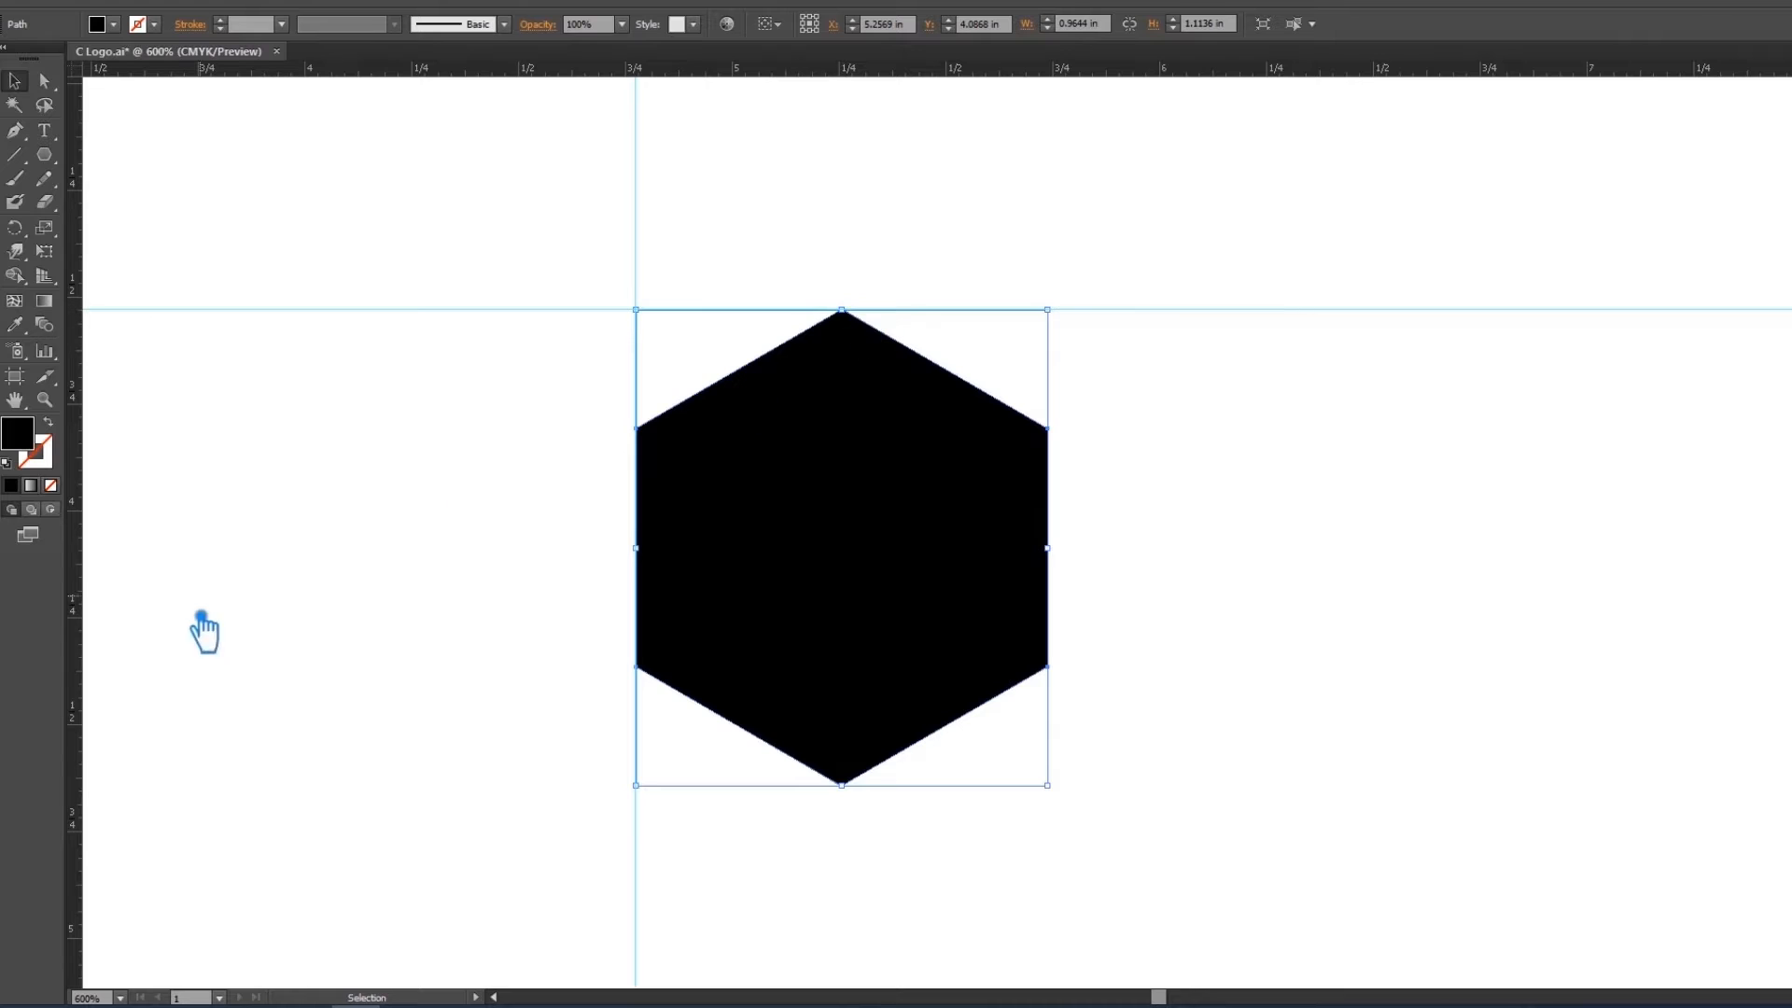
# Add a vertical guide along the hexagon's right edge and a horizontal guide through its bottom vertex
pyautogui.moveTo(98, 681); pyautogui.dragTo(1064, 557)
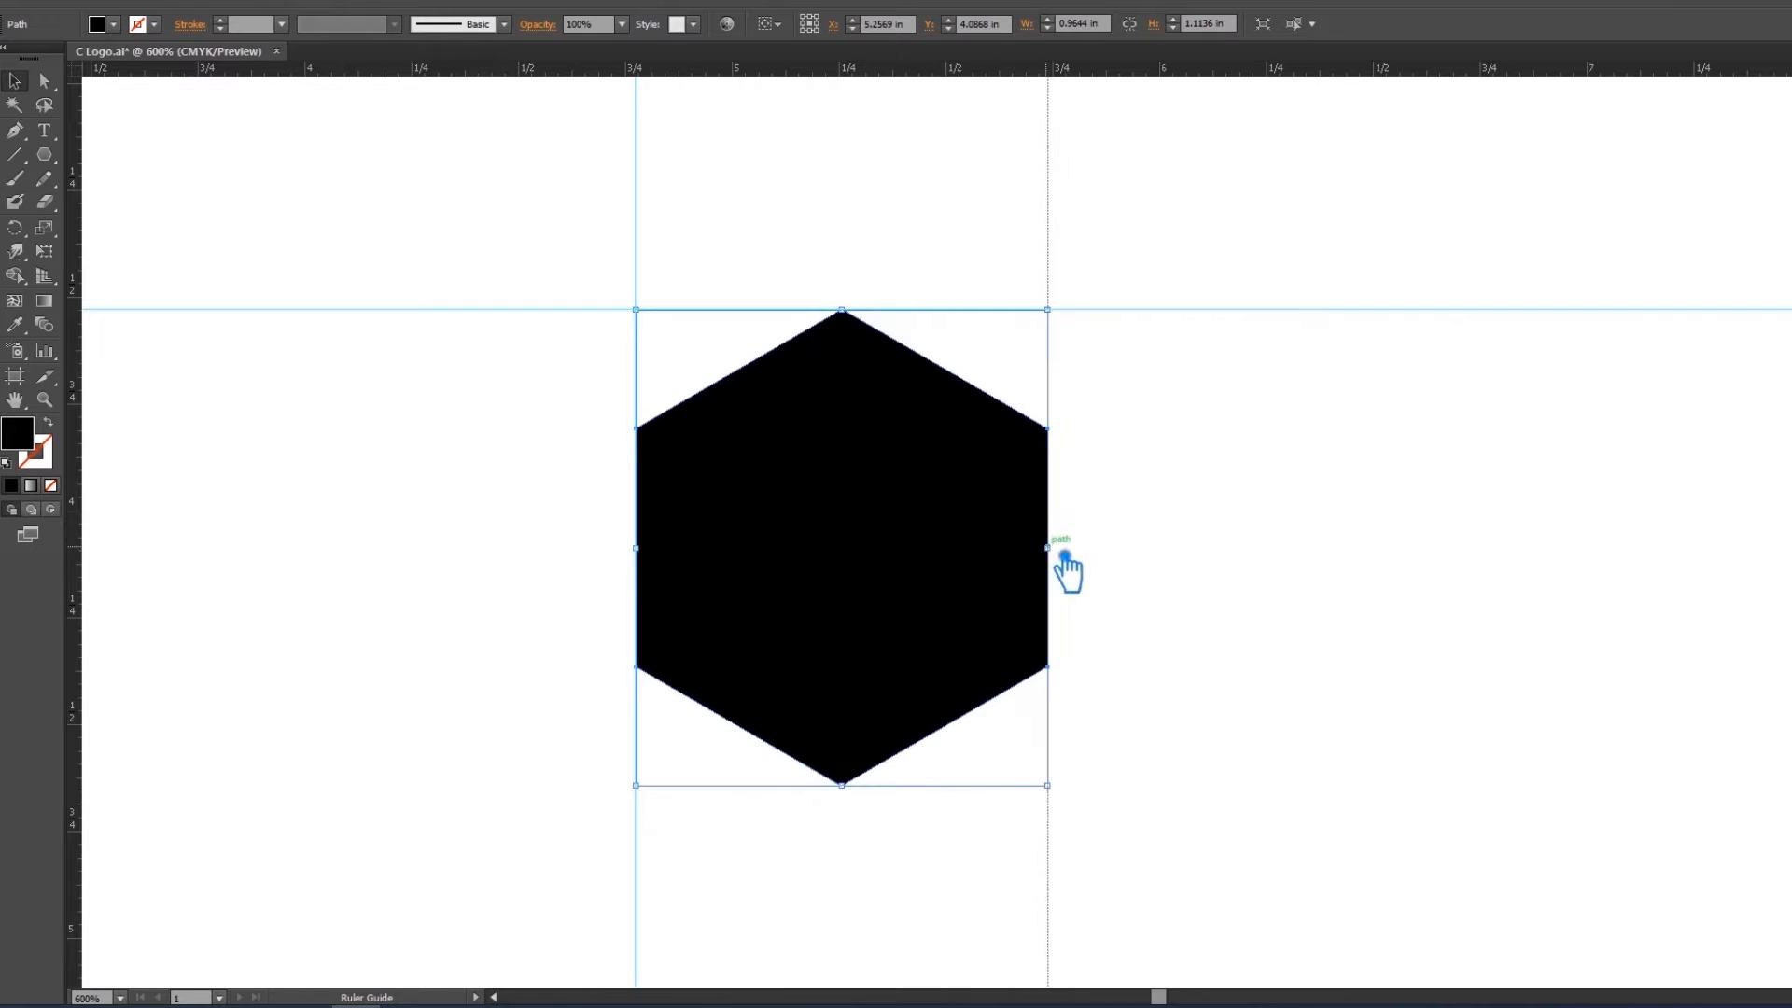
pyautogui.moveTo(799, 82); pyautogui.dragTo(859, 798)
pyautogui.click(1188, 693)
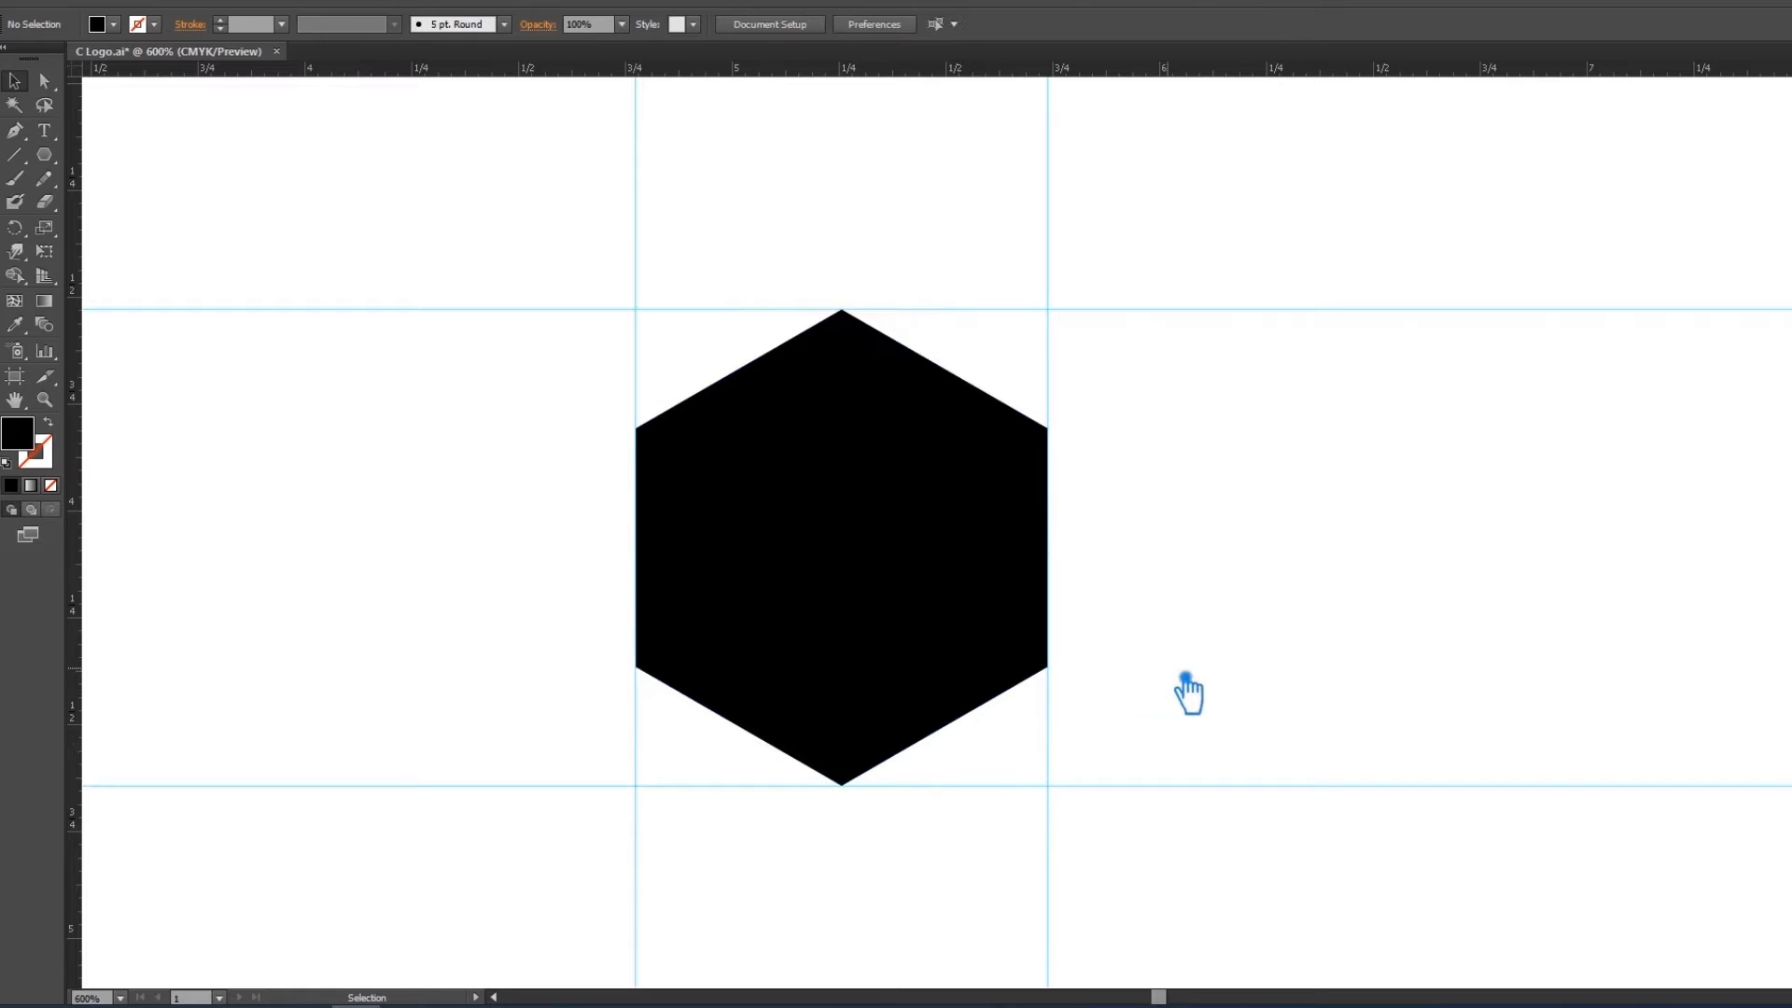
# Draw a vertical line between the hexagon's top and bottom vertices and lengthen it past both ends to about 1.62 in
pyautogui.click(15, 155)
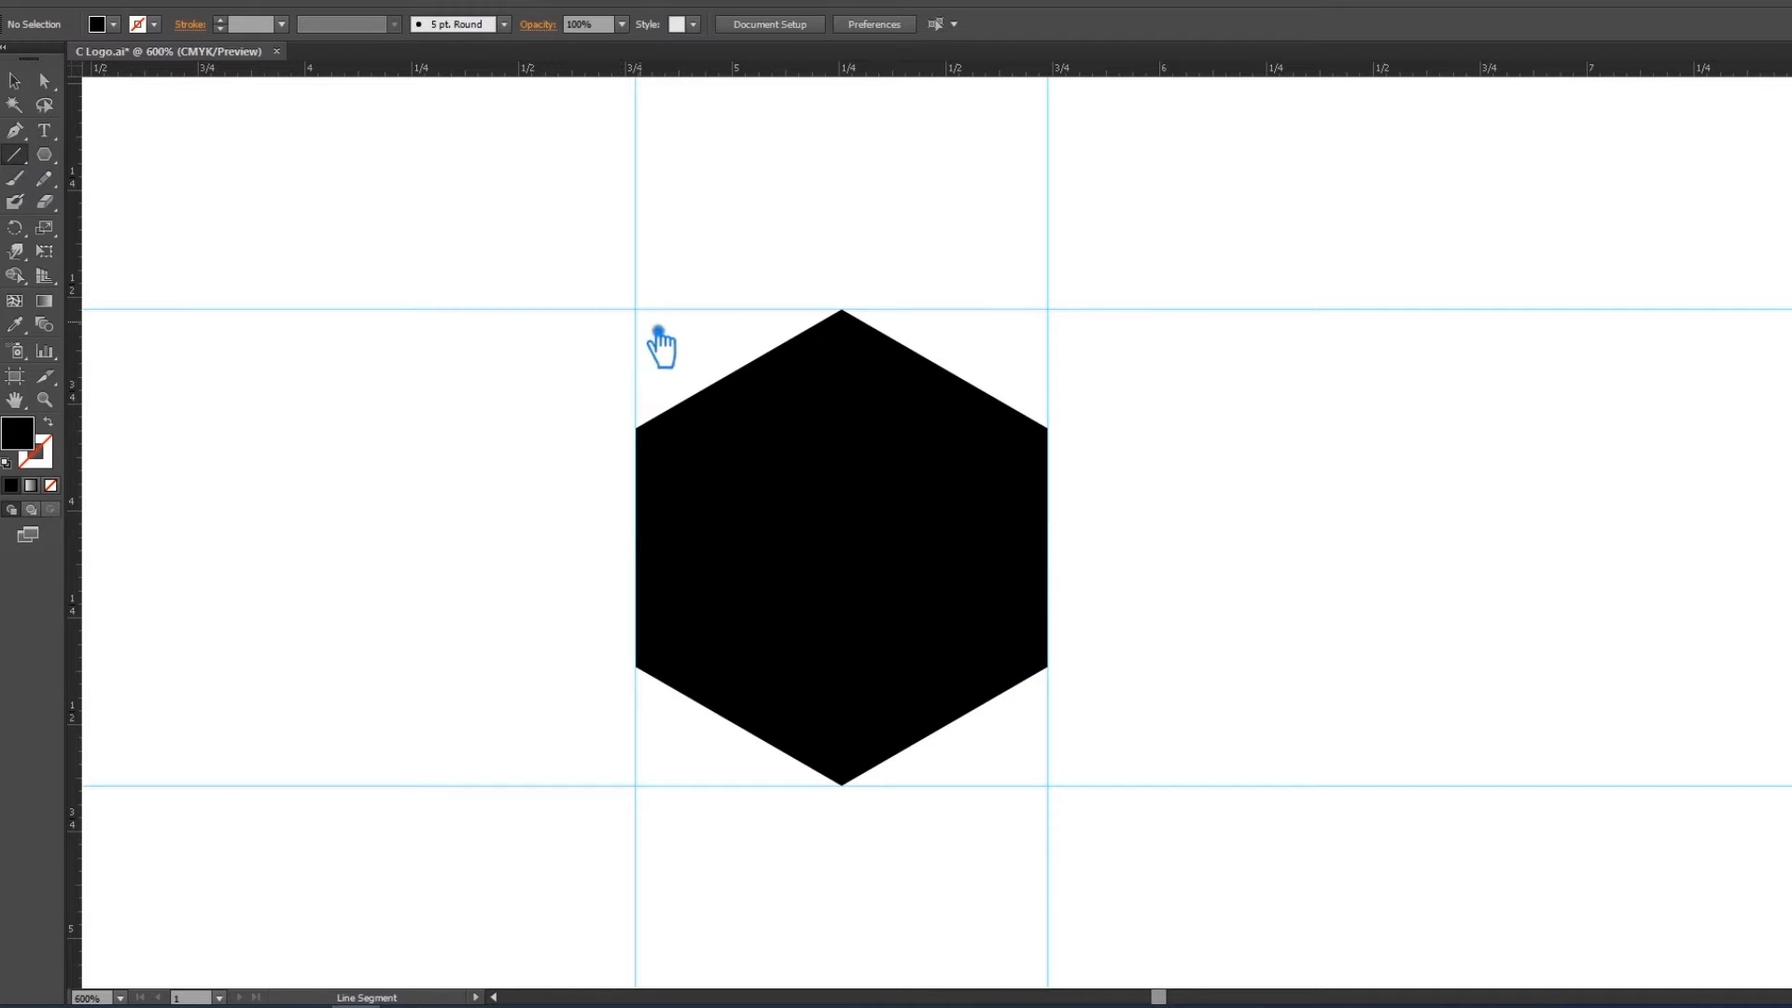
pyautogui.moveTo(860, 322); pyautogui.dragTo(860, 796)
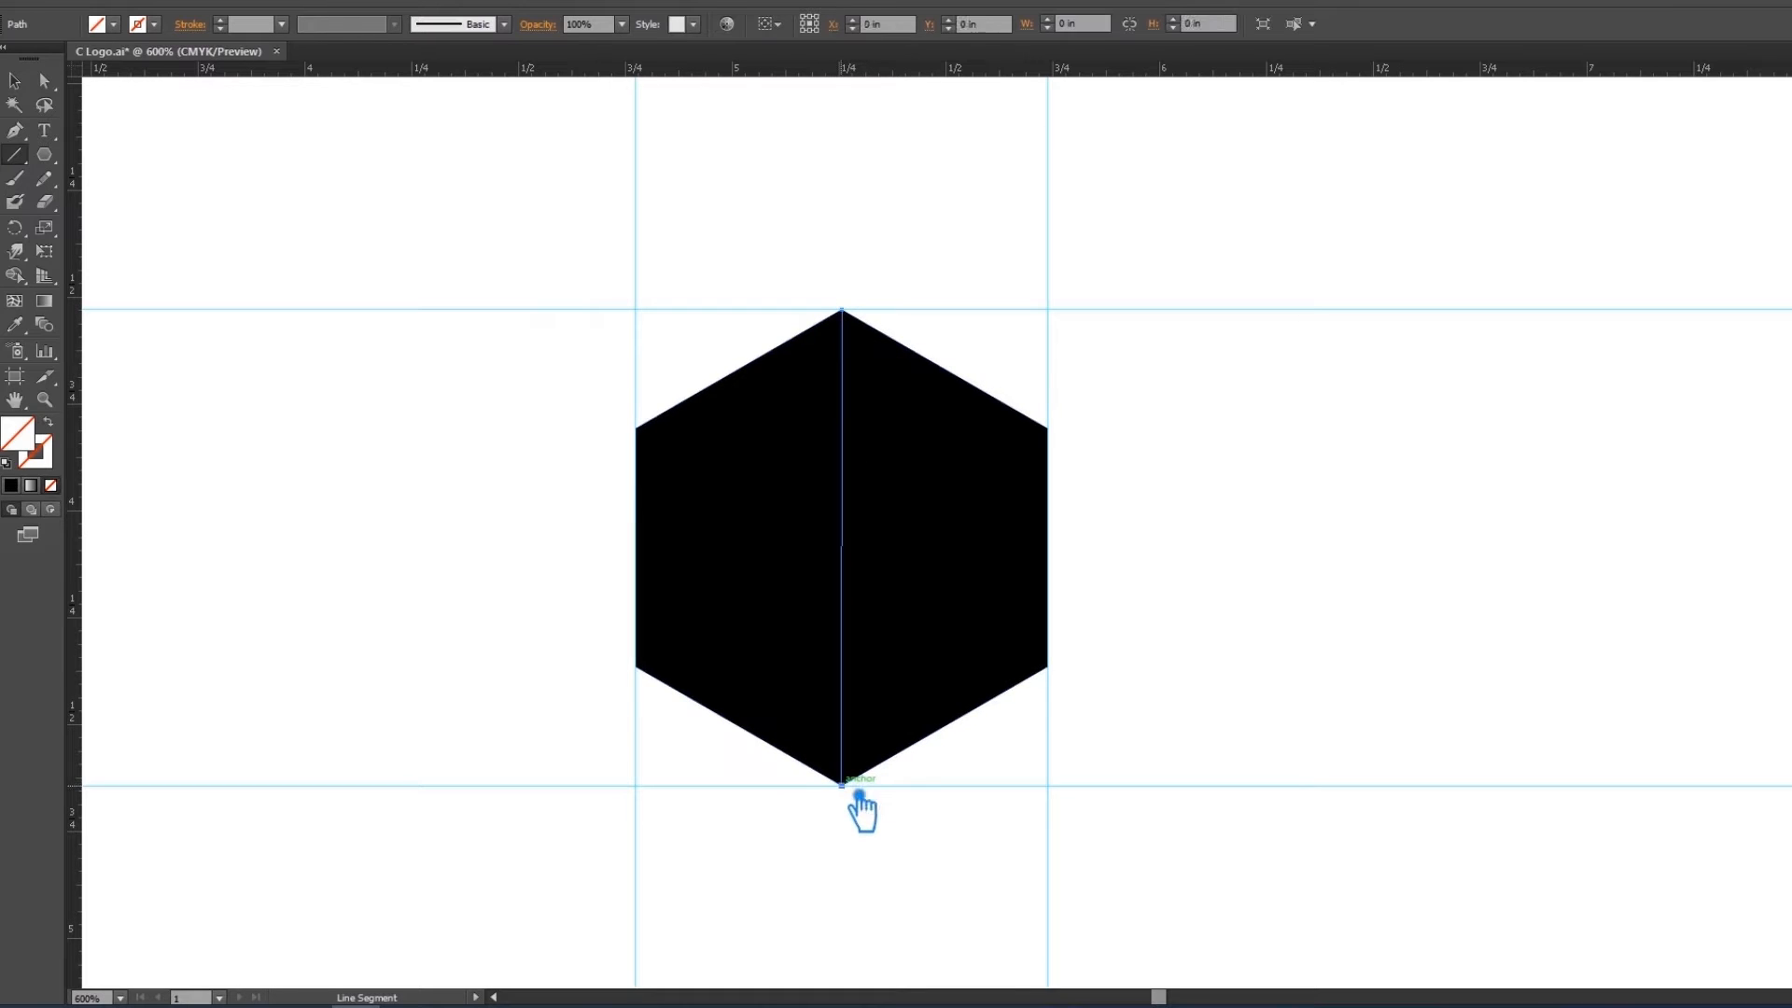
pyautogui.click(15, 80)
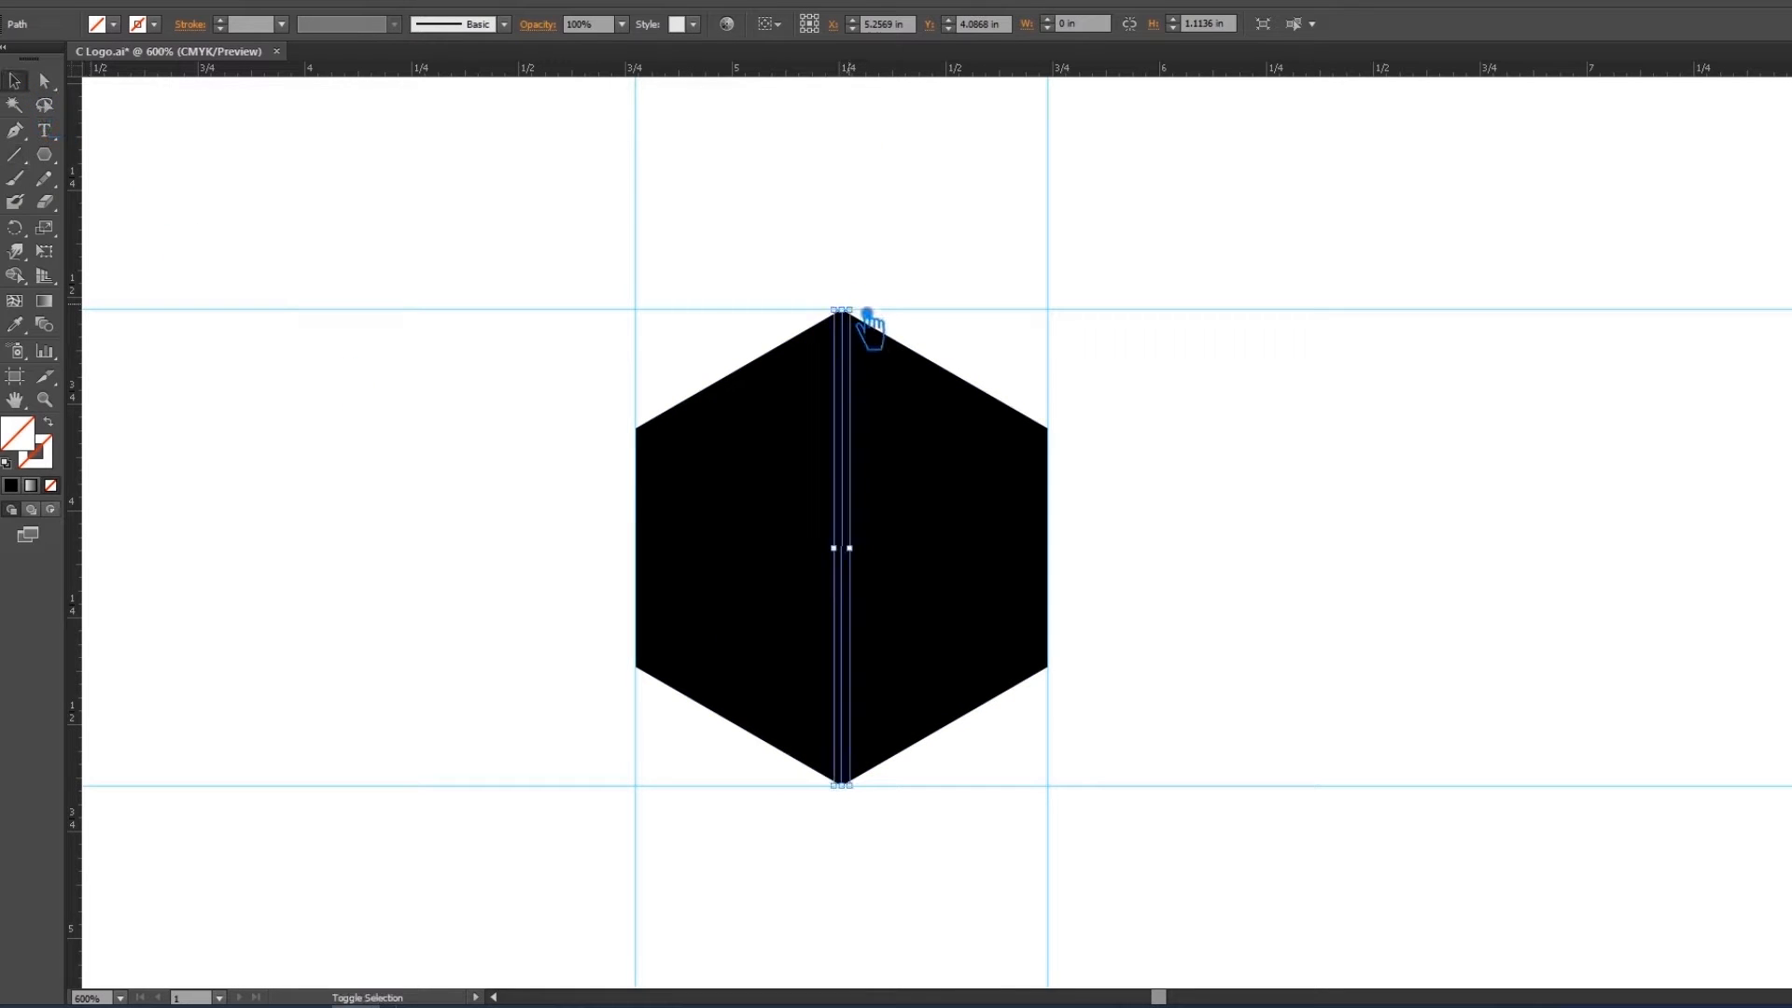
pyautogui.moveTo(868, 318); pyautogui.dragTo(941, 213)
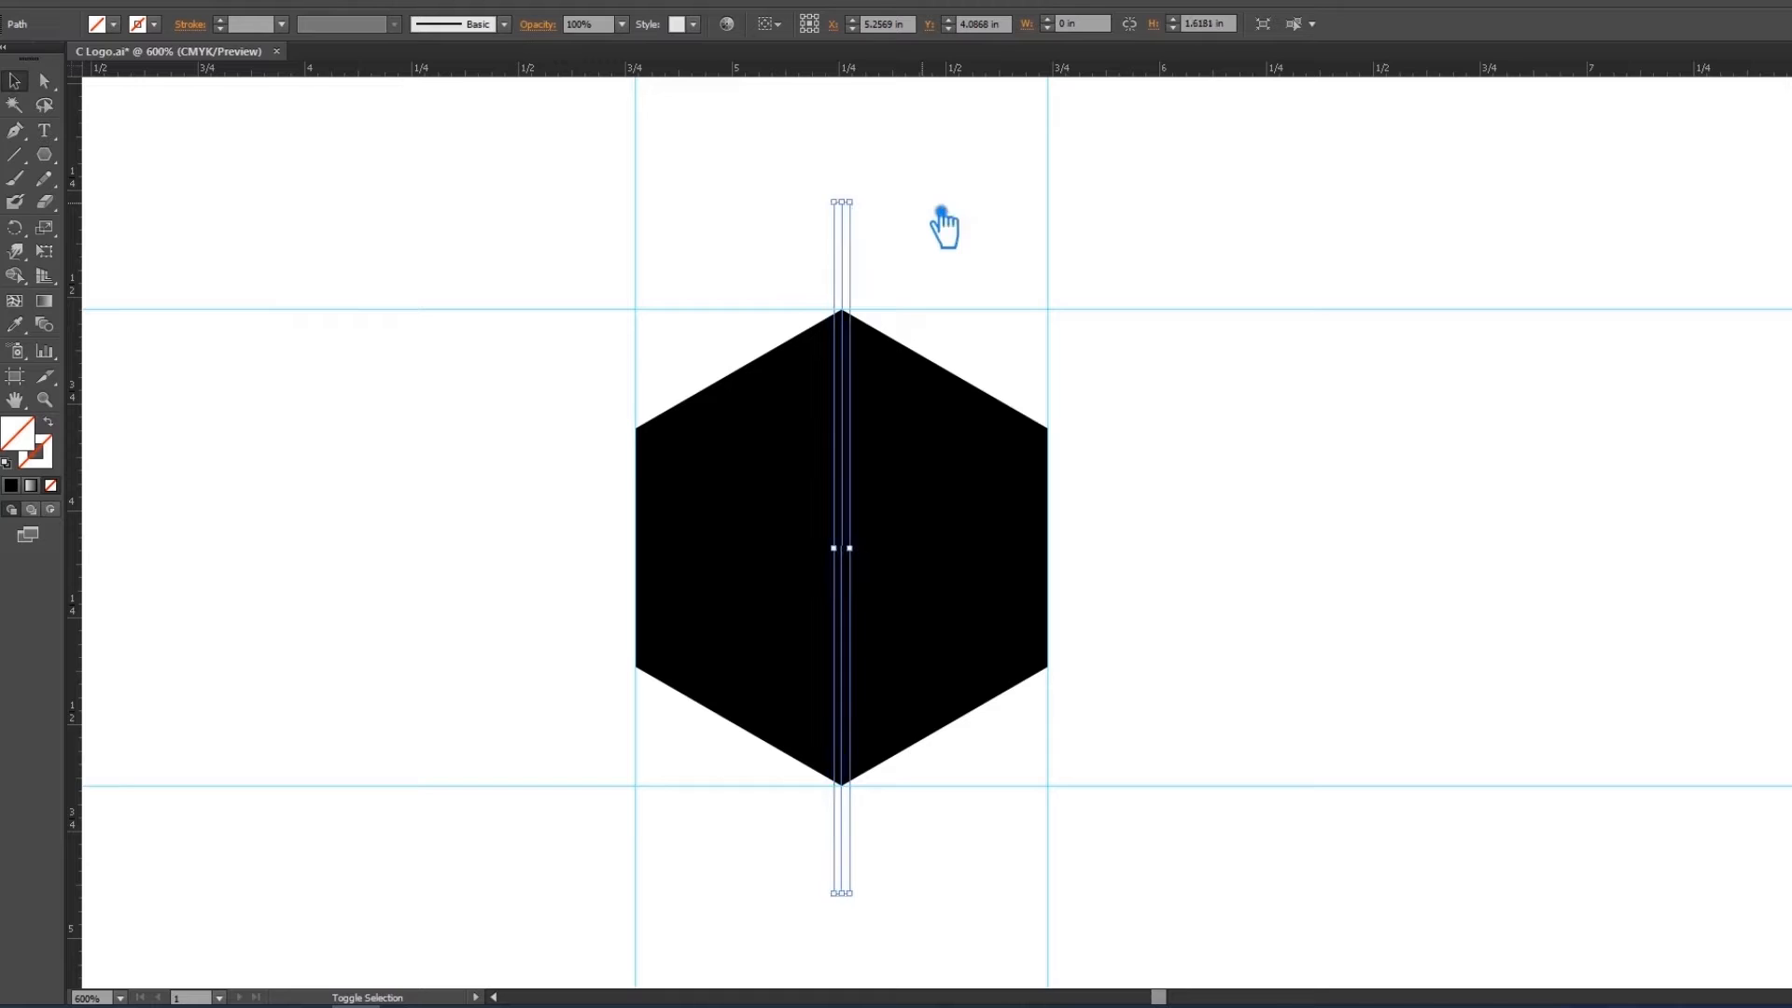
# Draw a diagonal line from the hexagon's upper-left vertex to its lower-right vertex and extend it beyond both ends
pyautogui.press('\\')
pyautogui.moveTo(655, 445); pyautogui.dragTo(1064, 676)
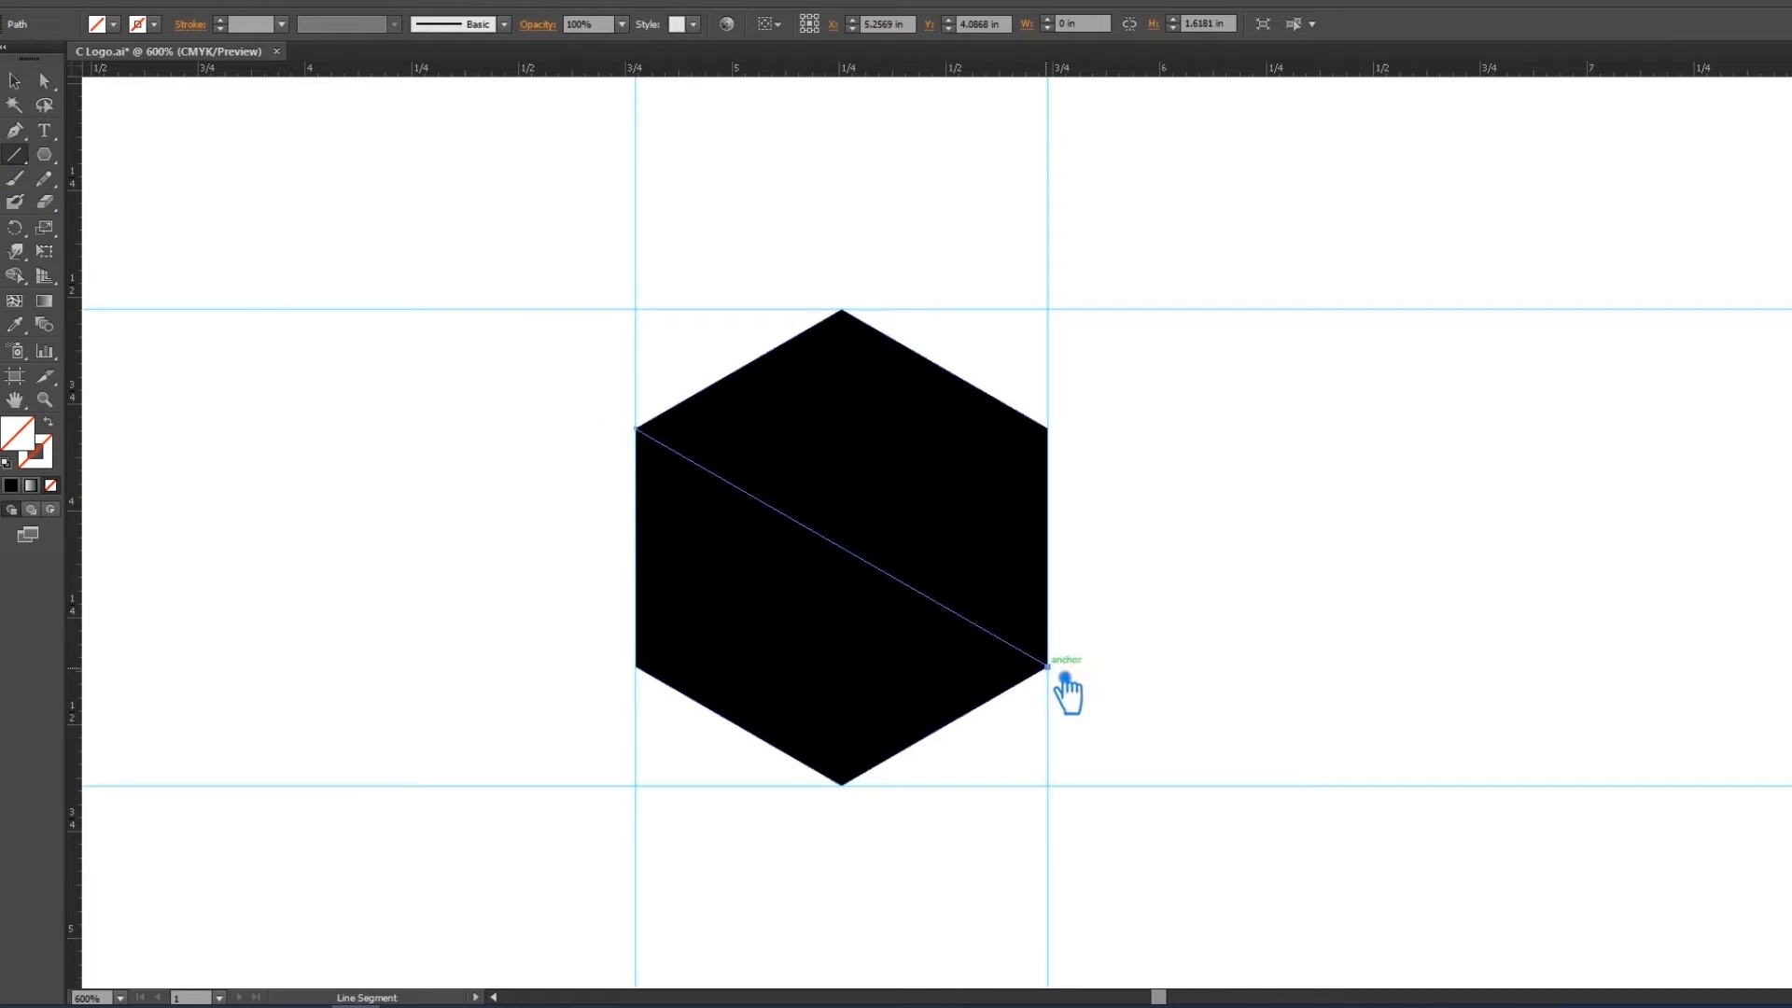
pyautogui.press('v')
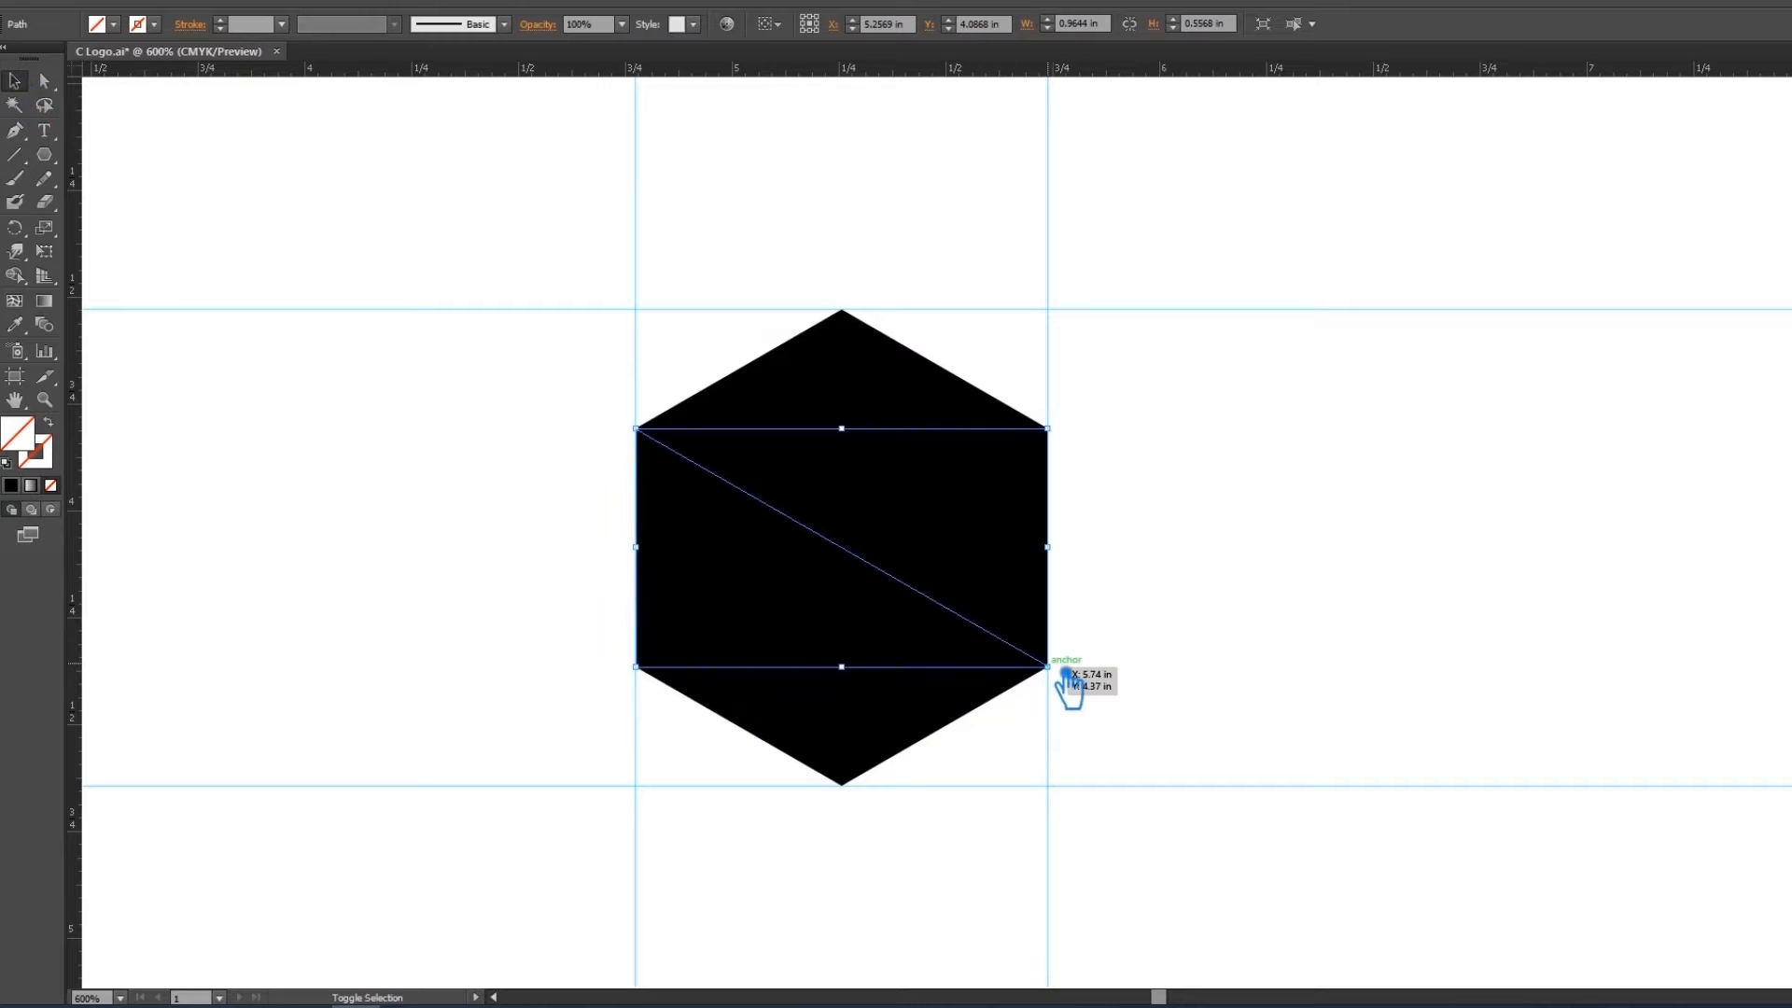
pyautogui.click(1188, 688)
pyautogui.click(1016, 649)
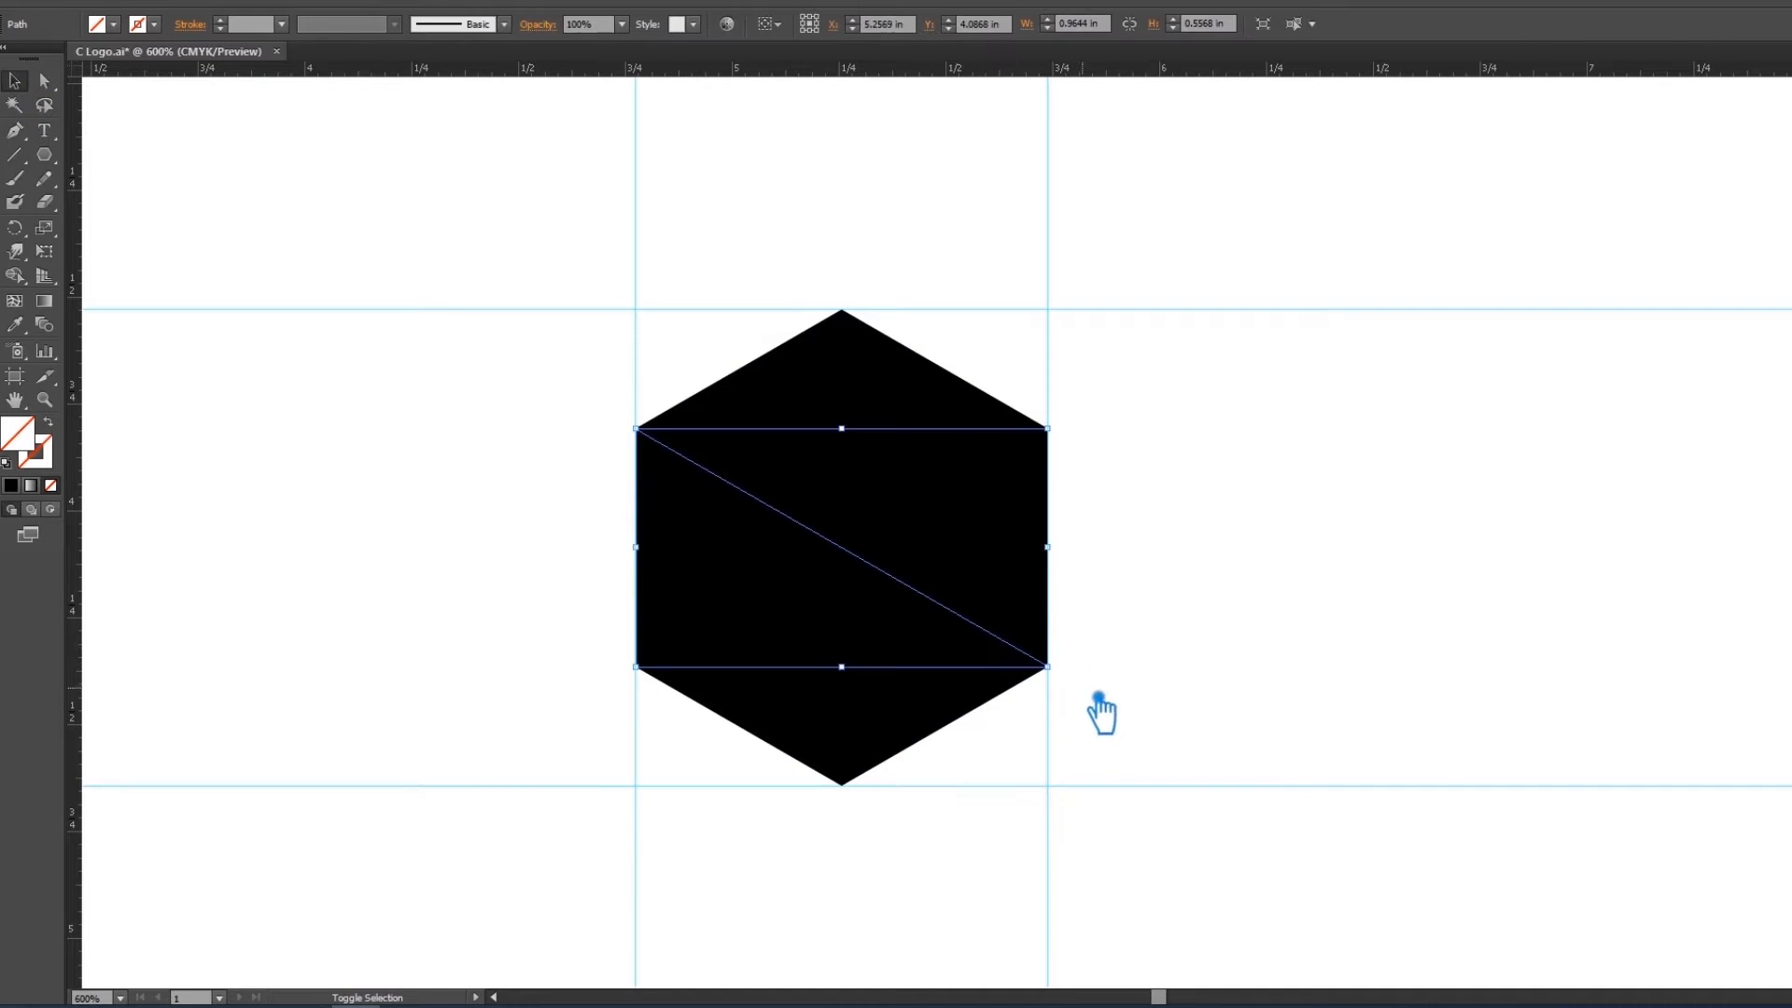
pyautogui.moveTo(1050, 668); pyautogui.dragTo(1274, 812)
# Draw a diagonal line from the hexagon's upper-right vertex to its lower-left vertex and extend it beyond both ends
pyautogui.click(14, 154)
pyautogui.moveTo(1048, 429)
pyautogui.mouseDown()
pyautogui.moveTo(965, 520)
pyautogui.moveTo(638, 668)
pyautogui.mouseUp()
pyautogui.press('v')
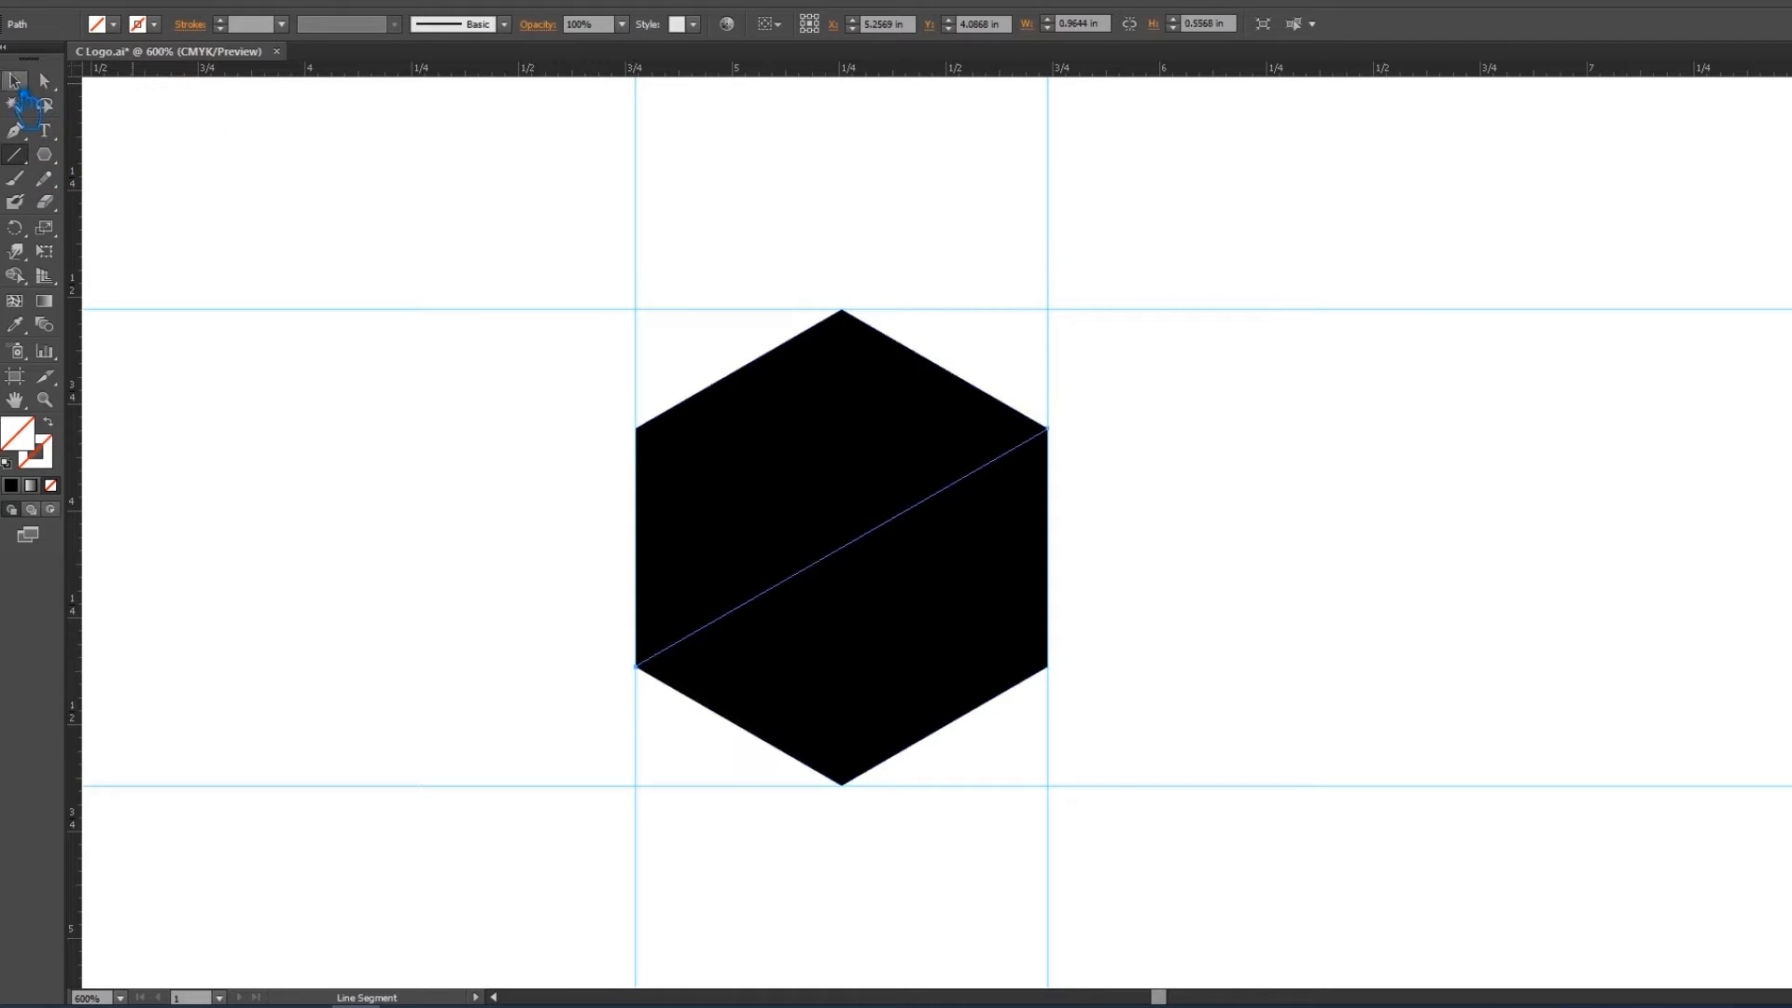
pyautogui.moveTo(1048, 428); pyautogui.dragTo(1158, 363)
# Divide the hexagon into six triangles along the three crossing lines with the Pathfinder Divide operation
pyautogui.moveTo(1232, 803); pyautogui.dragTo(522, 282)
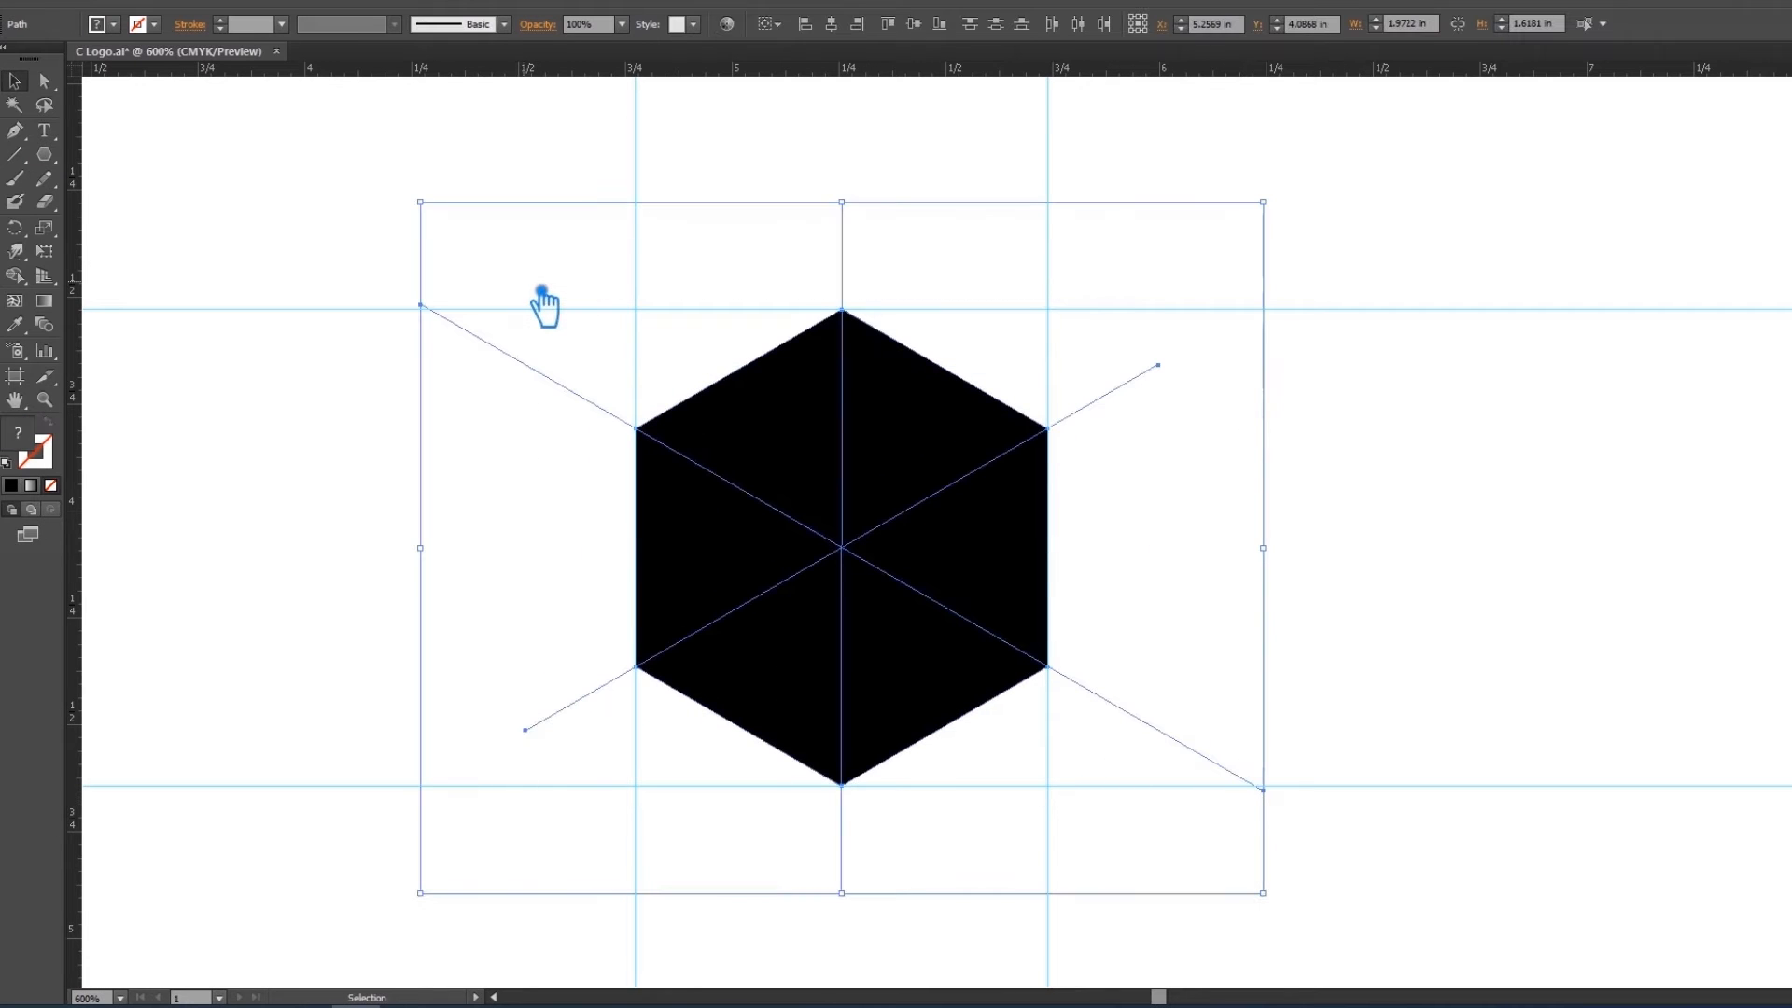
pyautogui.hotkey('ctrl', 'shift', 'F9')
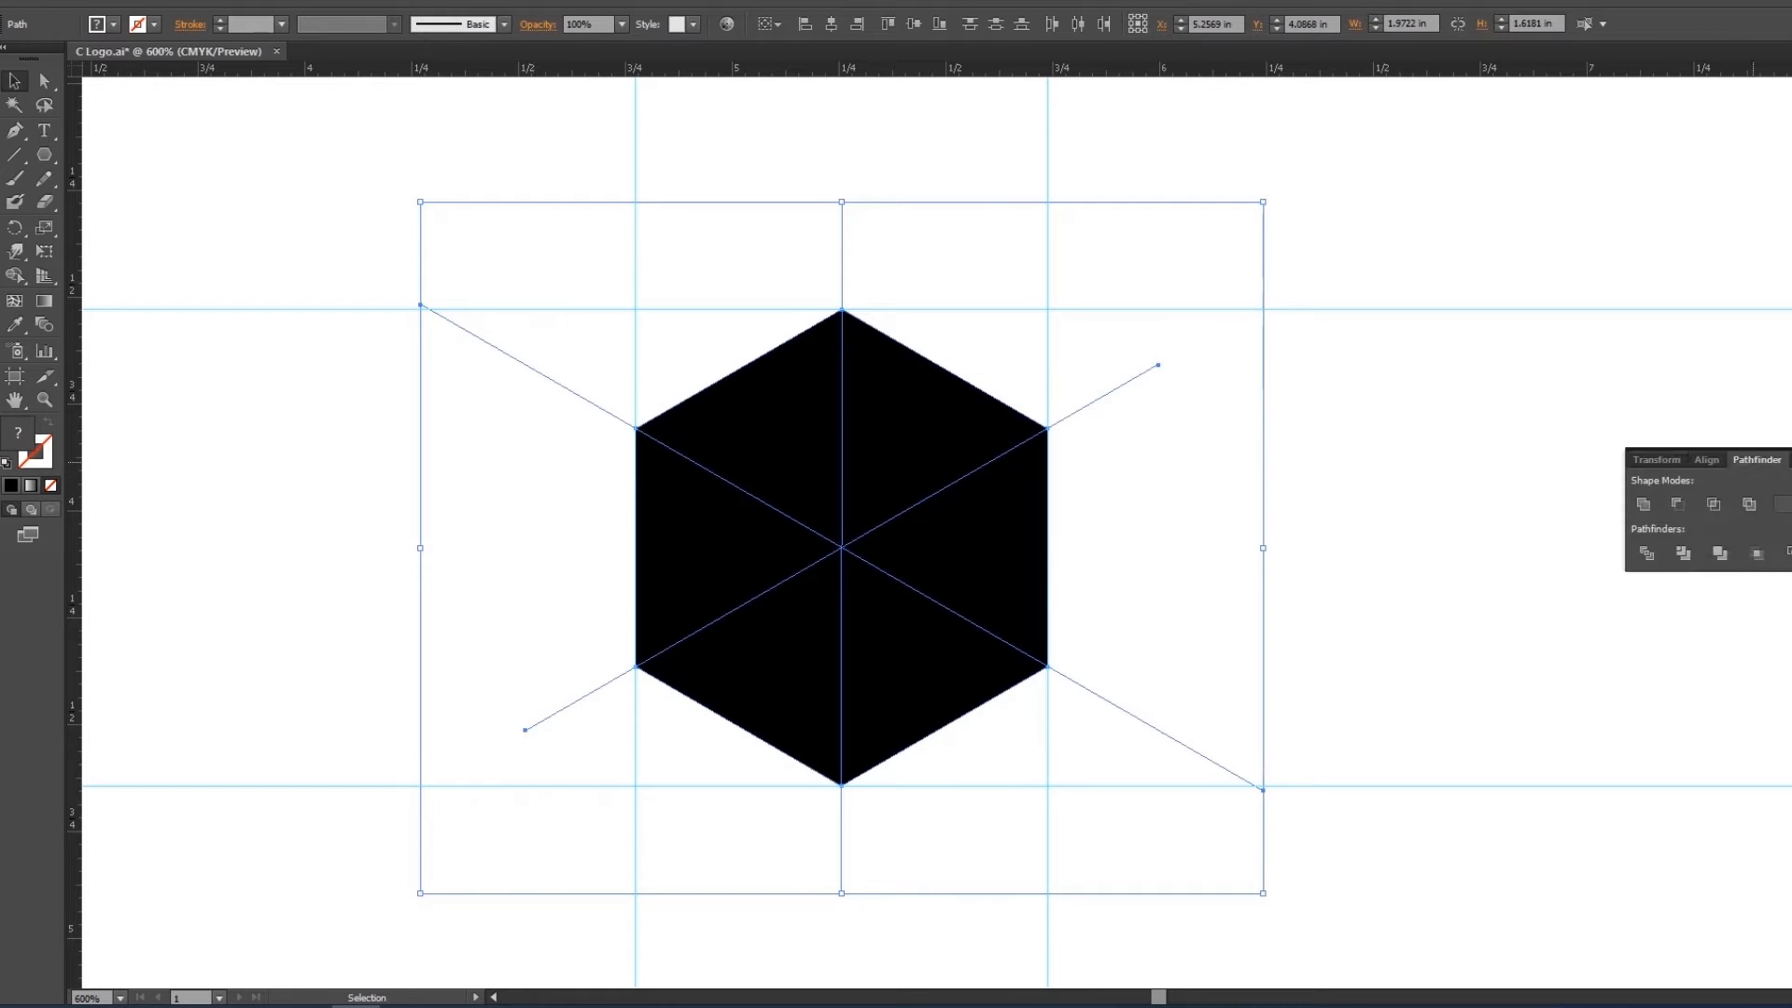
pyautogui.click(1667, 565)
pyautogui.click(1409, 488)
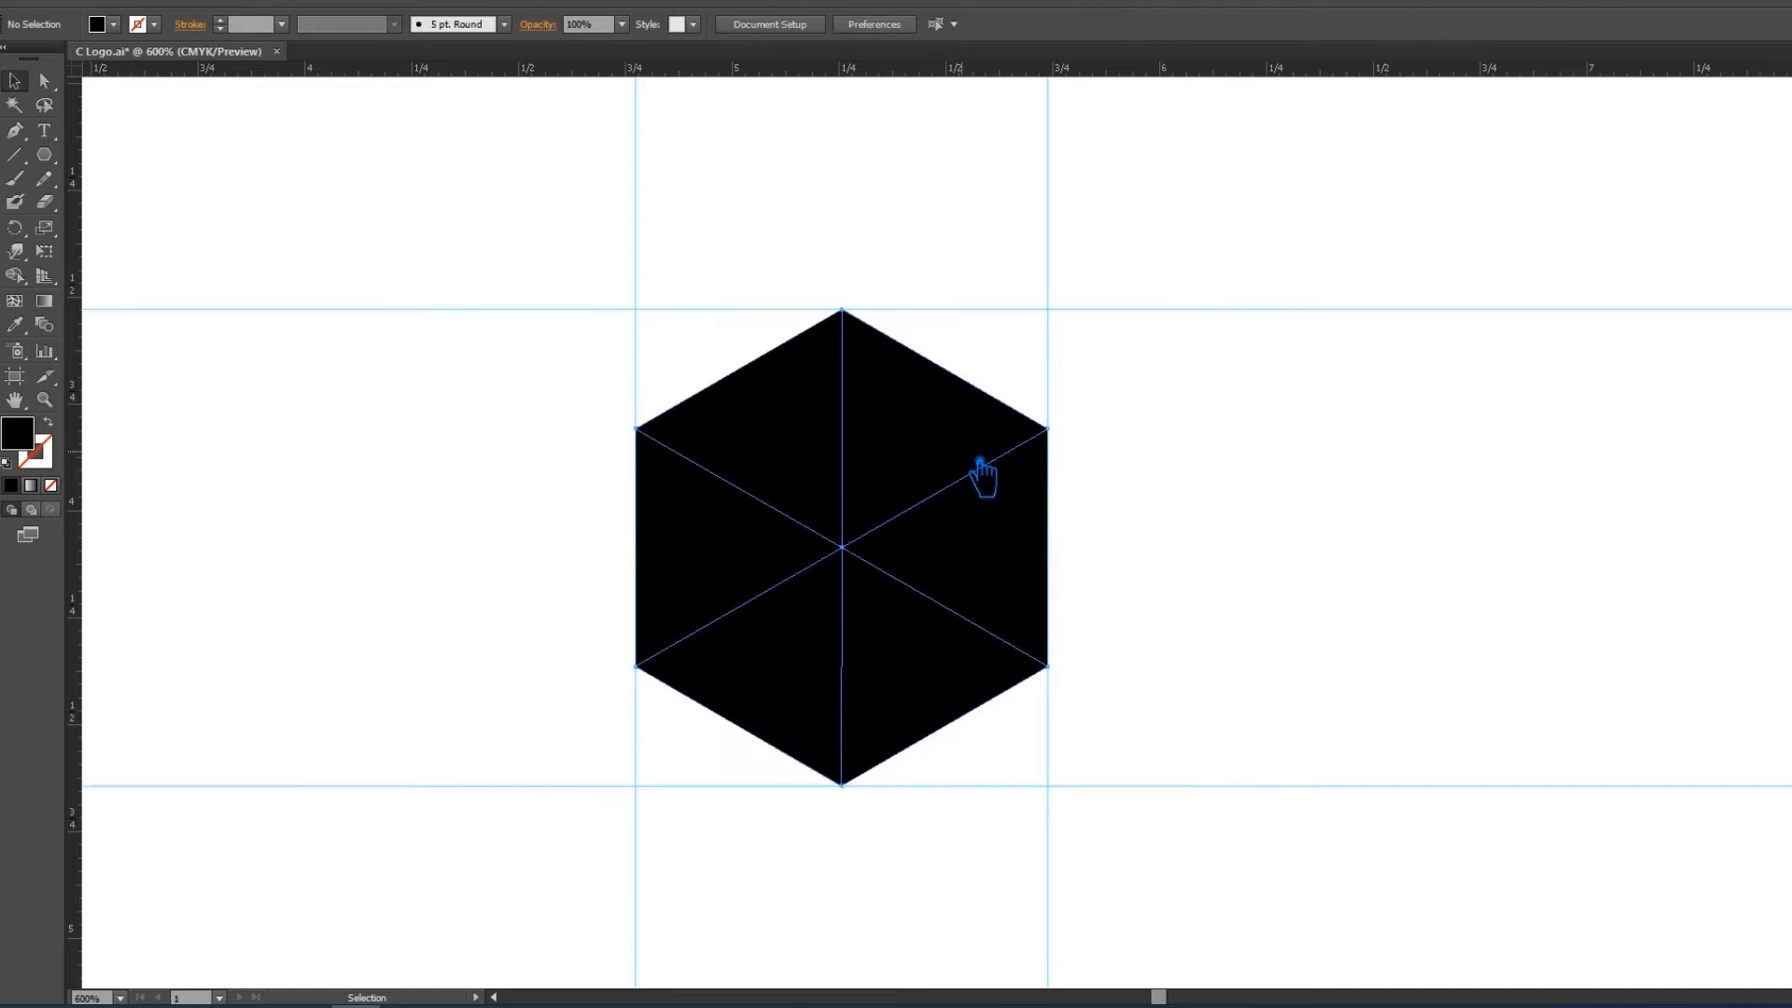
# Ungroup the divided hexagon and unite its two upper triangles into the cube's top face
pyautogui.rightClick(980, 462)
pyautogui.click(1000, 569)
pyautogui.click(1012, 472)
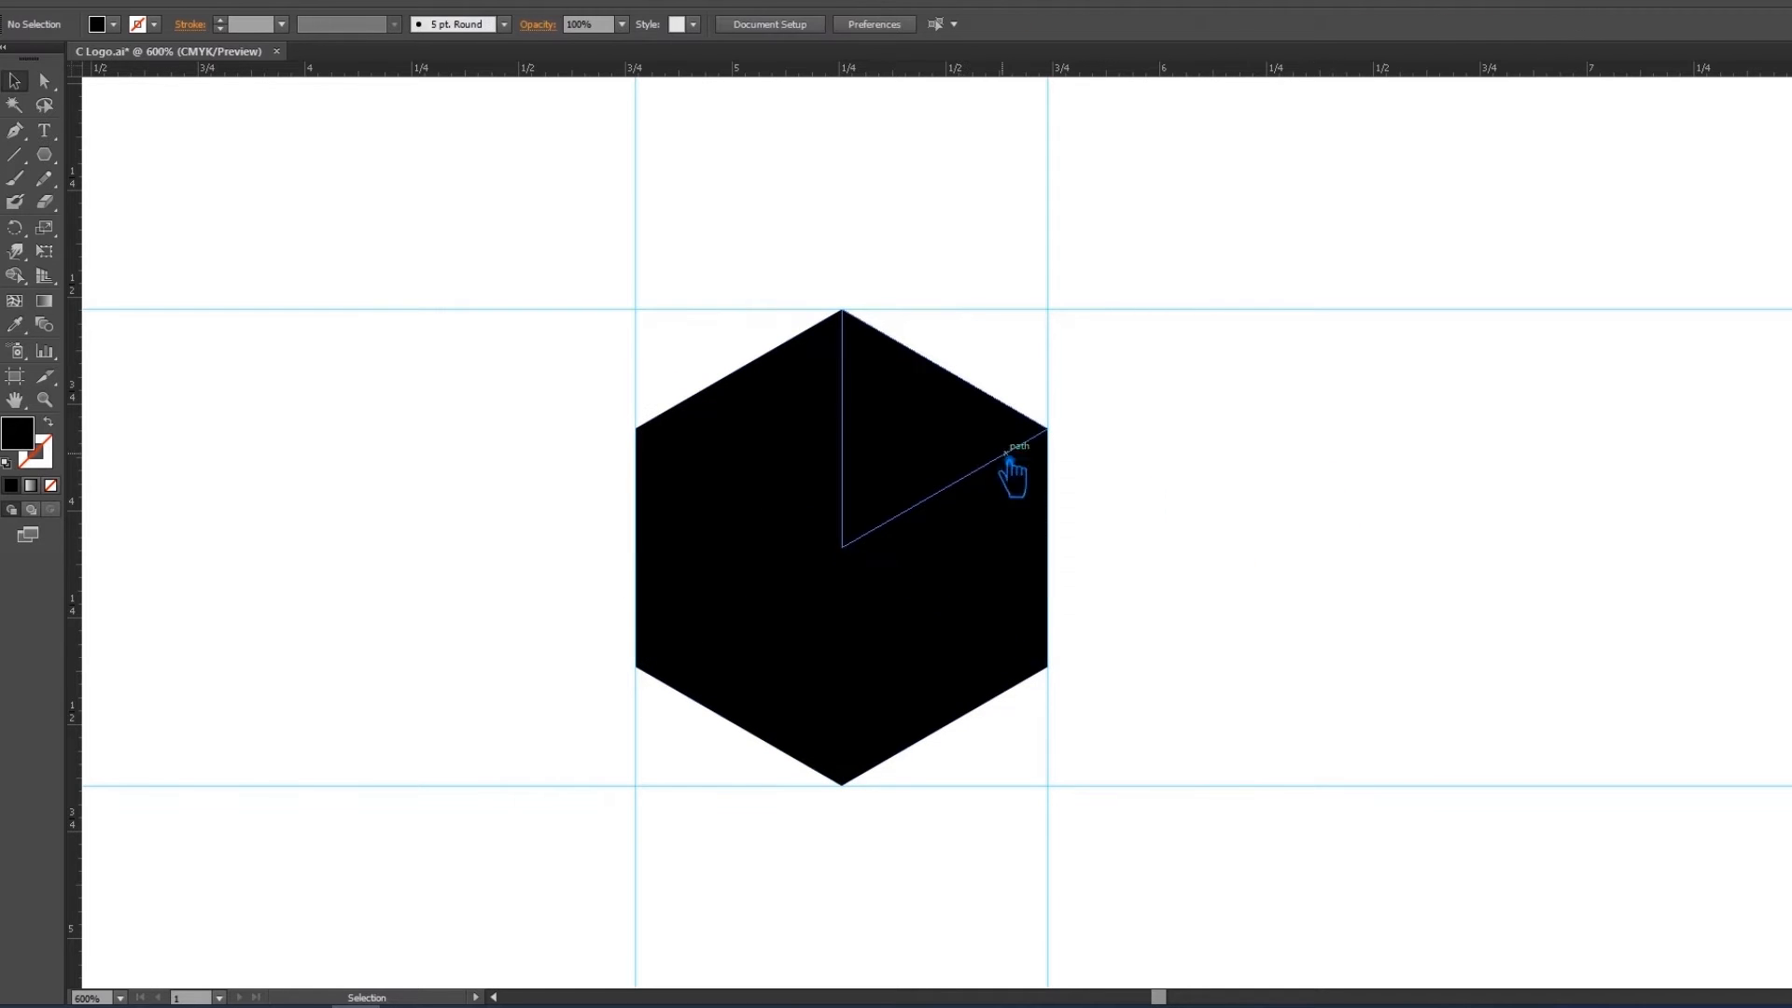
pyautogui.keyDown('shift'); pyautogui.click(821, 420); pyautogui.keyUp('shift')
pyautogui.hotkey('shift', 'ctrl', 'F9')
# Unite the two right triangles into the cube's right face and the two left triangles into its left face
pyautogui.click(999, 633)
pyautogui.keyDown('shift'); pyautogui.click(924, 721); pyautogui.keyUp('shift')
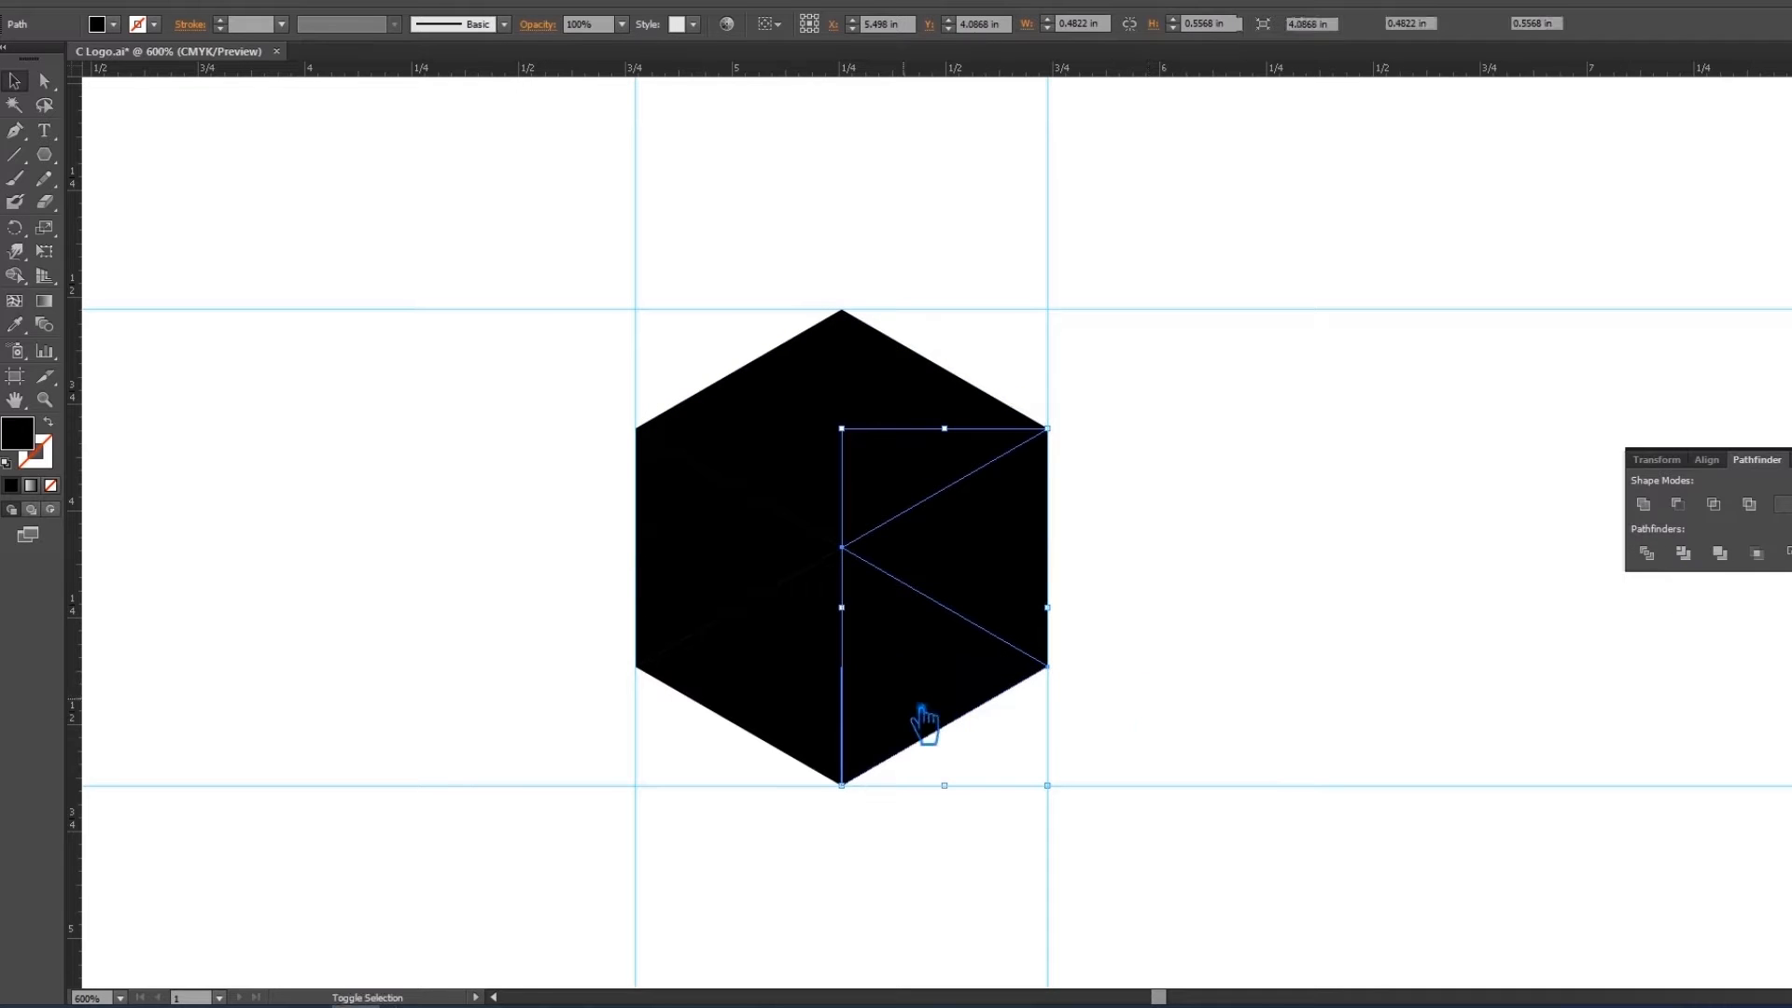
pyautogui.click(1647, 507)
pyautogui.click(758, 650)
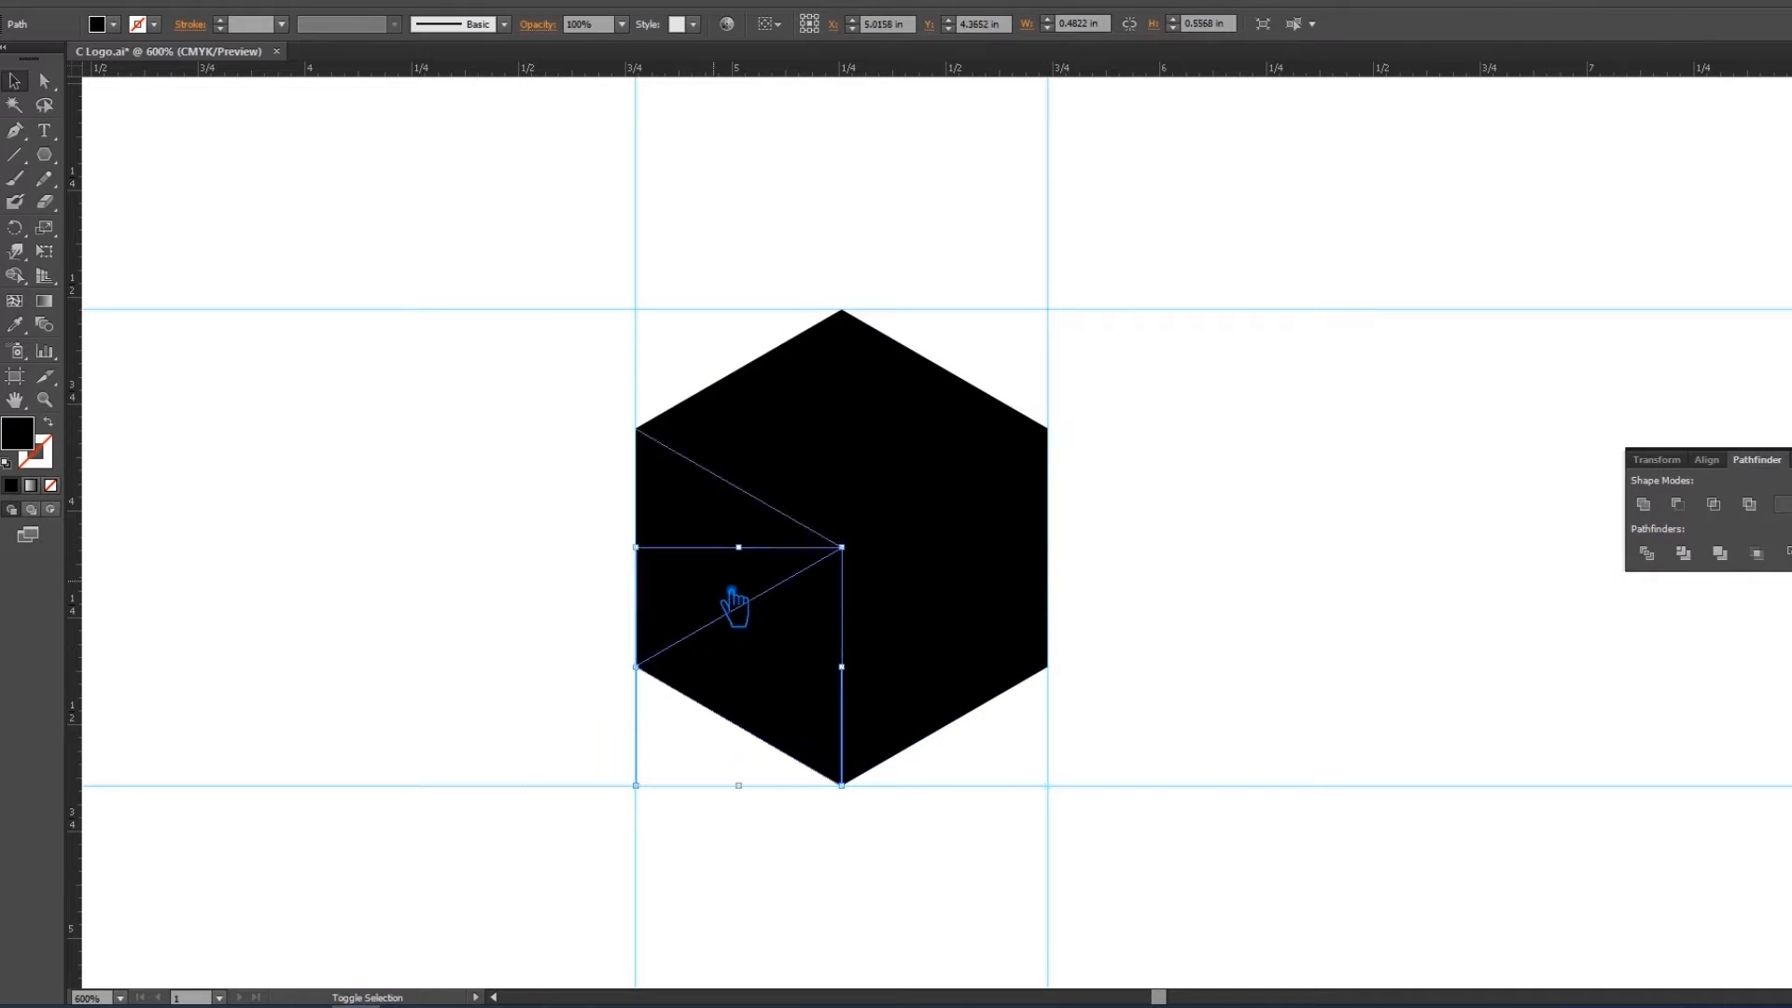
pyautogui.keyDown('shift'); pyautogui.click(727, 587); pyautogui.keyUp('shift')
pyautogui.click(1657, 506)
pyautogui.click(1322, 549)
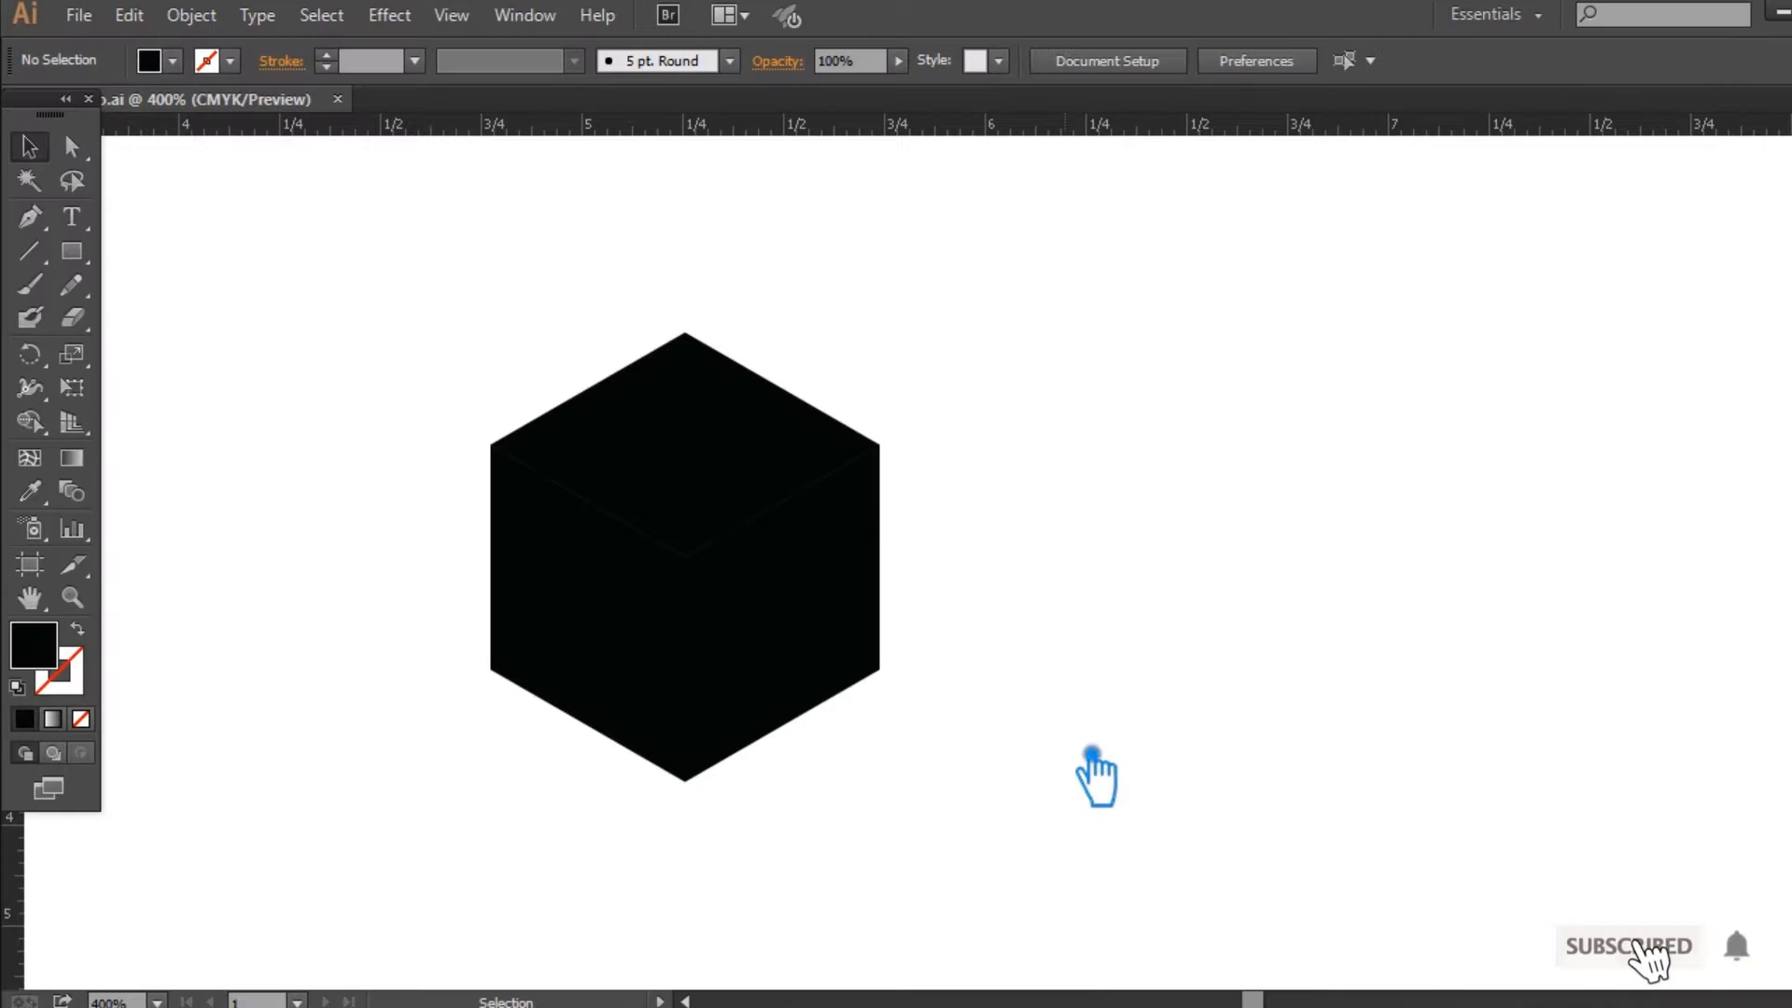
# Ungroup the black cube so that its three faces can be selected separately
pyautogui.click(788, 660)
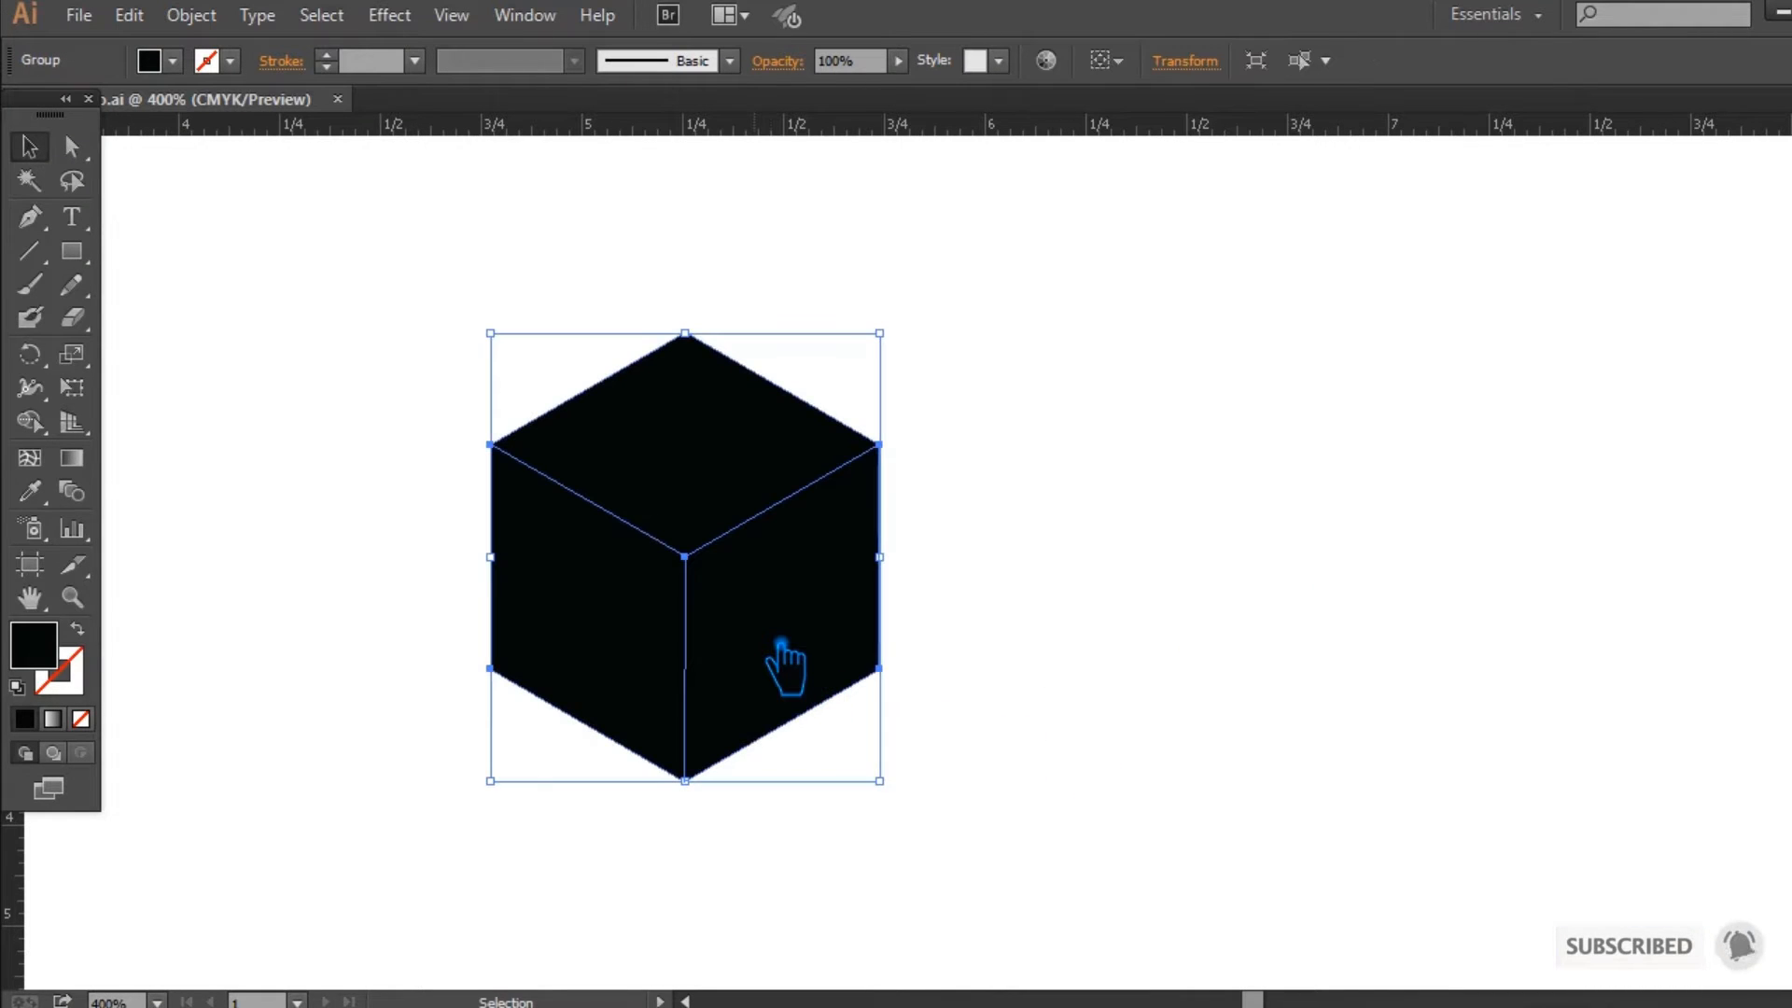
pyautogui.rightClick(782, 646)
pyautogui.click(840, 795)
pyautogui.click(1056, 760)
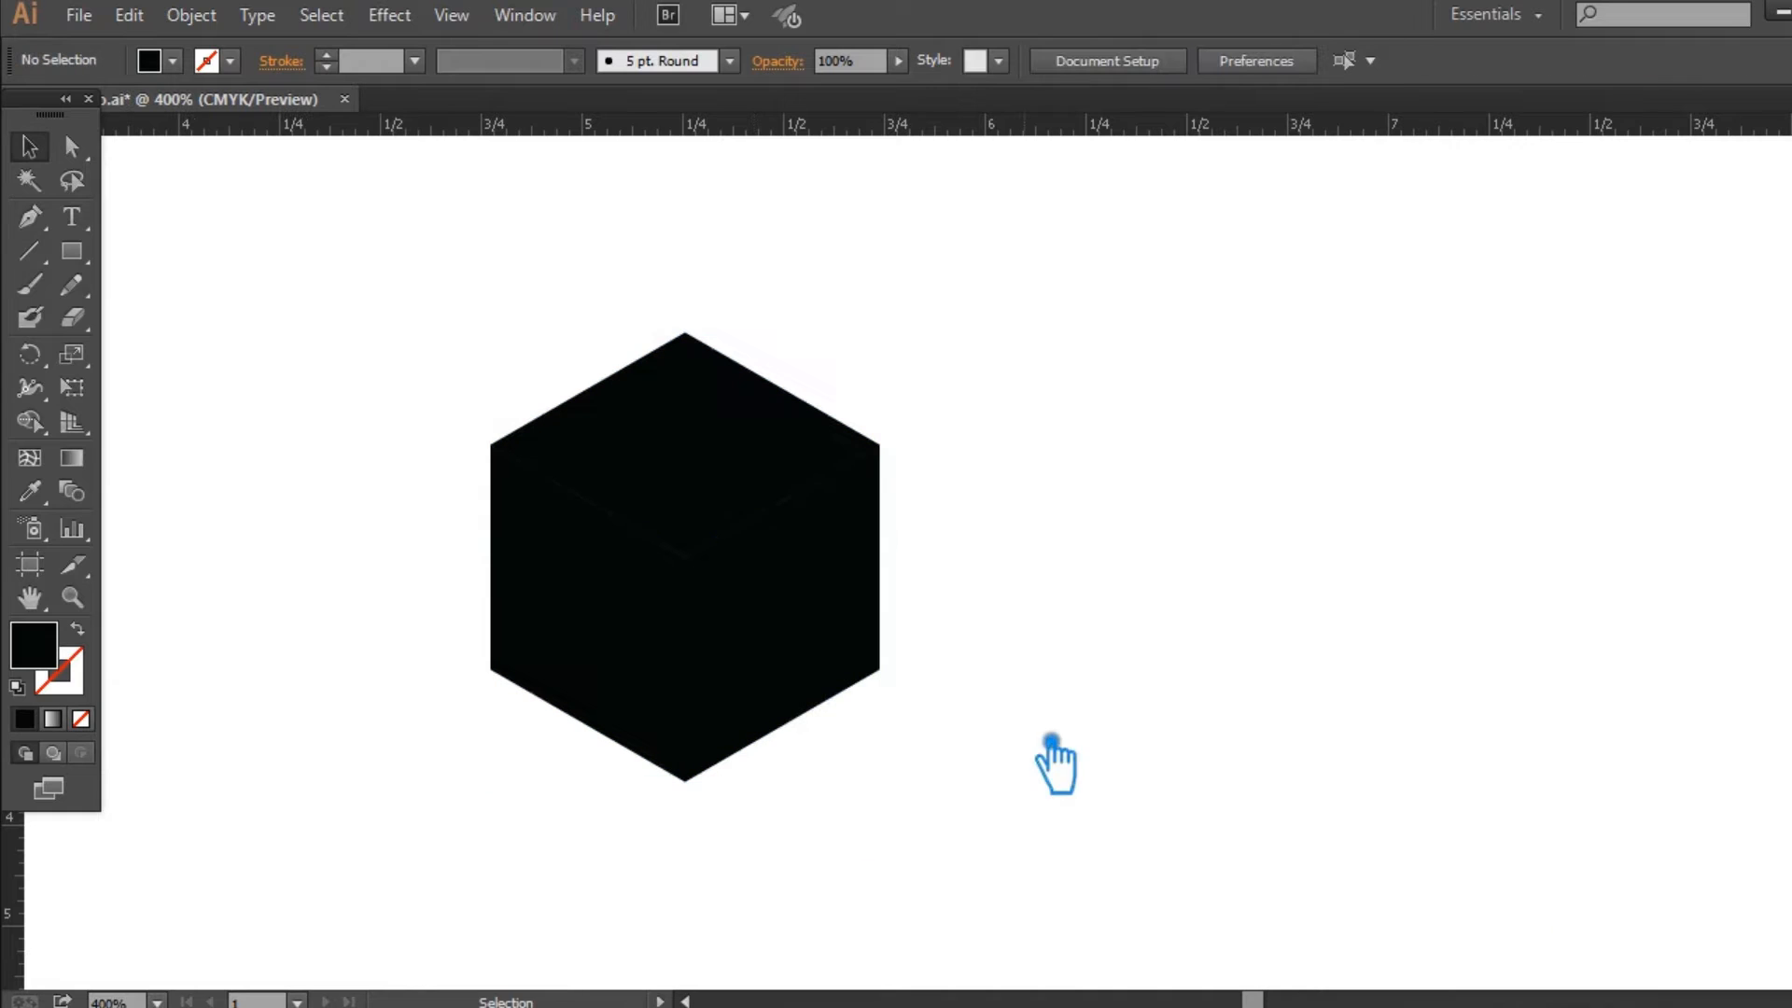
pyautogui.click(811, 653)
# Fill the cube's left and right side faces with the light green 47EAA3
pyautogui.click(572, 658)
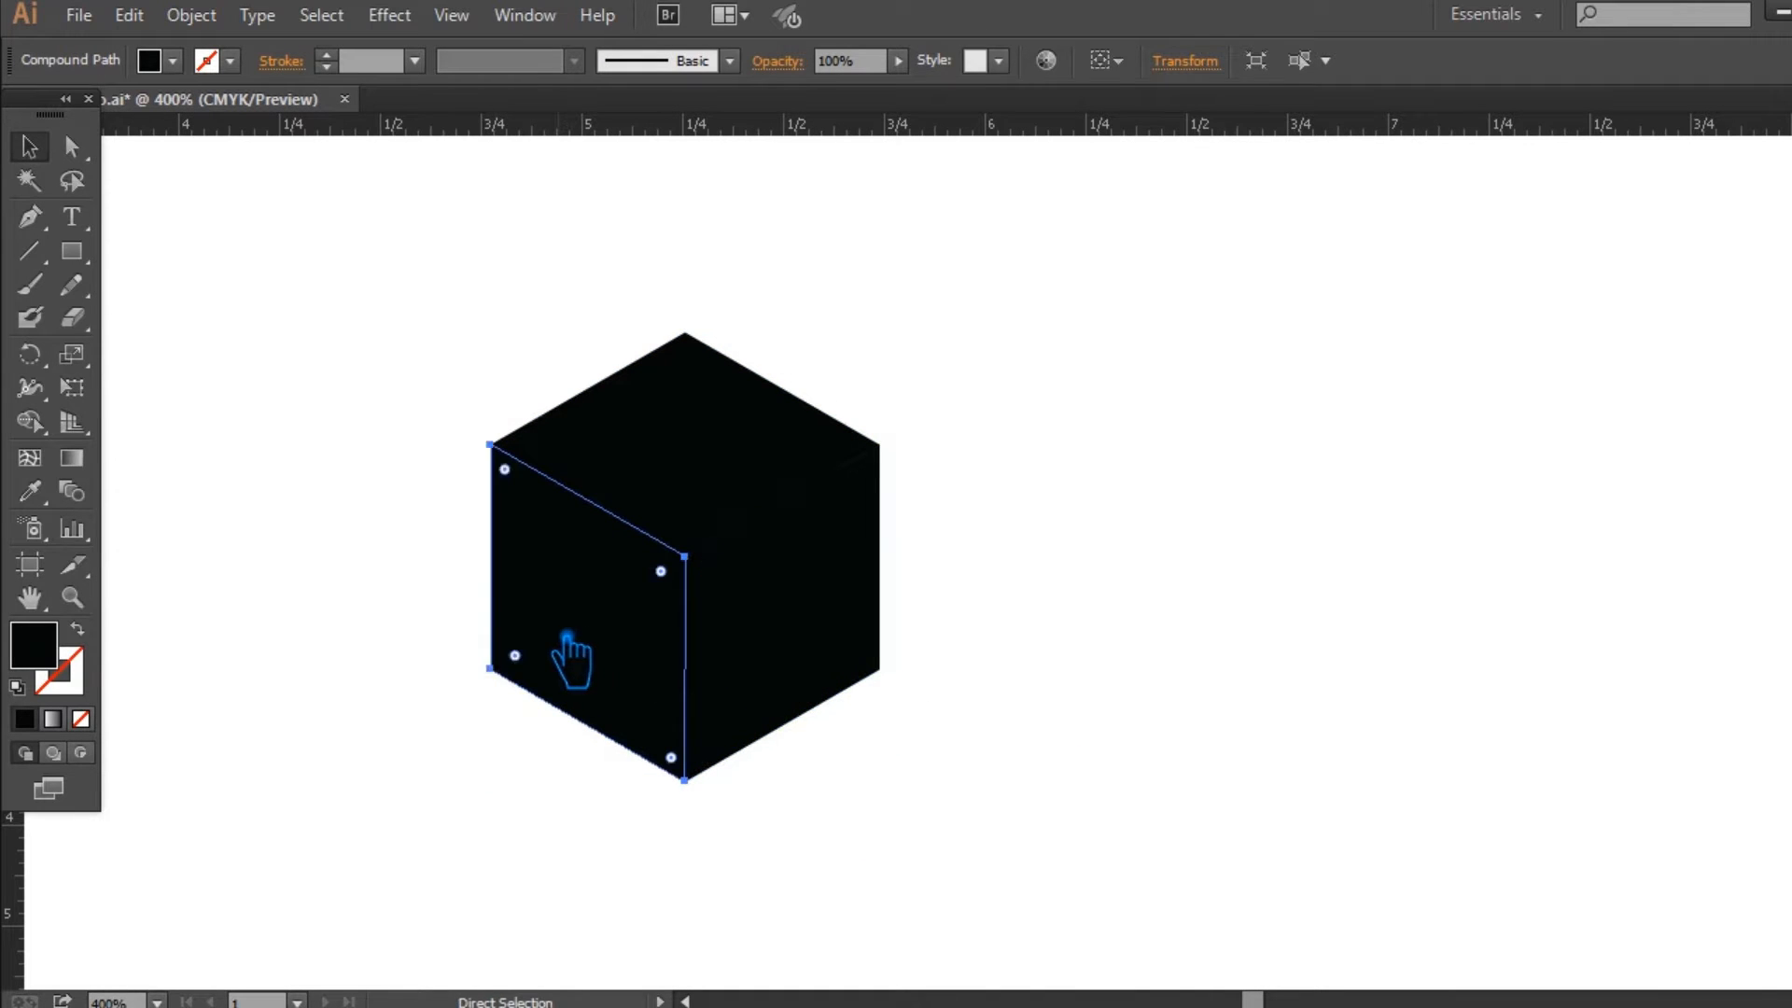
pyautogui.keyDown('shift'); pyautogui.click(822, 641); pyautogui.keyUp('shift')
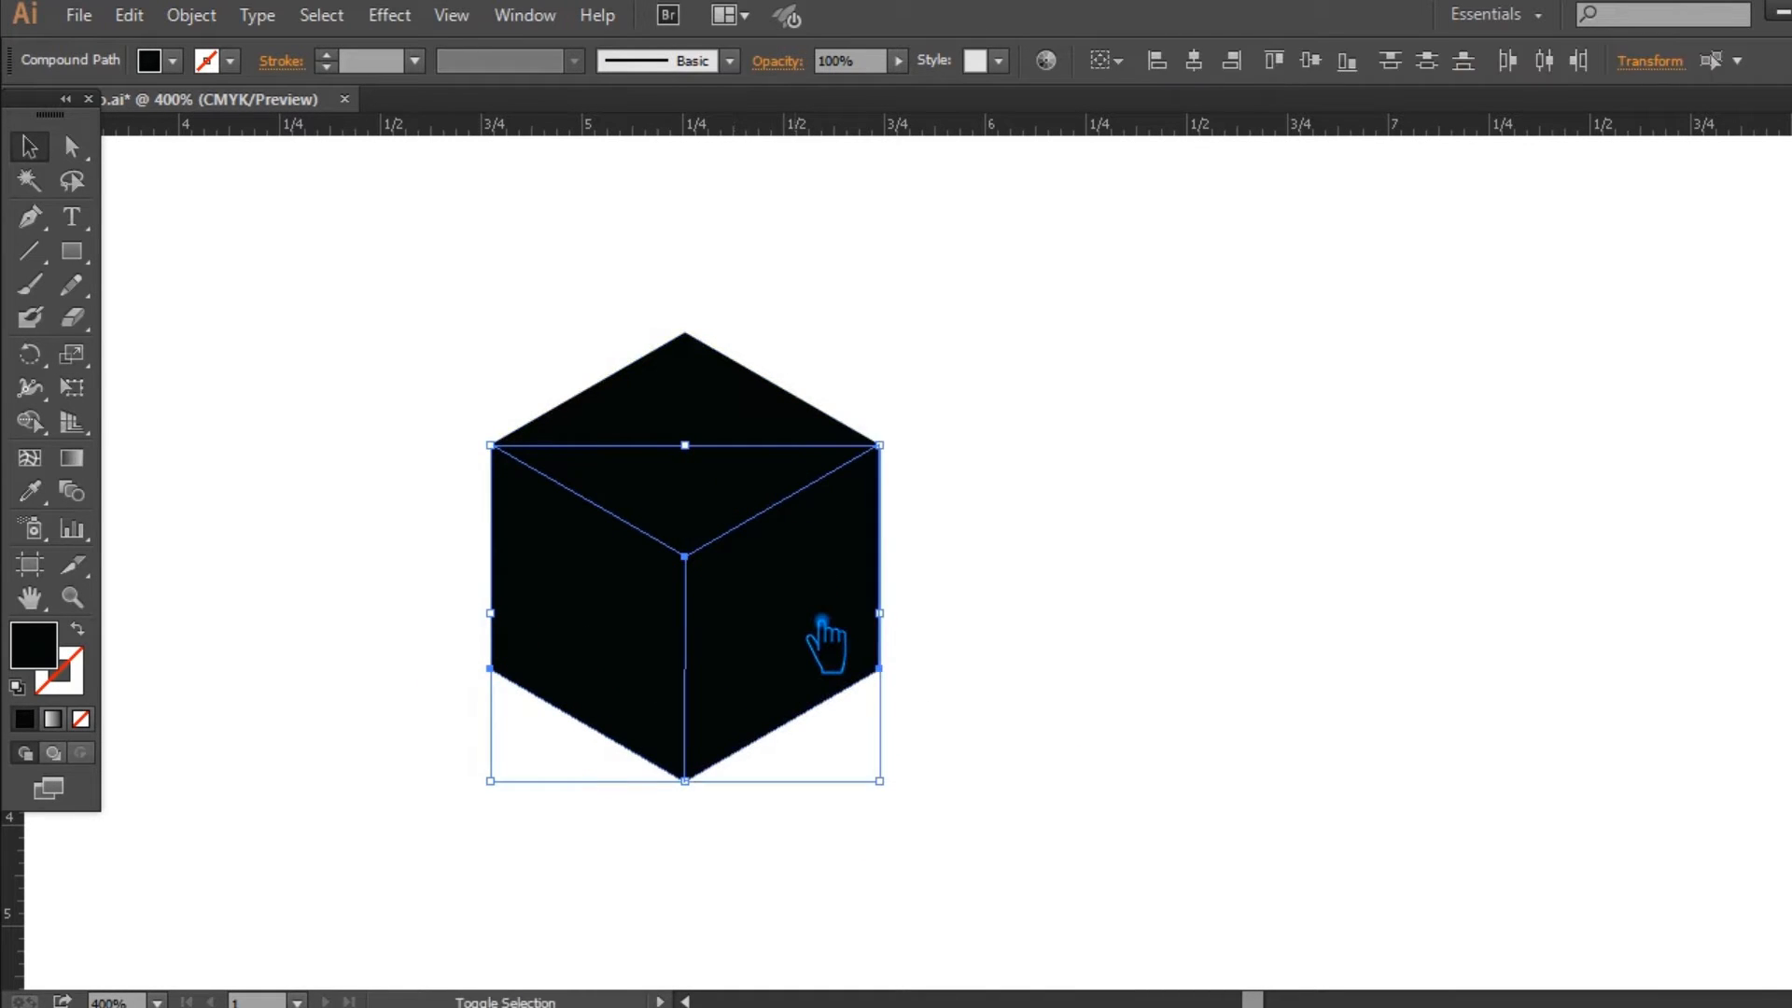
pyautogui.doubleClick(49, 661)
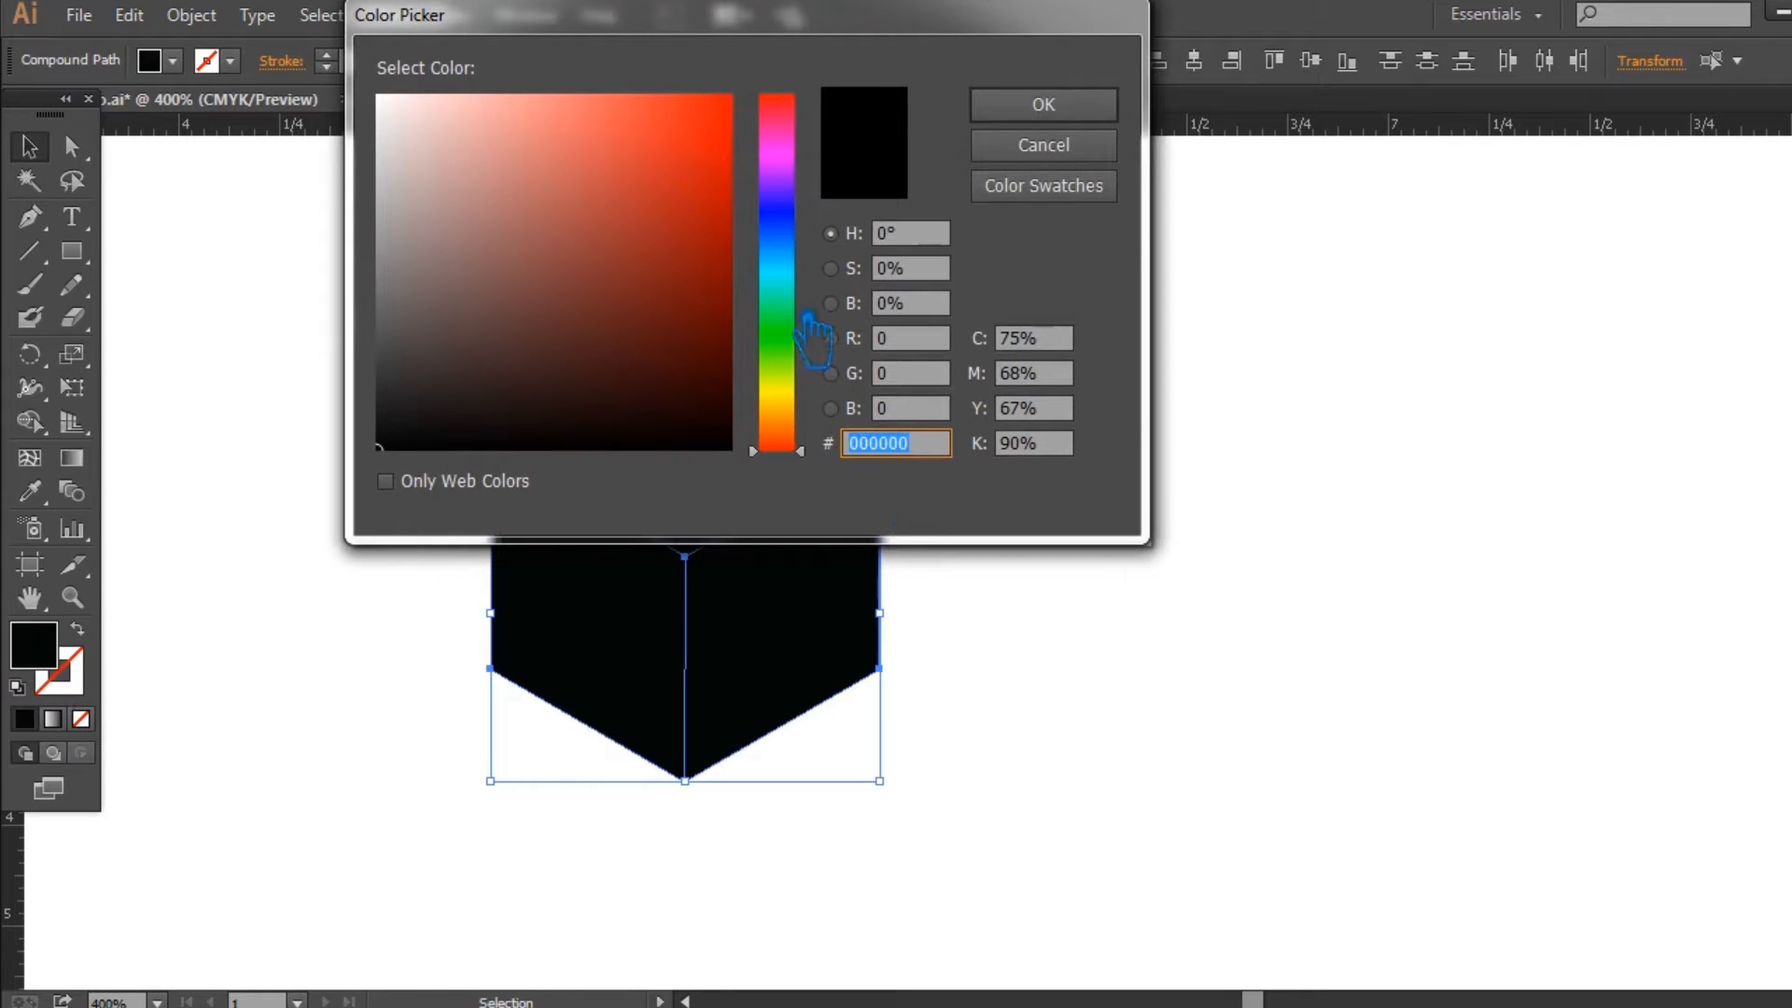
pyautogui.click(799, 272)
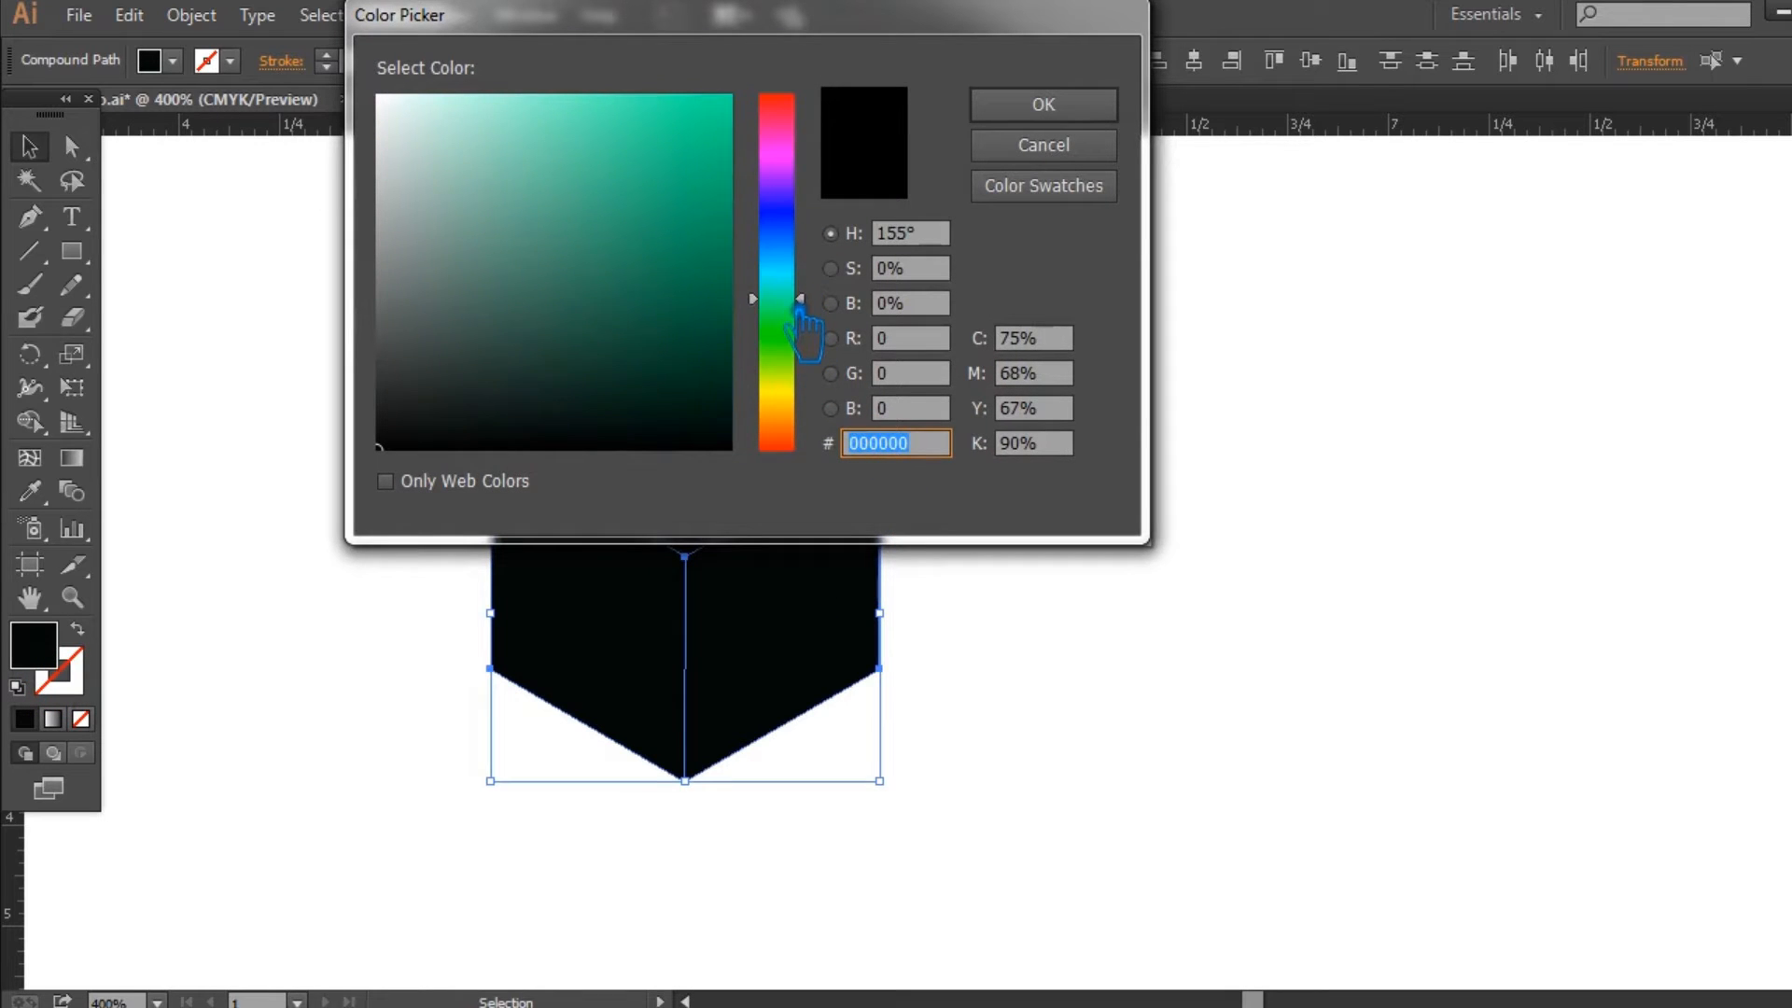
pyautogui.moveTo(718, 235)
pyautogui.mouseDown()
pyautogui.moveTo(697, 148)
pyautogui.moveTo(655, 137)
pyautogui.mouseUp()
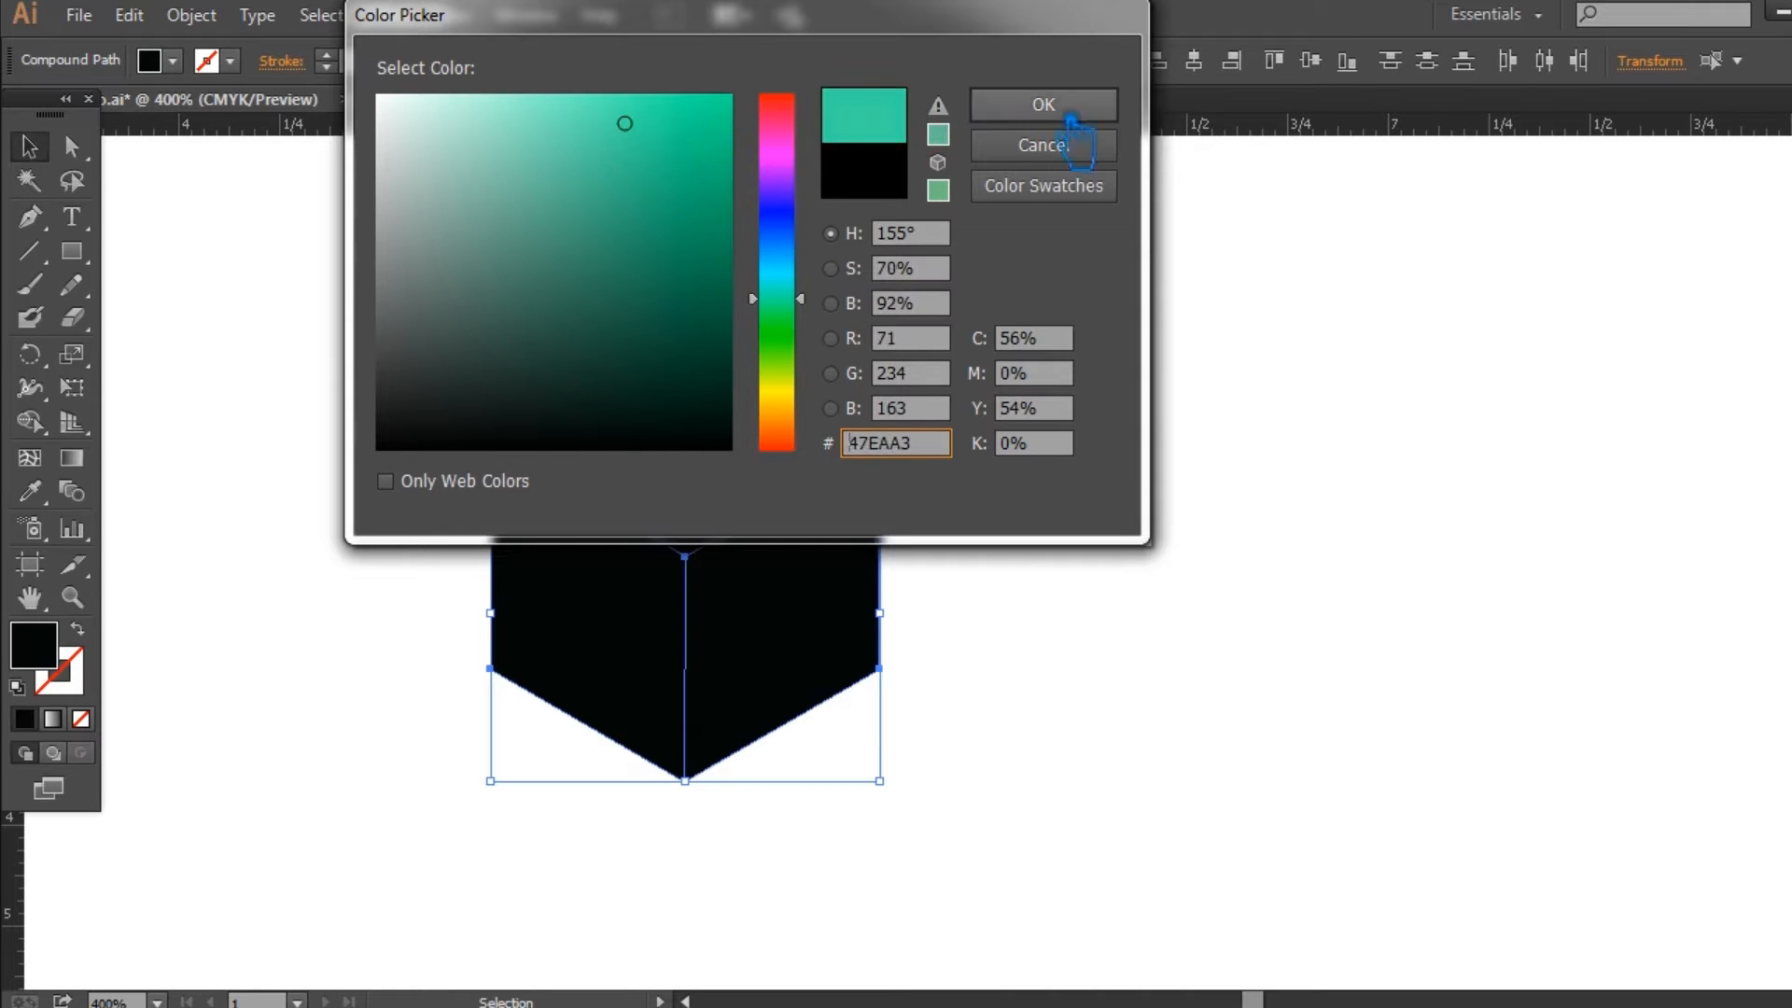
pyautogui.click(1083, 119)
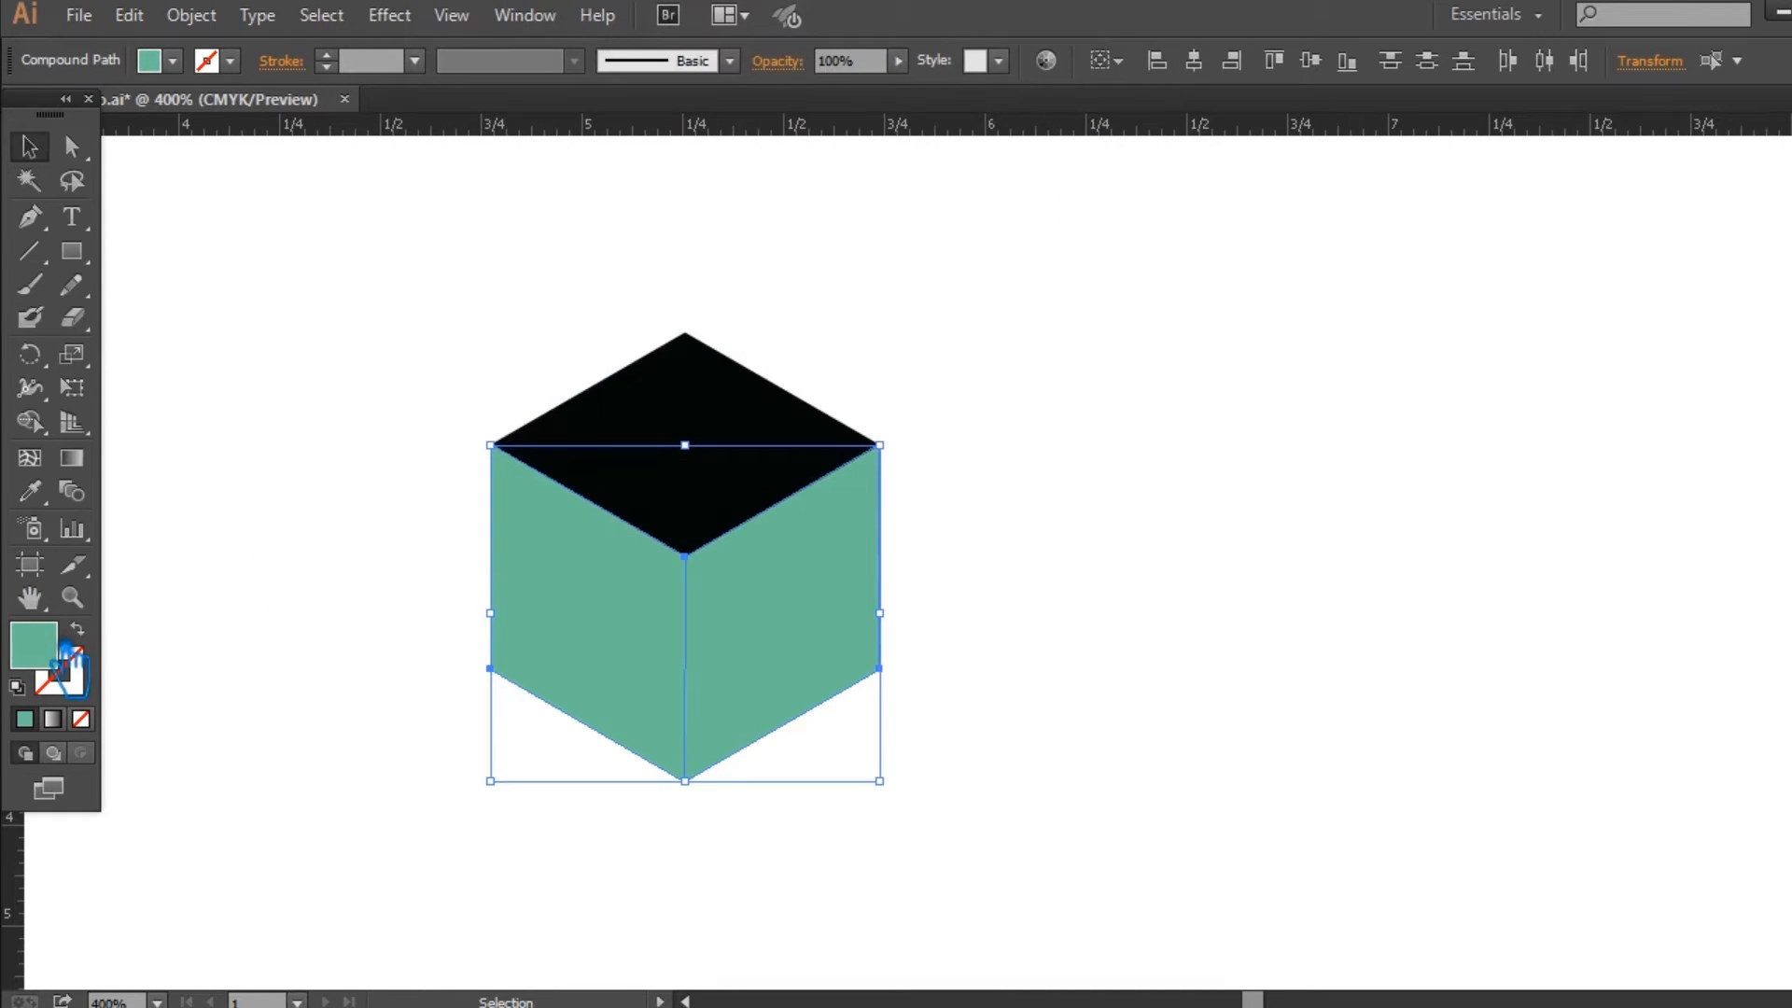
# Darken the fill of the two side faces to a deeper green and deselect them
pyautogui.doubleClick(56, 649)
pyautogui.moveTo(707, 173); pyautogui.dragTo(678, 187)
pyautogui.click(1045, 104)
pyautogui.click(1078, 340)
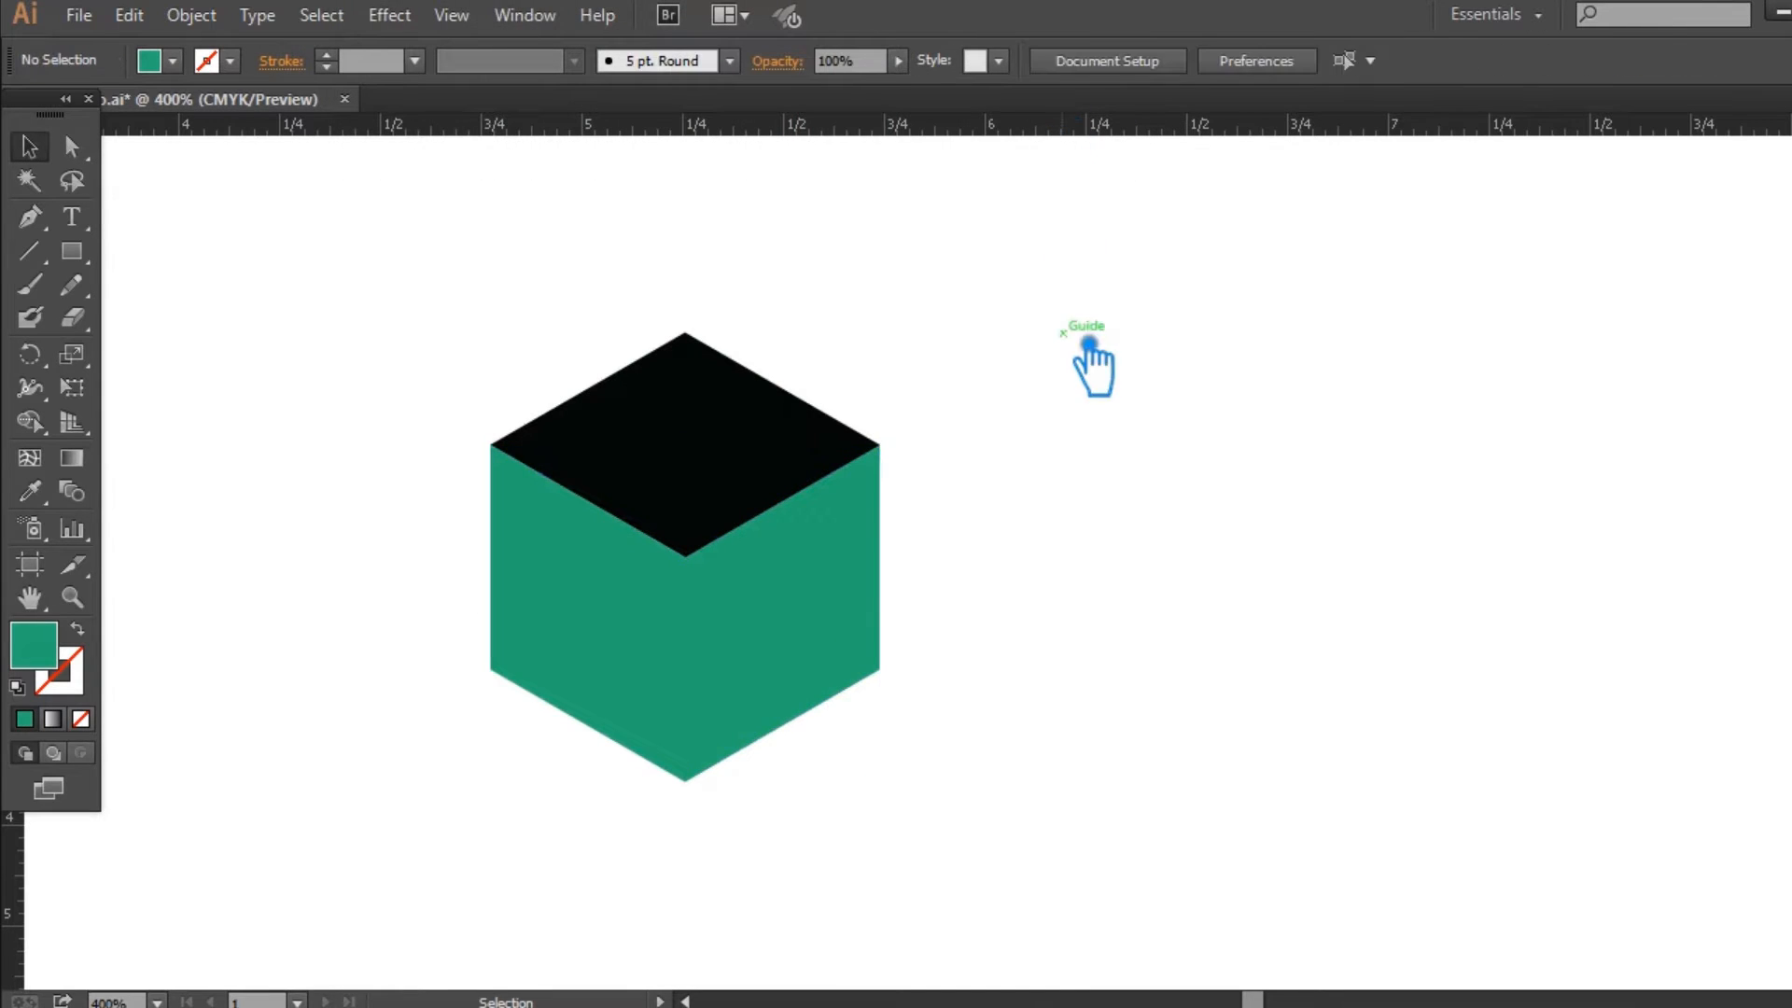
# Copy the side faces' green onto the top face with the Eyedropper and darken its fill to 1C9355
pyautogui.click(689, 435)
pyautogui.click(30, 492)
pyautogui.click(600, 609)
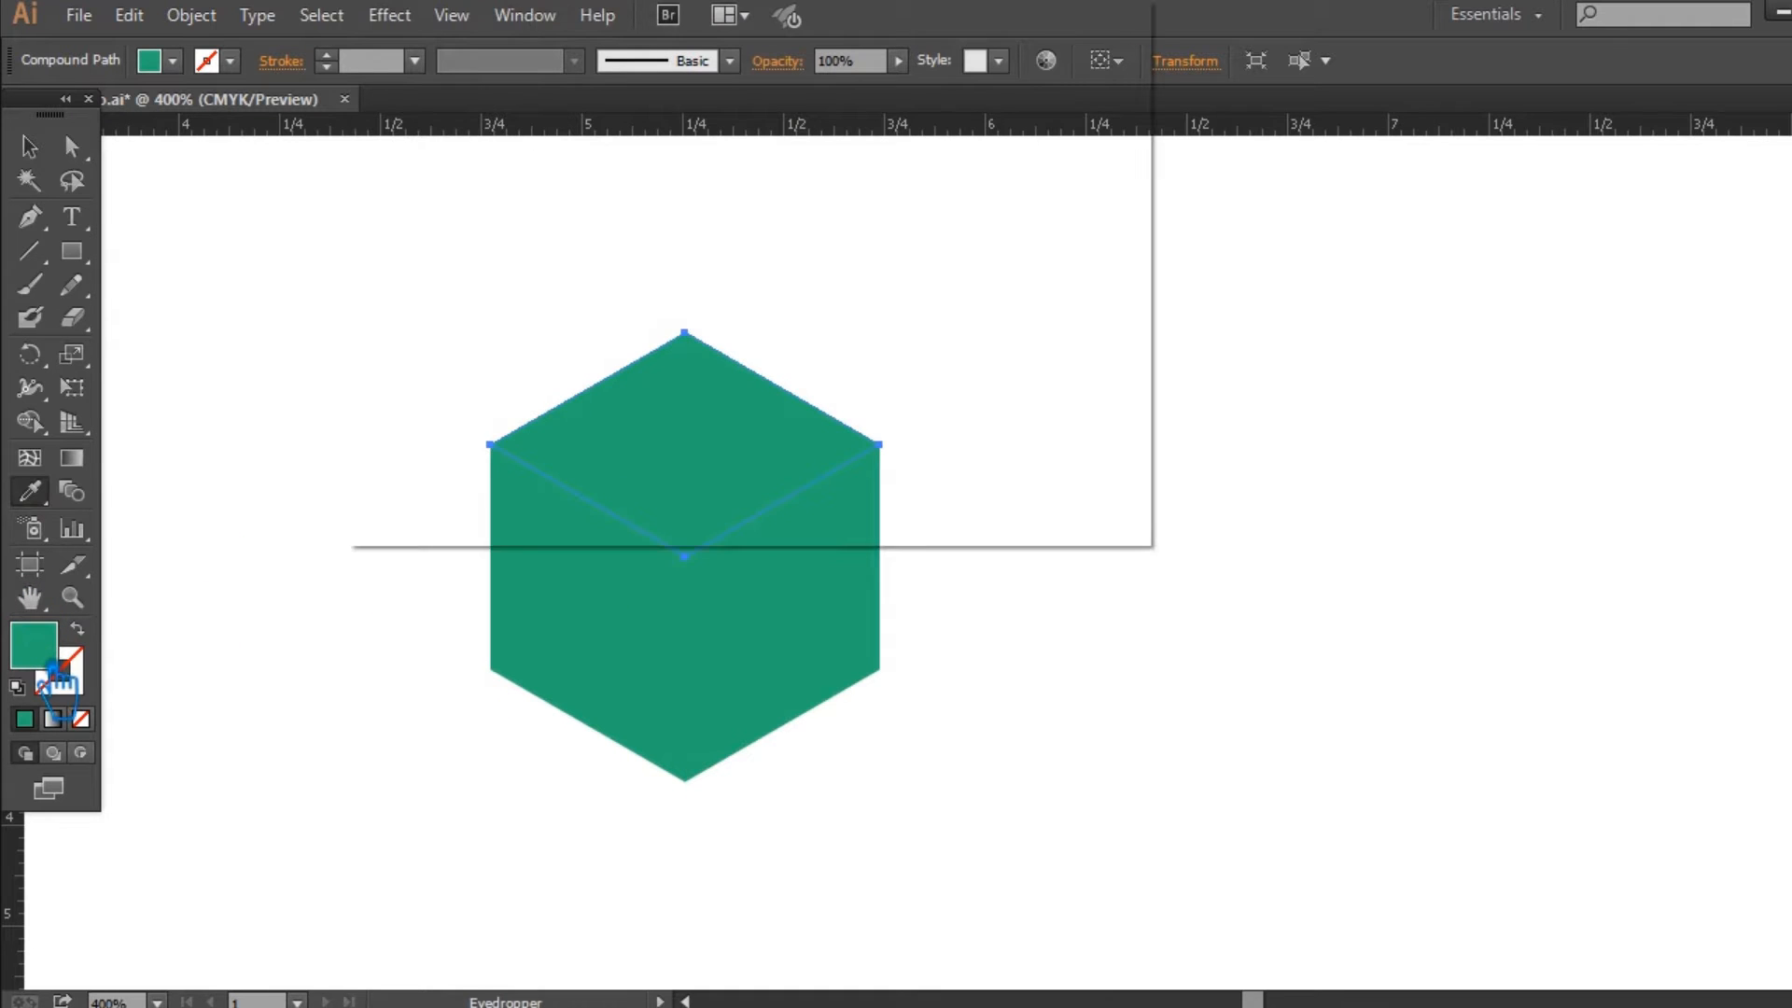
pyautogui.doubleClick(51, 664)
pyautogui.click(686, 251)
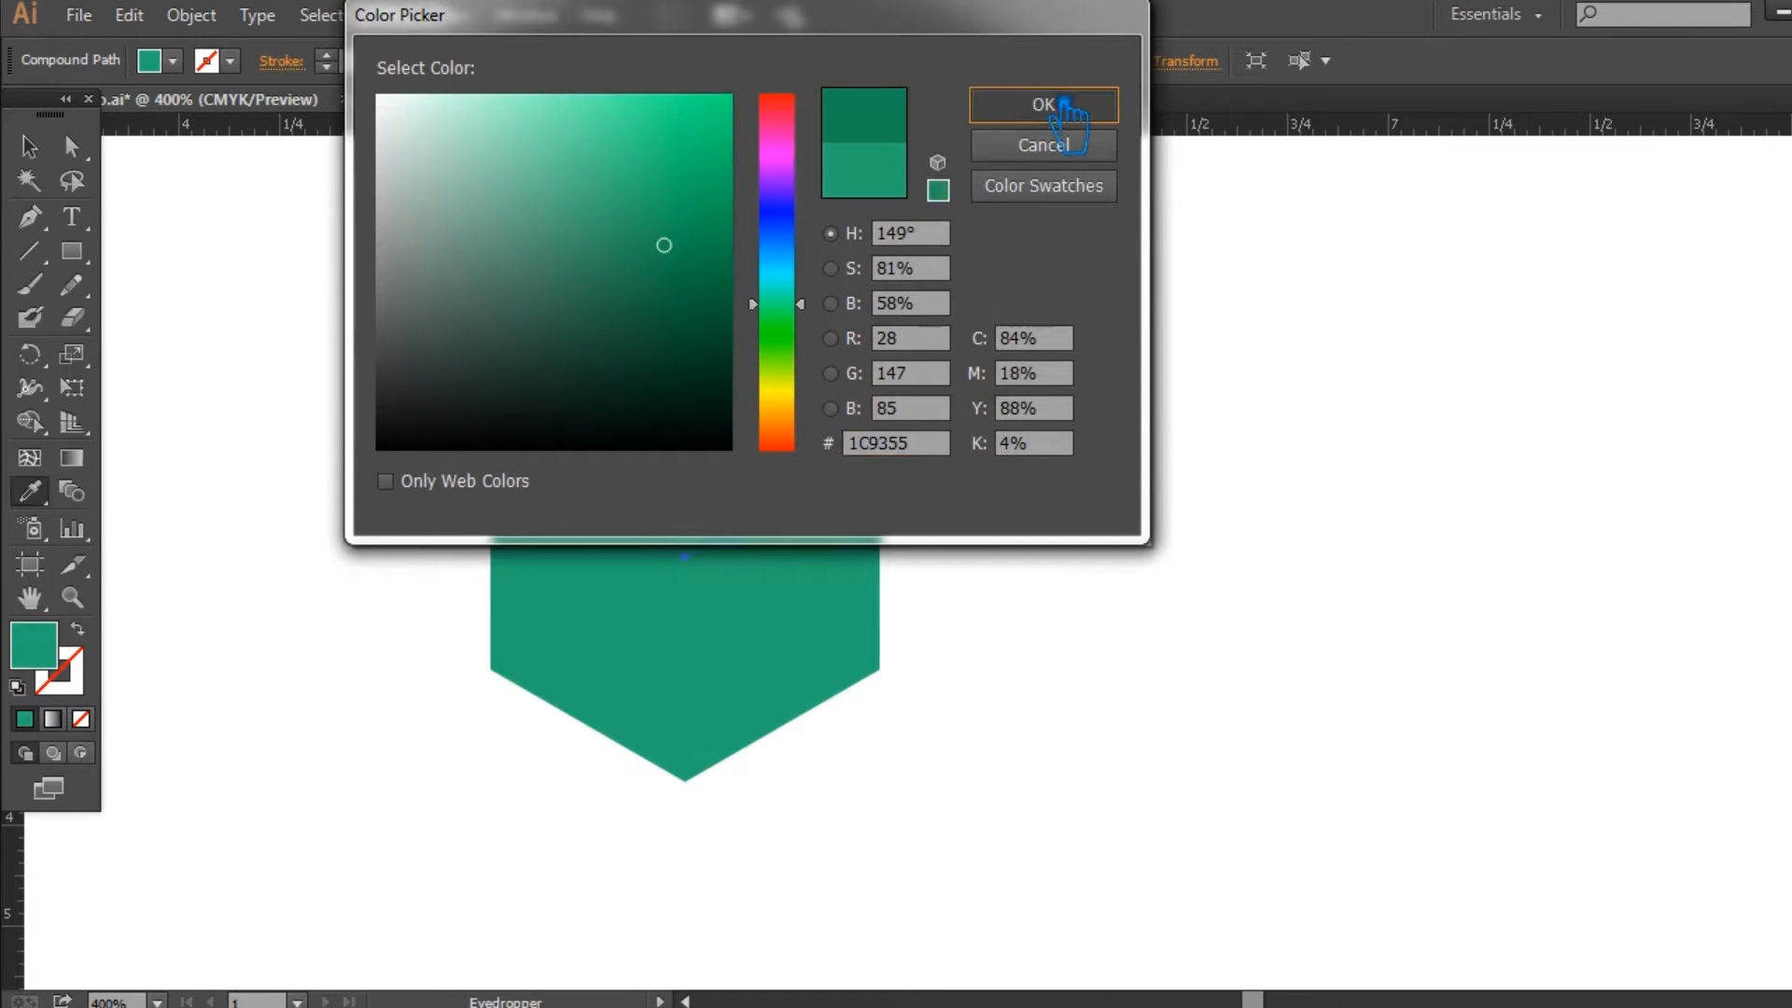
pyautogui.click(1044, 104)
pyautogui.click(29, 142)
pyautogui.click(381, 278)
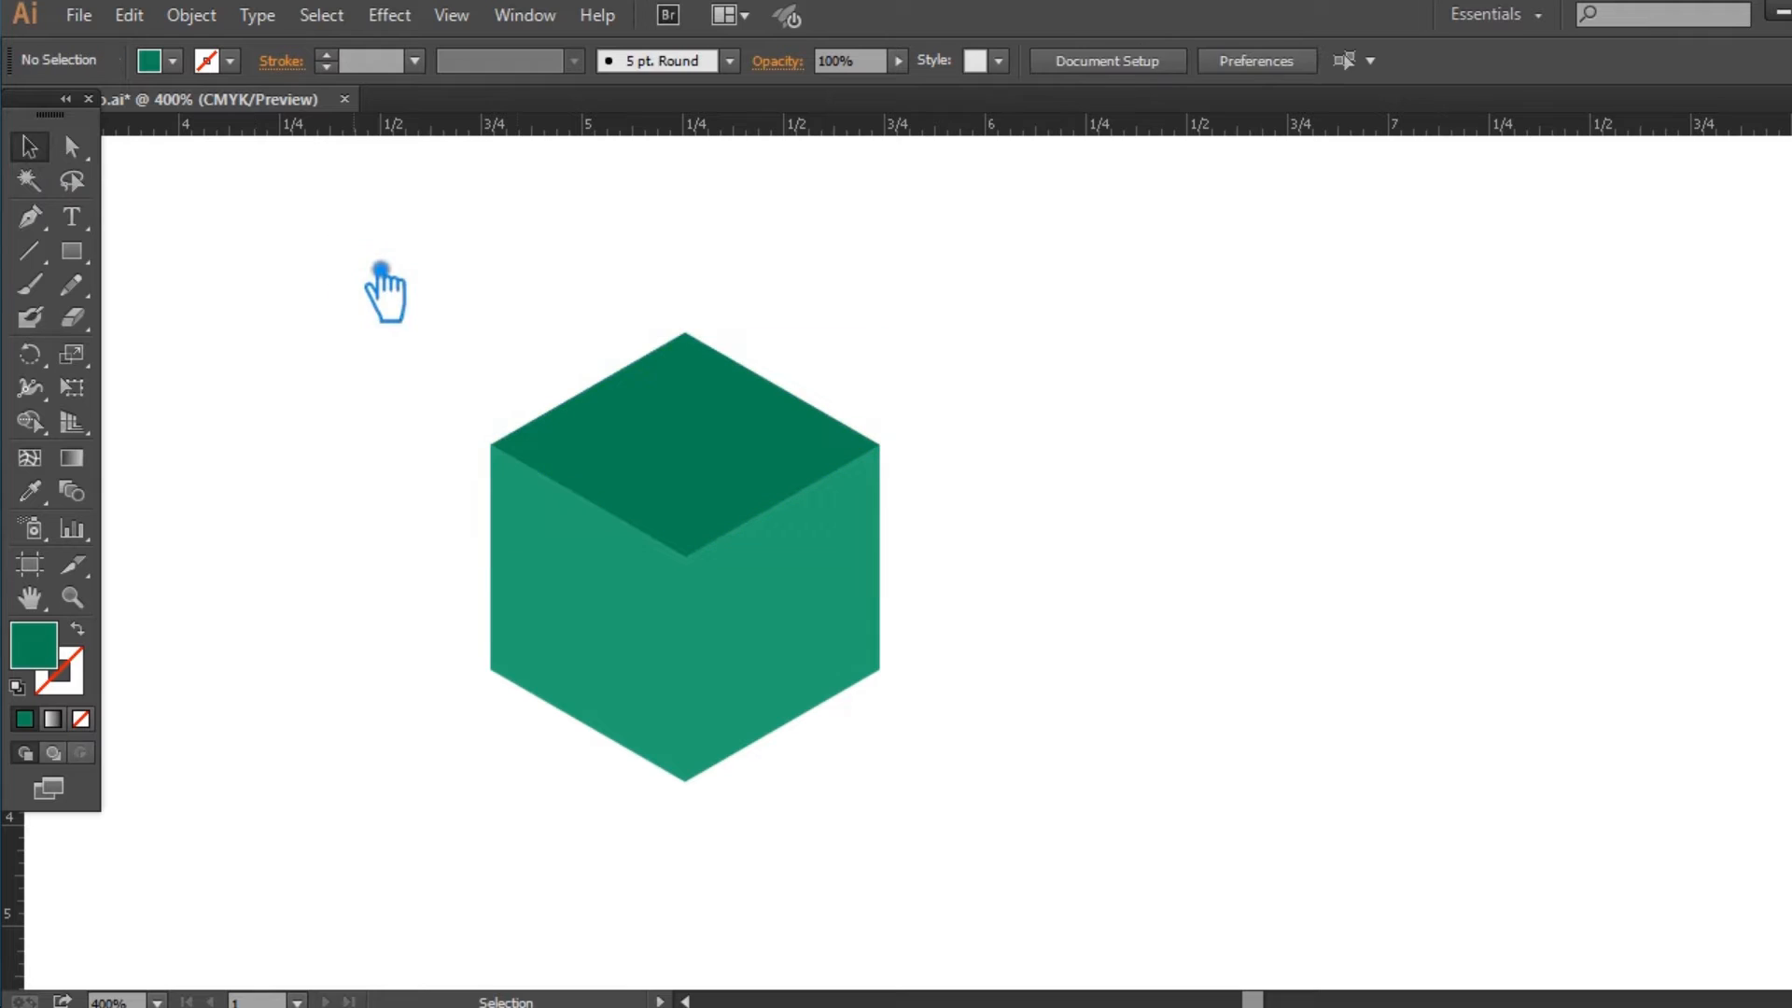
pyautogui.click(645, 635)
pyautogui.click(1108, 564)
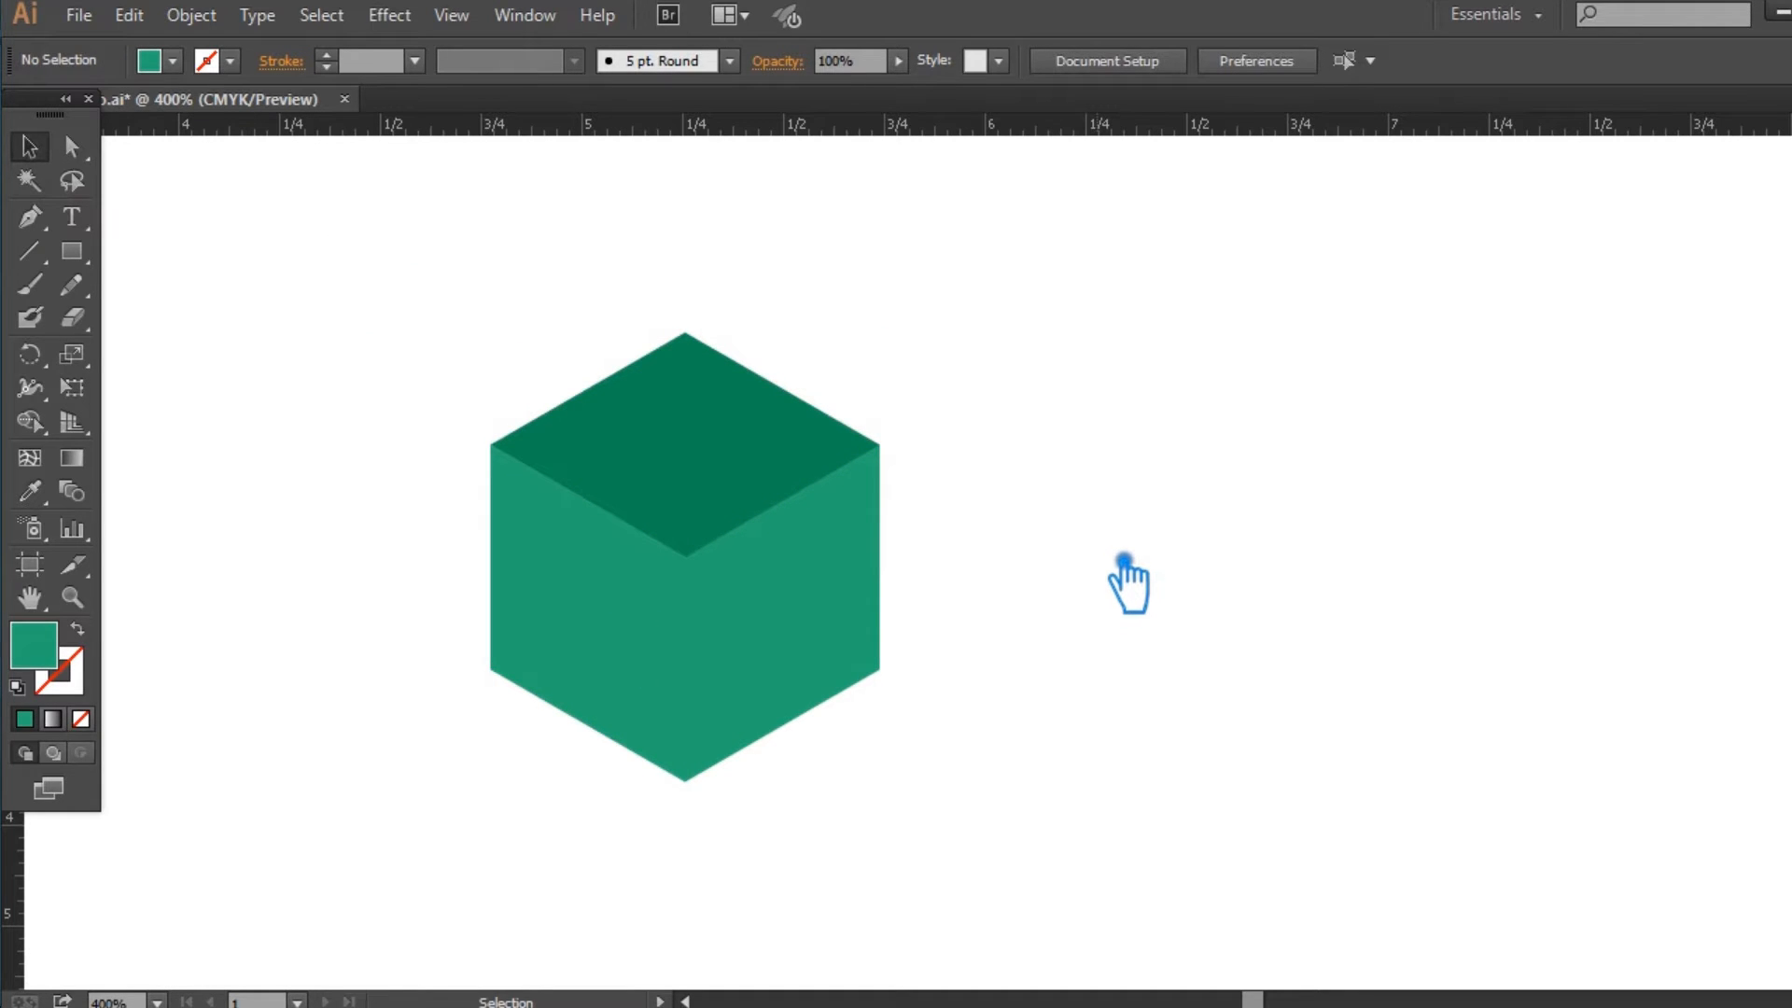
# Group the cube's top, left and right faces together
pyautogui.moveTo(1108, 588); pyautogui.dragTo(1169, 678)
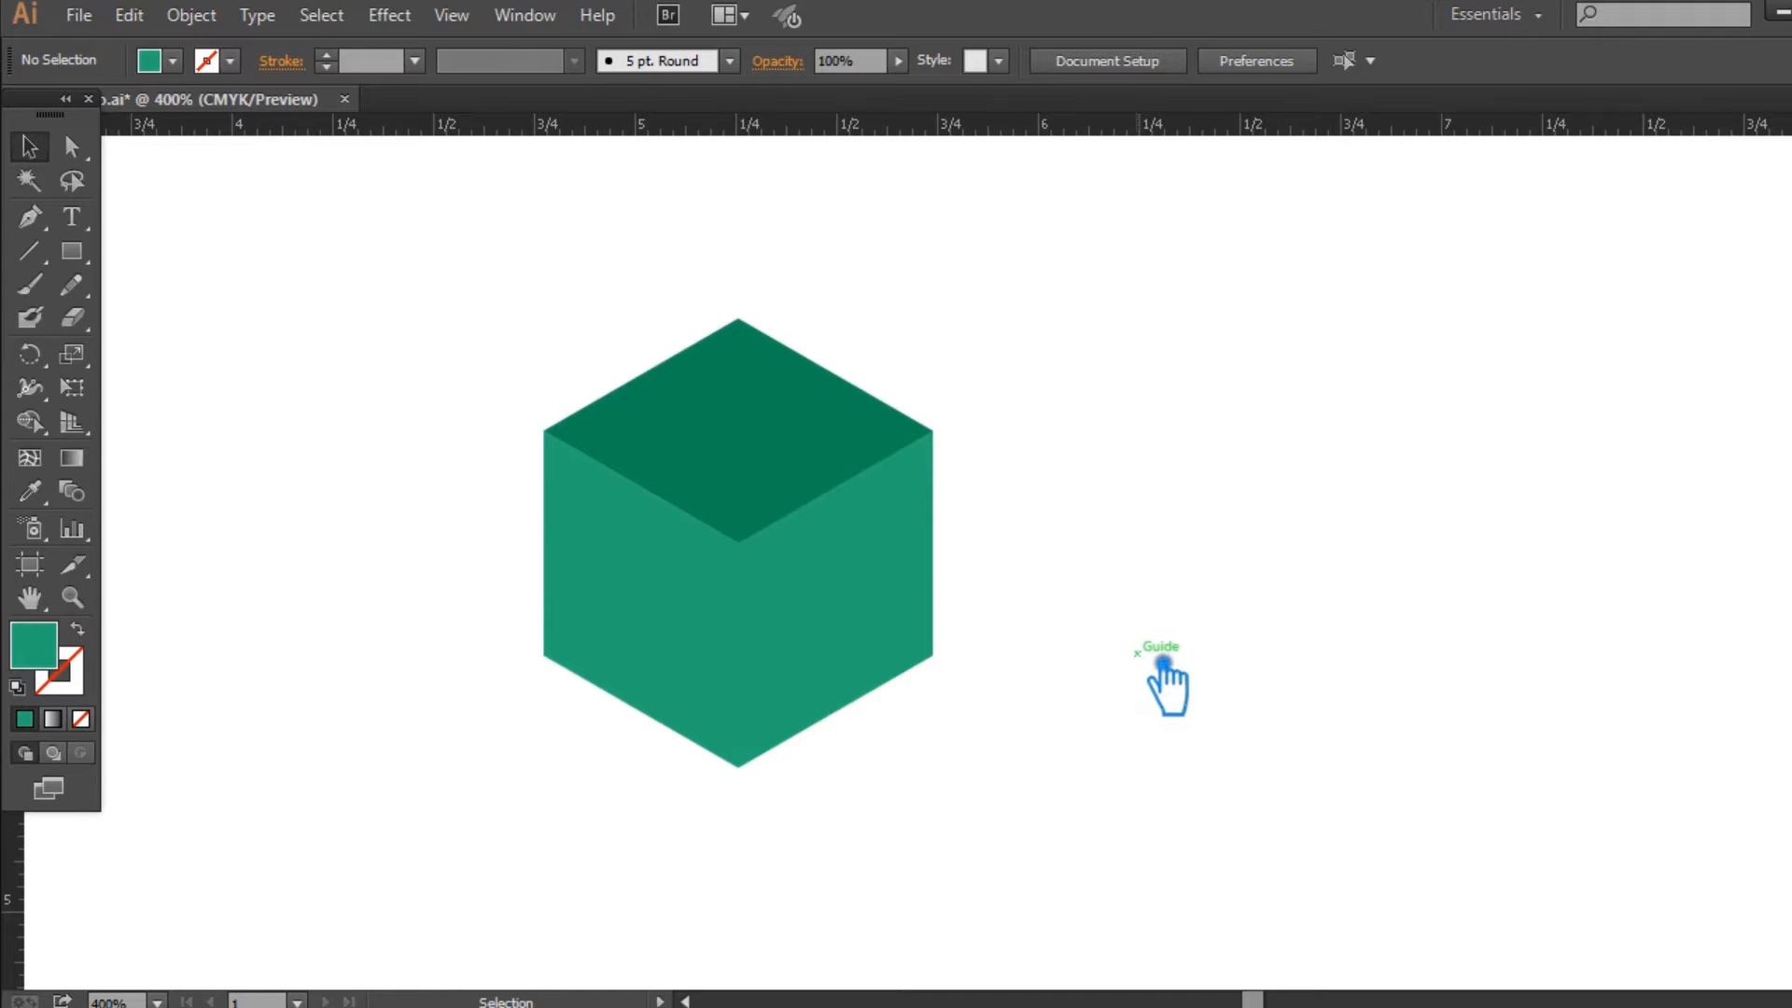
pyautogui.moveTo(1065, 794); pyautogui.dragTo(309, 365)
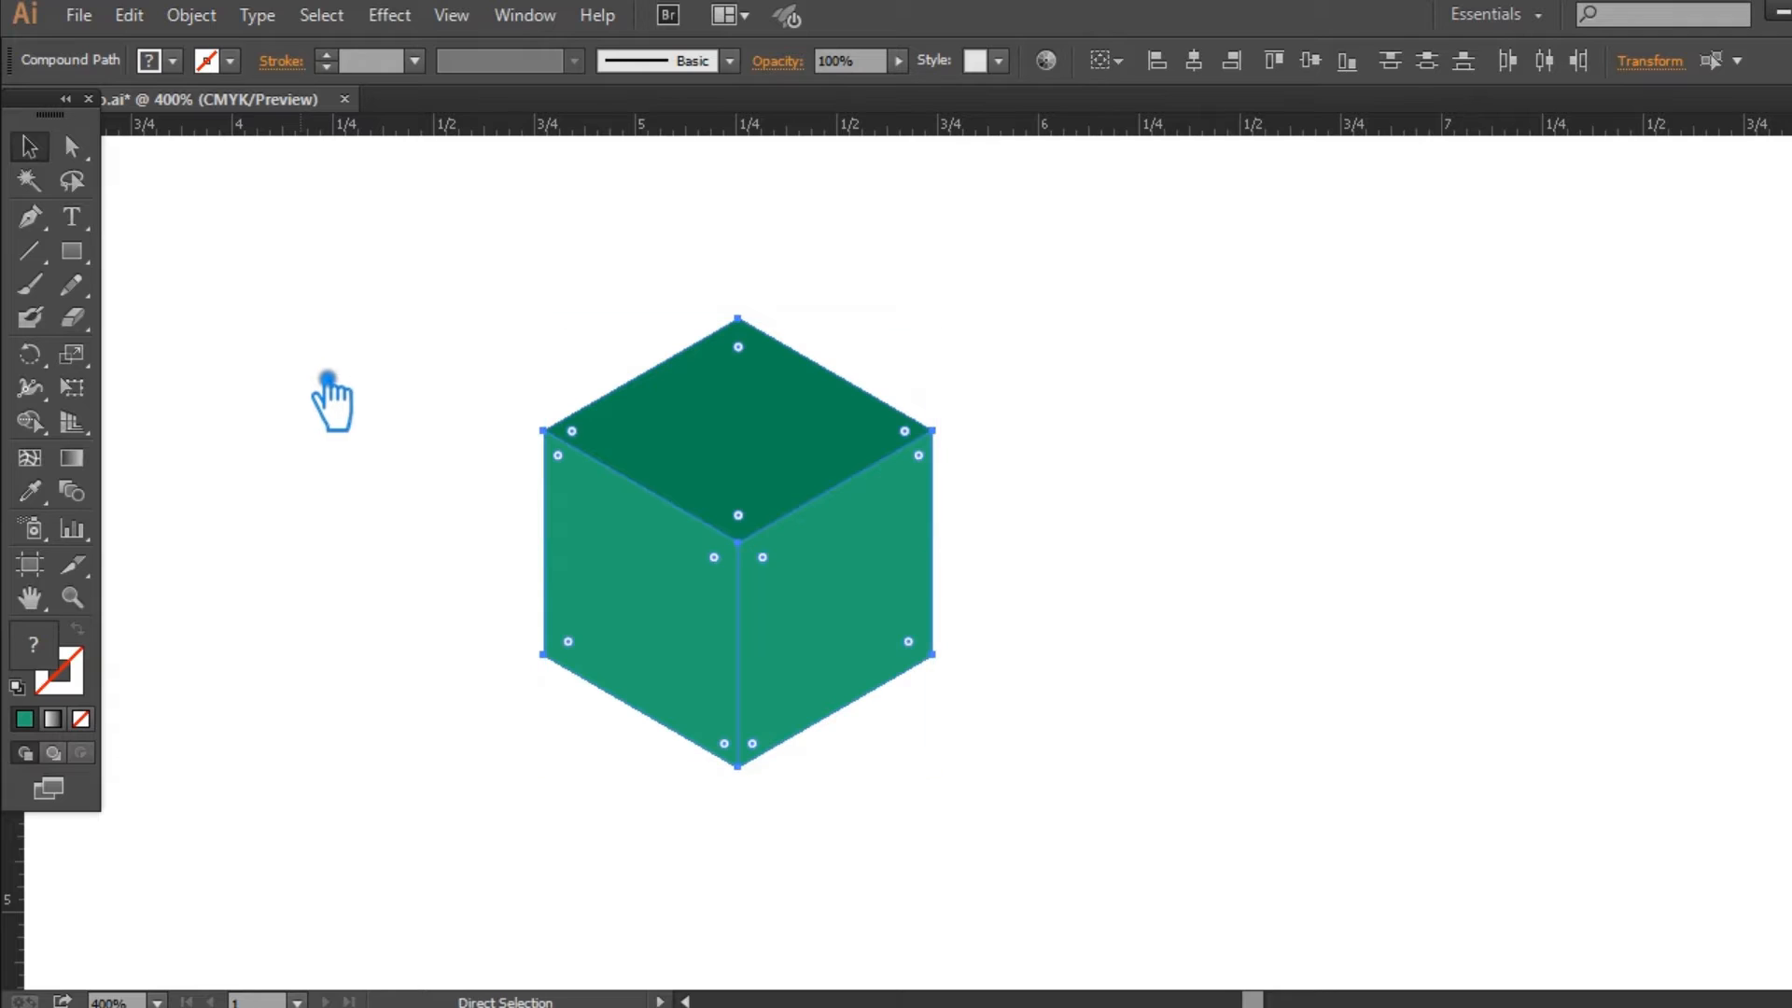
pyautogui.hotkey('ctrl', 'g')
pyautogui.click(1248, 563)
# Unite the grouped cube faces into a single solid green hexagon with the Pathfinder Unite operation
pyautogui.click(860, 588)
pyautogui.press('a')
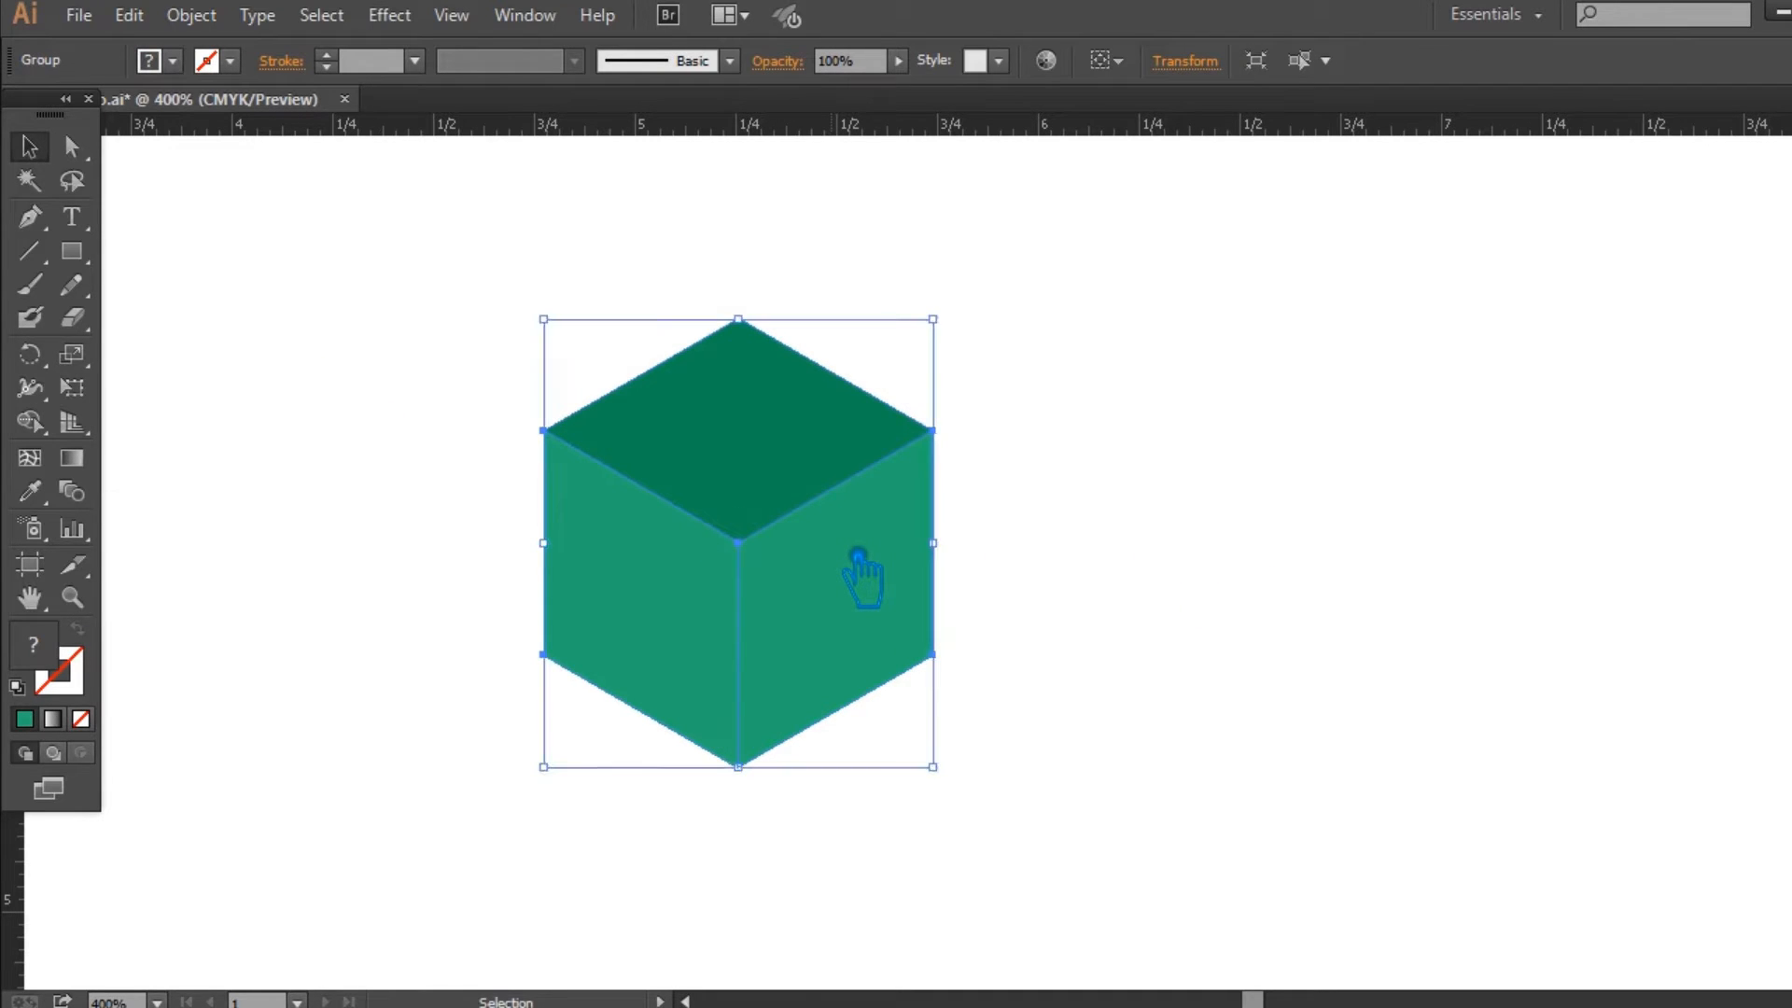
pyautogui.hotkey('ctrl', 'shift', 'a')
pyautogui.click(858, 557)
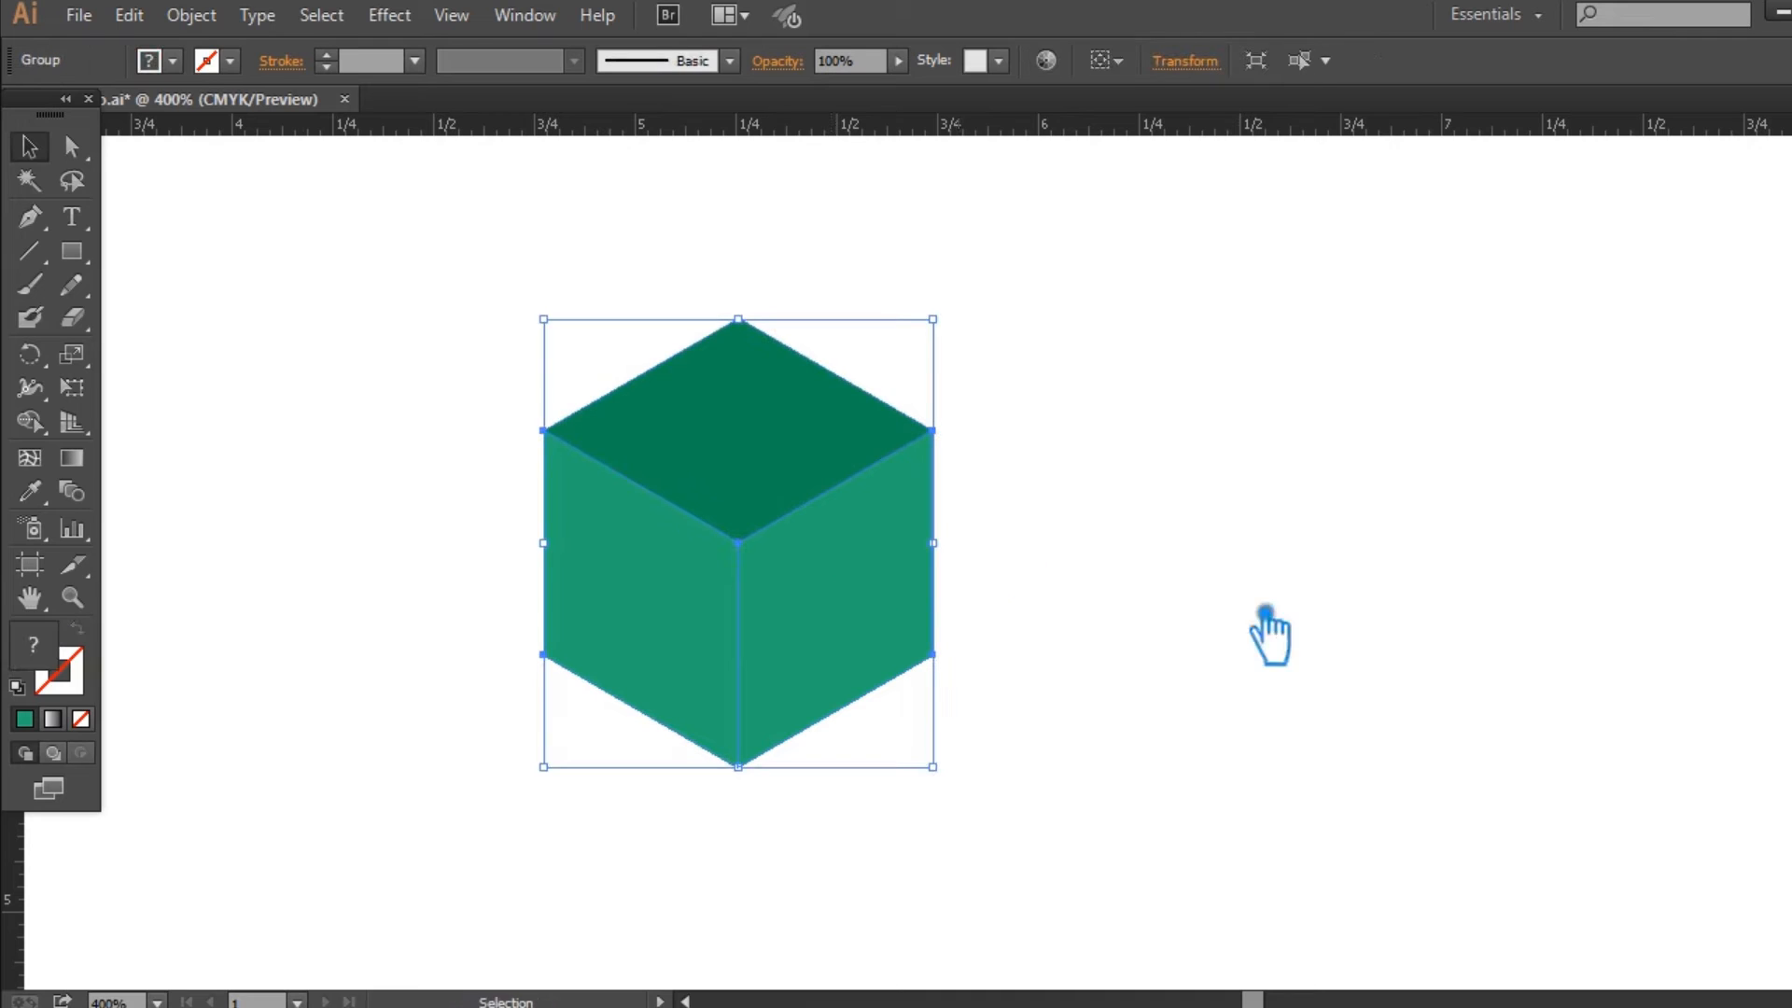
pyautogui.hotkey('ctrl', 'shift', 'F9')
pyautogui.click(1556, 905)
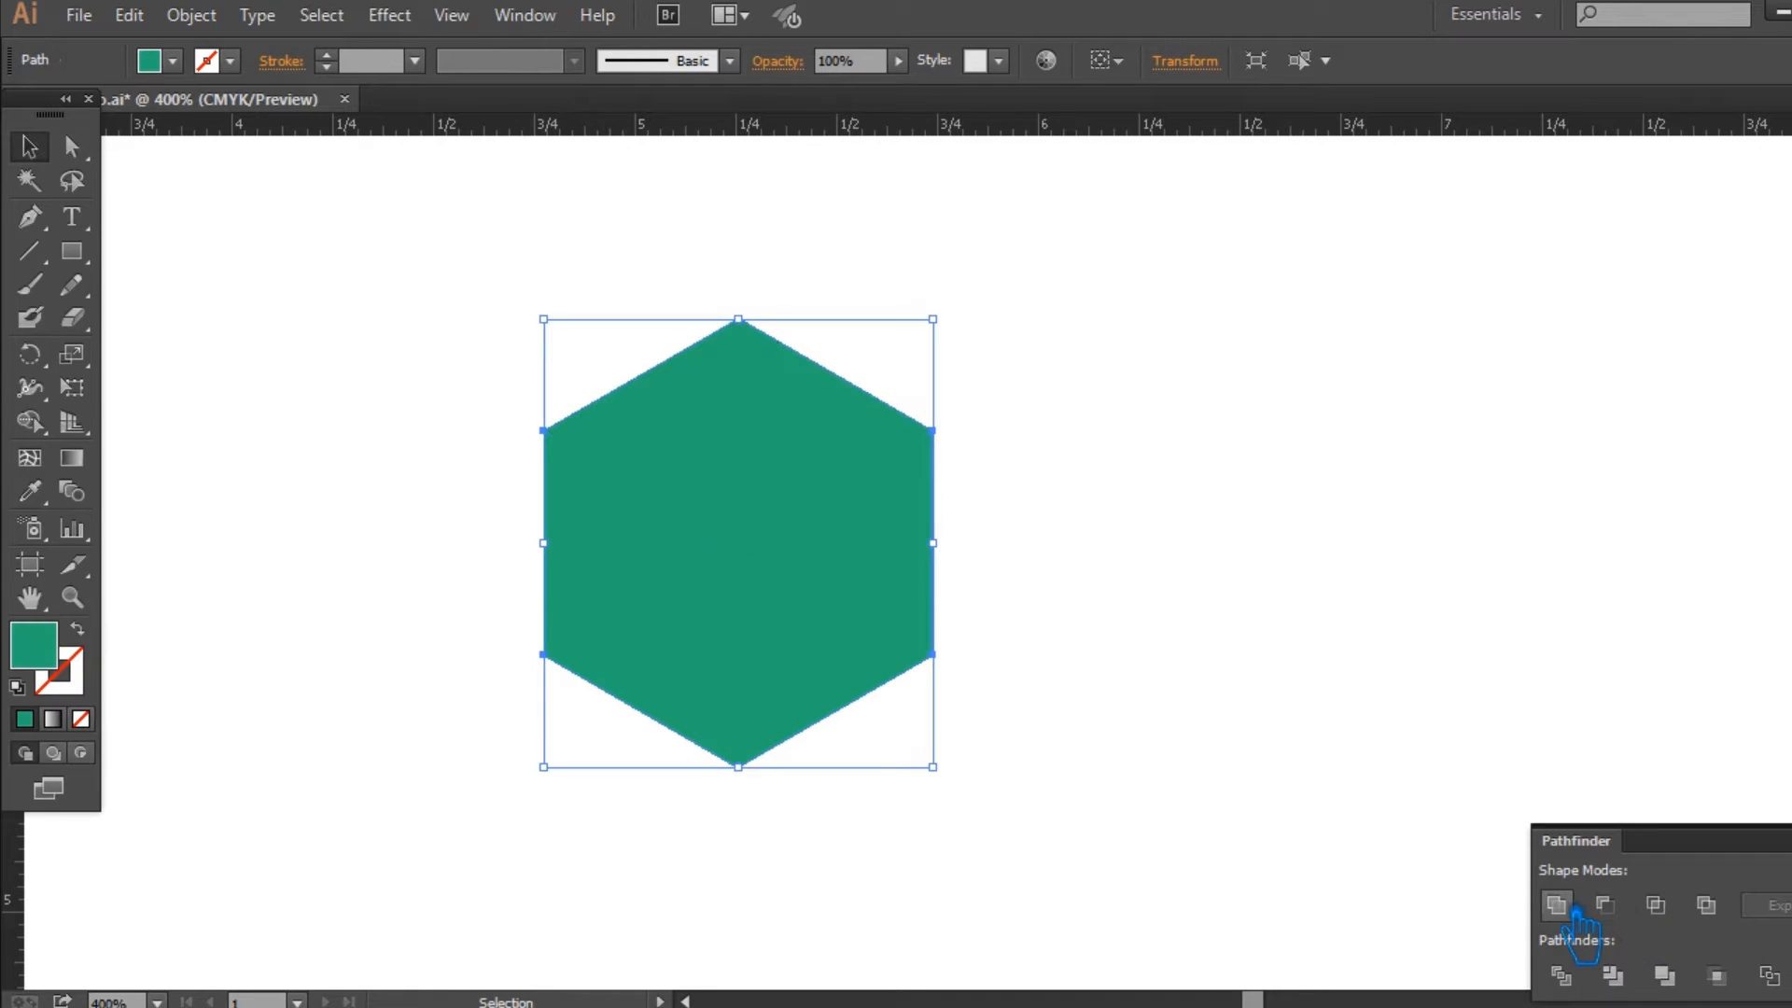
# Swap the united hexagon's fill and stroke to turn it into an unfilled green outline, and deselect it
pyautogui.click(1598, 711)
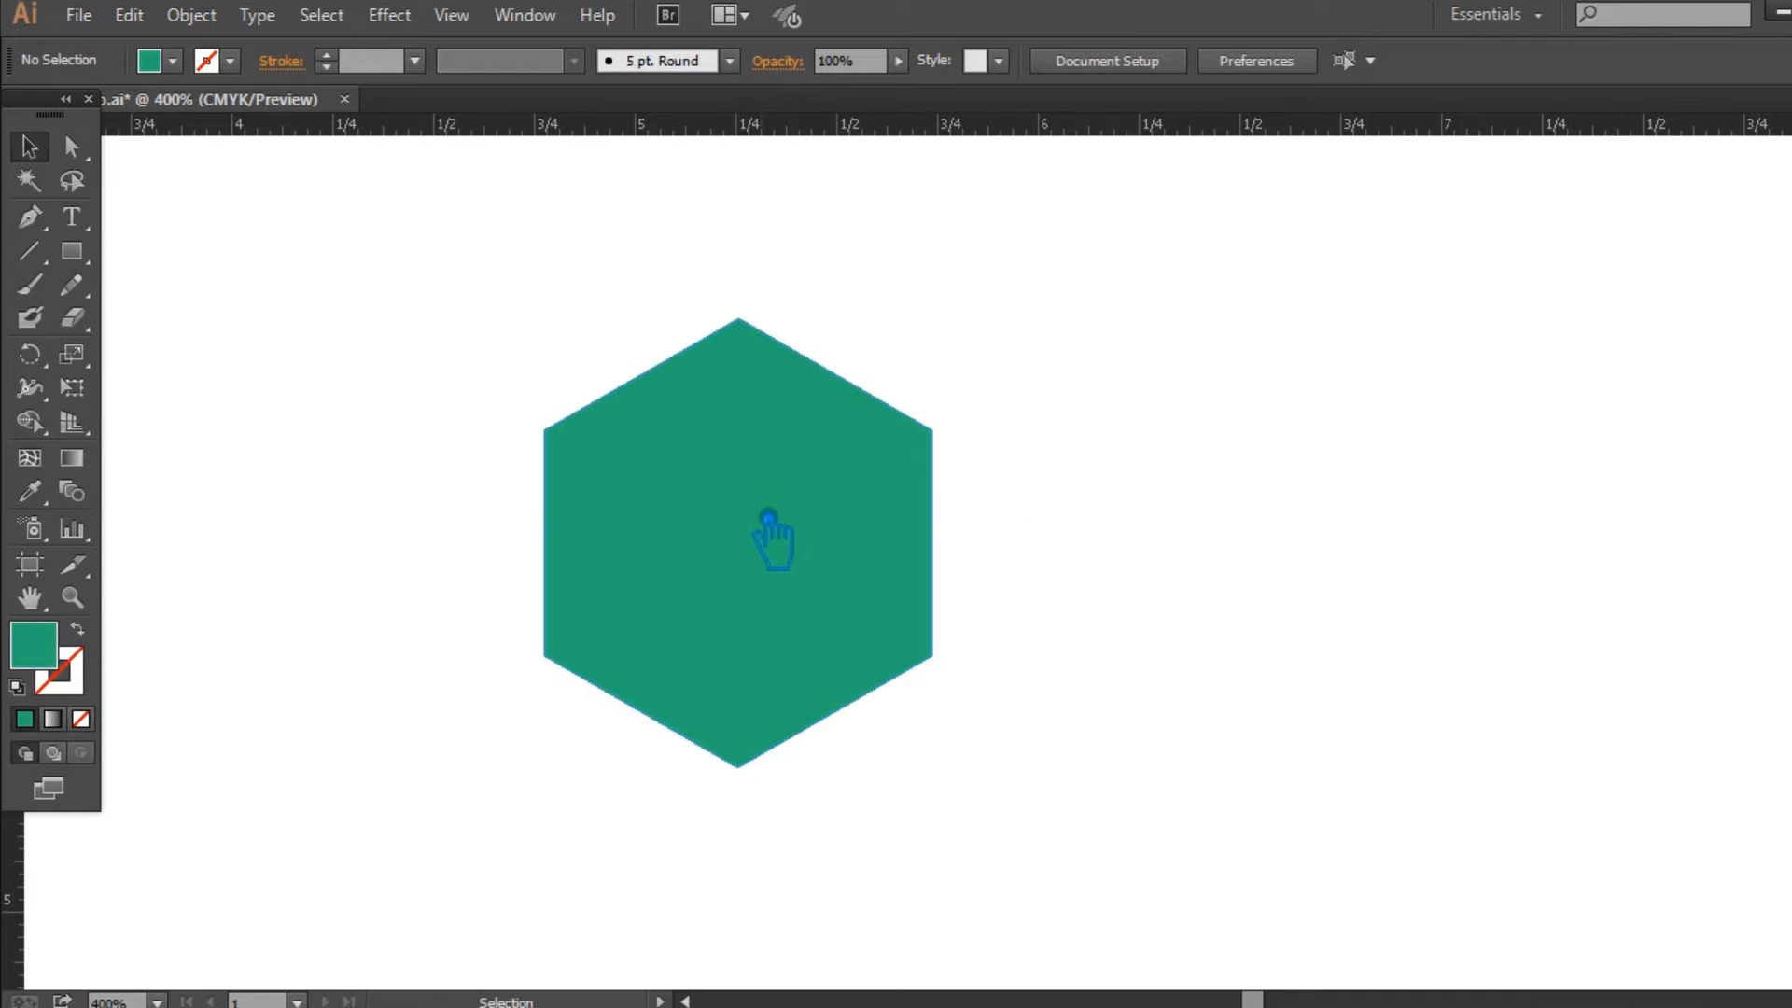
pyautogui.click(766, 523)
pyautogui.click(100, 642)
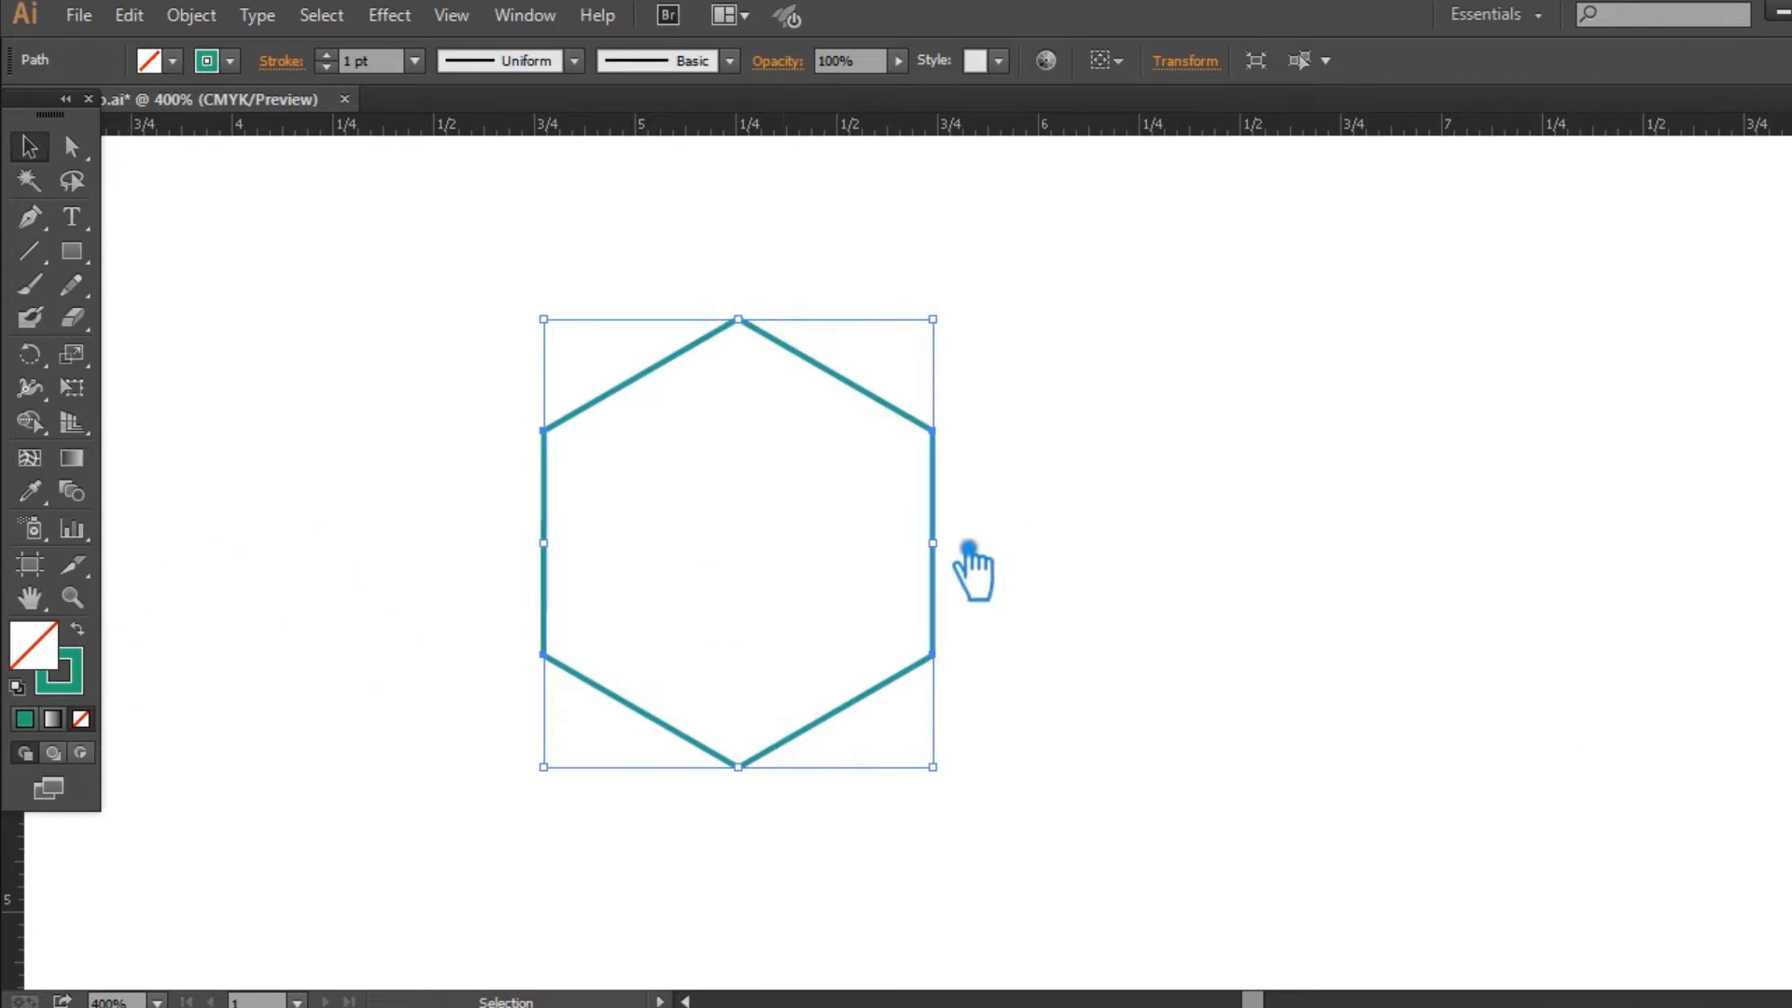
pyautogui.click(1062, 530)
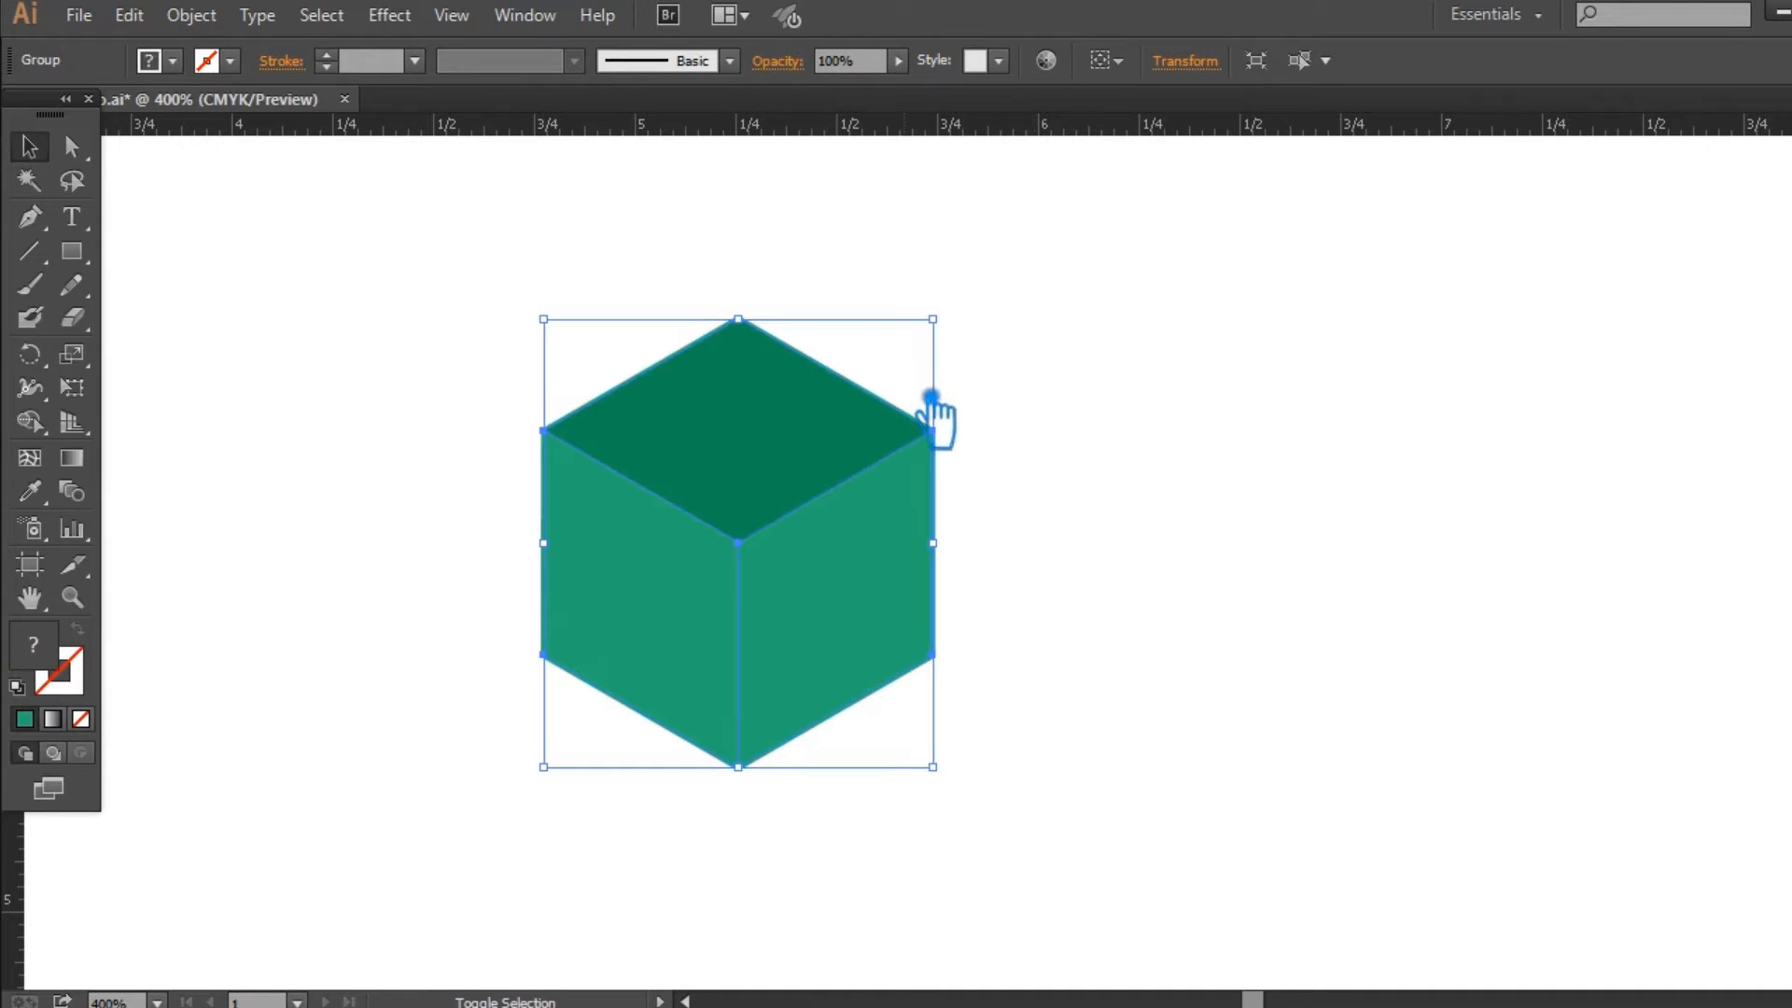
# Scale the grouped cube down proportionally about its centre so it sits well inside the hexagon outline
pyautogui.moveTo(962, 333); pyautogui.dragTo(948, 376)
pyautogui.click(1202, 413)
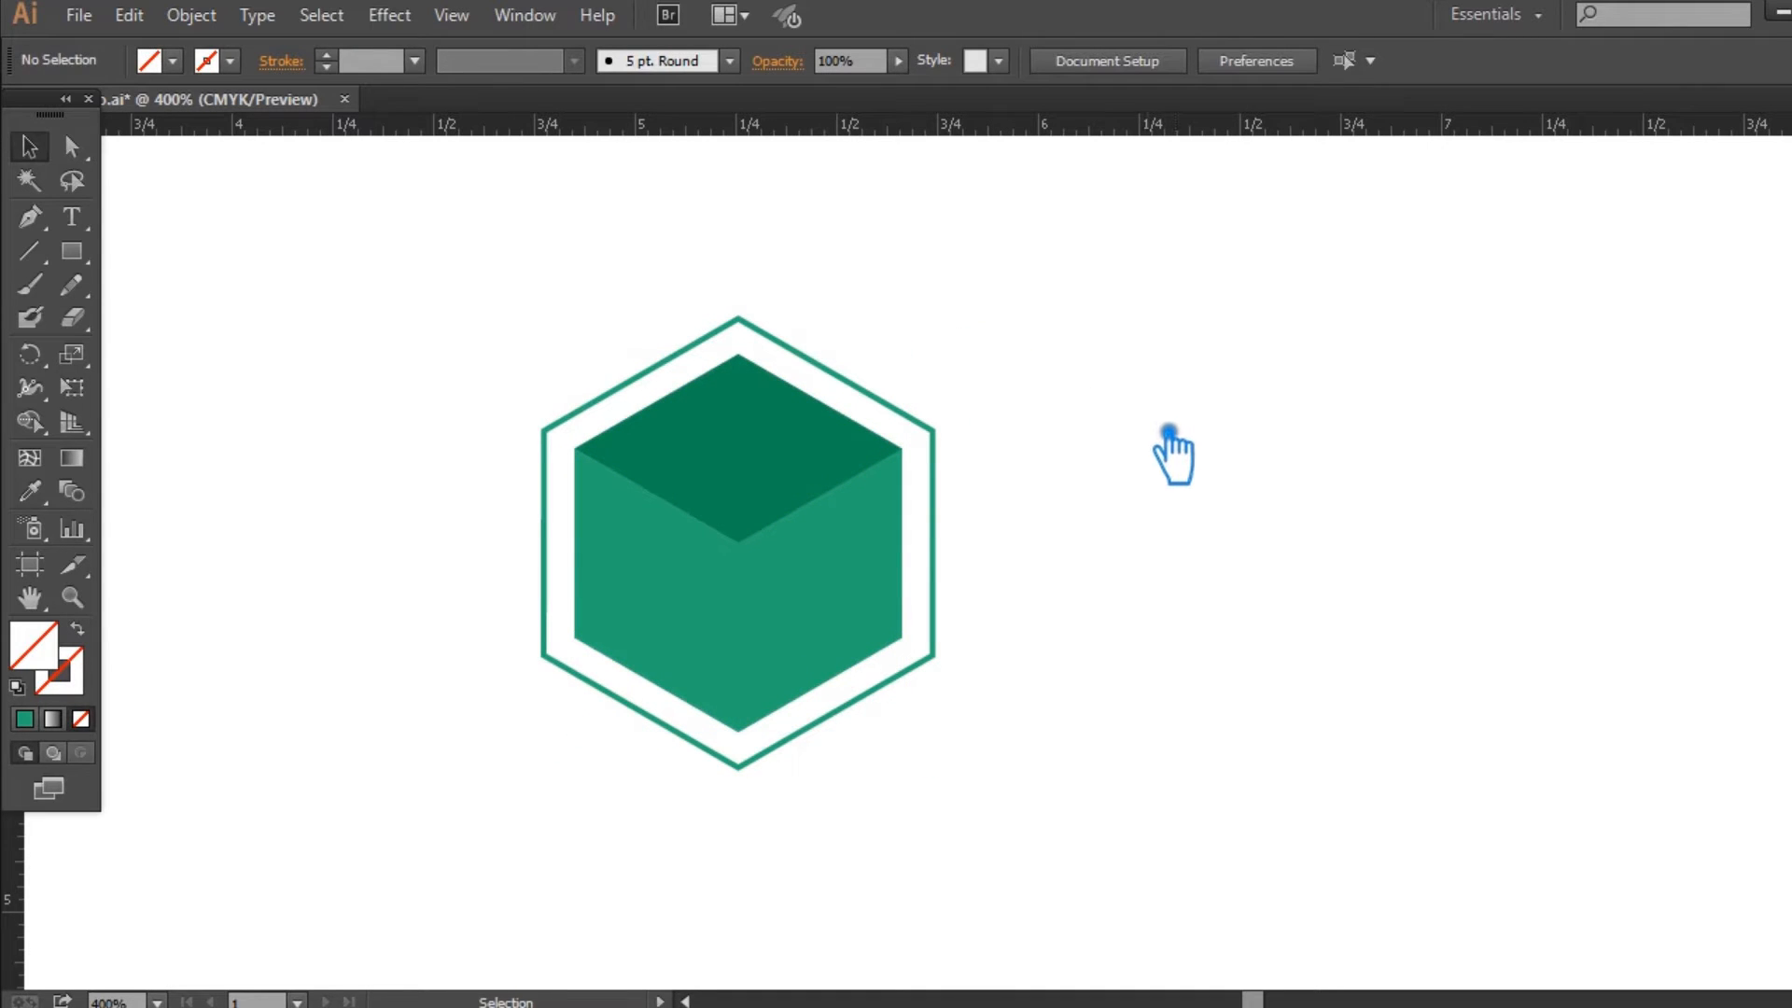
pyautogui.click(867, 533)
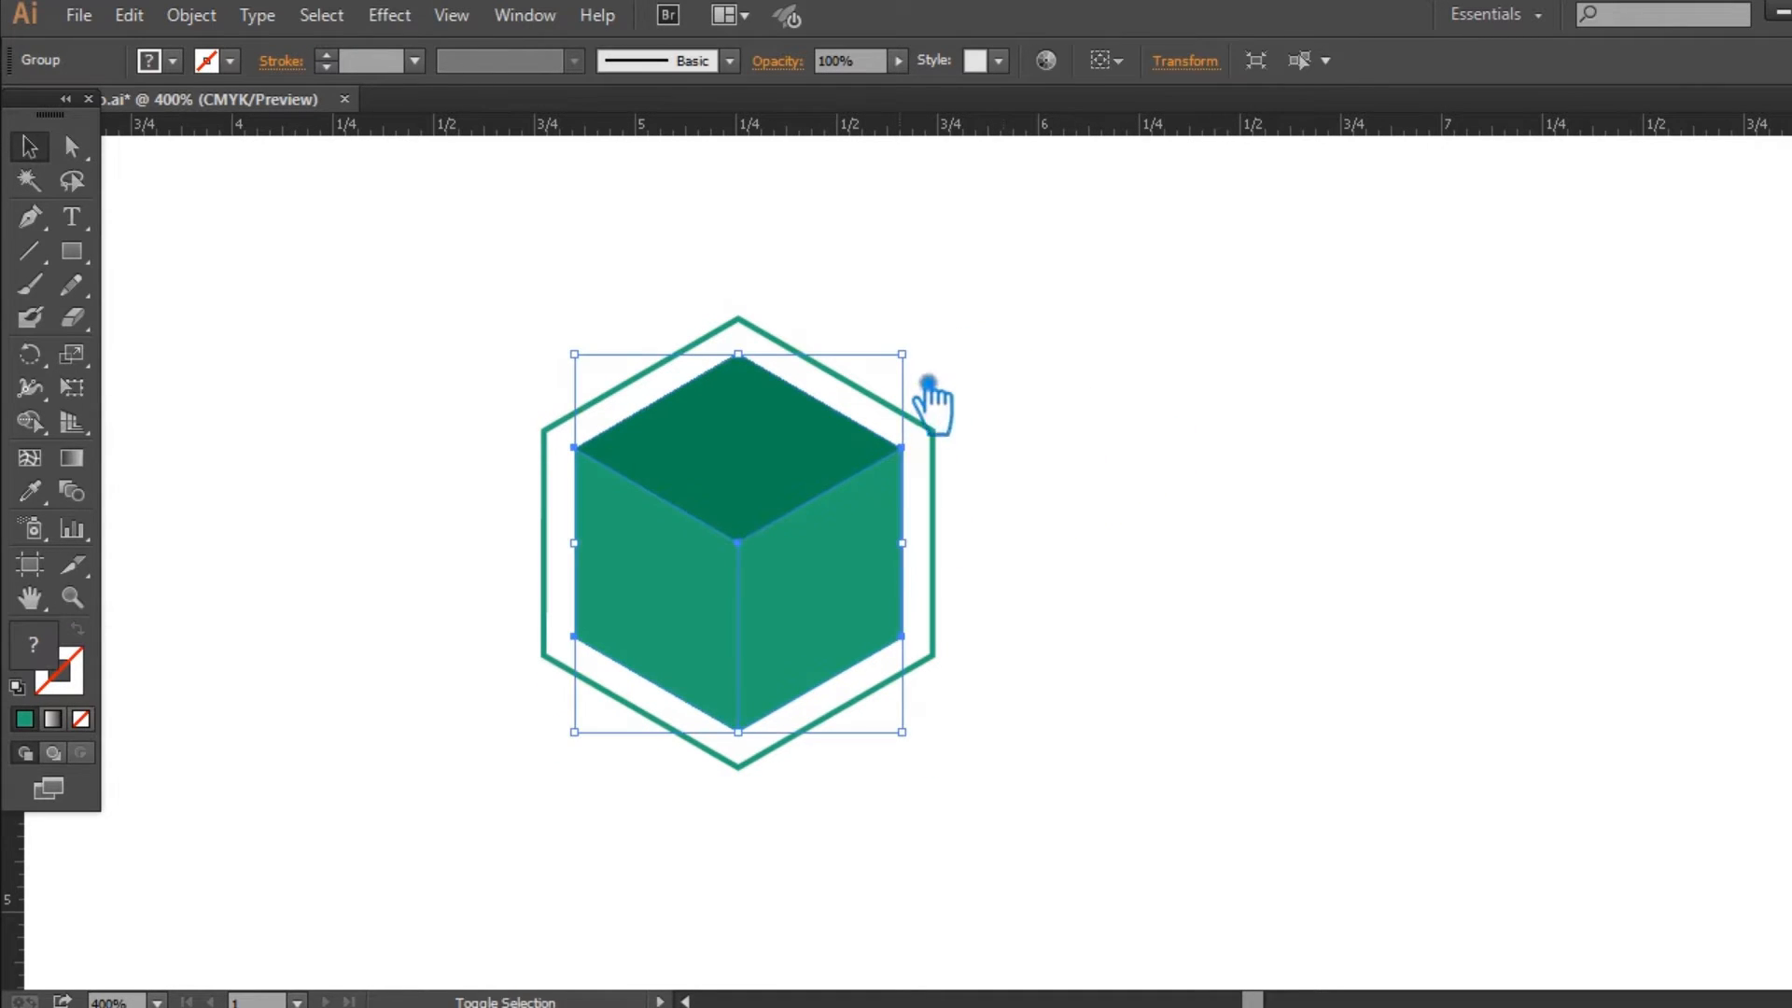
pyautogui.moveTo(936, 364); pyautogui.dragTo(888, 412)
pyautogui.click(1129, 423)
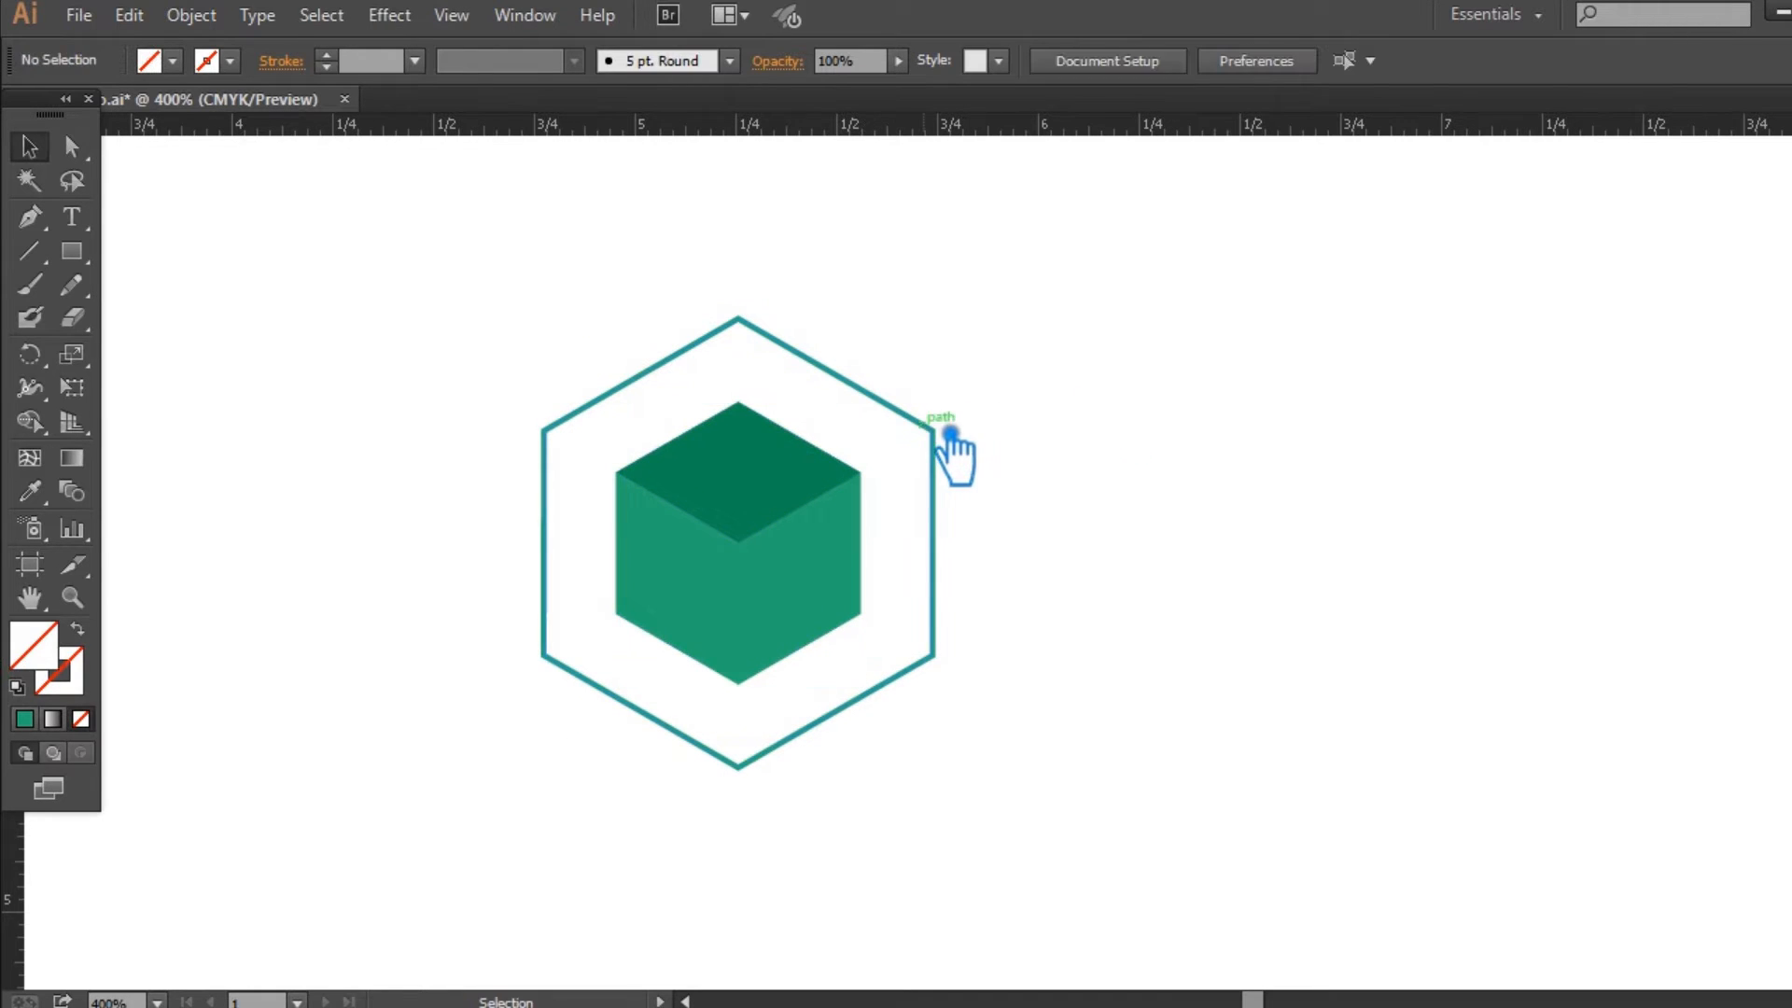
# Thicken the hexagon outline's stroke to 10 pt and shrink the cube group further about its centre
pyautogui.click(933, 425)
pyautogui.scroll(9, 348, 68)
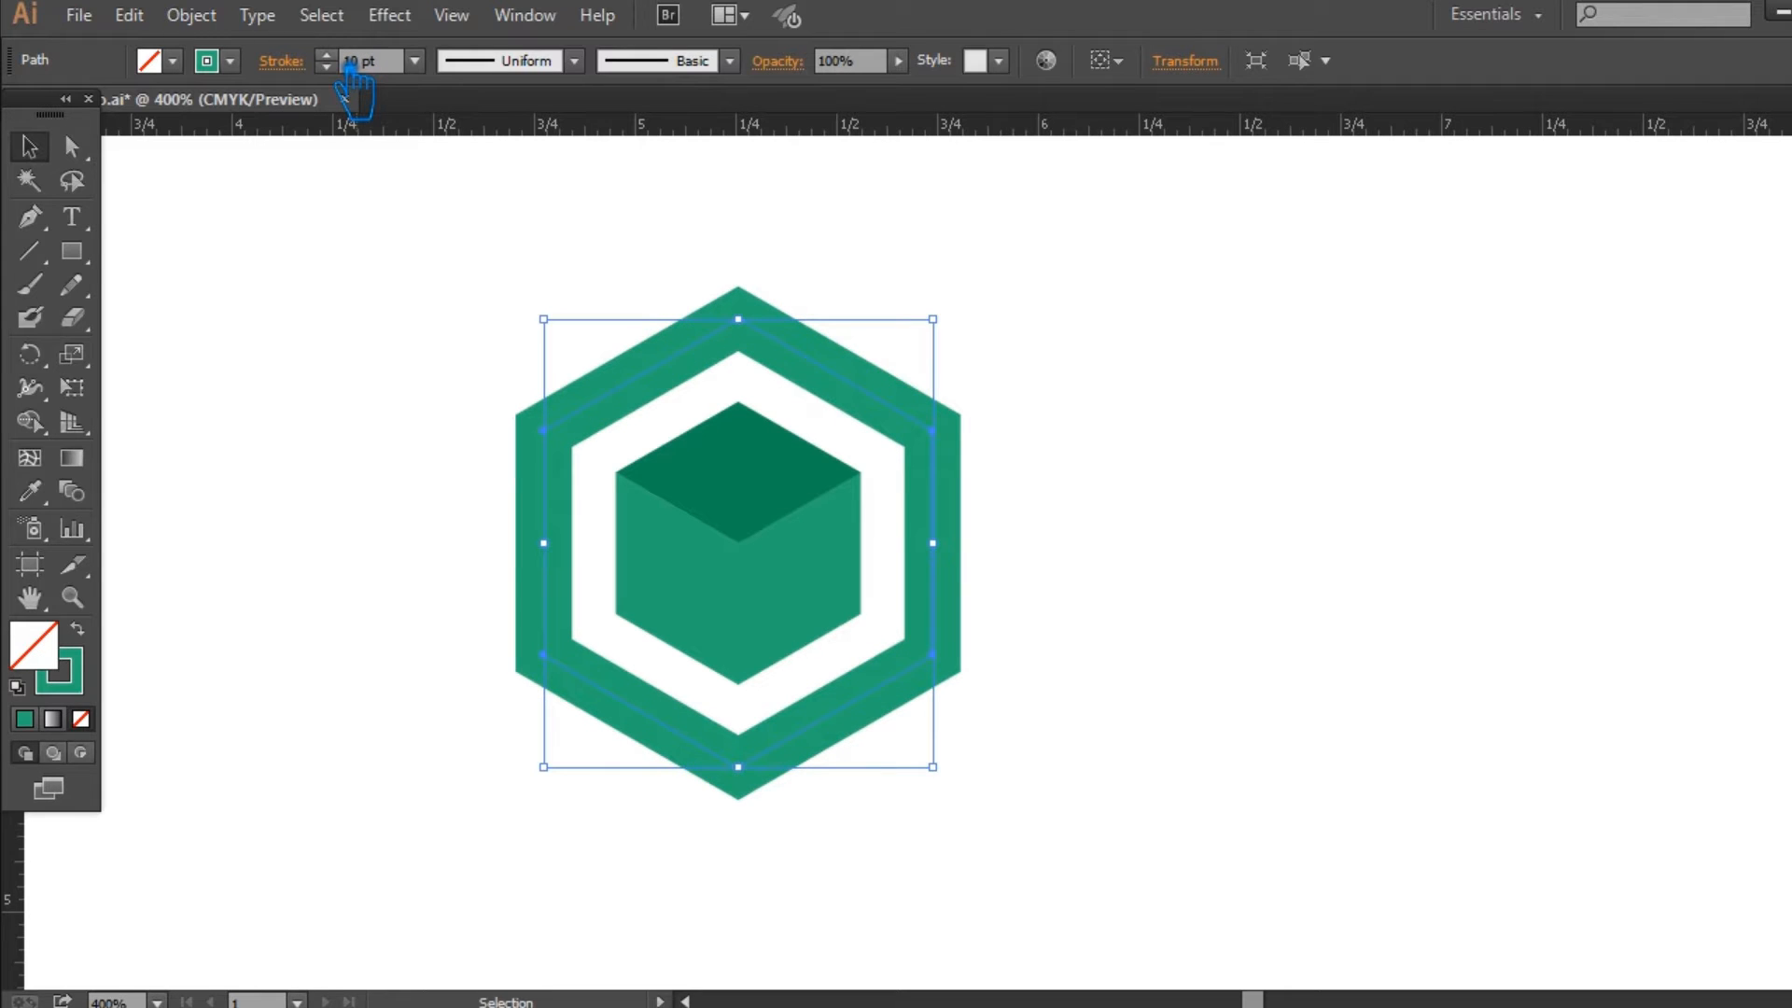
pyautogui.click(780, 511)
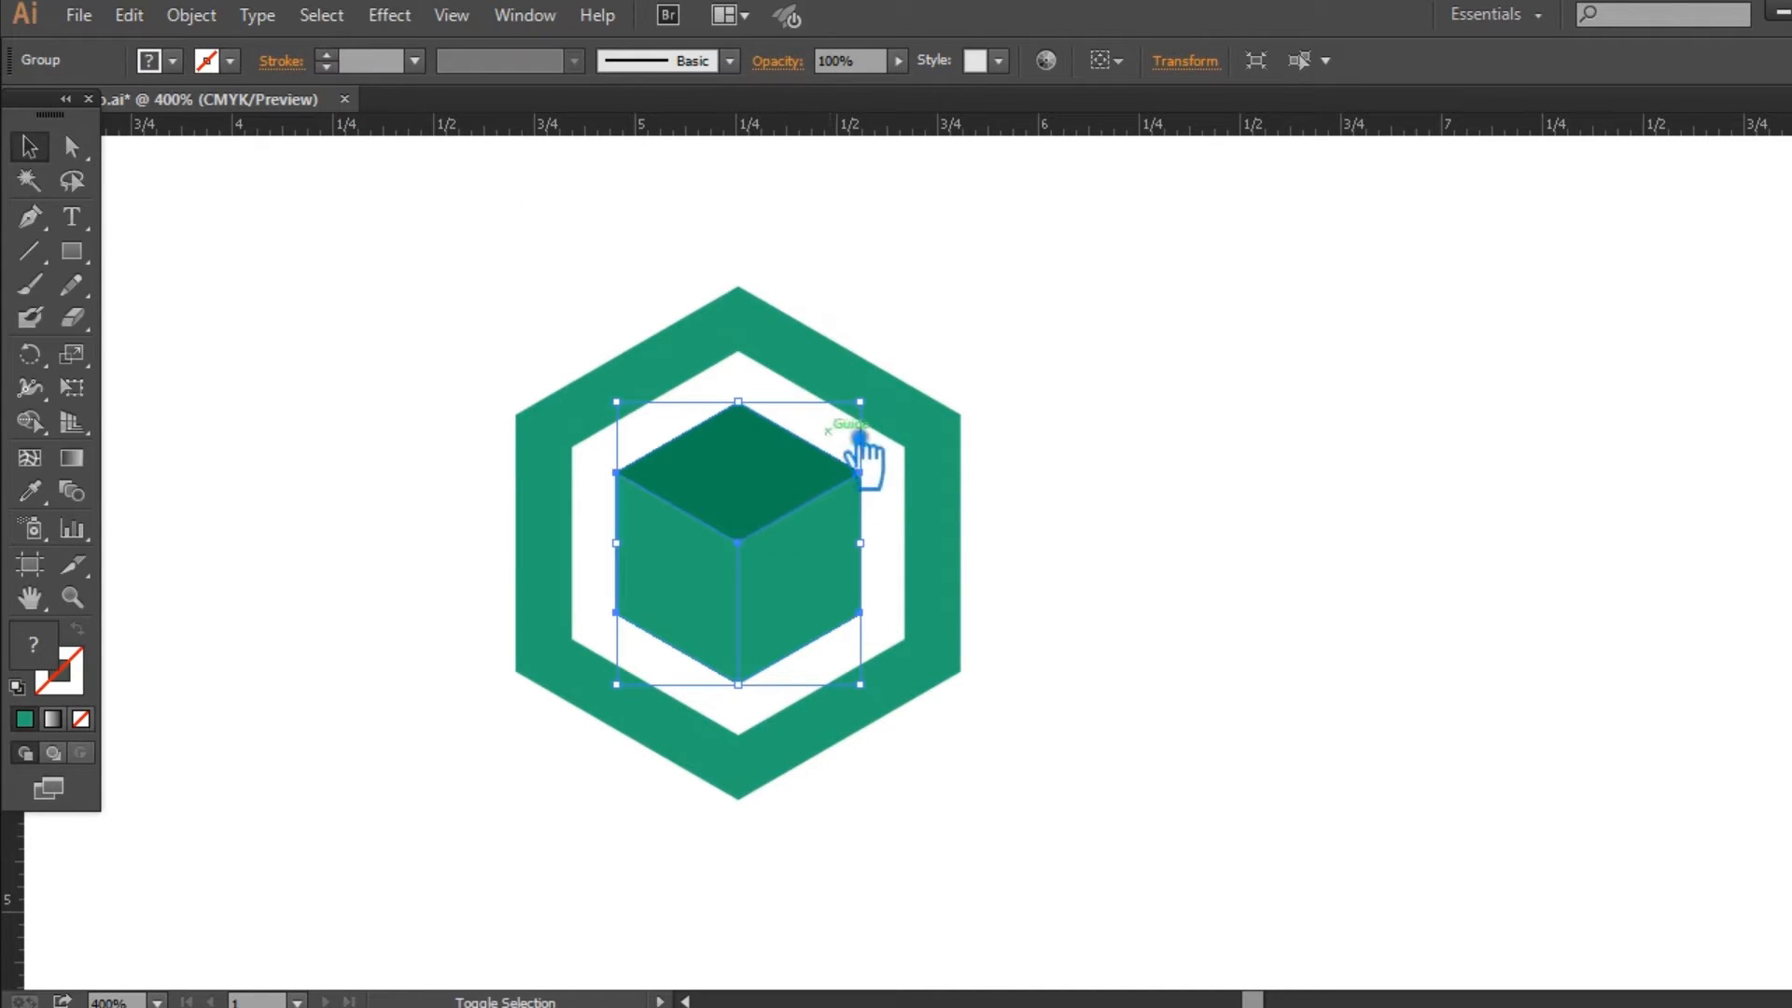
pyautogui.moveTo(881, 411)
pyautogui.mouseDown()
pyautogui.moveTo(857, 441)
pyautogui.moveTo(875, 429)
pyautogui.mouseUp()
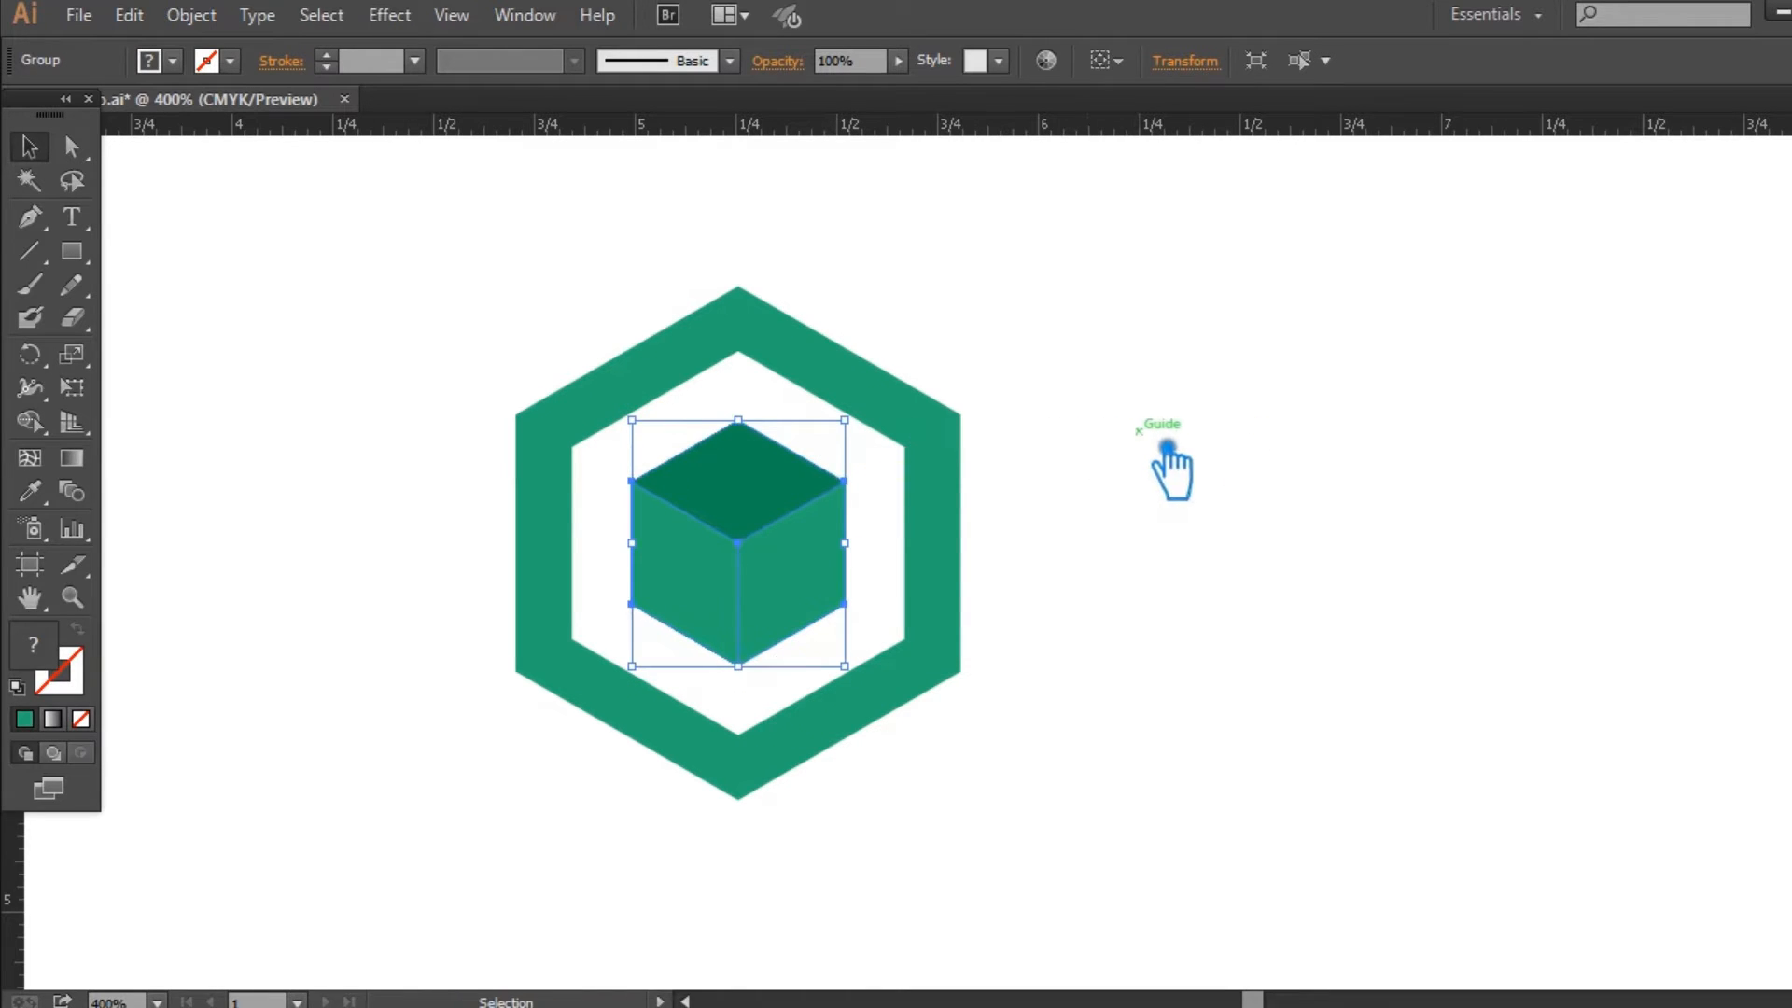
pyautogui.moveTo(869, 439); pyautogui.dragTo(866, 447)
pyautogui.click(939, 422)
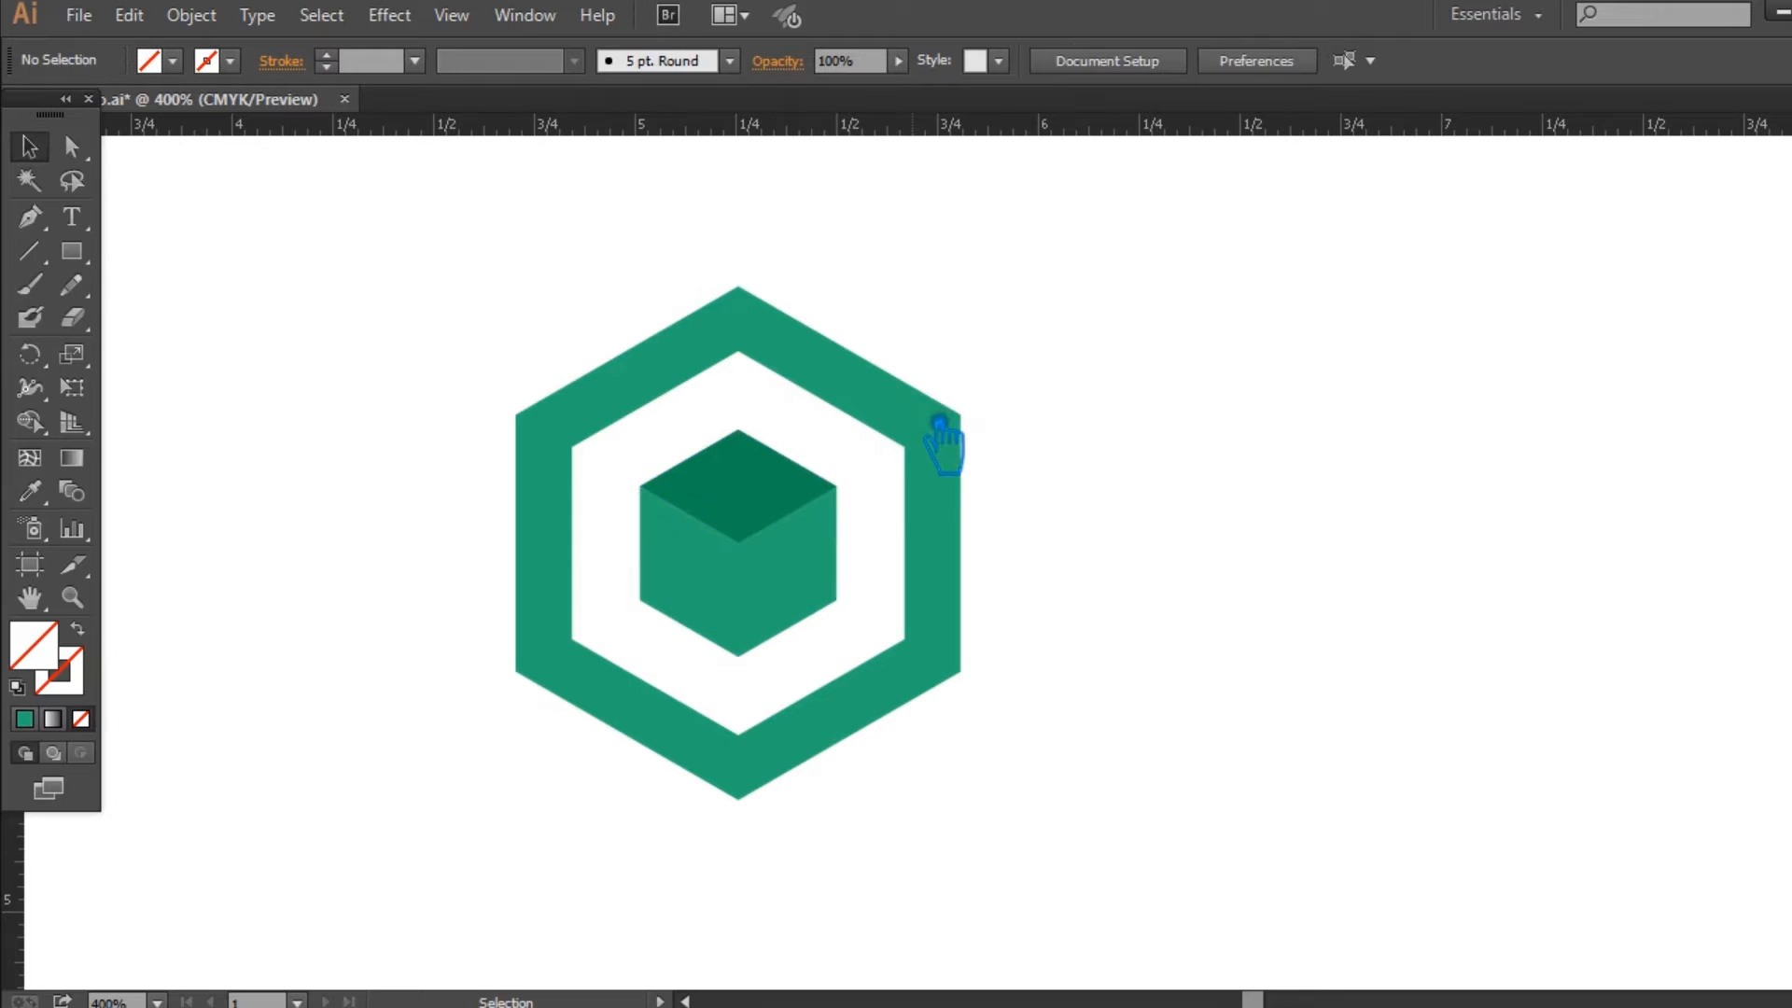
# Increase the hexagon outline's stroke weight to 12 pt and deselect it
pyautogui.click(911, 414)
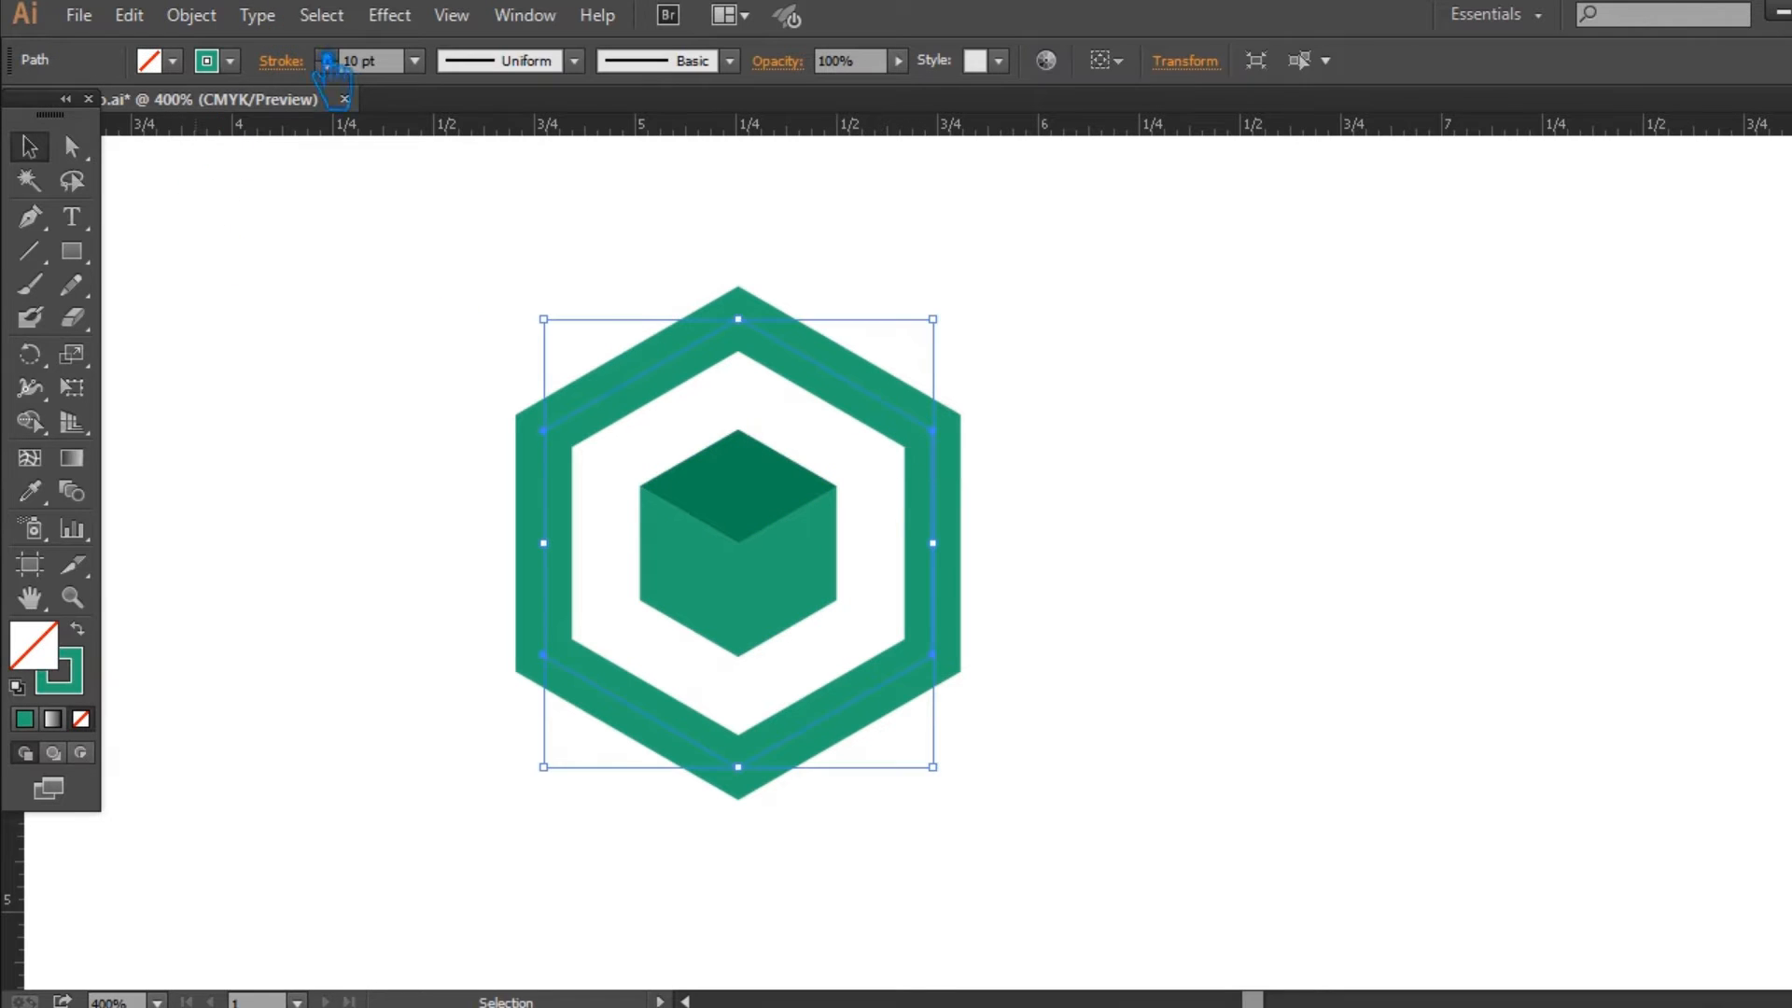
pyautogui.click(326, 55)
pyautogui.click(327, 55)
pyautogui.click(326, 55)
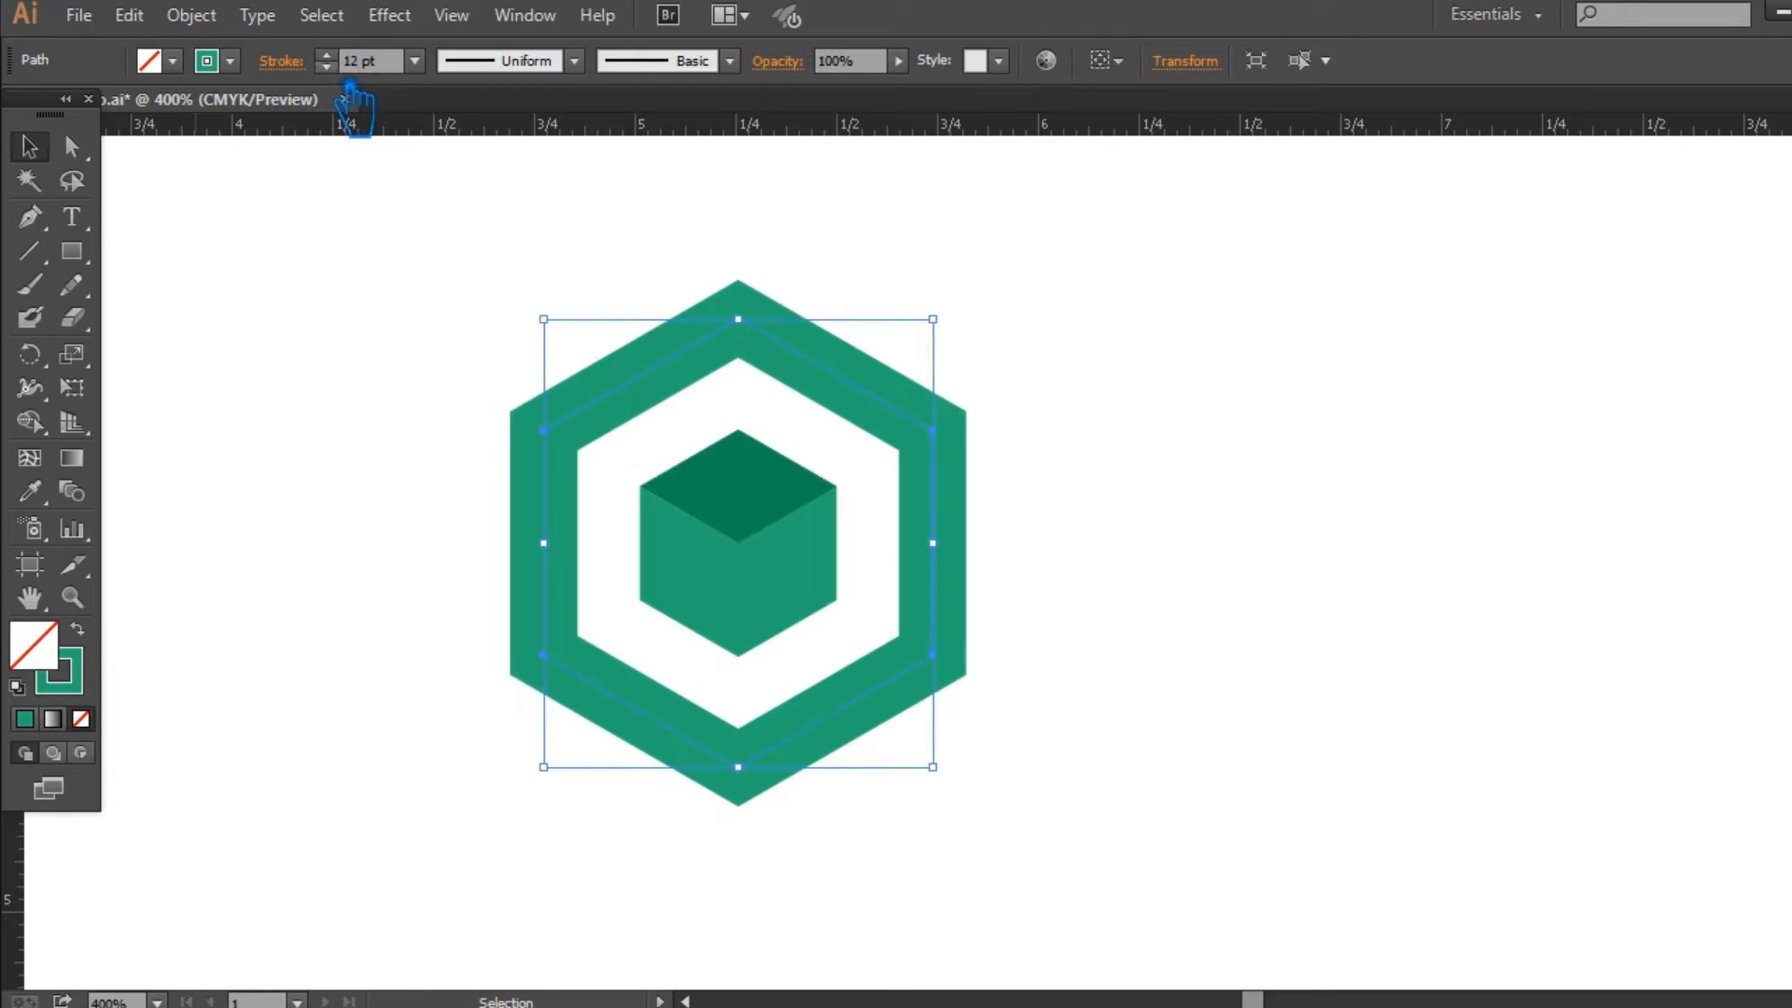
pyautogui.click(387, 348)
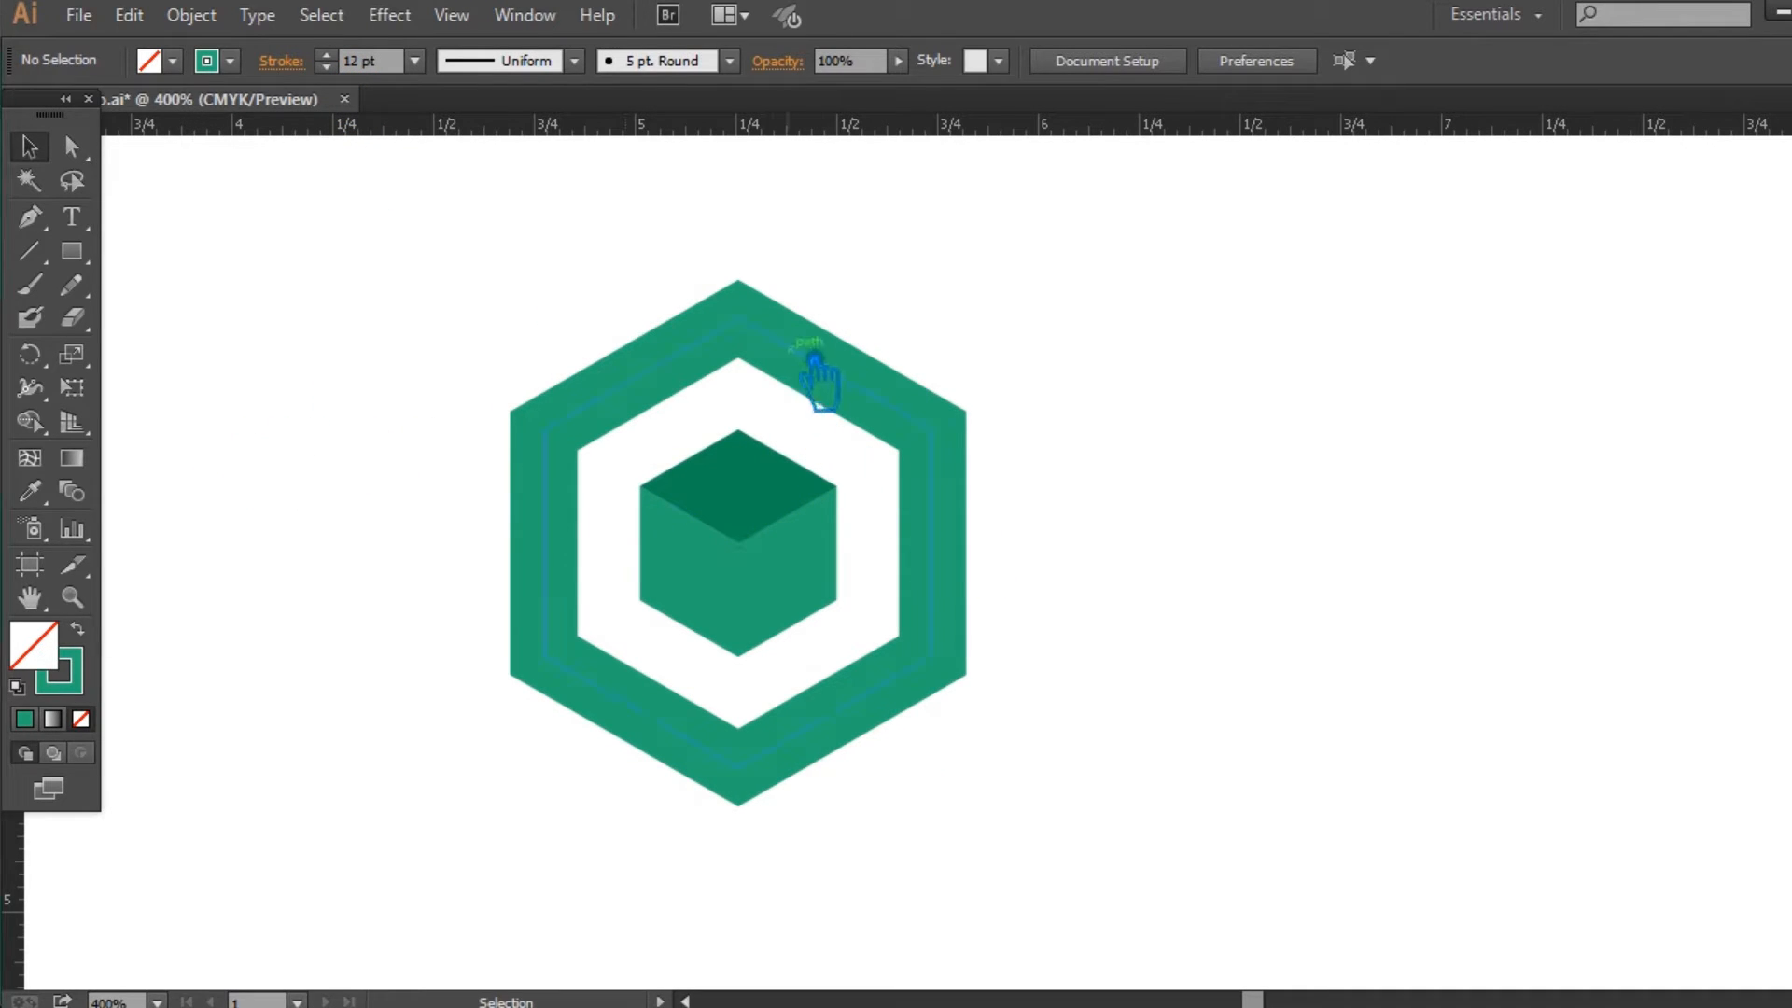
# Expand the hexagon outline with Fill and Stroke enabled to convert it into a filled ring shape
pyautogui.click(815, 362)
pyautogui.click(192, 15)
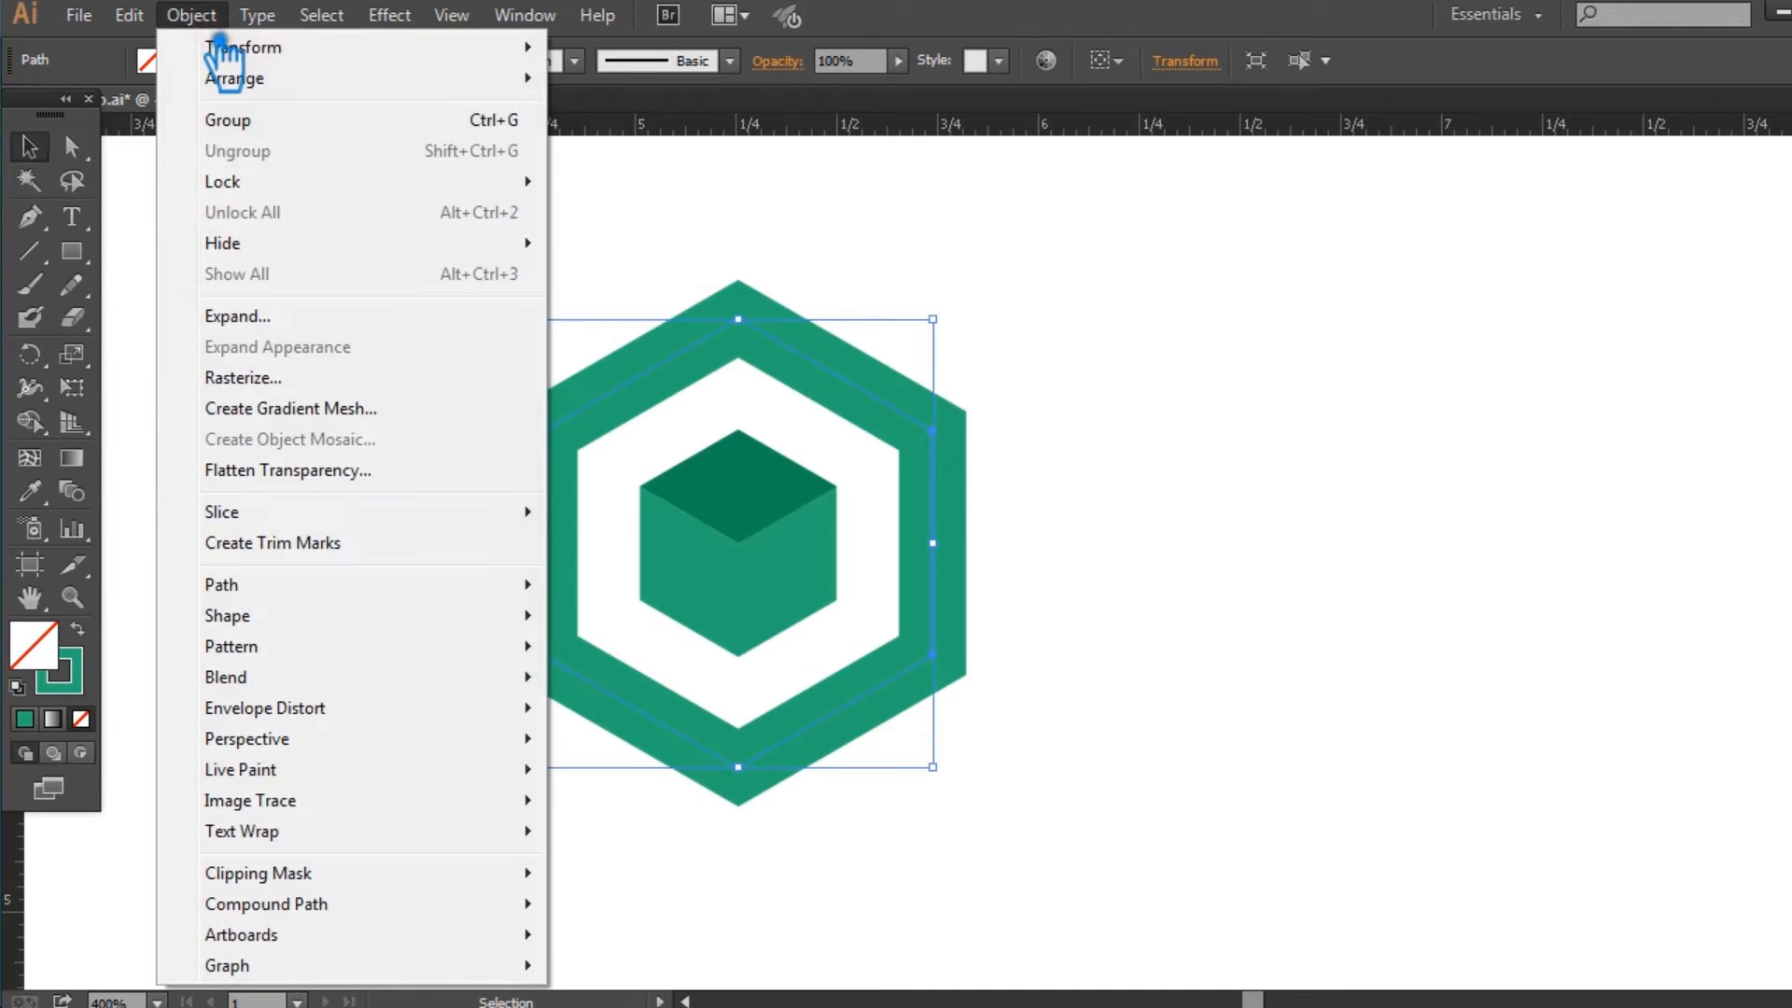
pyautogui.click(238, 317)
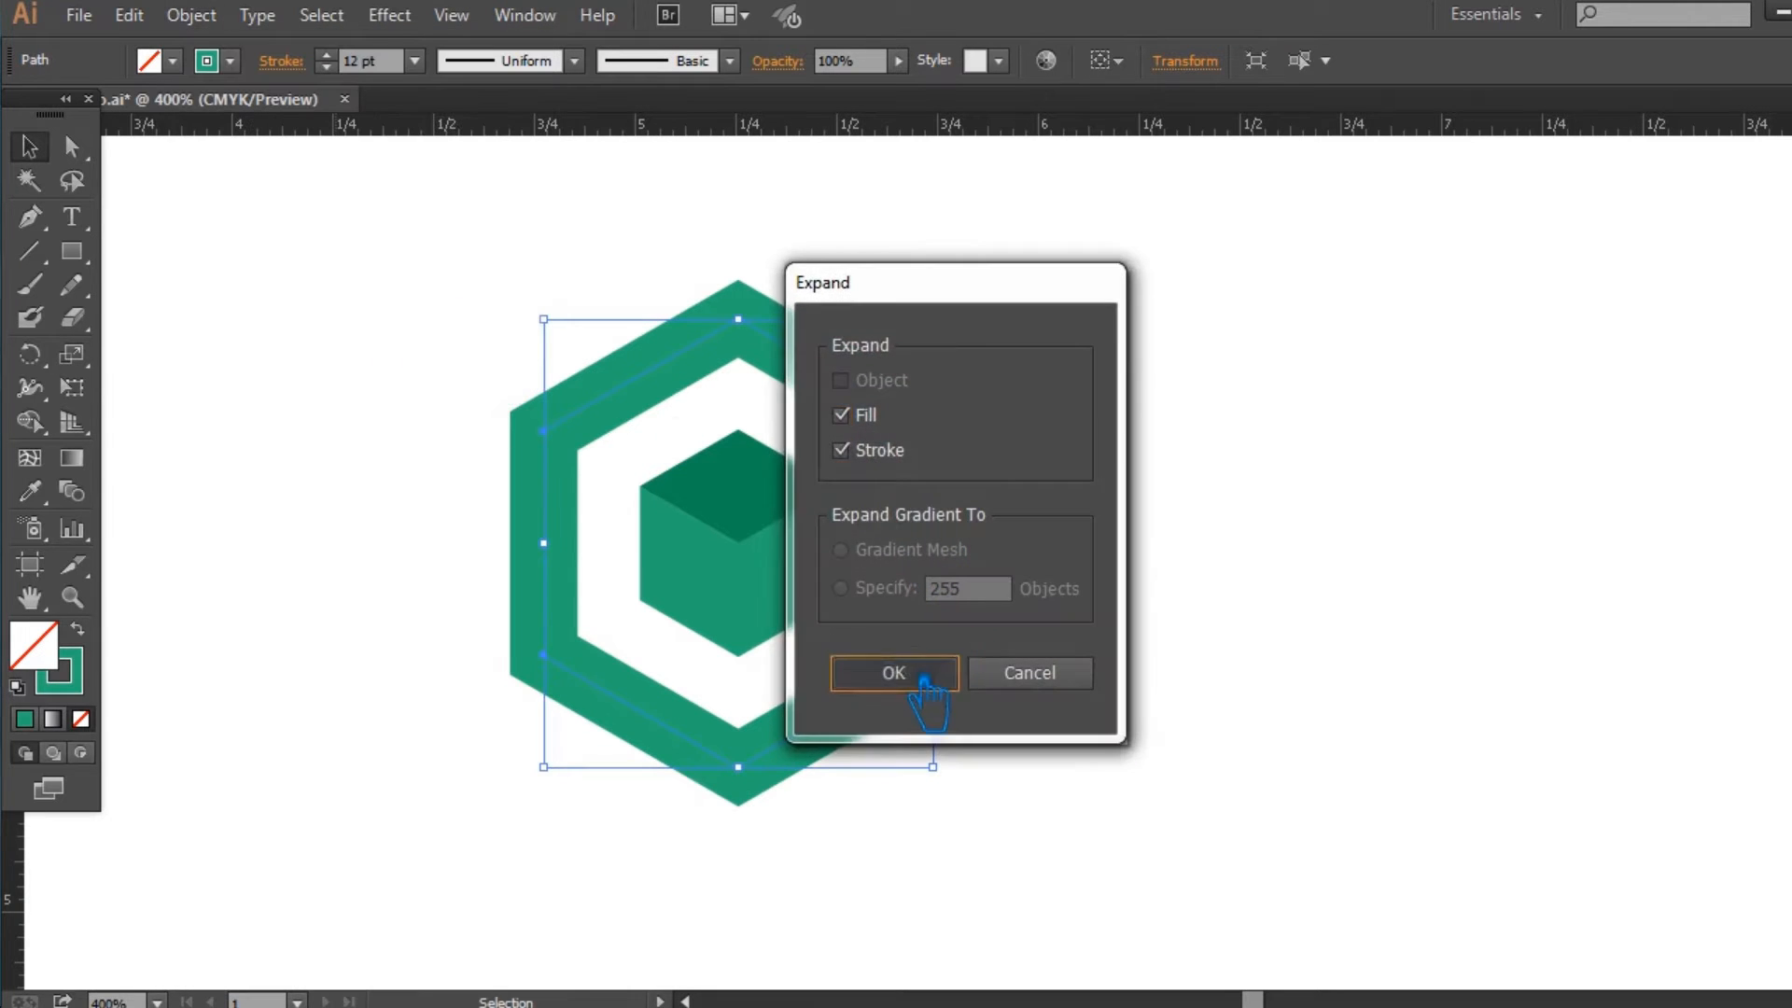
pyautogui.click(924, 680)
pyautogui.click(1247, 560)
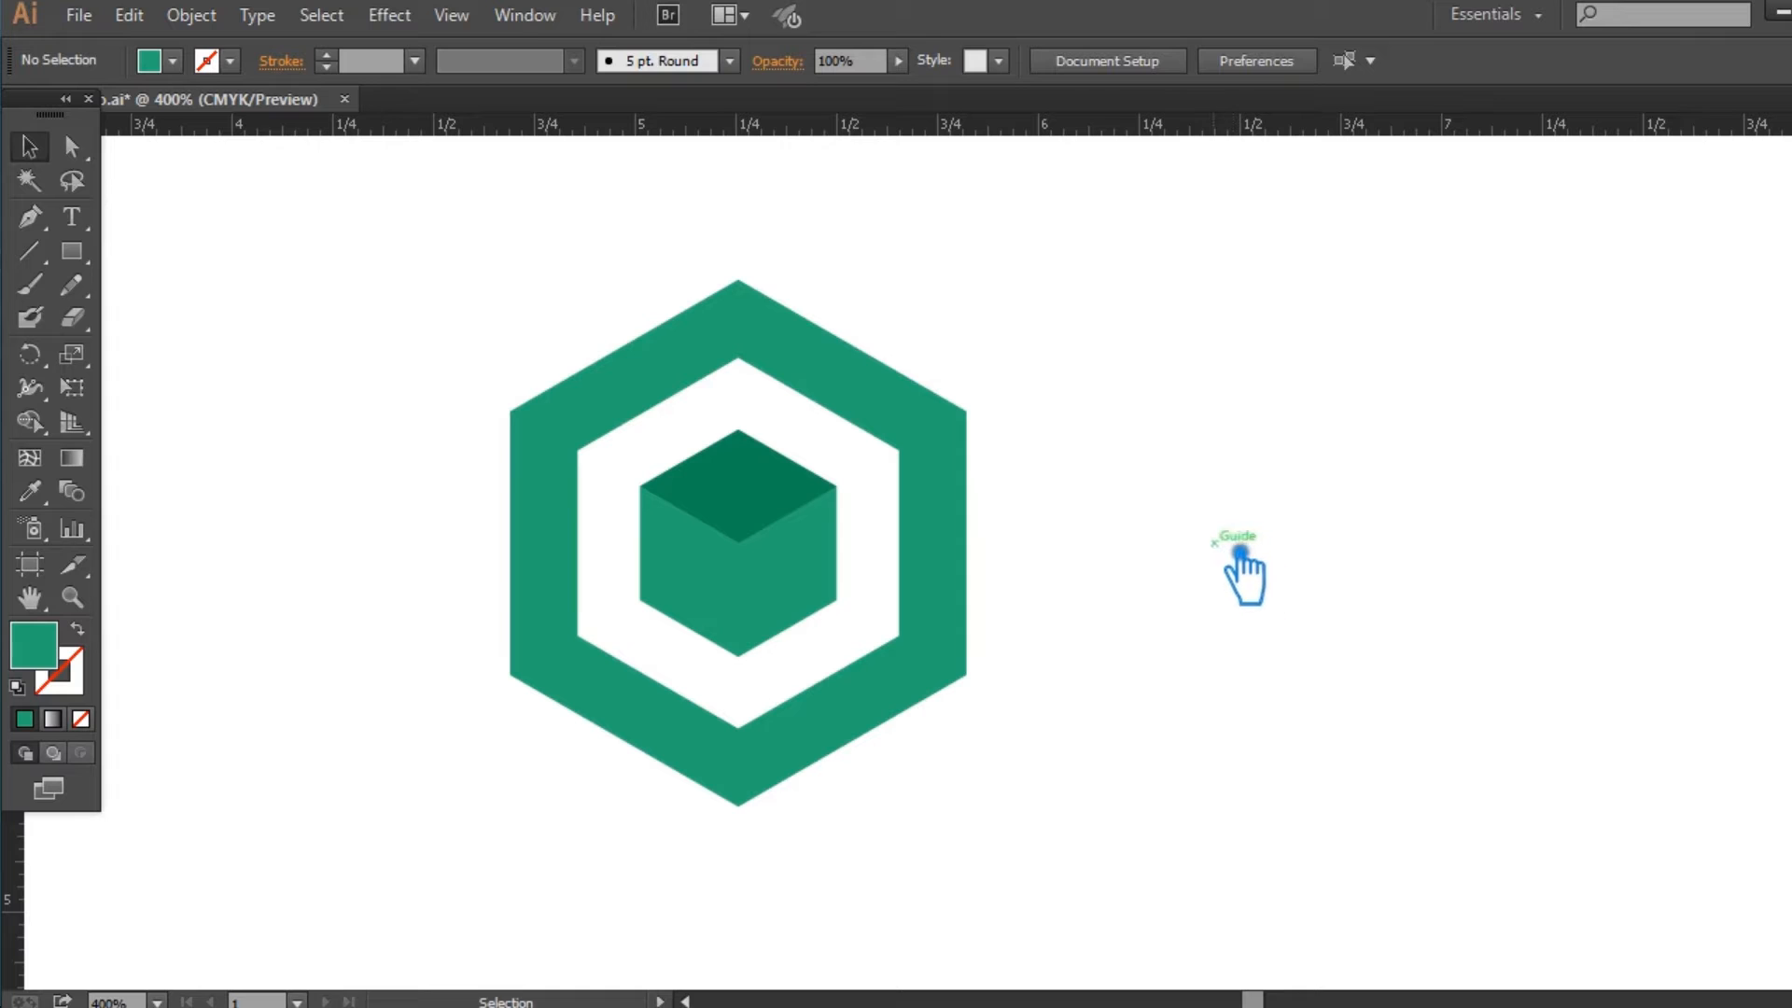
# Draw two crossing diagonal lines through the hexagon ring's opposite side corners and extend them beyond its outer edges
pyautogui.click(29, 250)
pyautogui.moveTo(535, 425); pyautogui.dragTo(1184, 792)
pyautogui.click(29, 145)
pyautogui.click(29, 250)
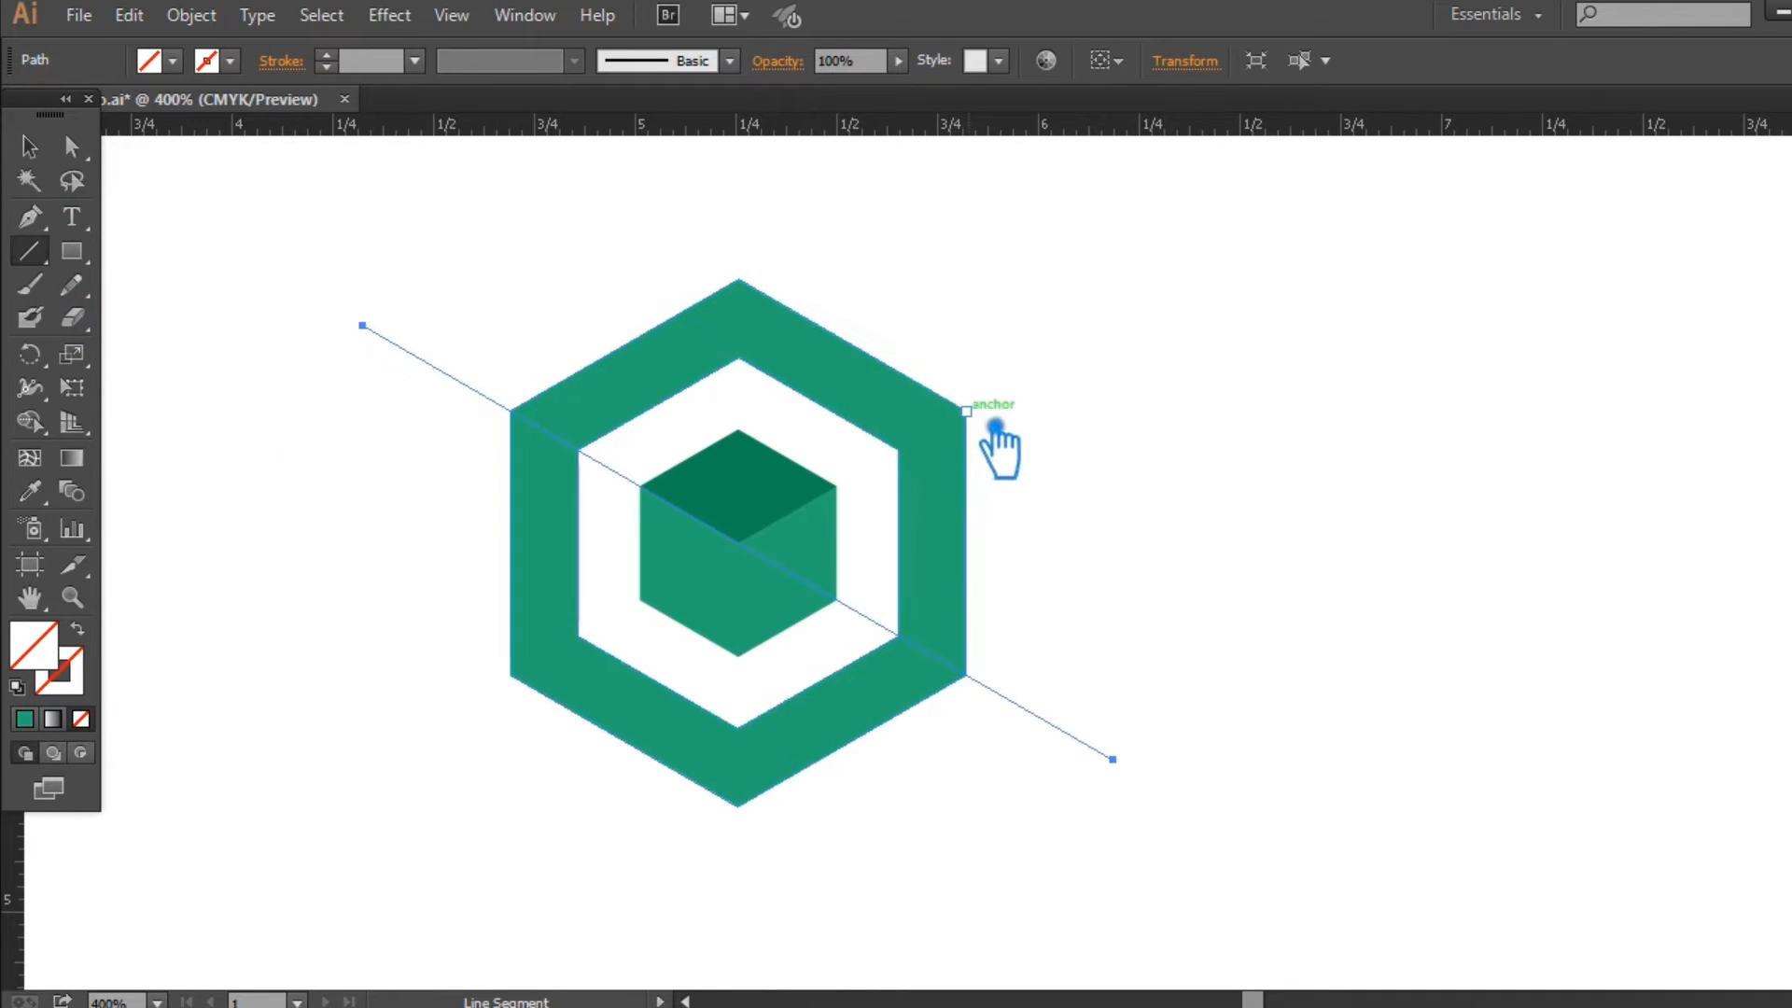
pyautogui.moveTo(993, 424); pyautogui.dragTo(537, 688)
pyautogui.click(29, 147)
pyautogui.click(740, 540)
pyautogui.moveTo(962, 686); pyautogui.dragTo(1107, 779)
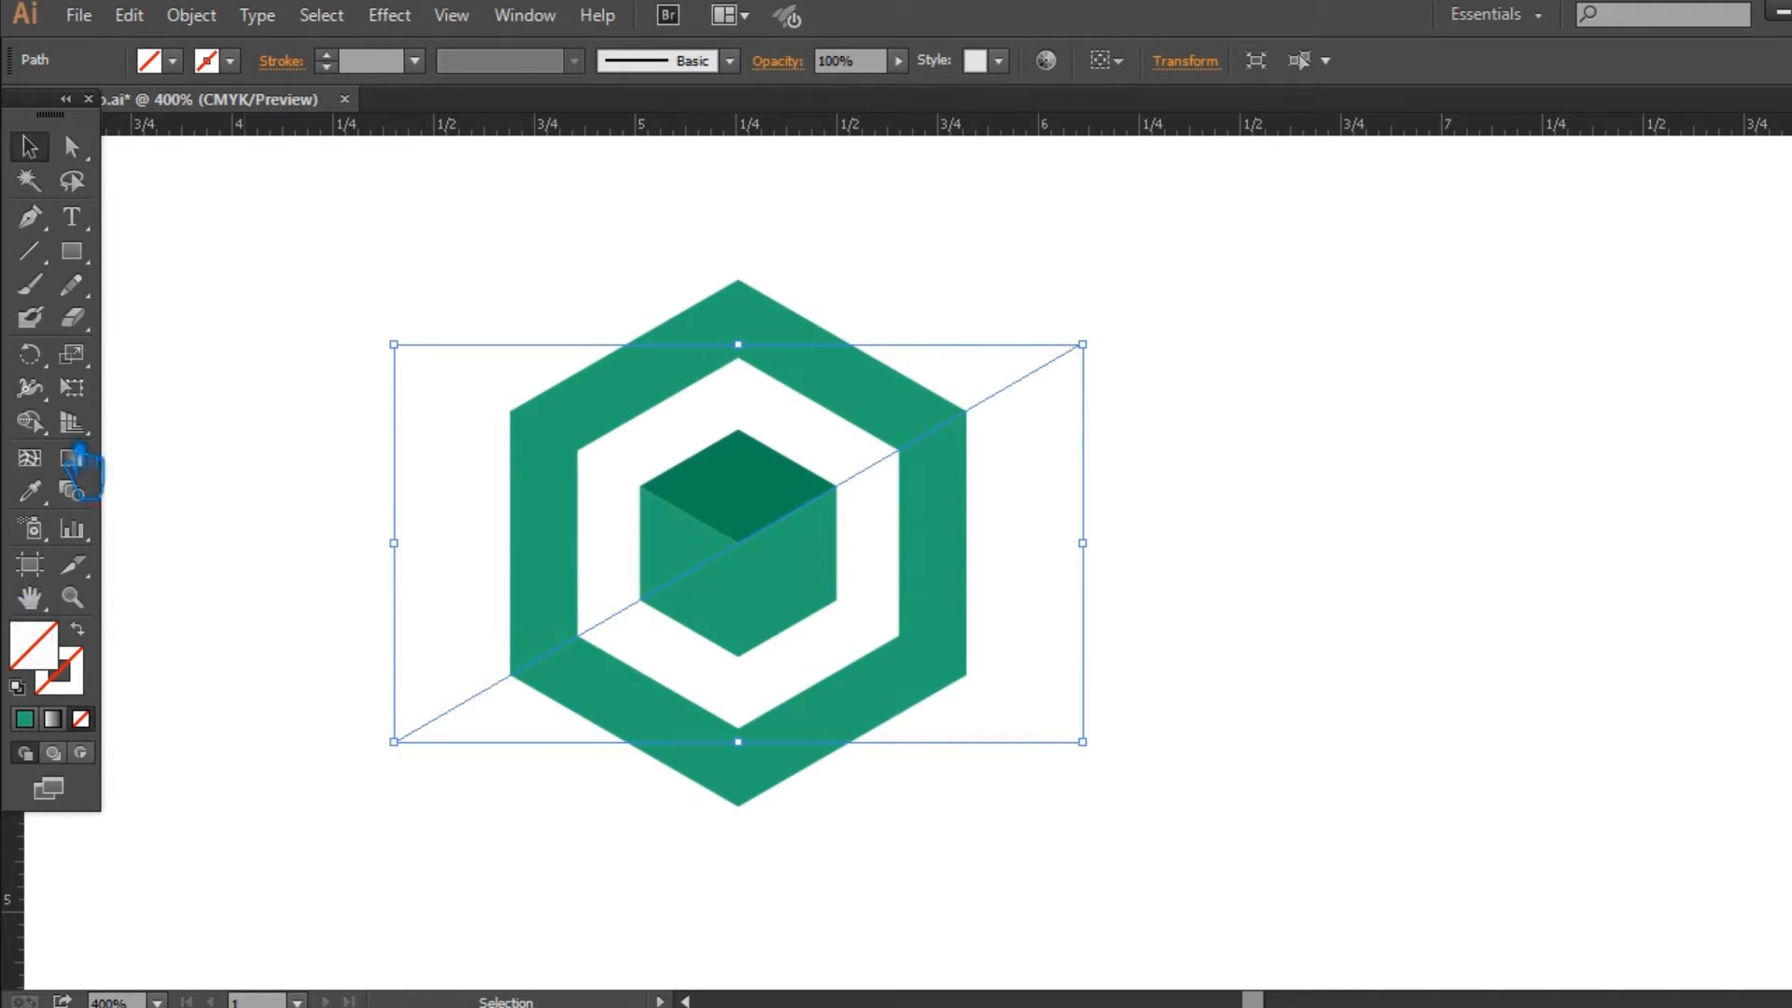
# Draw a vertical line through the ring's top and bottom corners and lengthen it past both ends
pyautogui.click(30, 251)
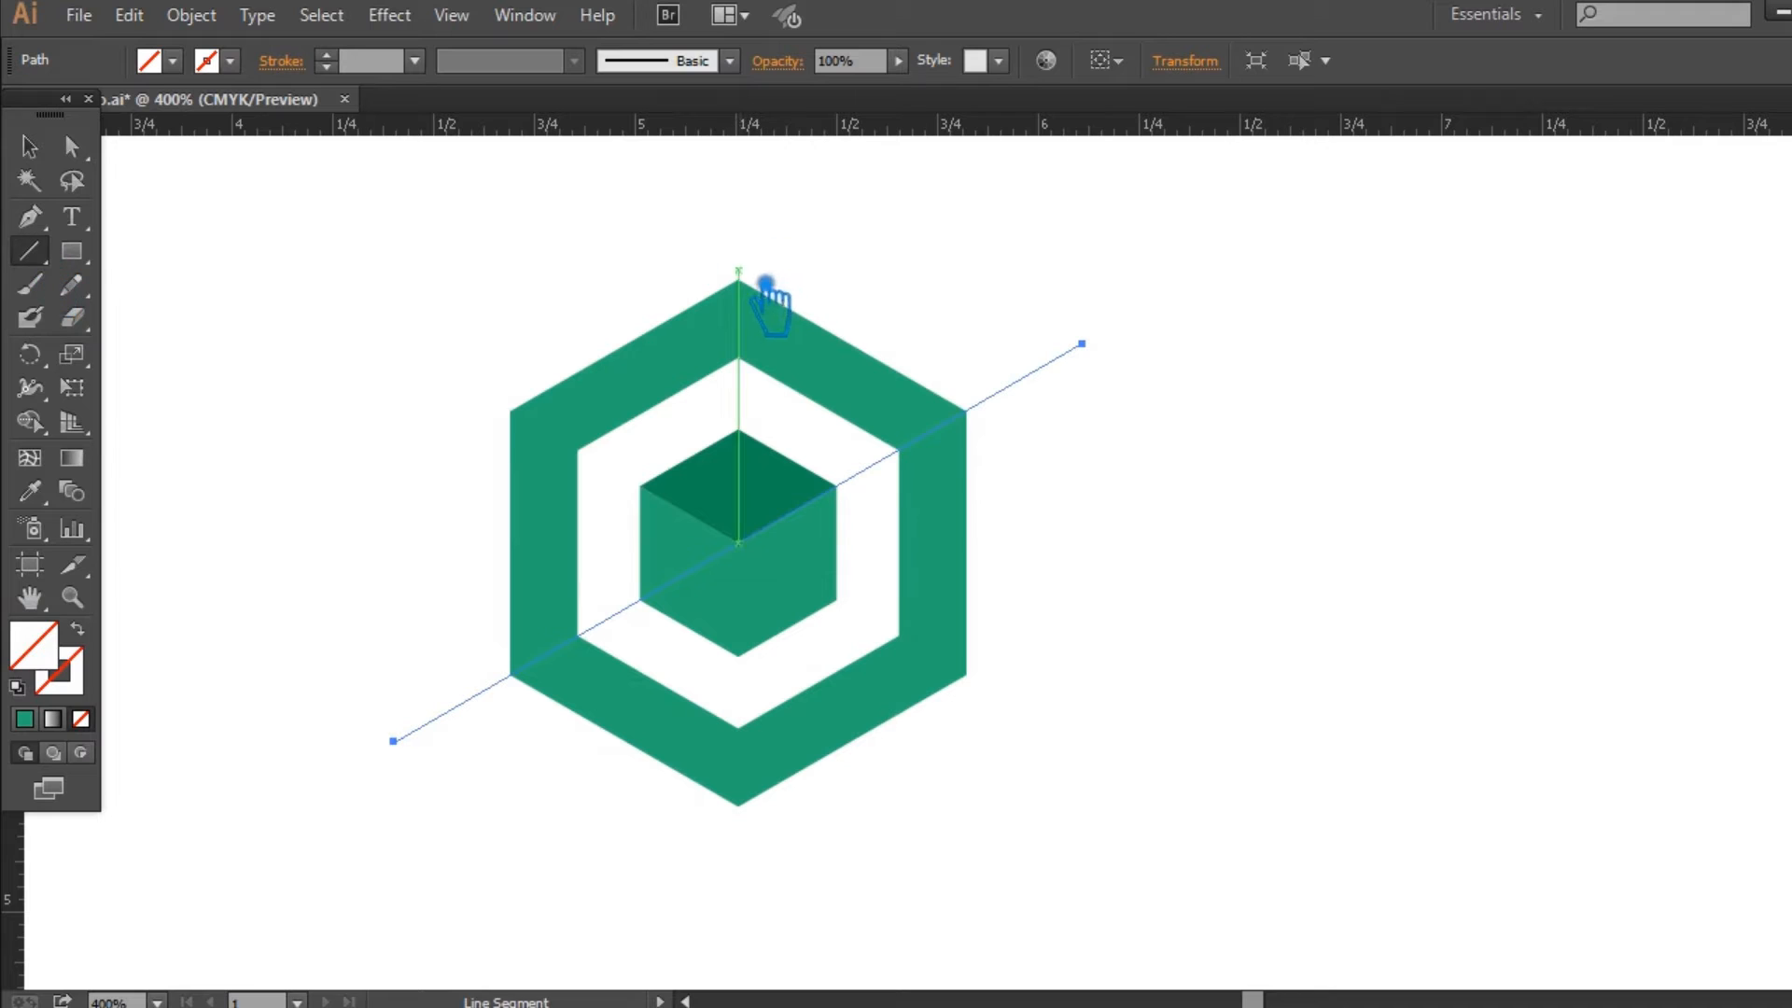
pyautogui.moveTo(764, 287); pyautogui.dragTo(764, 819)
pyautogui.click(30, 147)
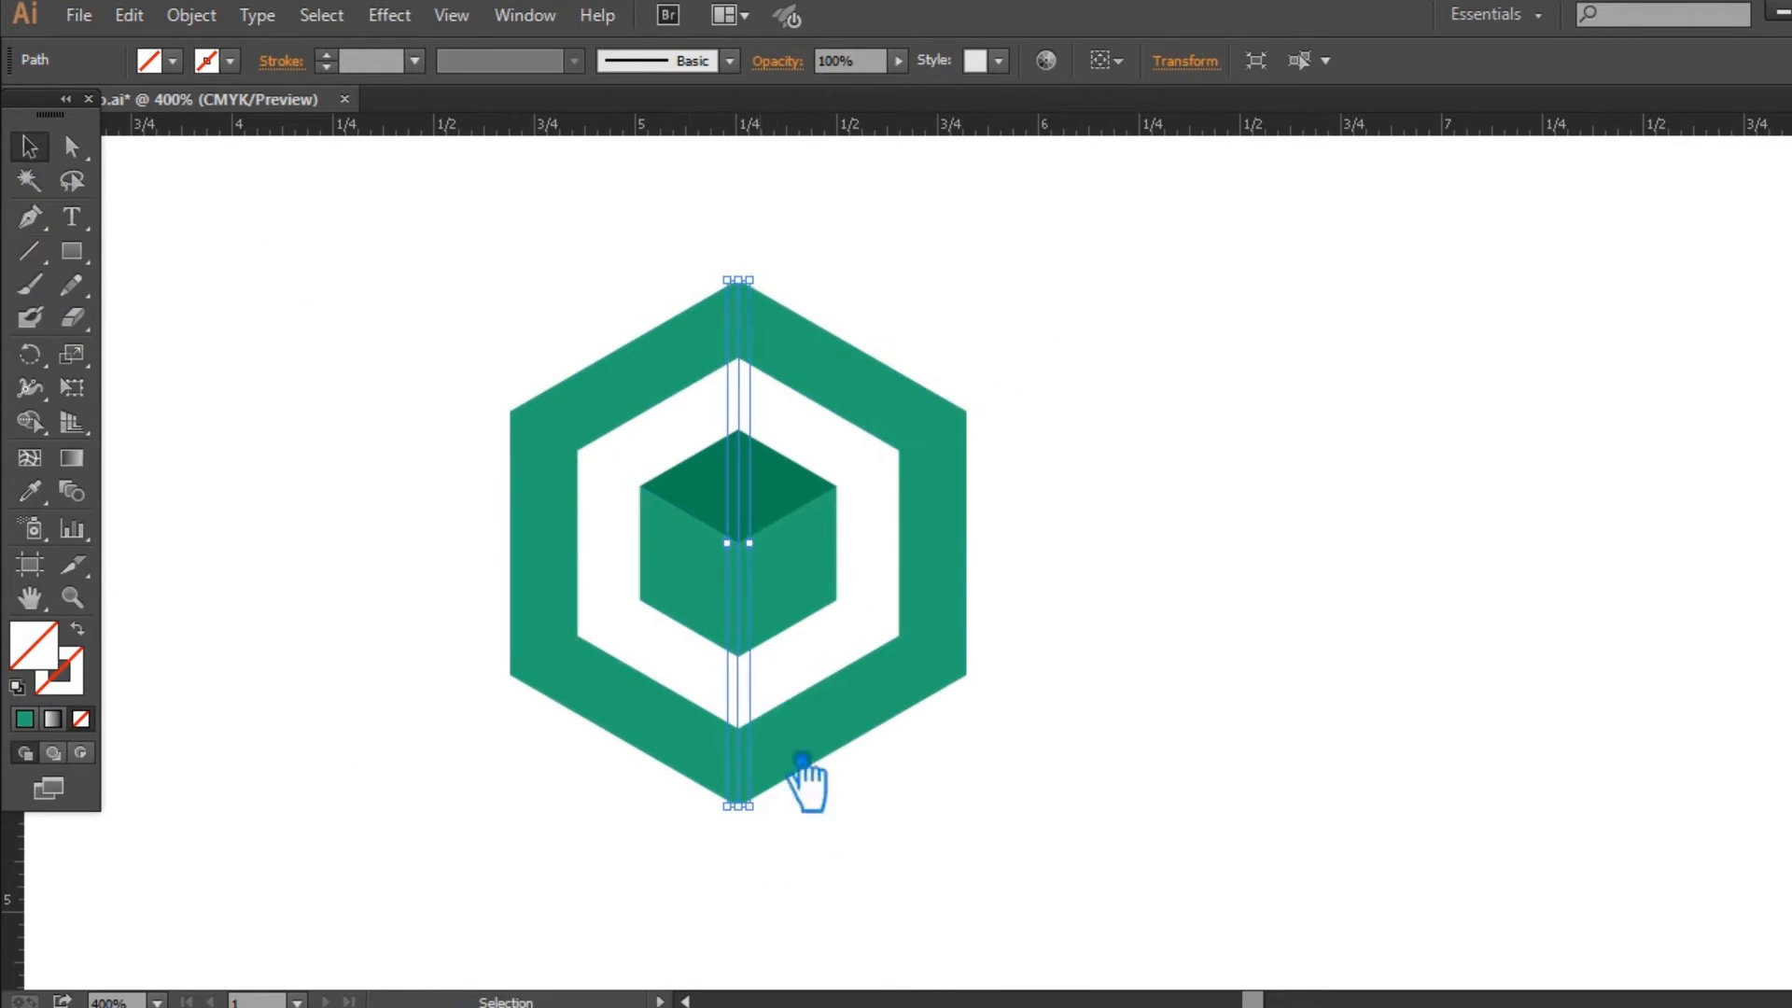
pyautogui.moveTo(775, 828); pyautogui.dragTo(831, 924)
# Divide the hexagon ring along the three crossing lines with Pathfinder Divide, leaving the inner cube out of the selection
pyautogui.moveTo(1070, 800); pyautogui.dragTo(404, 376)
pyautogui.keyDown('shift'); pyautogui.click(803, 605); pyautogui.keyUp('shift')
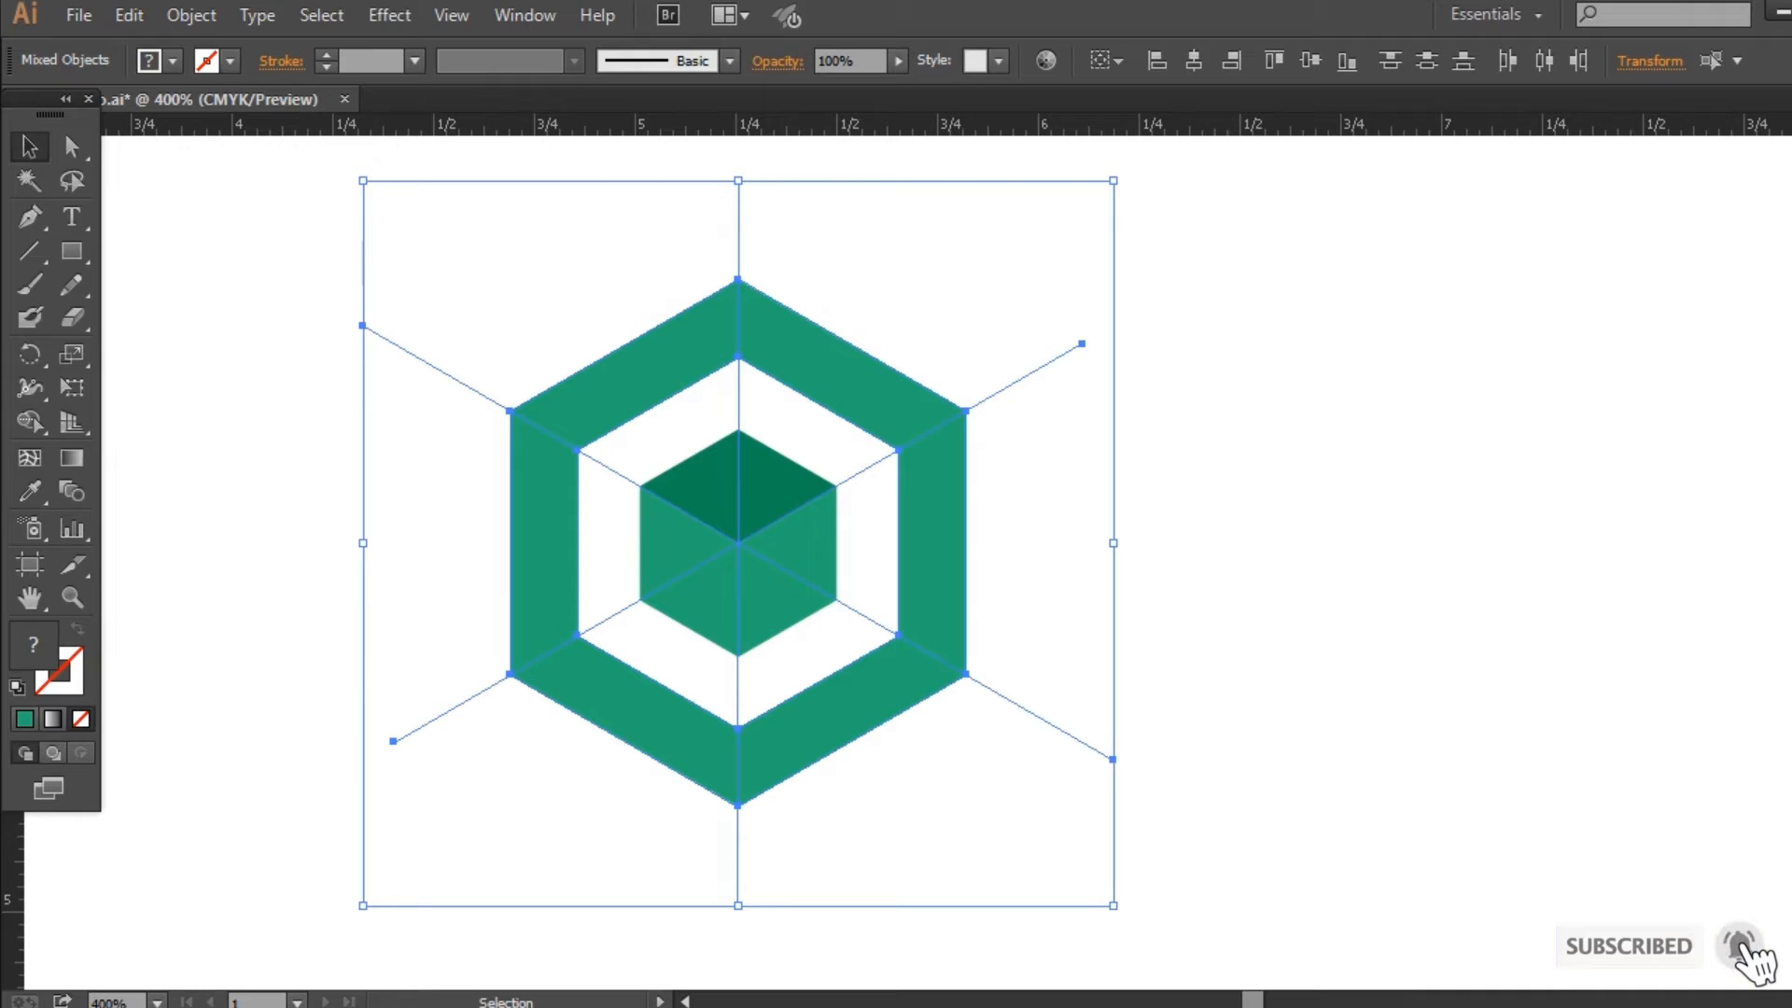
pyautogui.hotkey('ctrl', 'shift', 'F9')
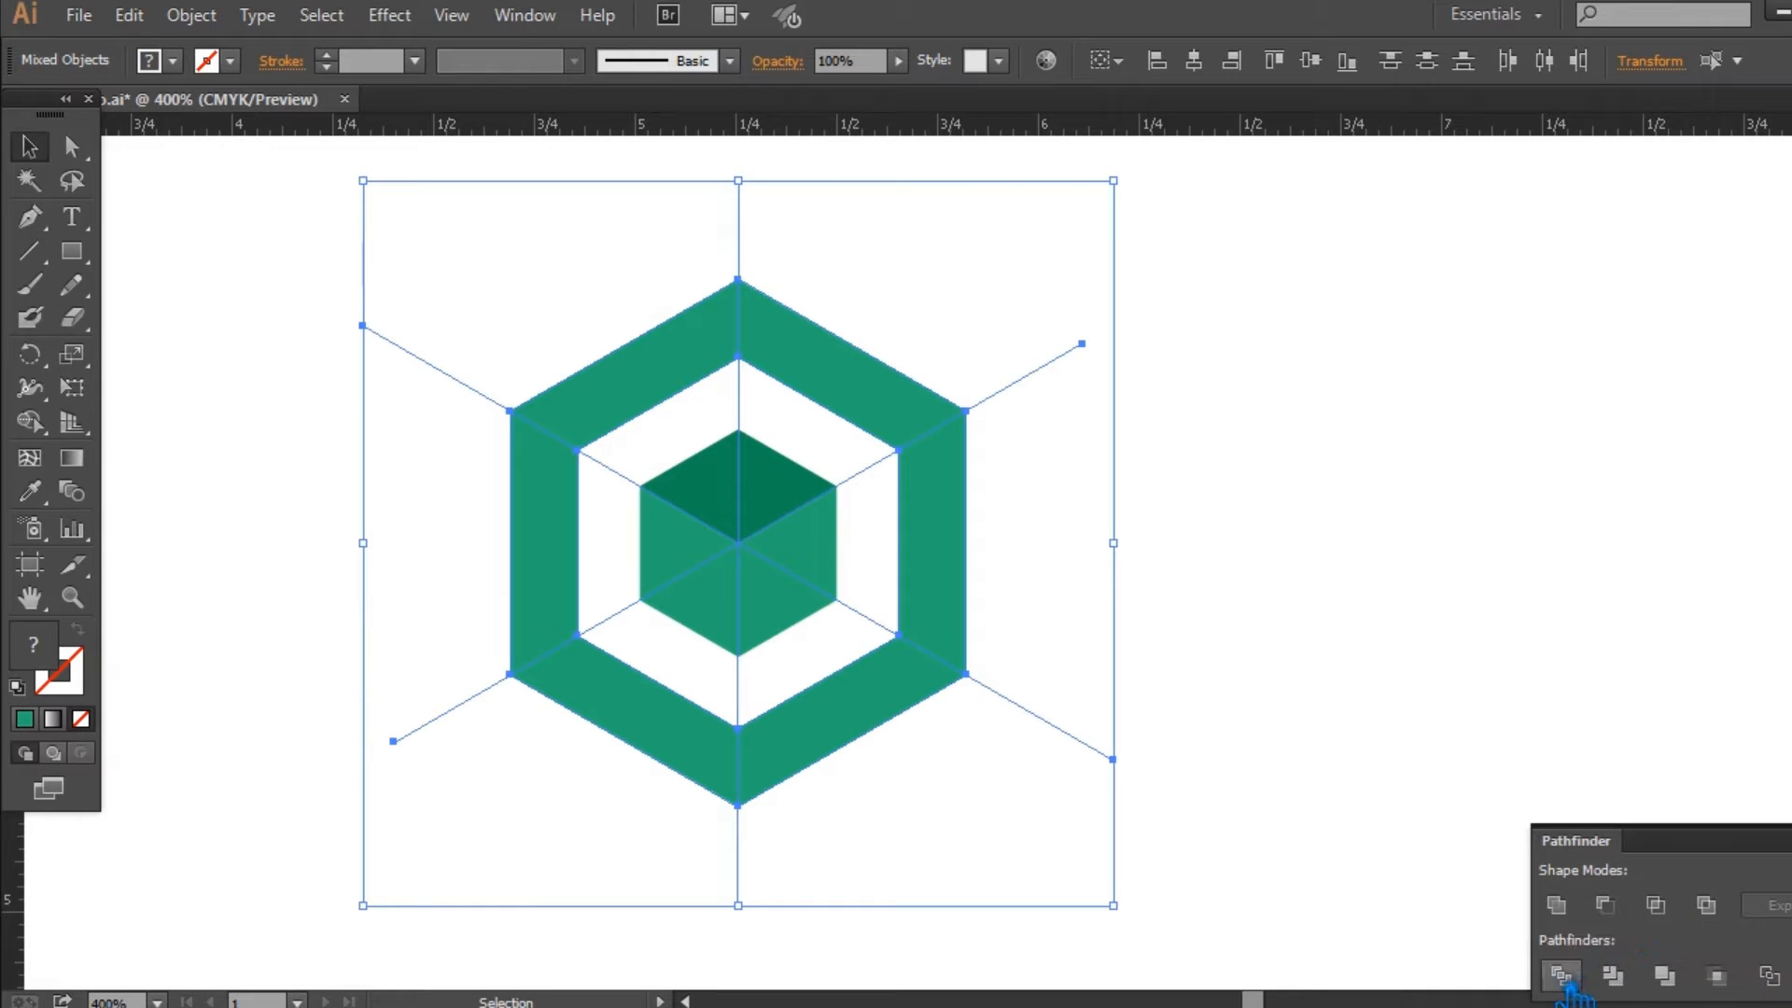
pyautogui.click(1562, 977)
pyautogui.hotkey('ctrl', 'shift', 'F9')
pyautogui.click(1036, 572)
# Ungroup the divided hexagon ring into separate segments and deselect them
pyautogui.click(952, 476)
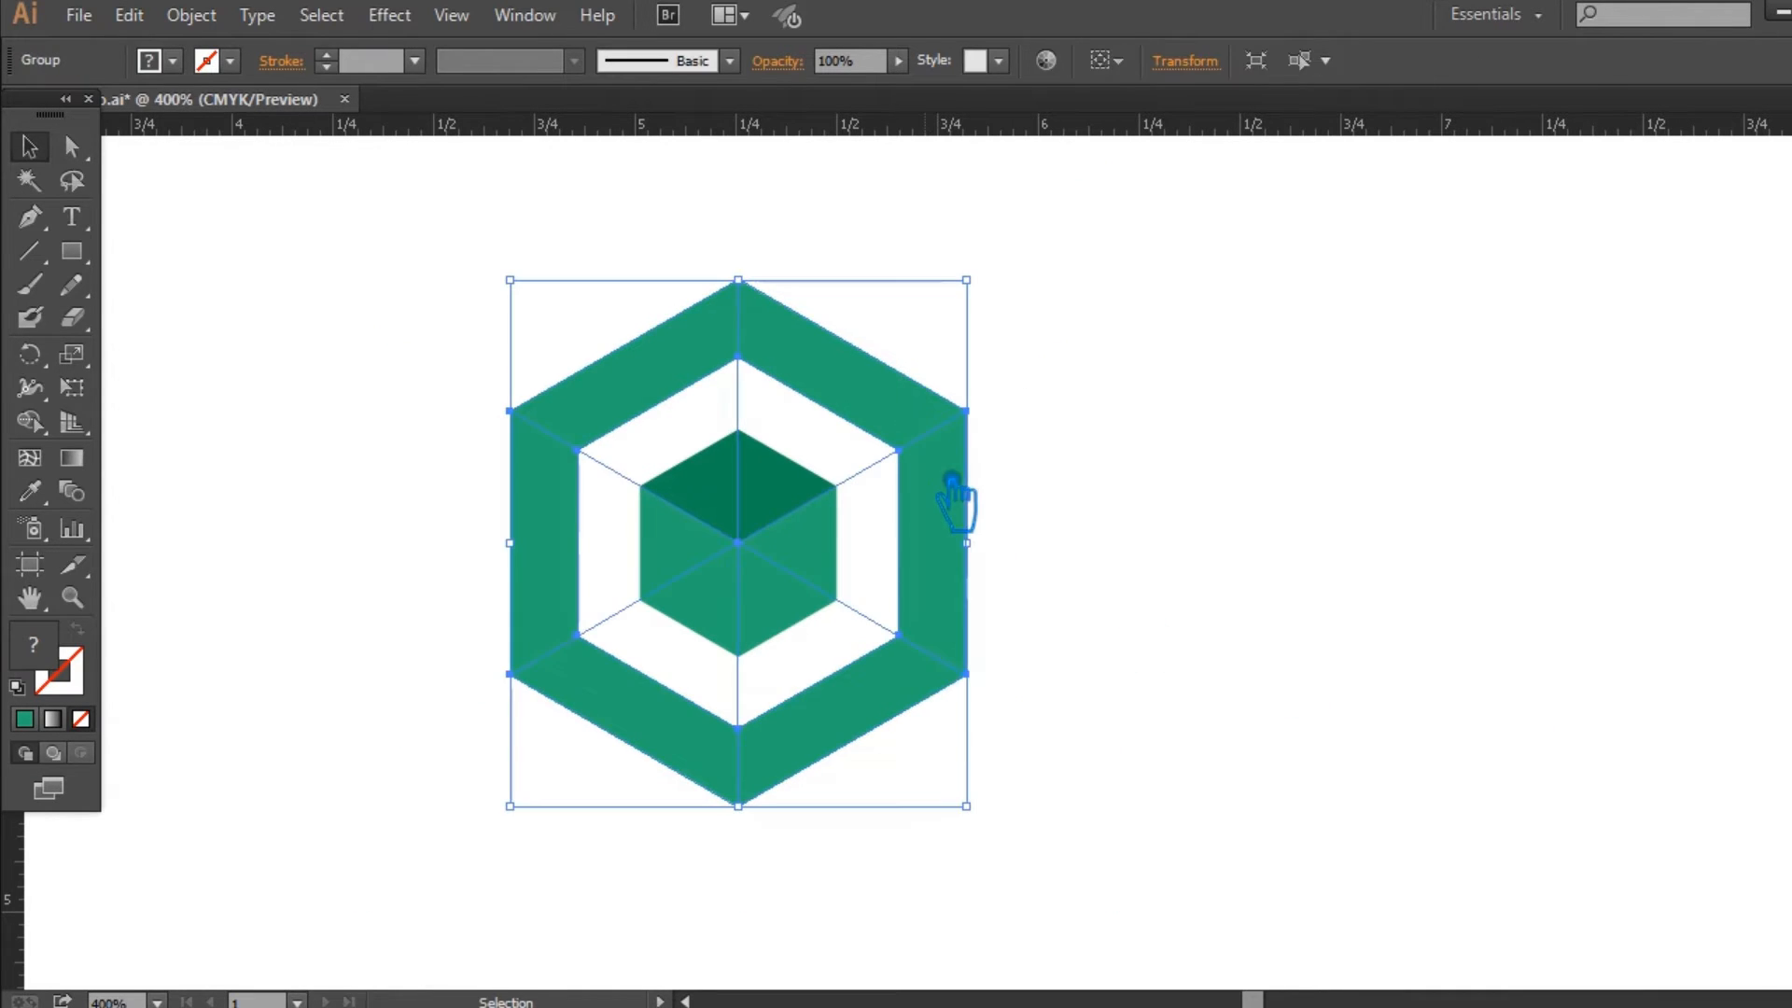
pyautogui.rightClick(928, 469)
pyautogui.click(1032, 633)
pyautogui.click(1111, 588)
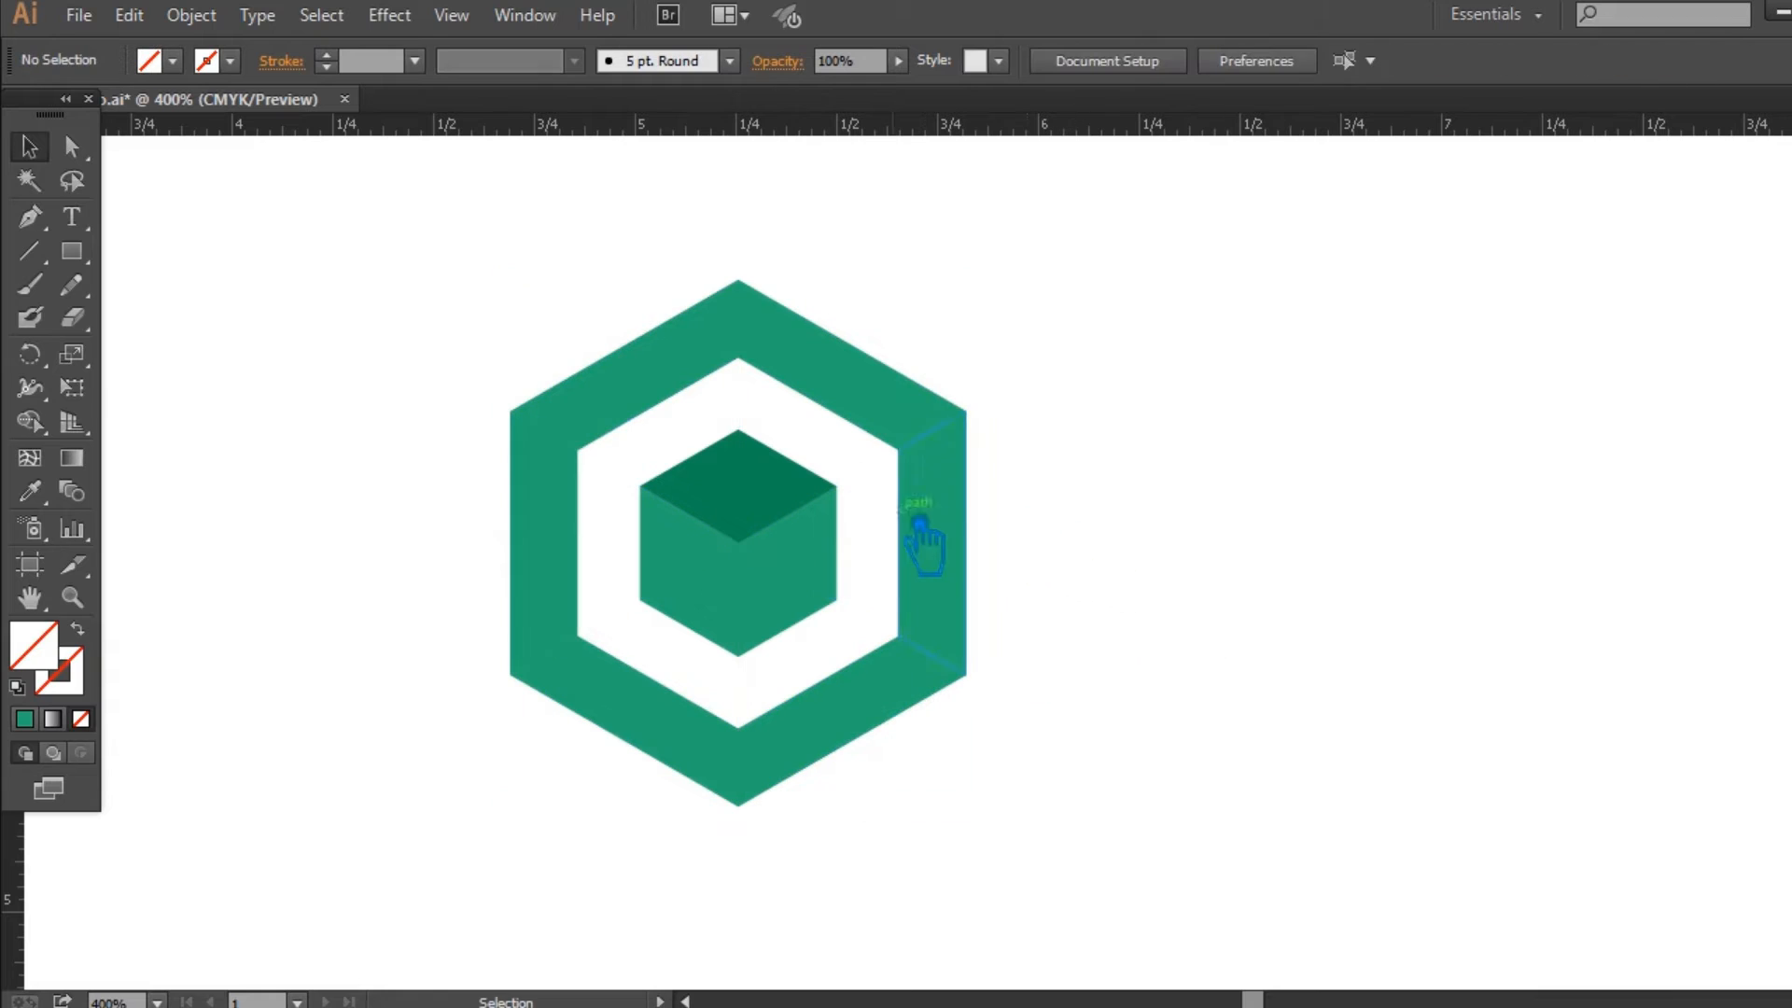
# Delete the leftover unfilled pieces in the gap between the hexagon ring and the inner cube
pyautogui.click(868, 469)
pyautogui.press('Delete')
pyautogui.click(891, 477)
pyautogui.press('Delete')
pyautogui.click(884, 621)
pyautogui.press('Delete')
pyautogui.click(739, 682)
pyautogui.press('Delete')
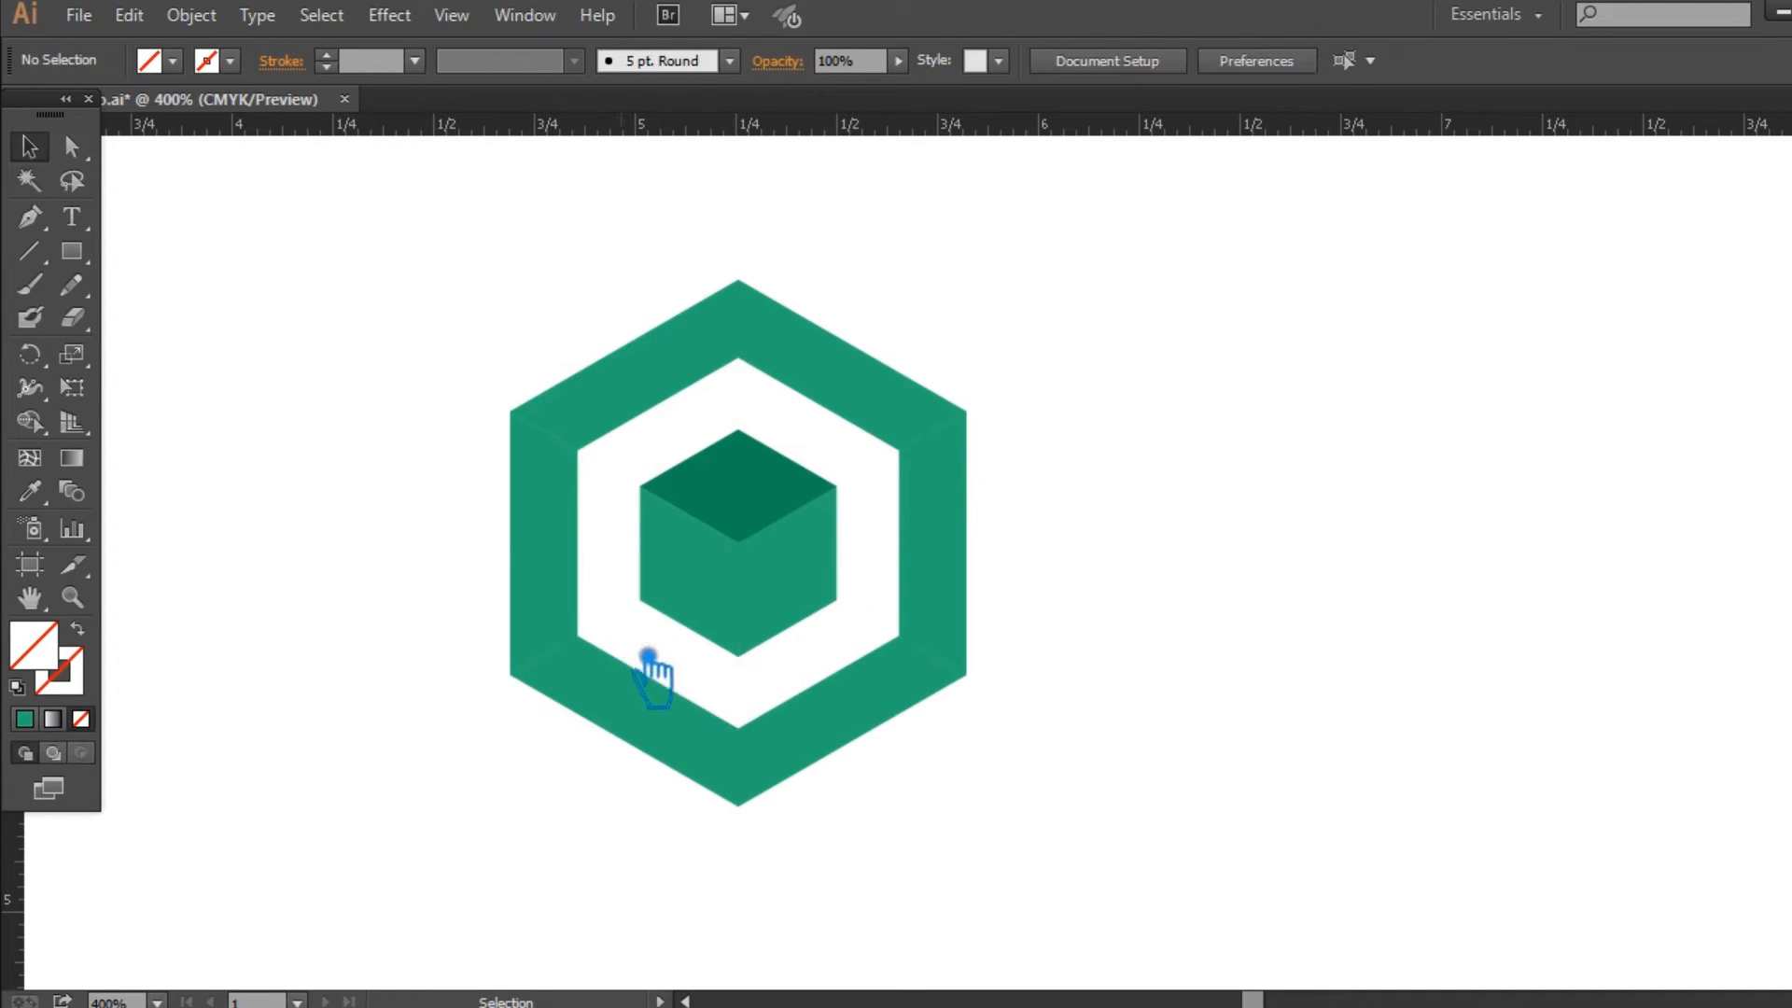
pyautogui.click(640, 609)
pyautogui.press('Delete')
pyautogui.click(639, 485)
pyautogui.press('Delete')
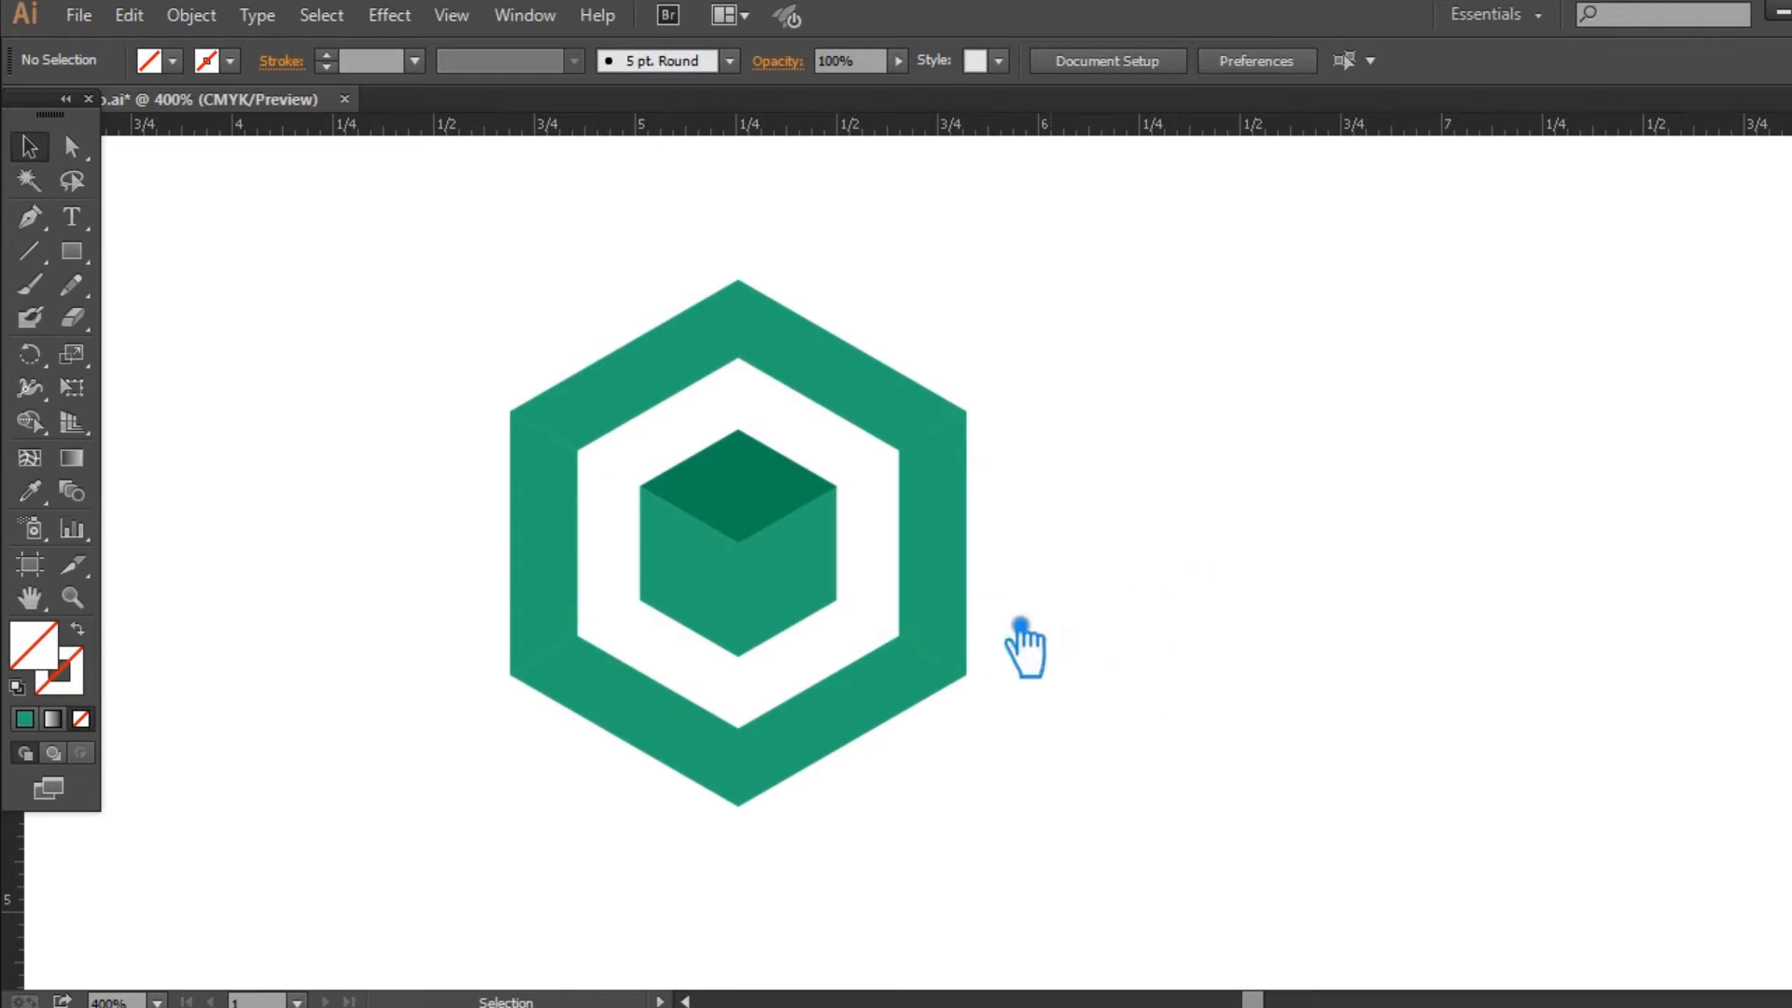
# Unite the ring's two upper segments and give them the cube top's dark green with the Eyedropper
pyautogui.click(635, 385)
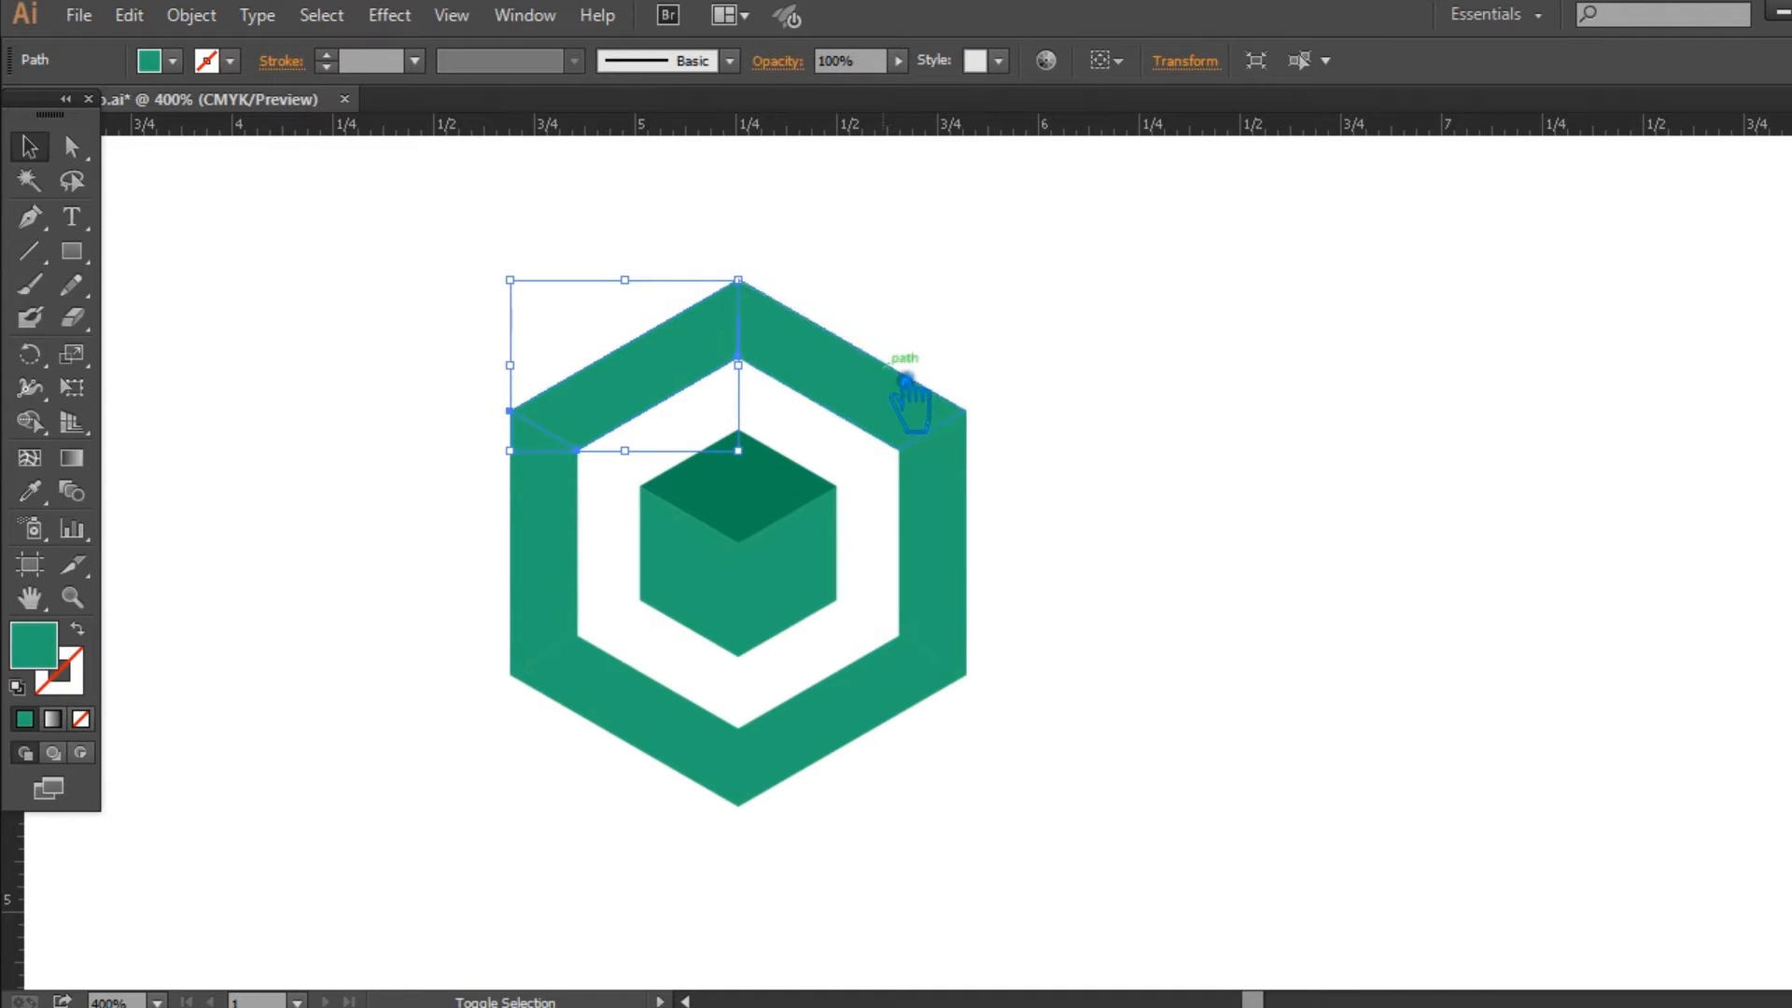
pyautogui.keyDown('shift'); pyautogui.click(960, 397); pyautogui.keyUp('shift')
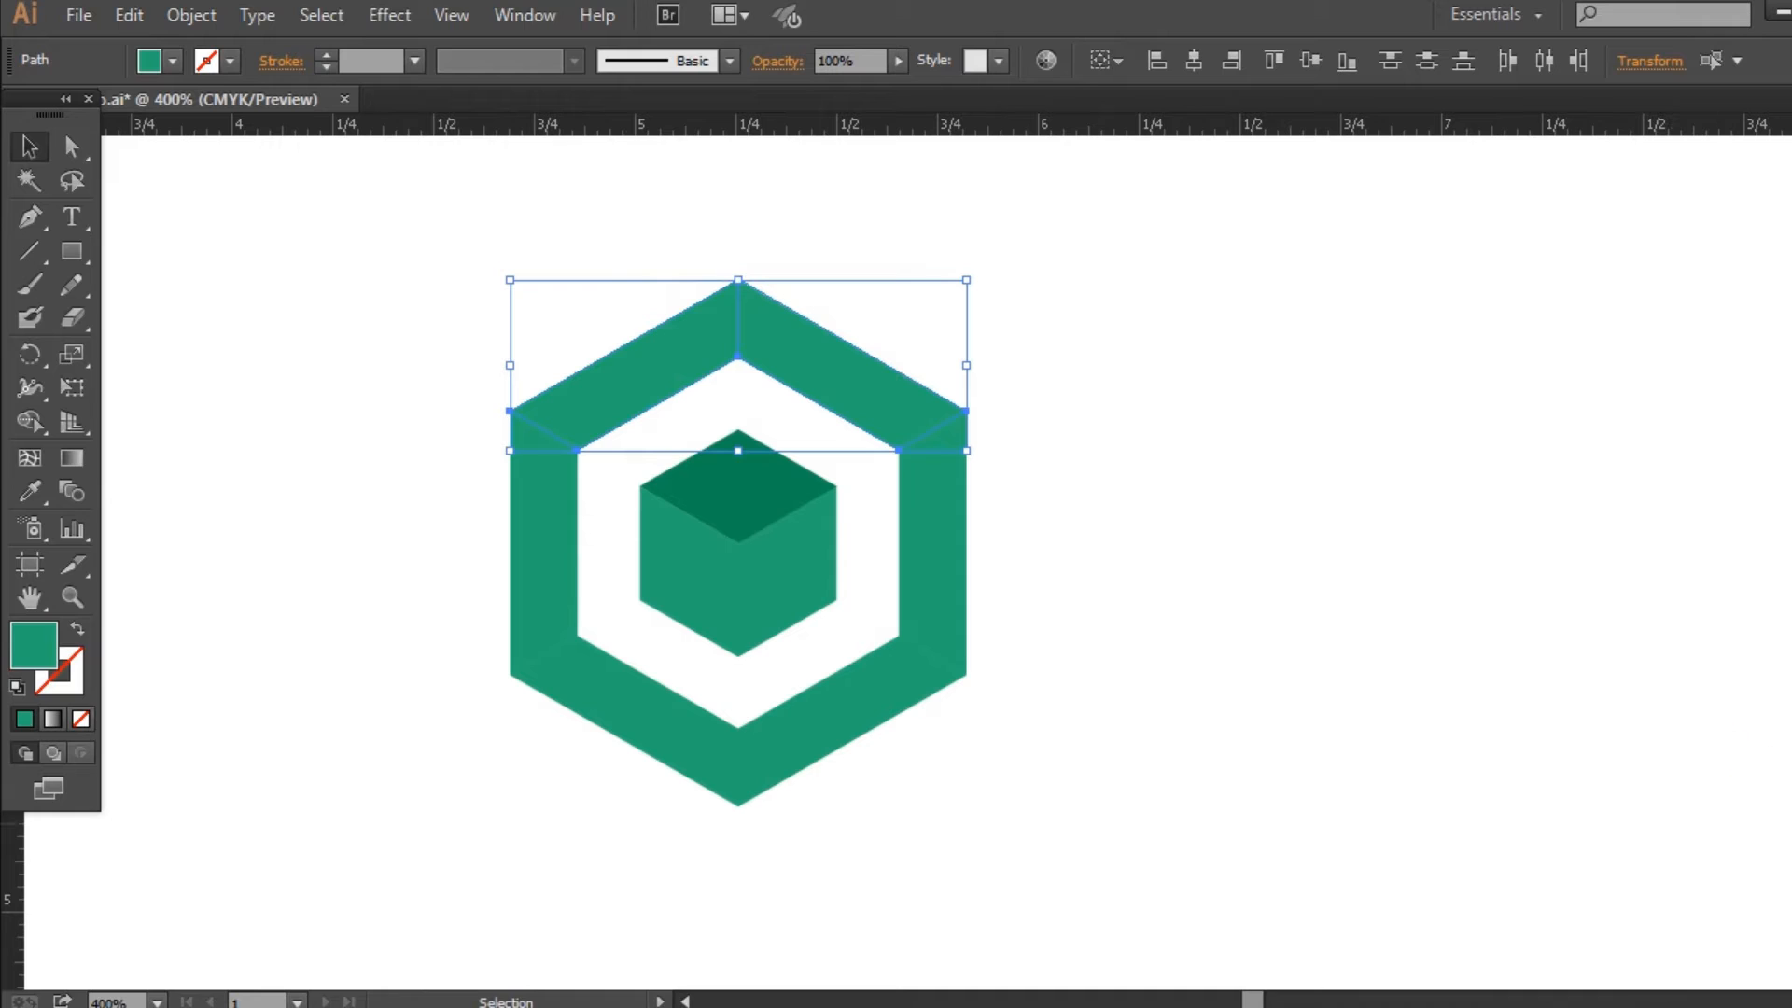
pyautogui.hotkey('shift', 'ctrl', 'F9')
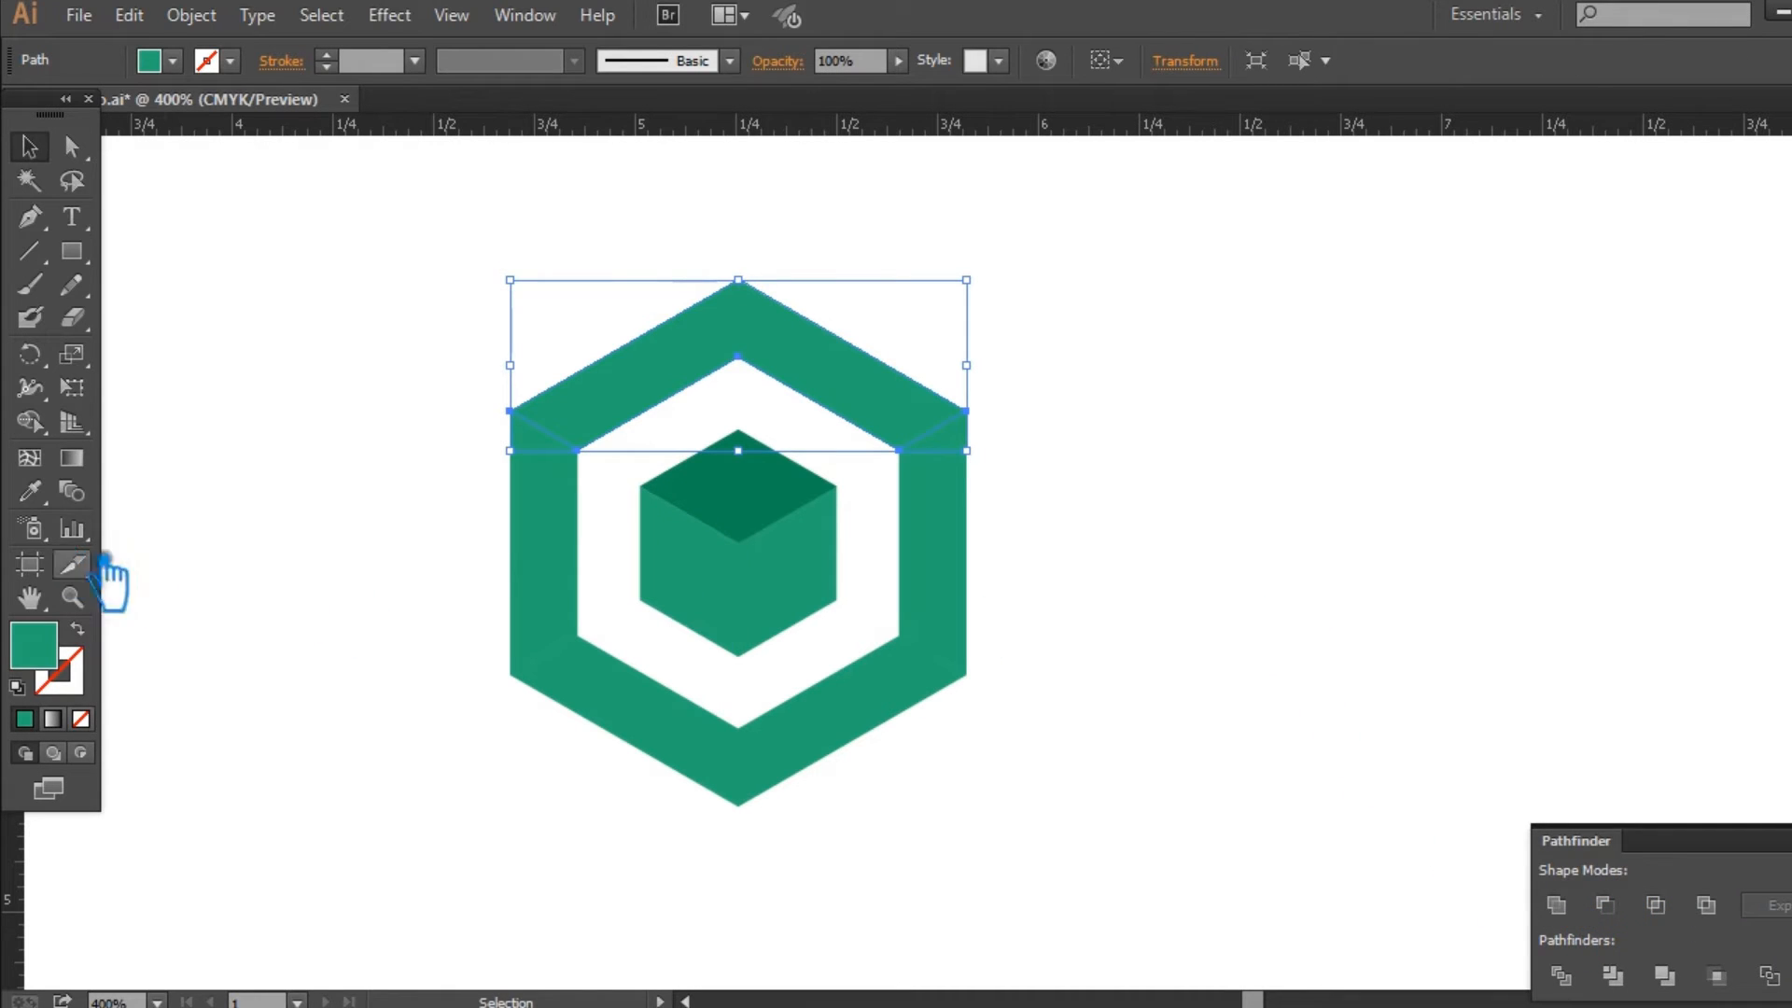
pyautogui.click(35, 494)
pyautogui.click(794, 509)
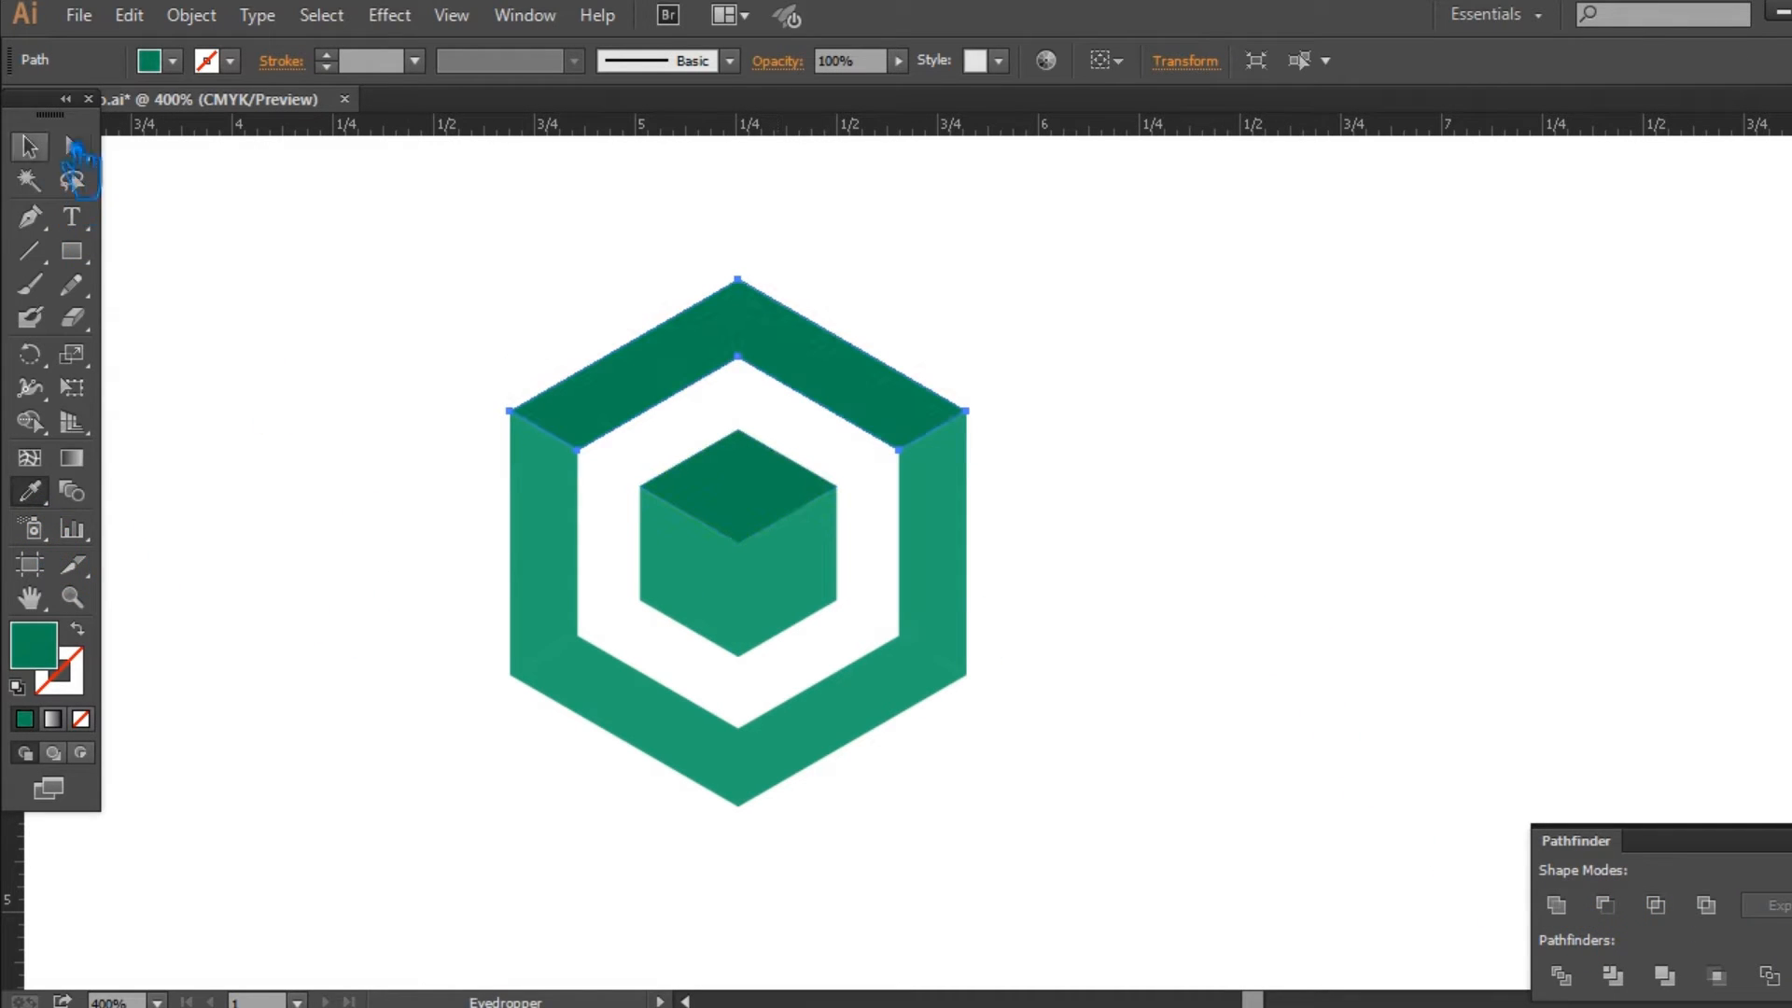
pyautogui.click(45, 151)
pyautogui.click(411, 288)
# Unite the ring's left vertical and lower-left segments into one shape with Pathfinder Unite
pyautogui.click(574, 586)
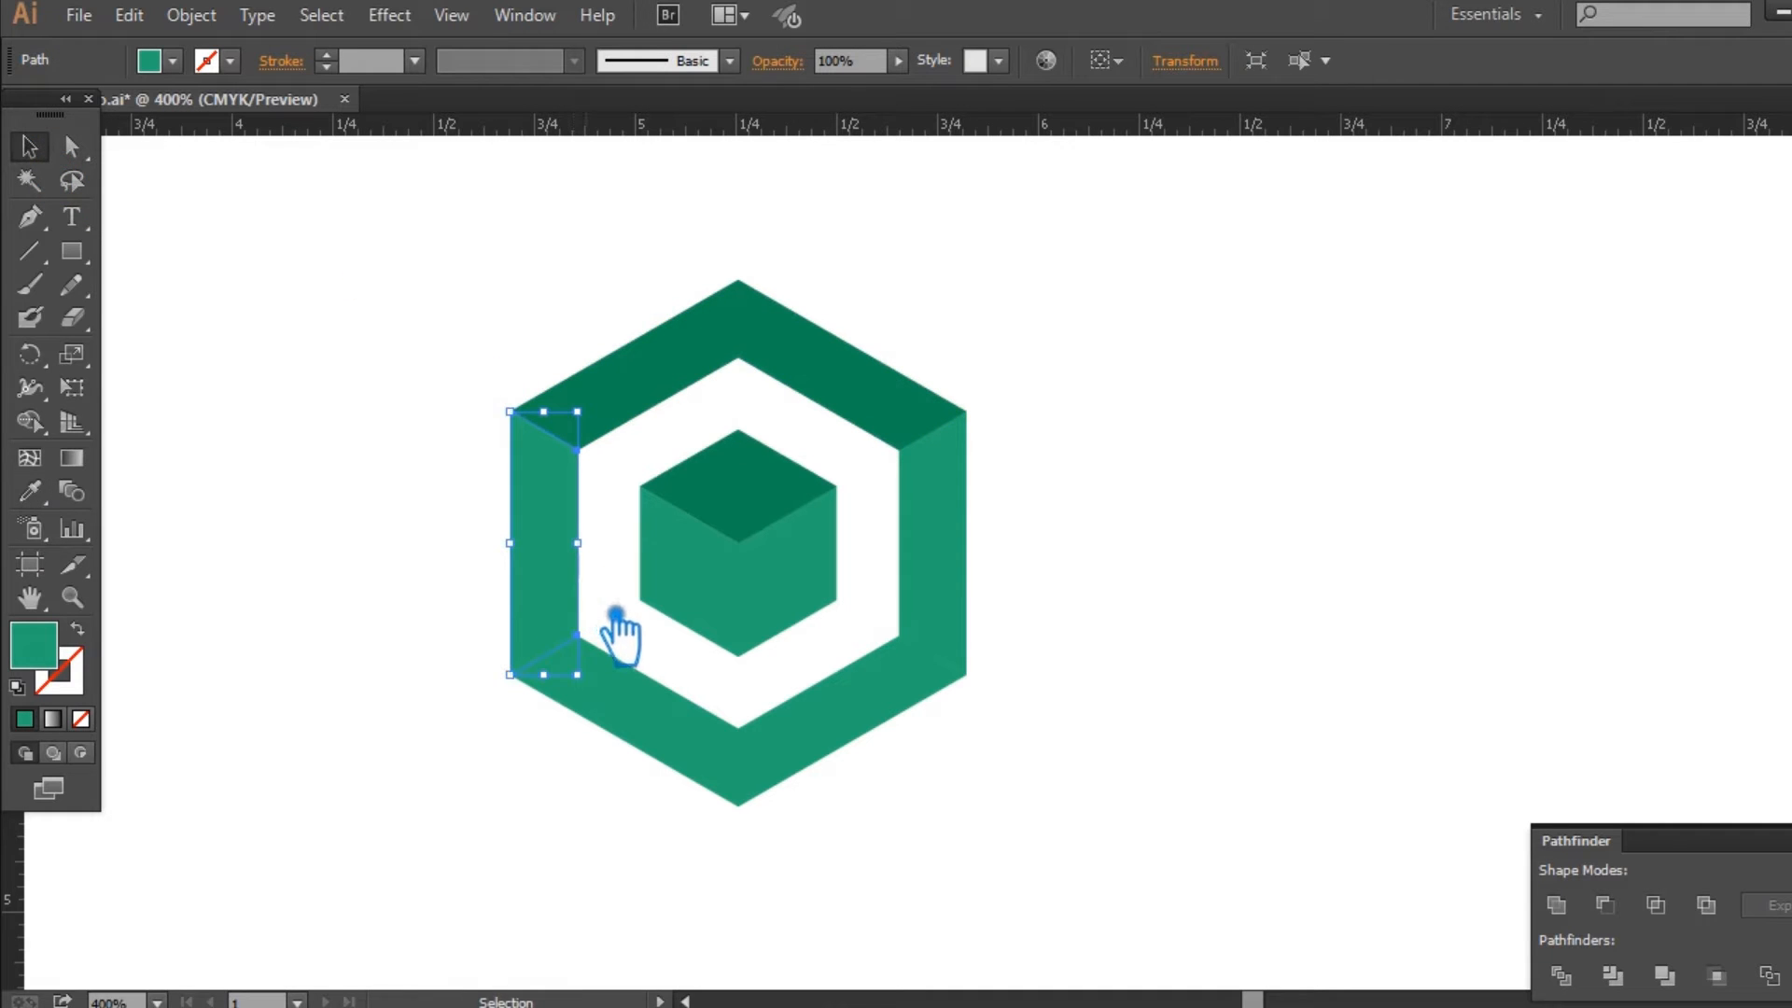
pyautogui.keyDown('shift'); pyautogui.click(633, 738); pyautogui.keyUp('shift')
pyautogui.click(1575, 910)
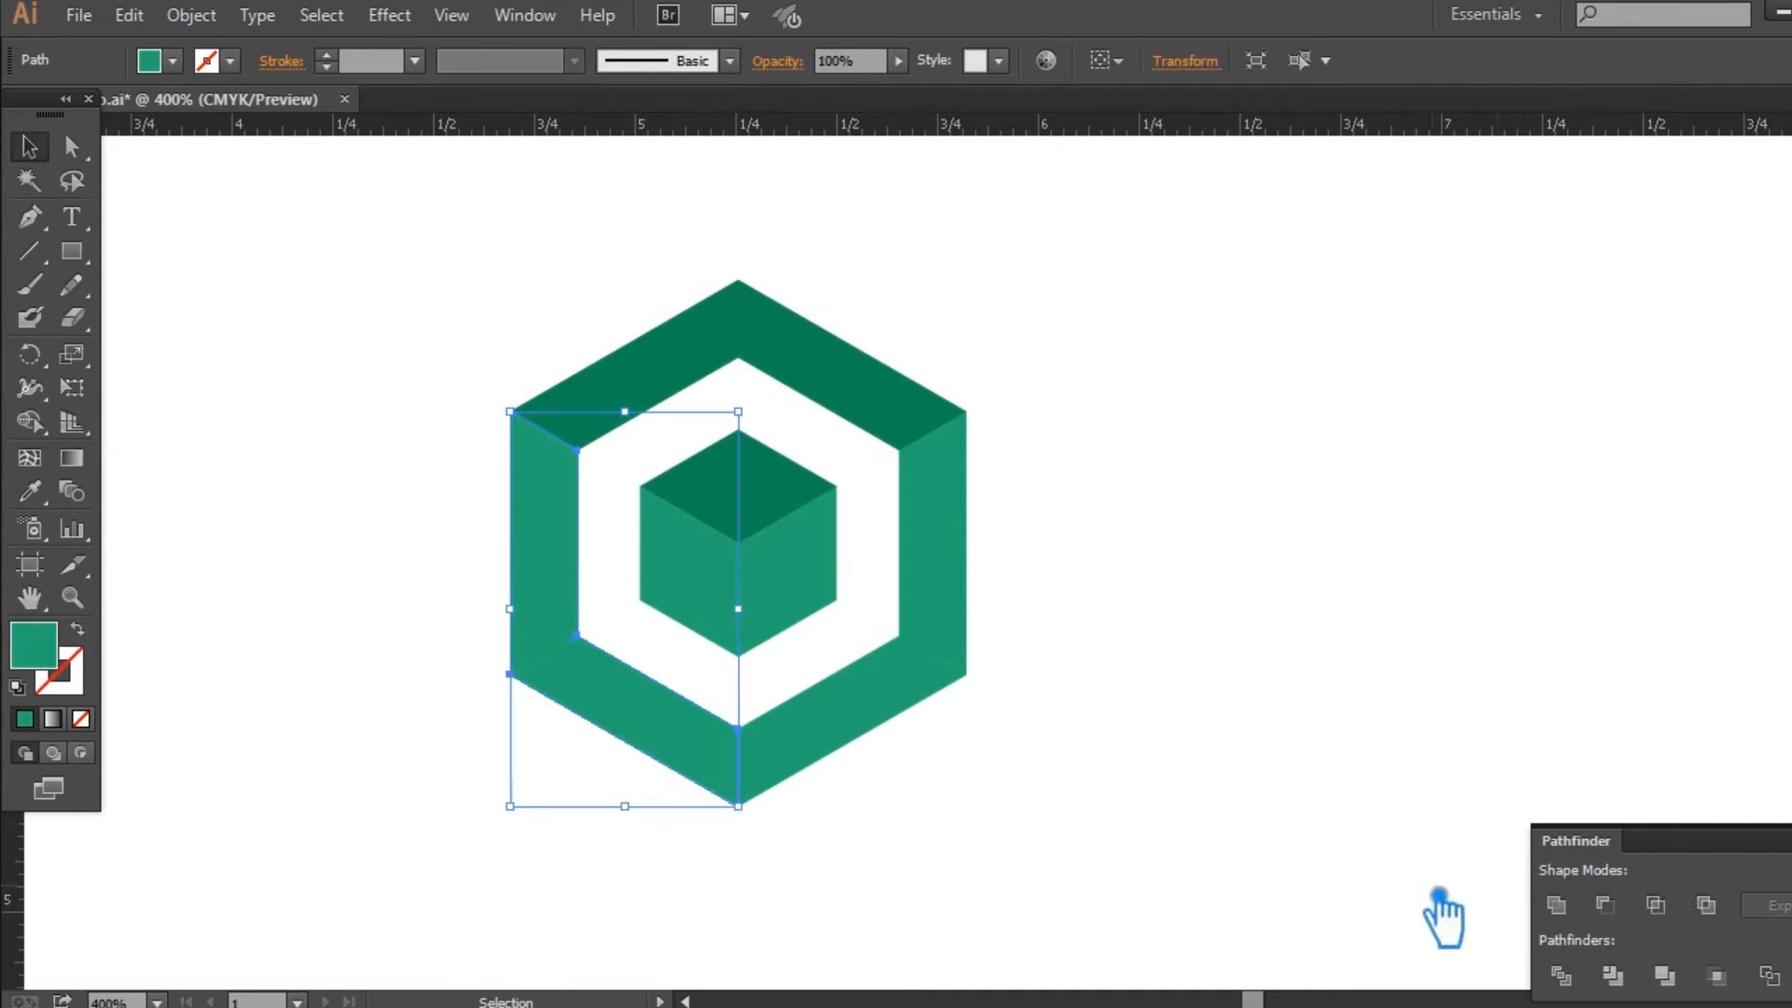
# Unite the ring's lower-right and right vertical segments into one shape and deselect it
pyautogui.click(843, 758)
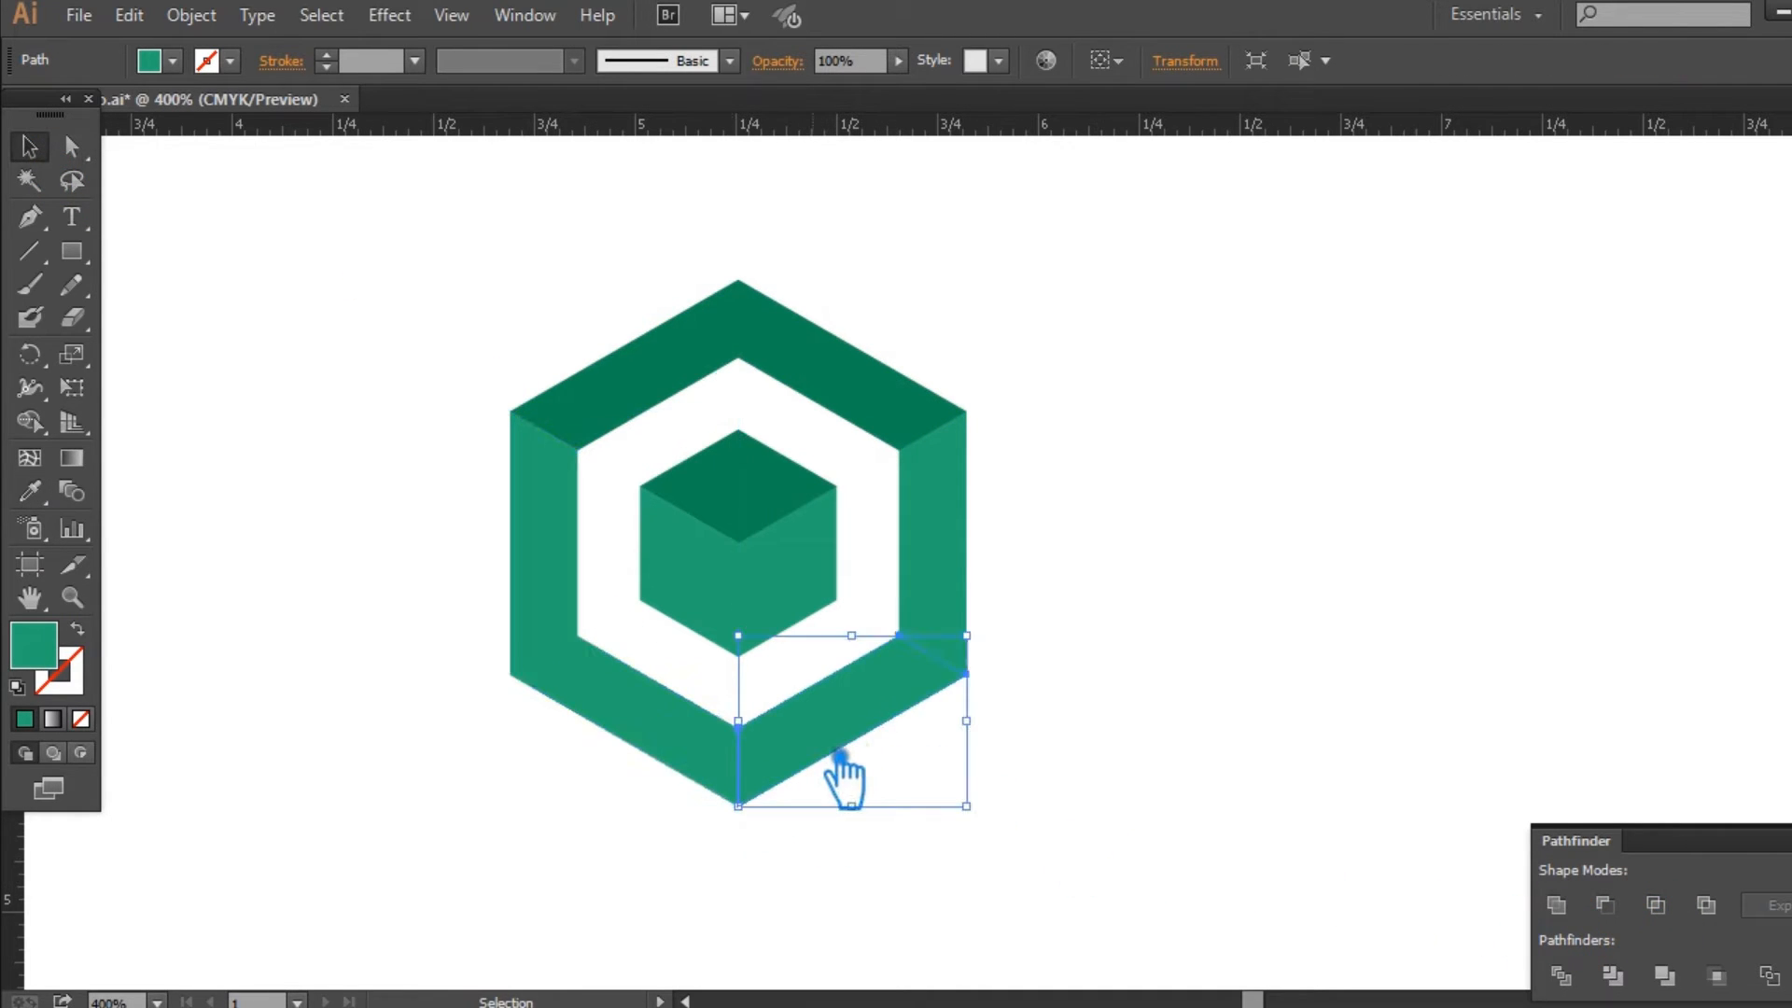
pyautogui.keyDown('shift'); pyautogui.click(938, 574); pyautogui.keyUp('shift')
pyautogui.click(1557, 905)
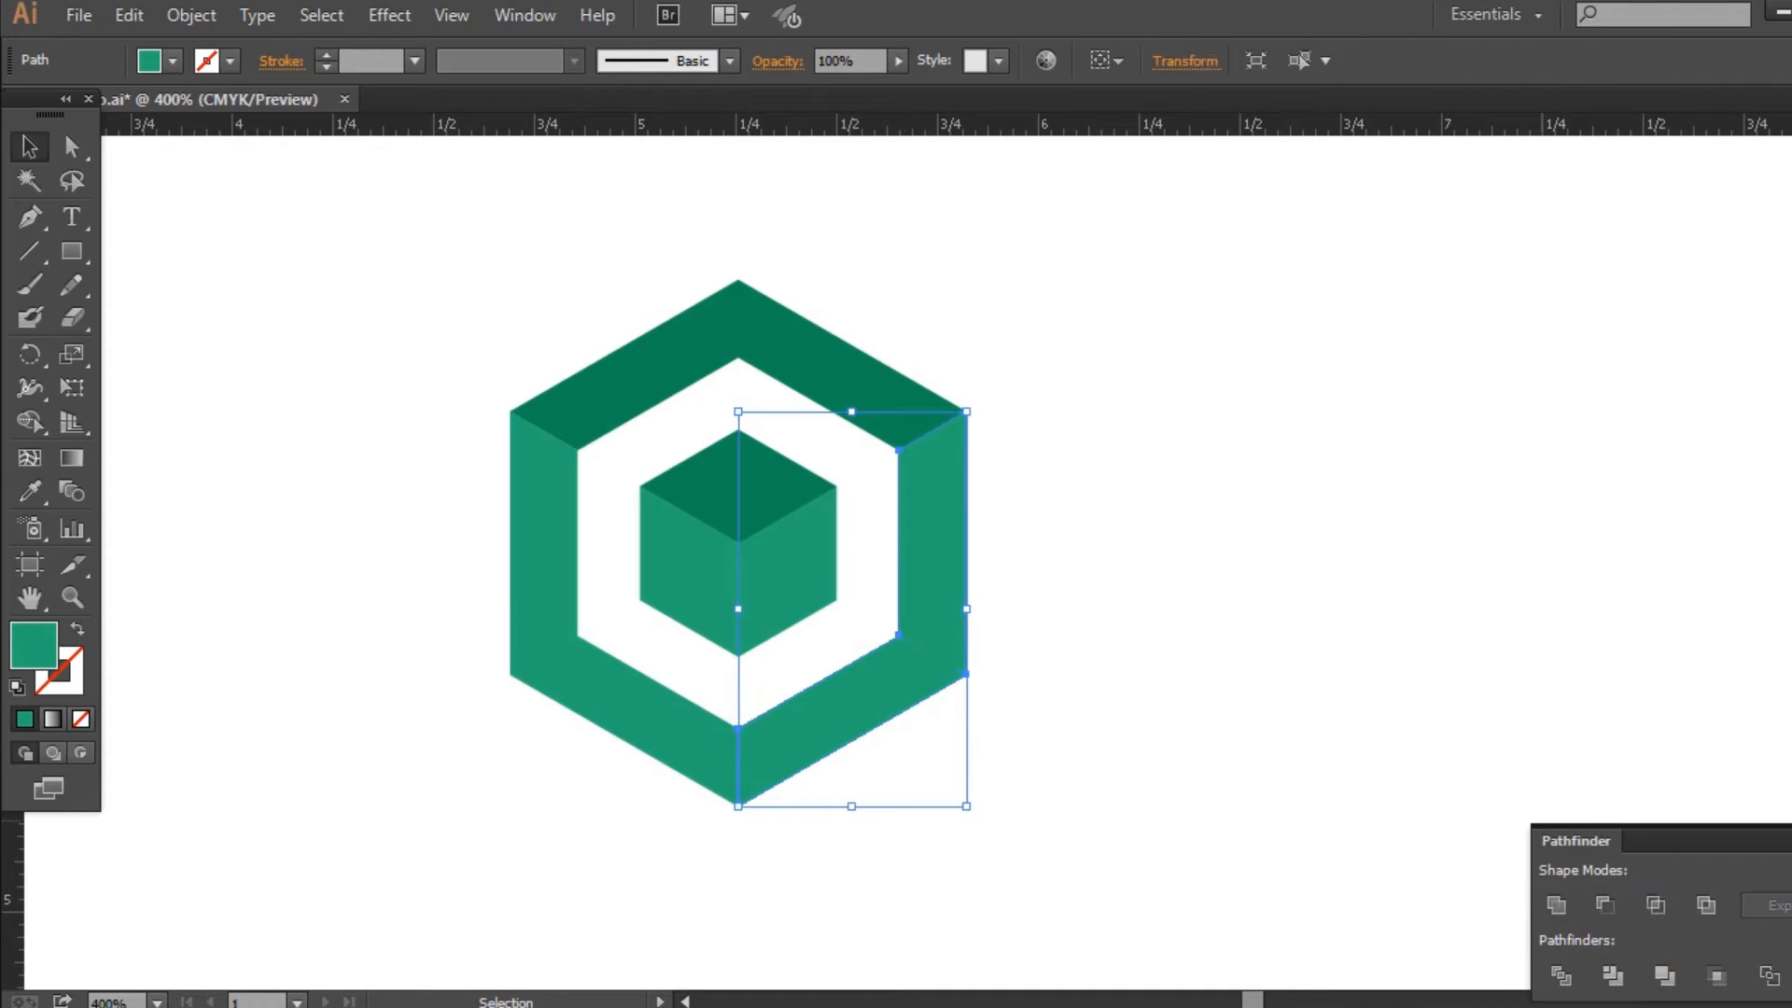
pyautogui.hotkey('ctrl', 'shift', 'F9')
pyautogui.click(1374, 761)
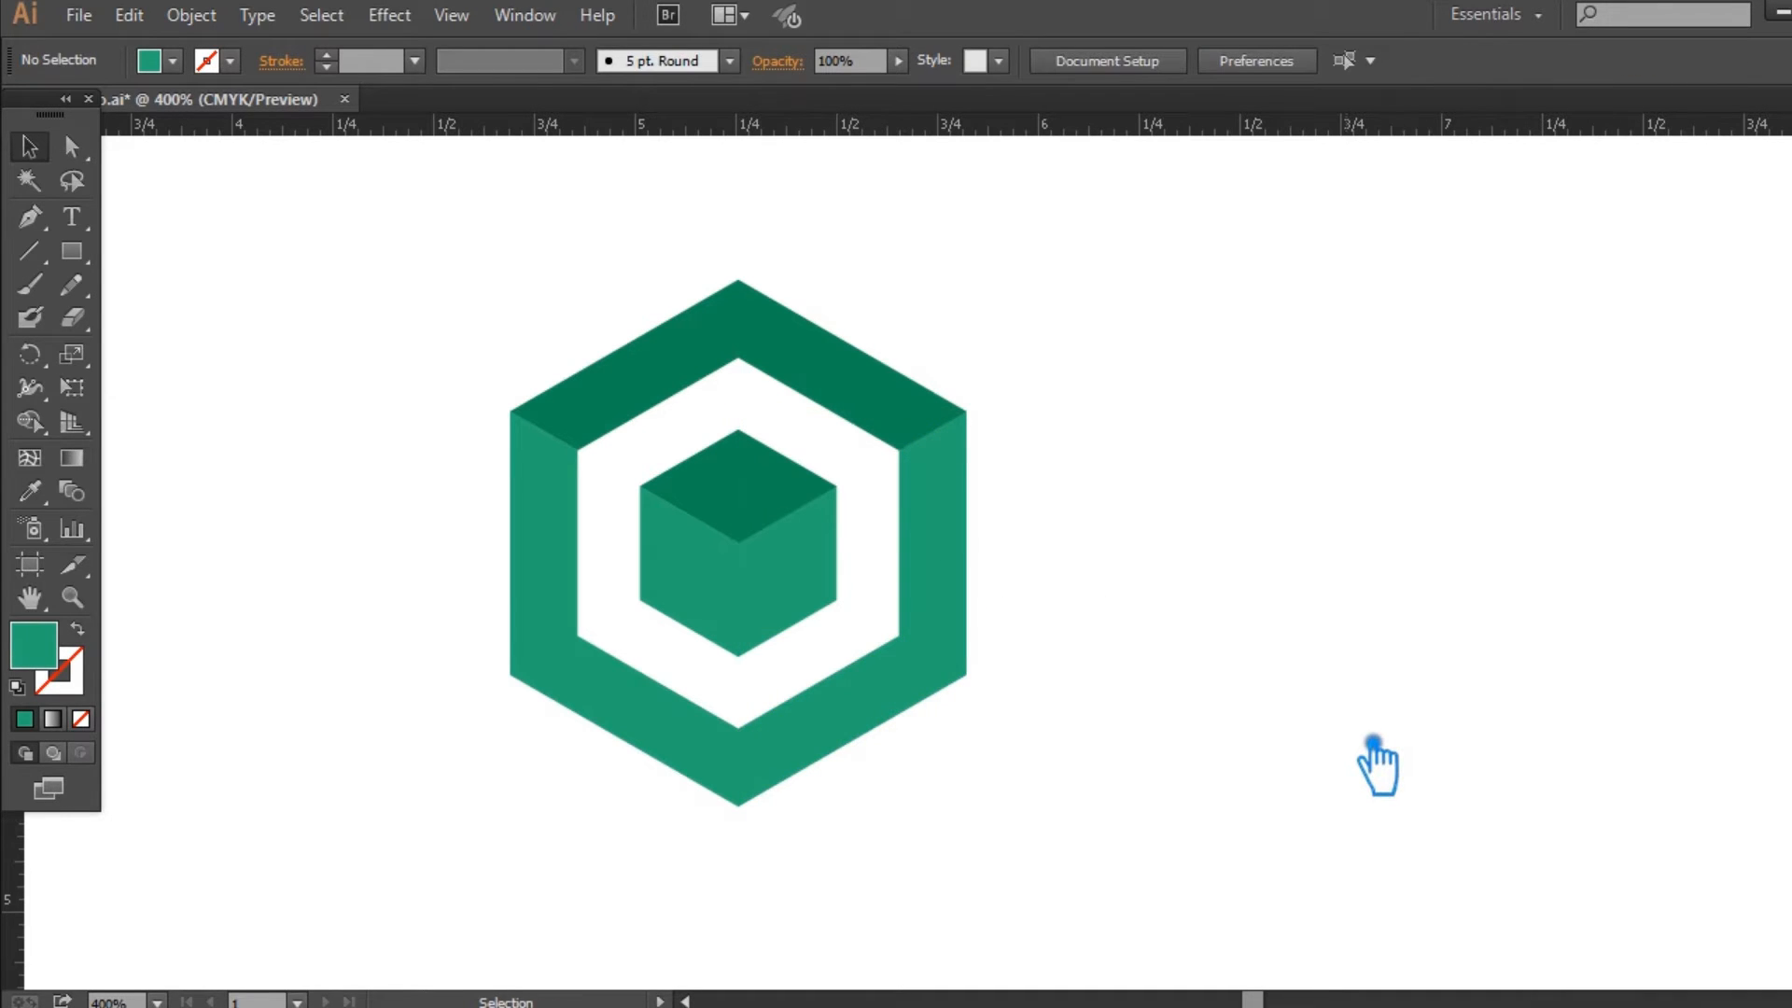
# Duplicate the complete green hexagon logo and place the copy beside the original
pyautogui.moveTo(1232, 800); pyautogui.dragTo(1039, 793)
pyautogui.hscroll(1, 1036, 769)
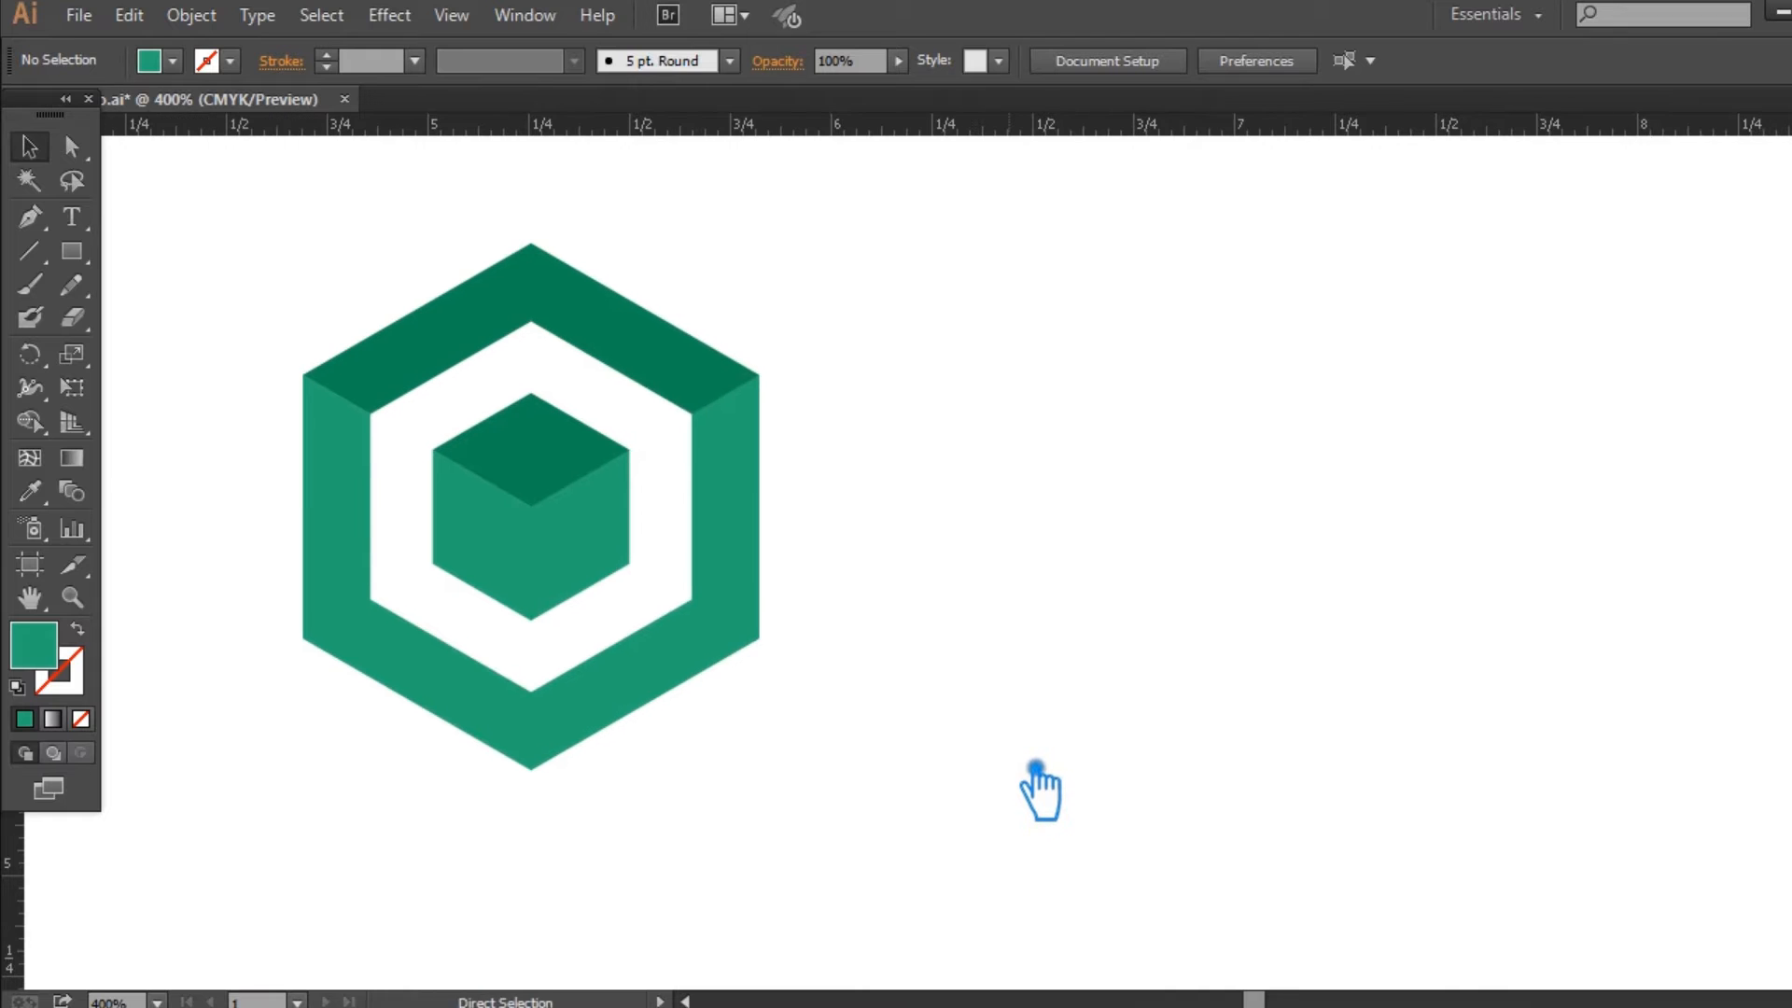
pyautogui.scroll(-1, 1044, 765)
pyautogui.moveTo(1060, 817); pyautogui.dragTo(933, 792)
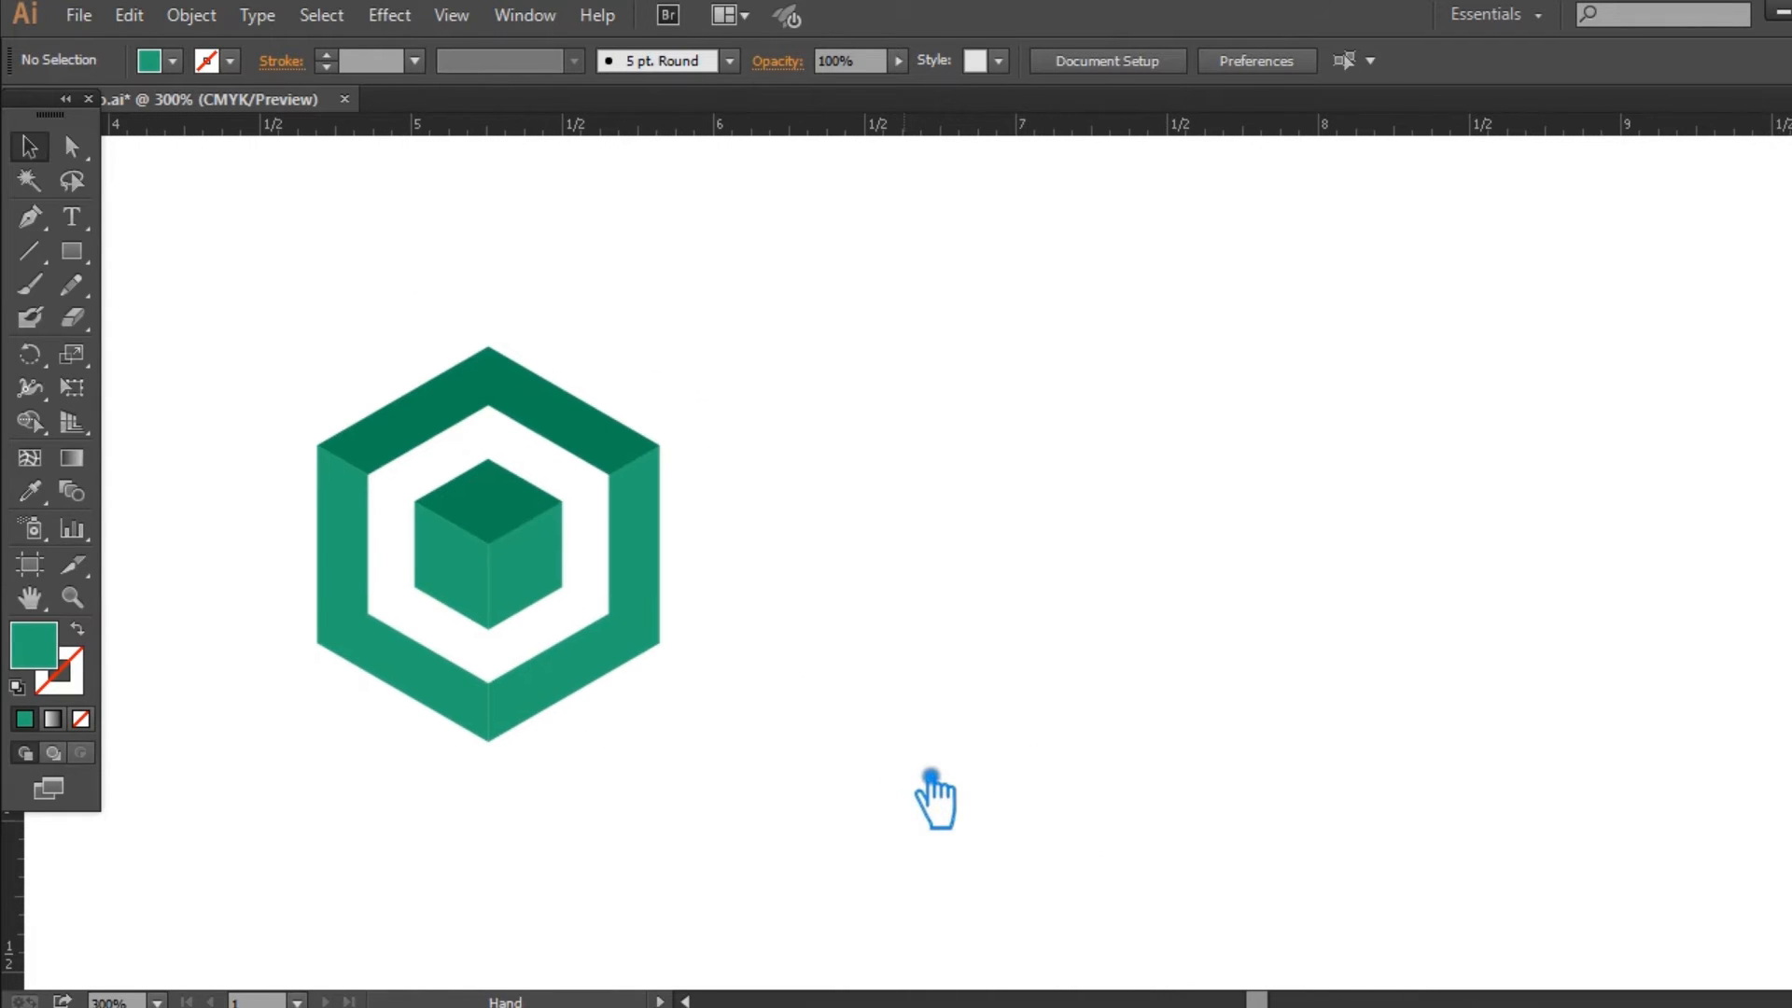
pyautogui.moveTo(756, 758); pyautogui.dragTo(266, 332)
pyautogui.moveTo(536, 558); pyautogui.dragTo(924, 566)
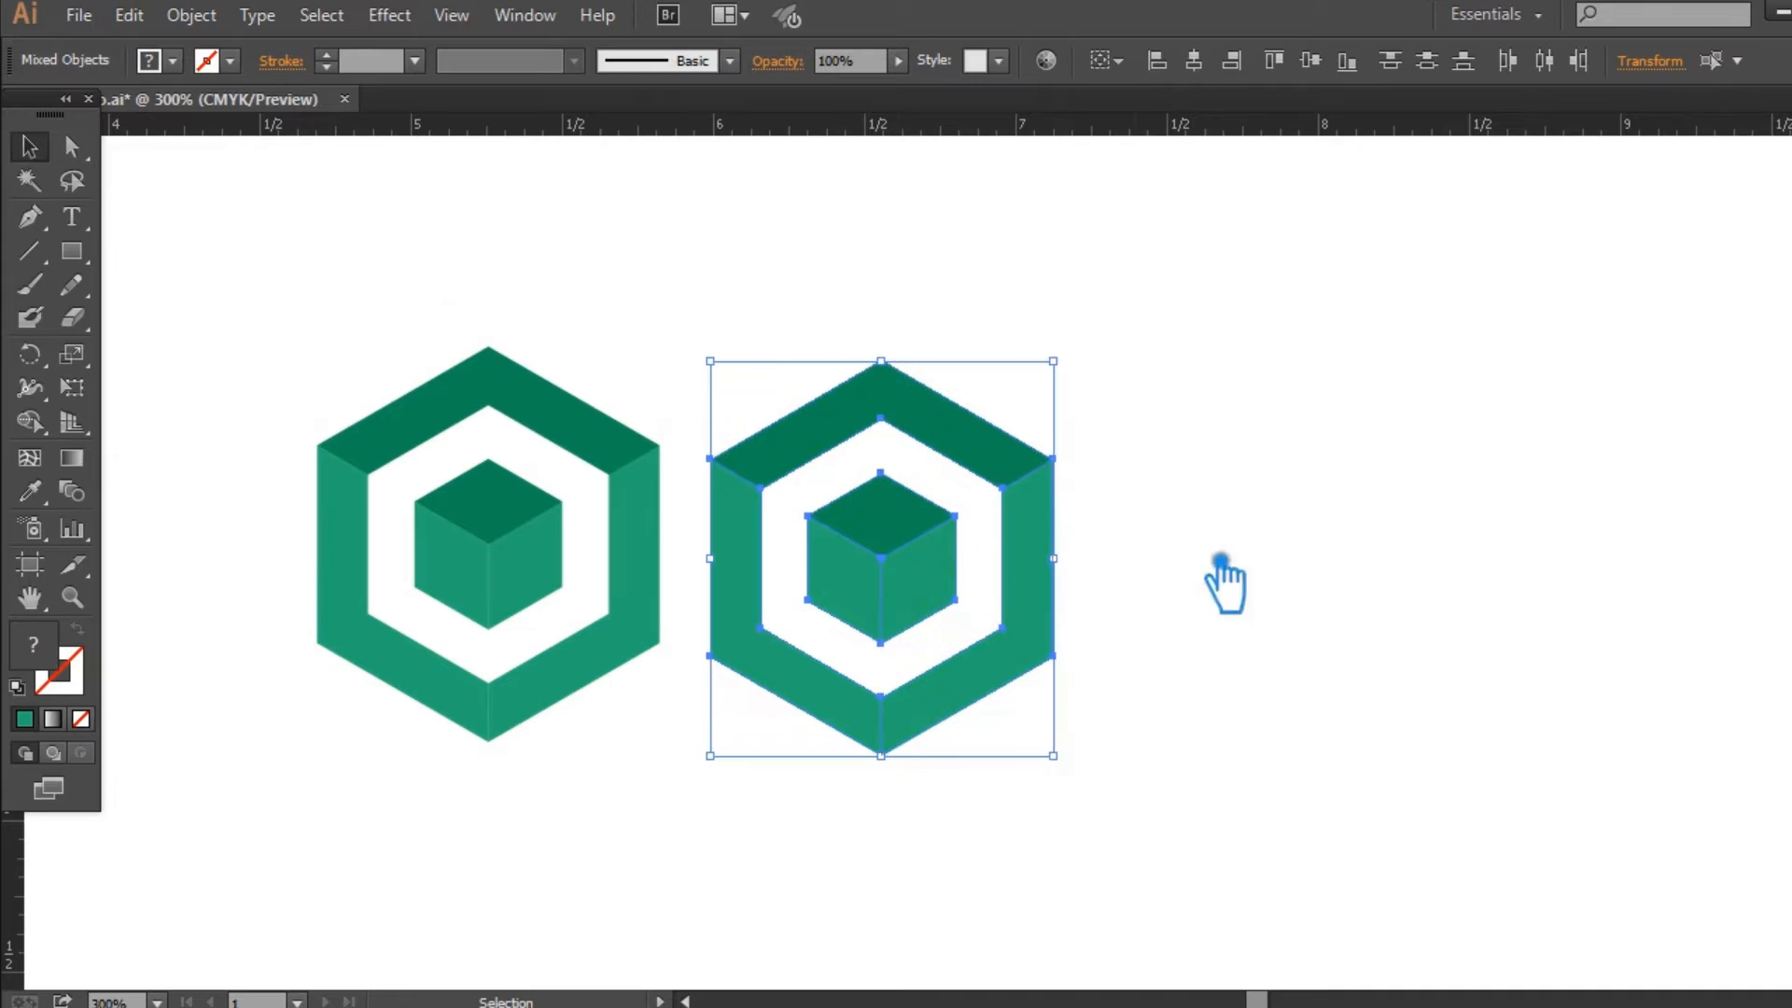
pyautogui.click(1268, 560)
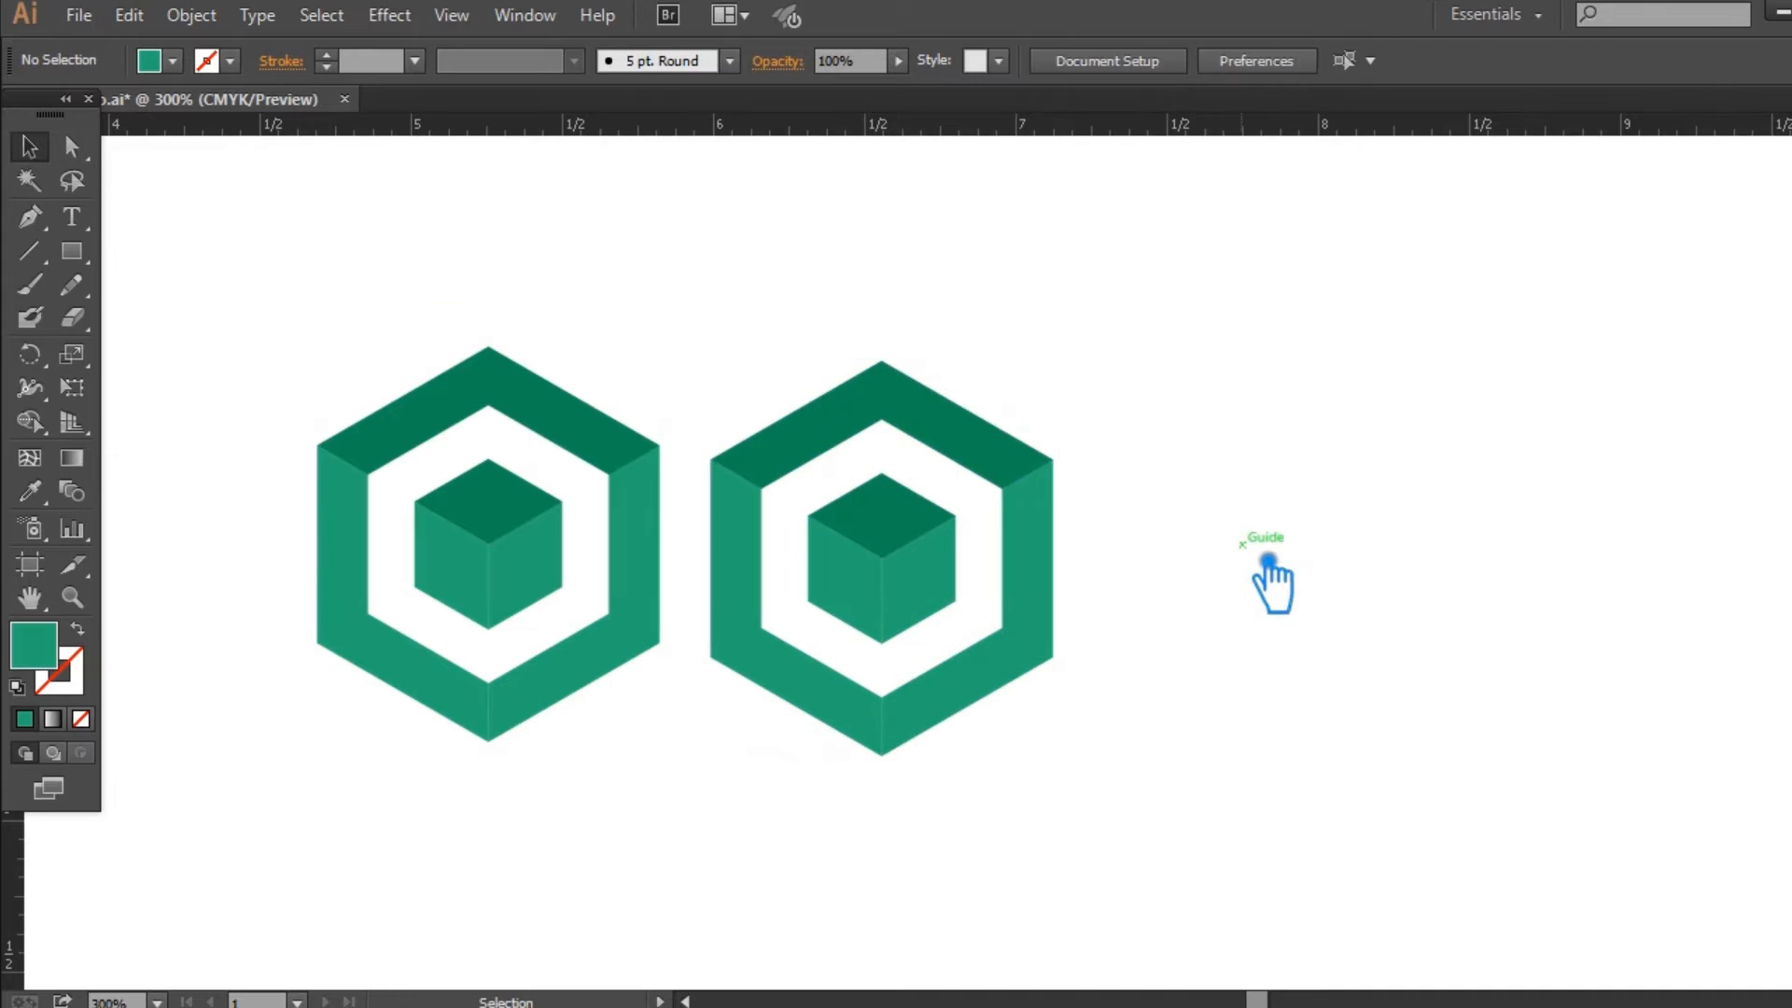
# Recolour the copied logo's upper ring segment and cube top dark blue-teal (#128989)
pyautogui.click(903, 529)
pyautogui.click(1254, 525)
pyautogui.press('a')
pyautogui.click(861, 469)
pyautogui.keyDown('shift'); pyautogui.click(866, 432); pyautogui.keyUp('shift')
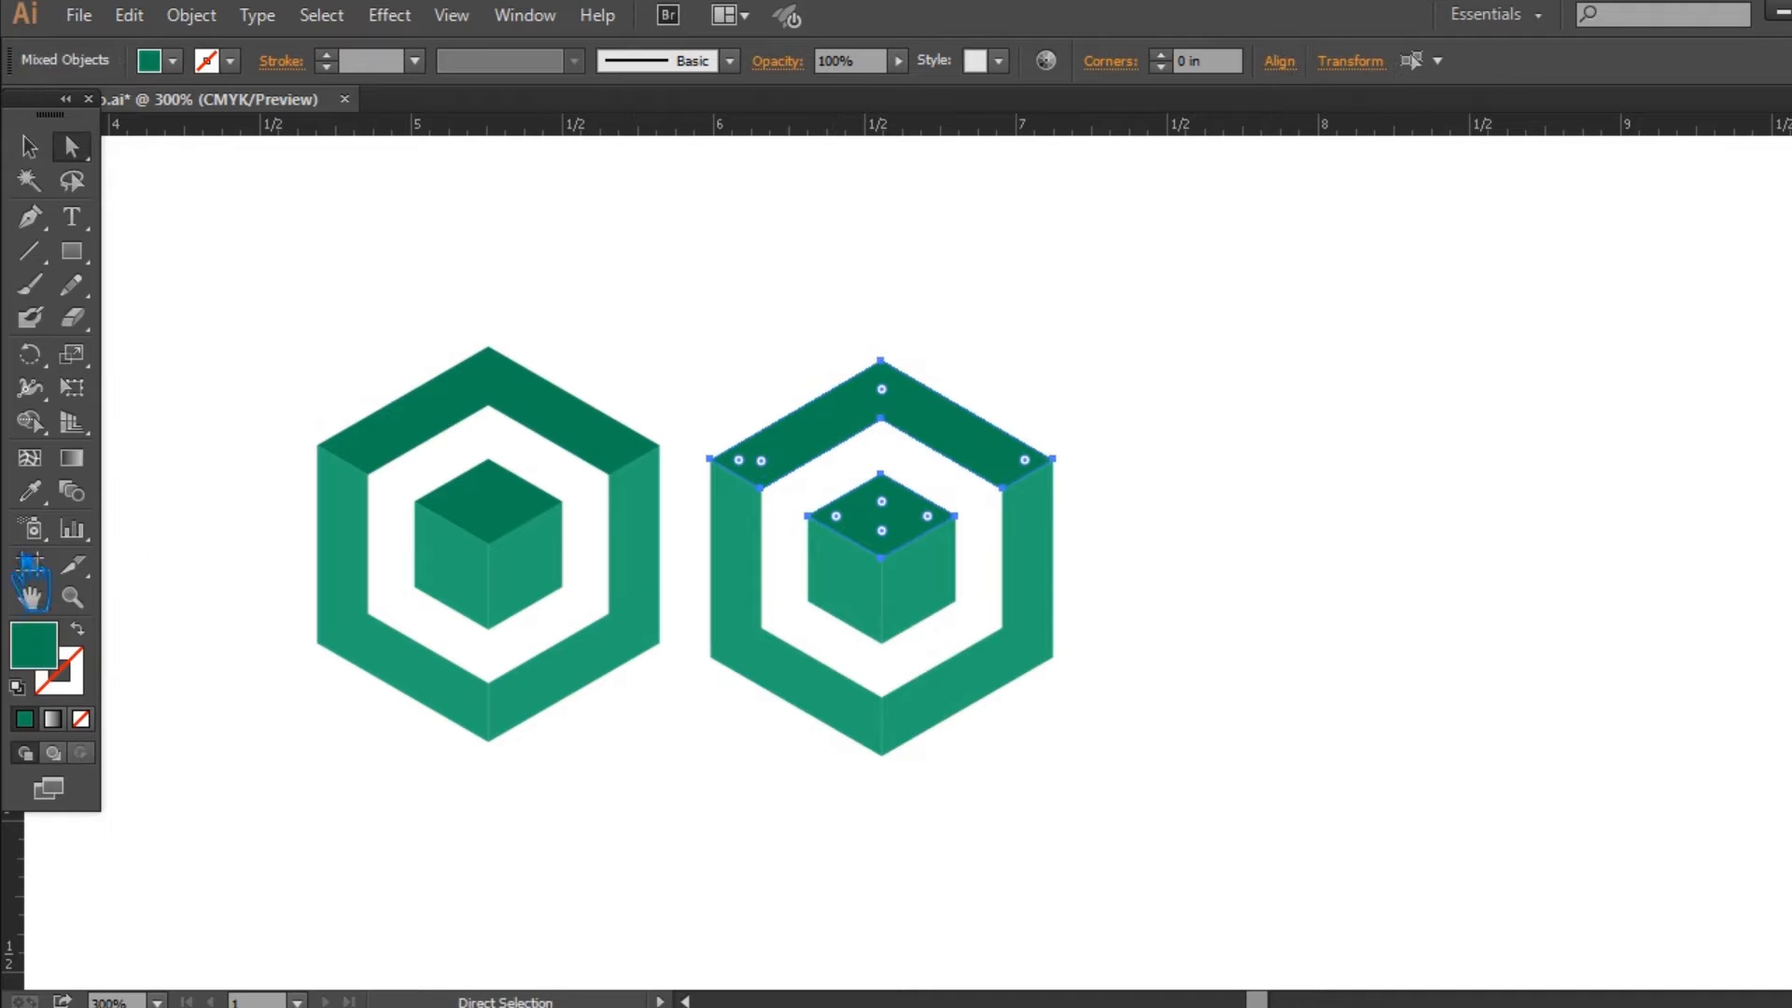
pyautogui.doubleClick(38, 646)
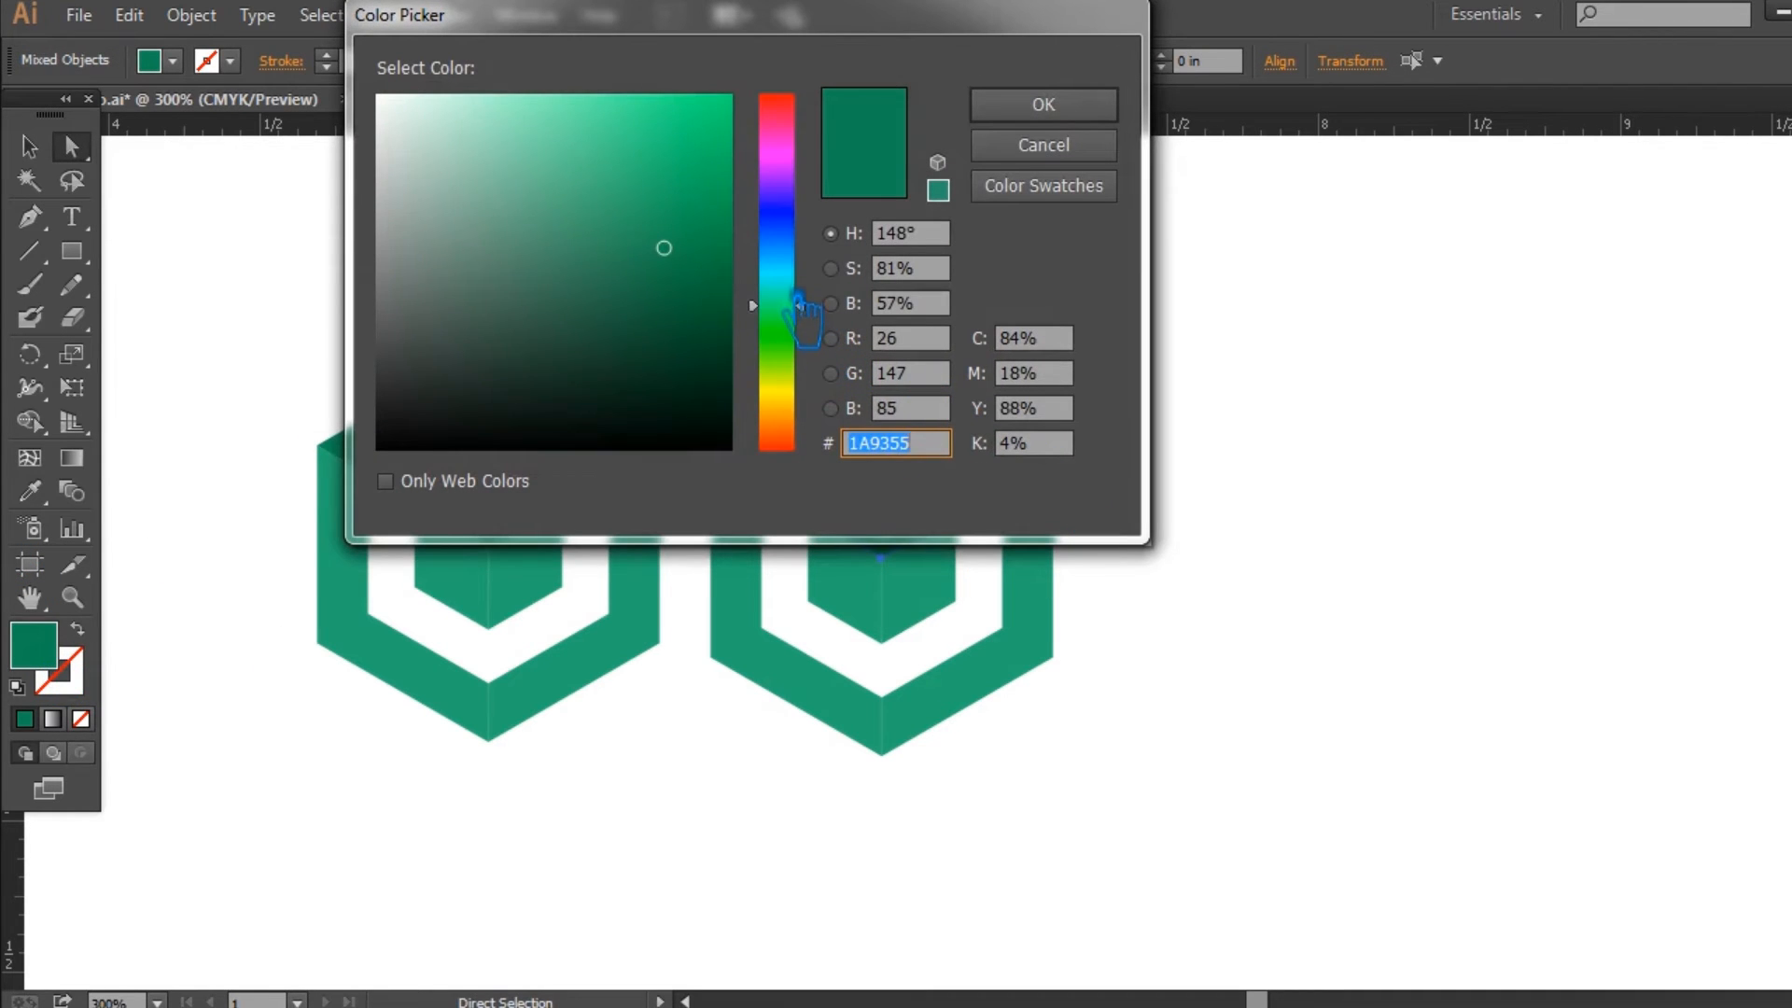
pyautogui.moveTo(798, 303); pyautogui.dragTo(799, 273)
pyautogui.moveTo(694, 254); pyautogui.dragTo(701, 229)
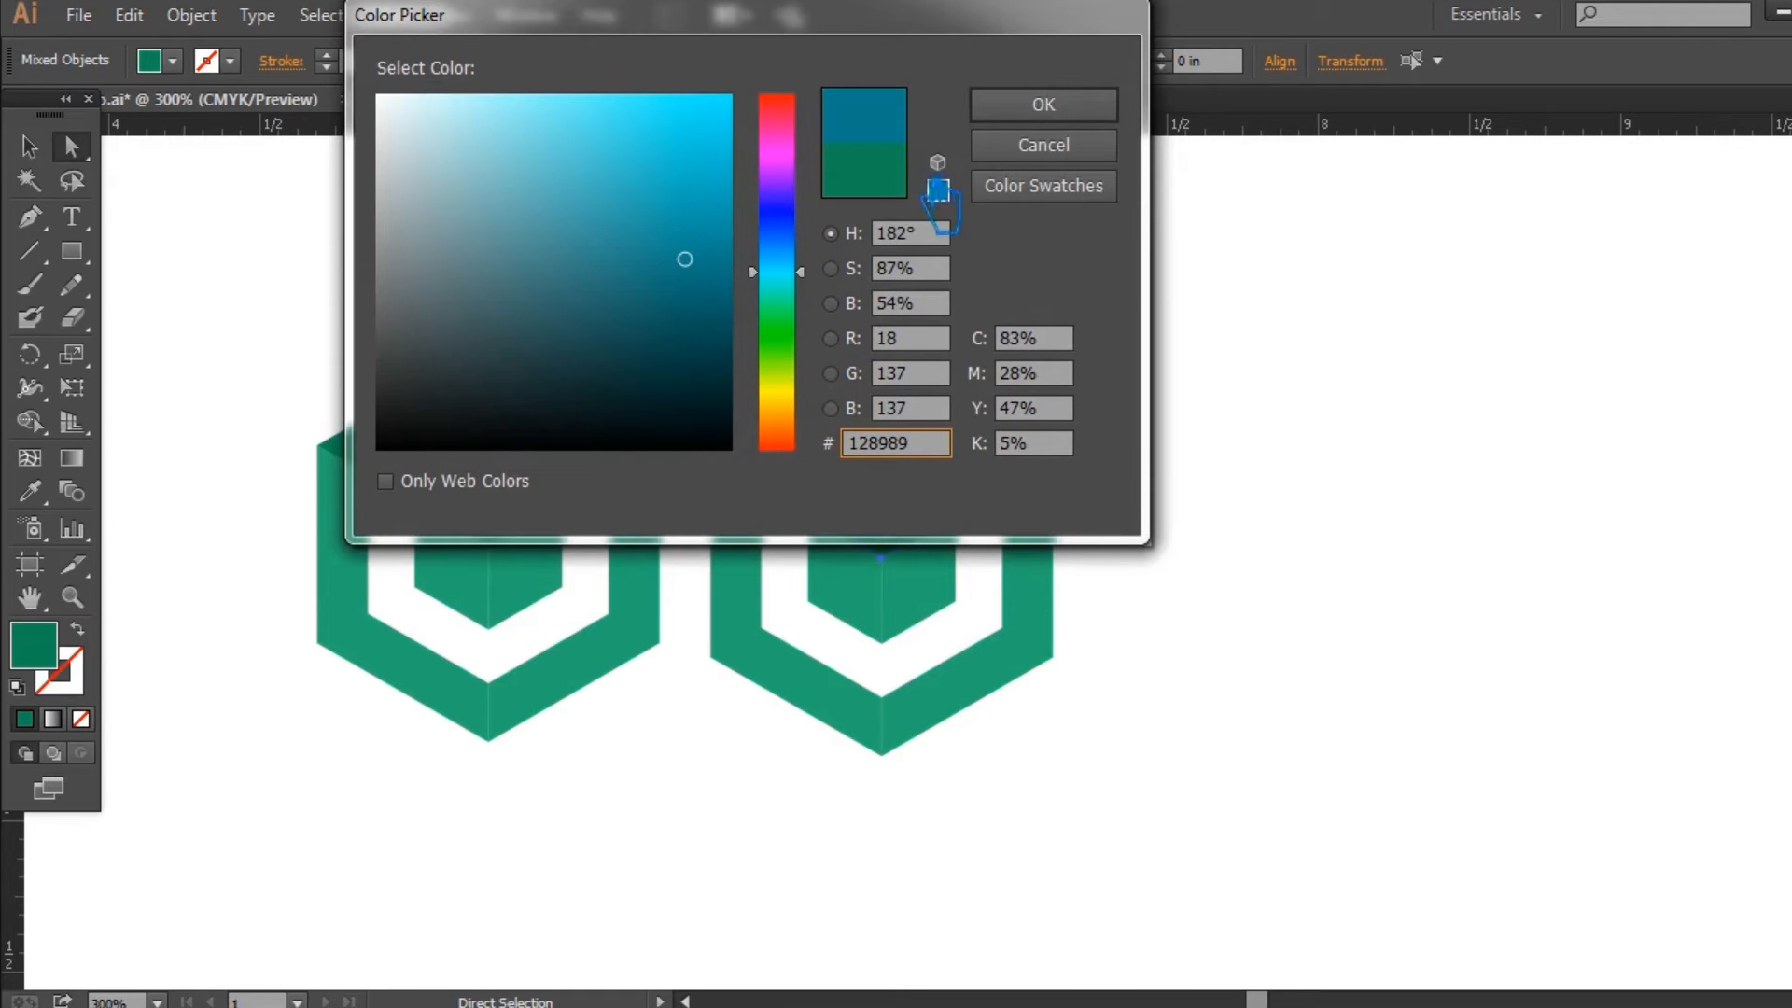
pyautogui.click(1105, 131)
pyautogui.click(1208, 380)
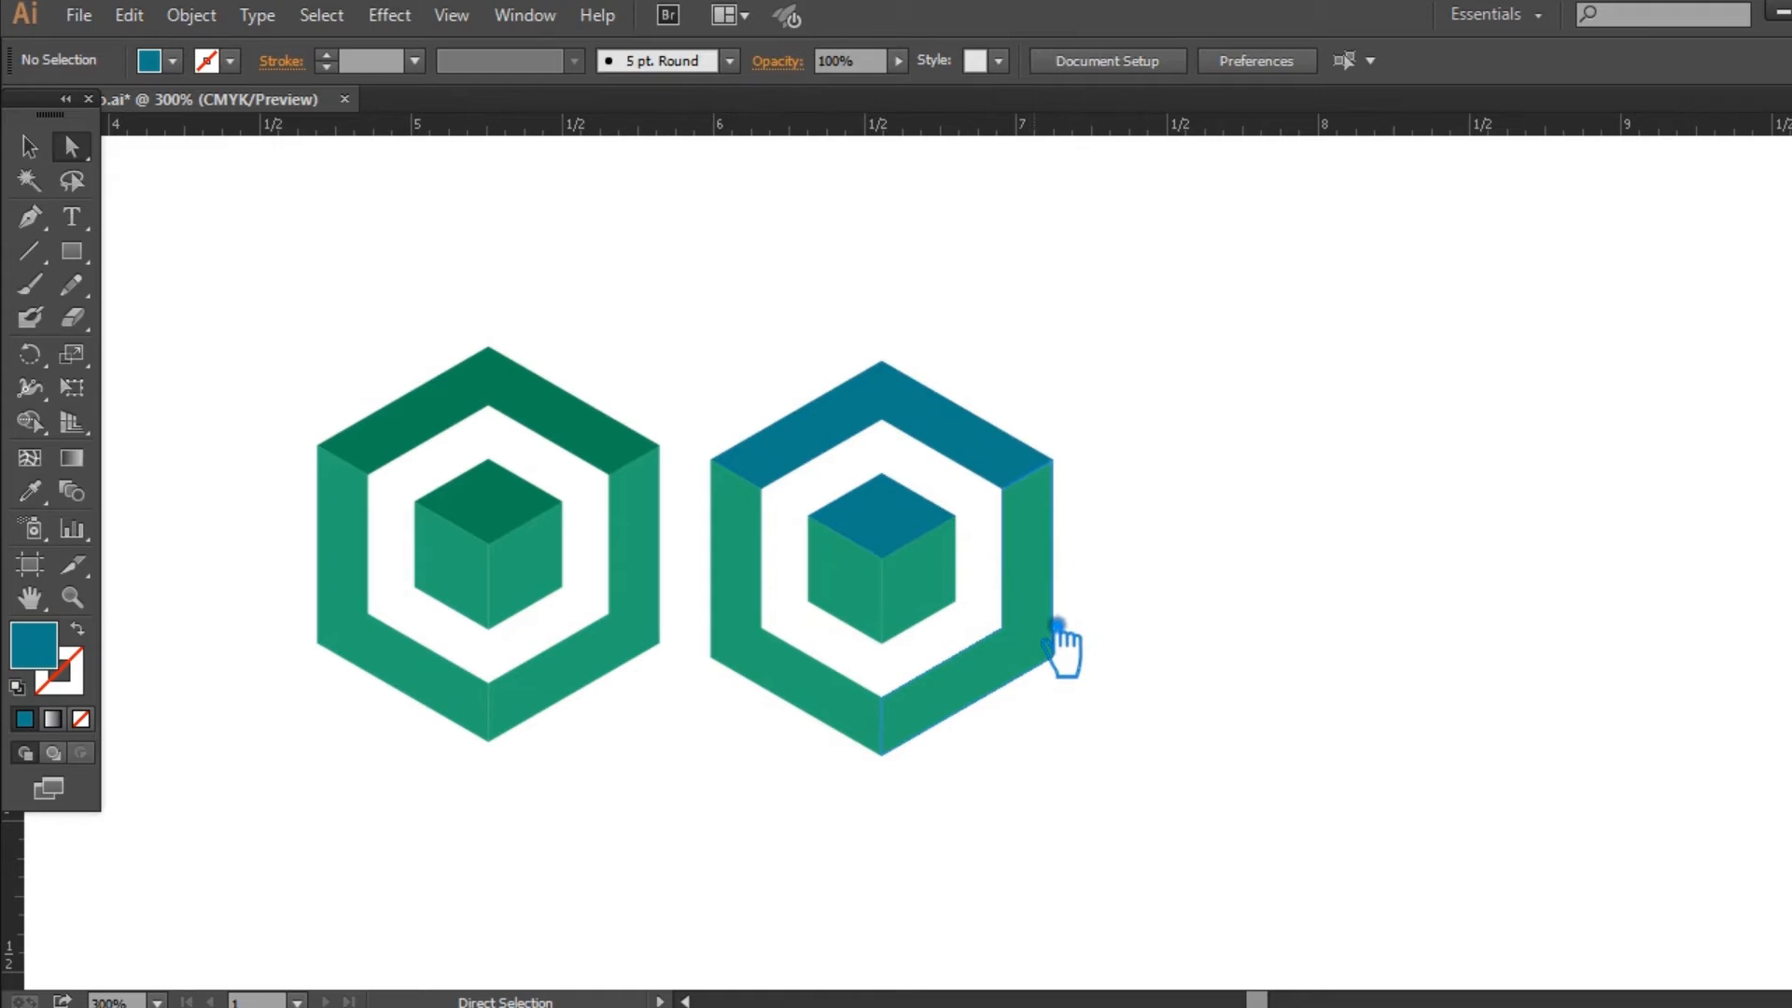
# Give the copied logo's green cube sides and lower ring segments the upper segment's dark blue with the Eyedropper
pyautogui.click(1059, 644)
pyautogui.keyDown('shift'); pyautogui.click(936, 588); pyautogui.keyUp('shift')
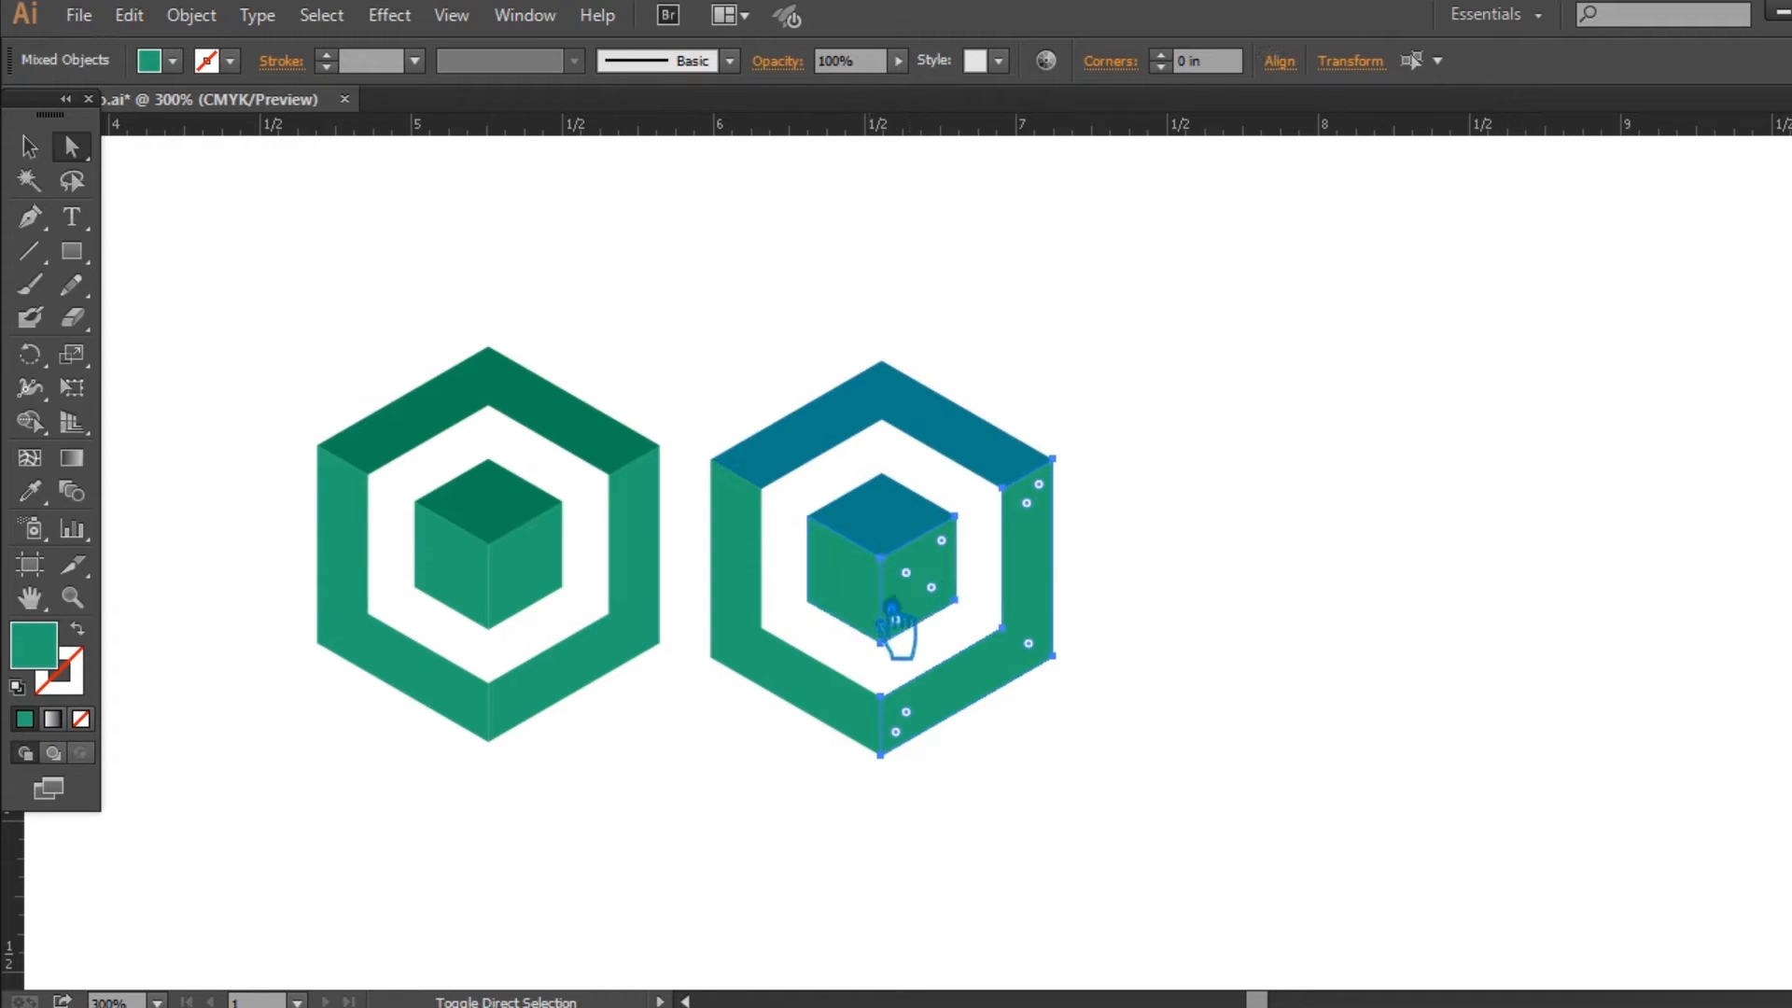
pyautogui.keyDown('shift'); pyautogui.click(858, 609); pyautogui.keyUp('shift')
pyautogui.keyDown('shift'); pyautogui.click(793, 686); pyautogui.keyUp('shift')
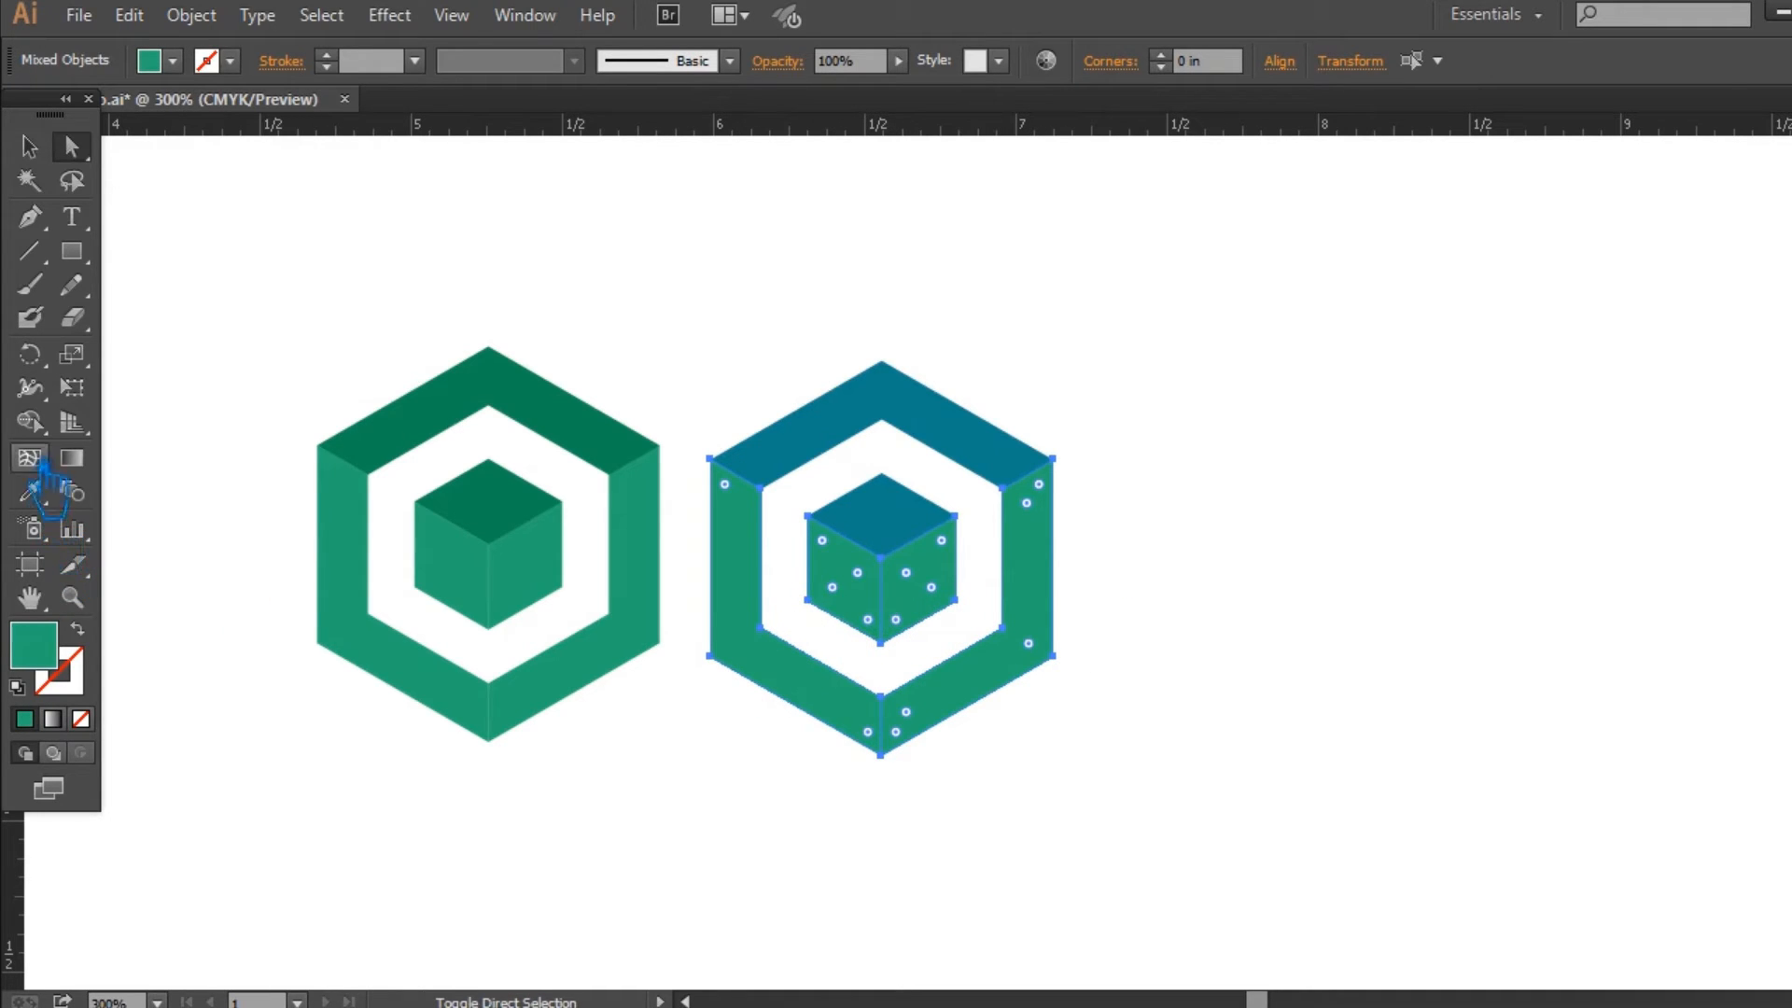
pyautogui.click(31, 491)
pyautogui.click(943, 425)
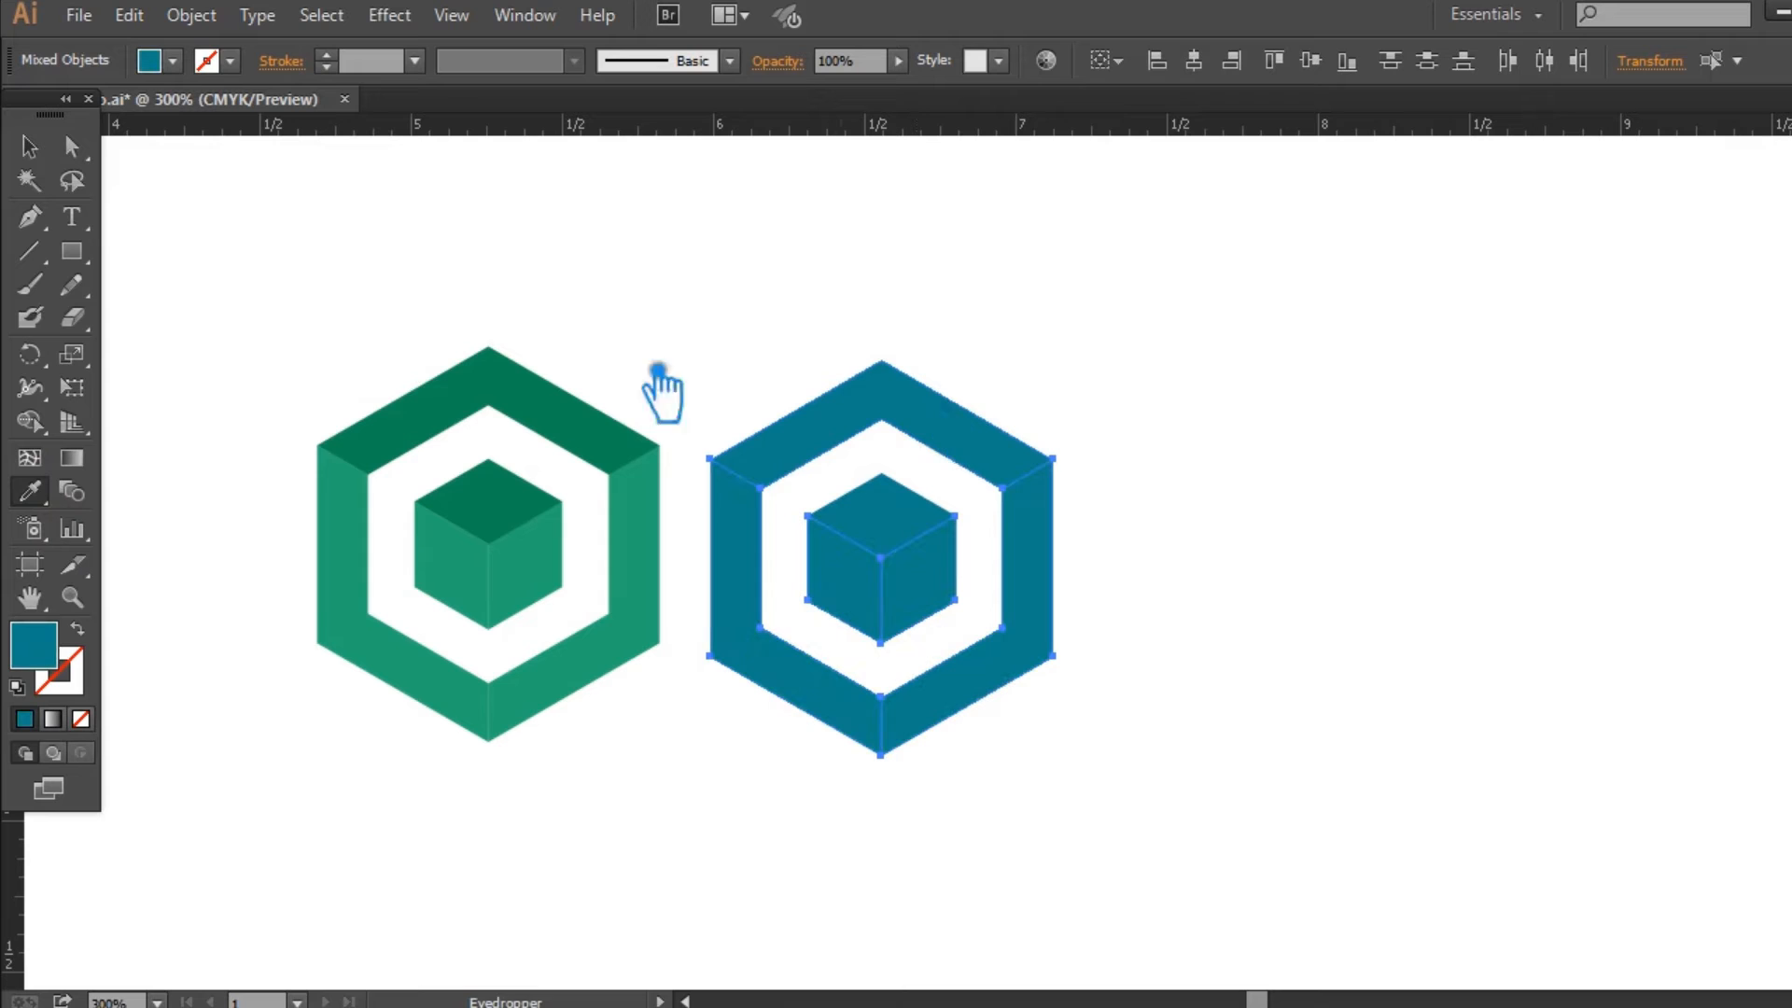
# Lighten the fill of the blue logo's cube sides and lower ring segments to a bright blue
pyautogui.click(34, 146)
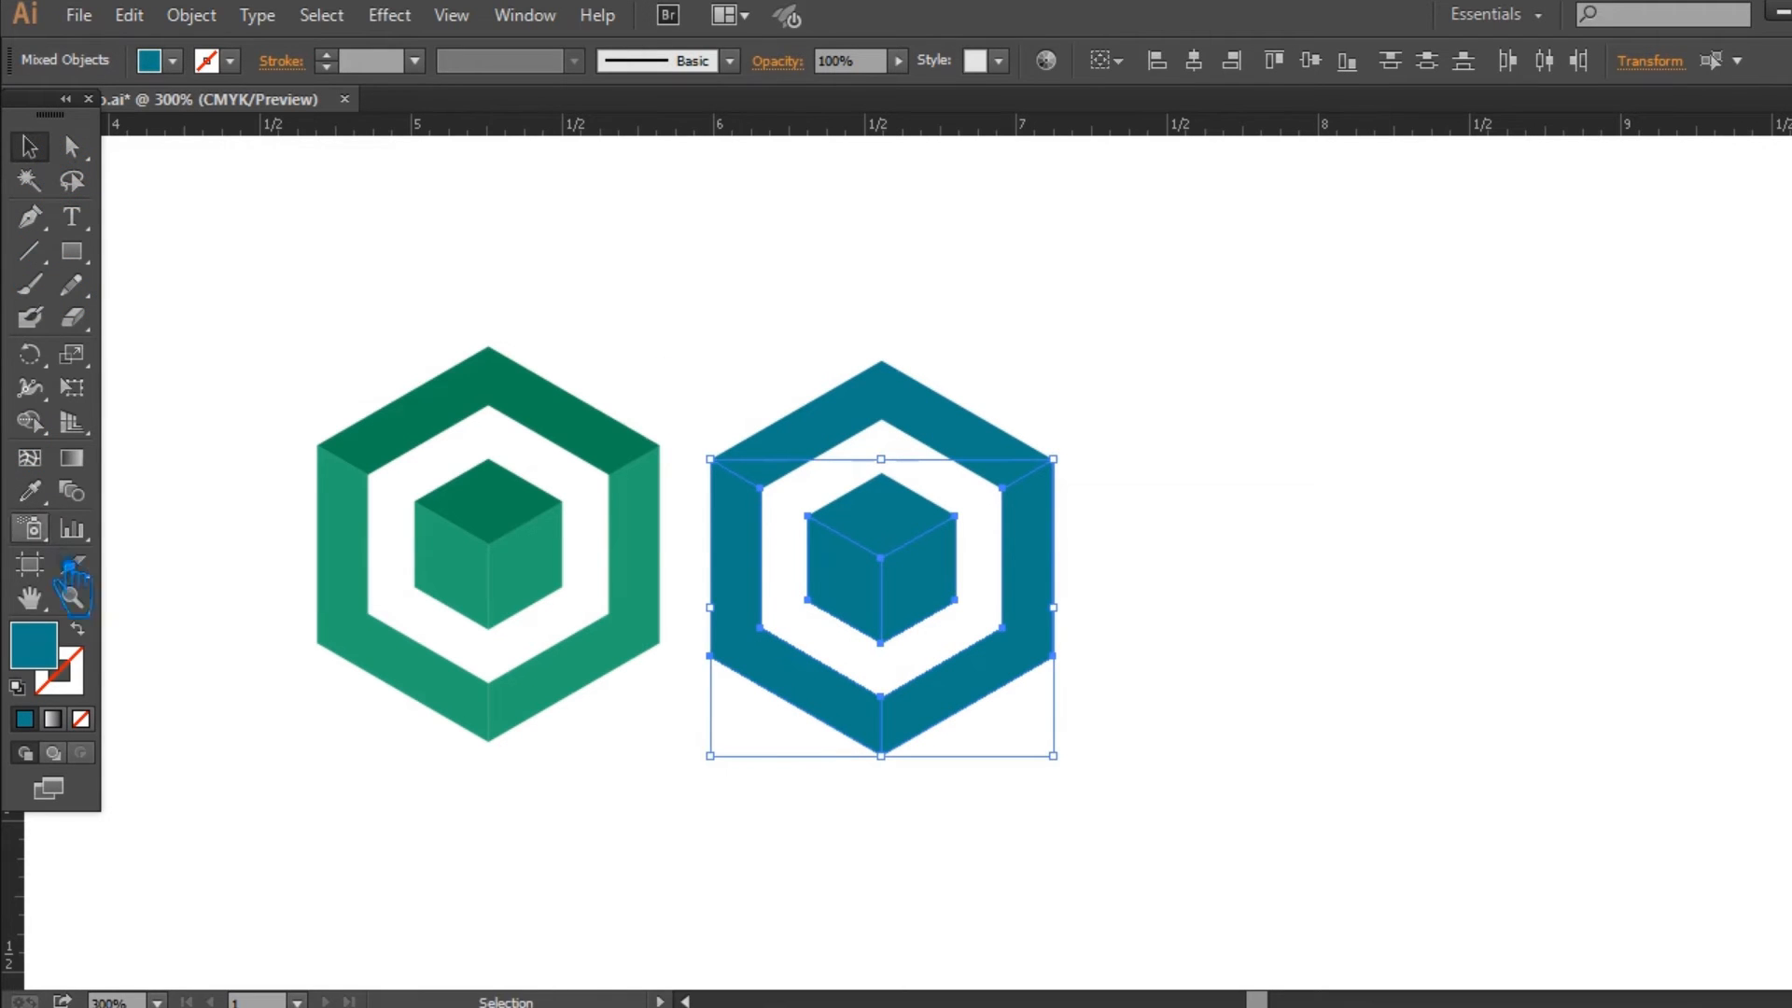
pyautogui.doubleClick(38, 647)
pyautogui.moveTo(725, 248); pyautogui.dragTo(691, 188)
pyautogui.click(1098, 115)
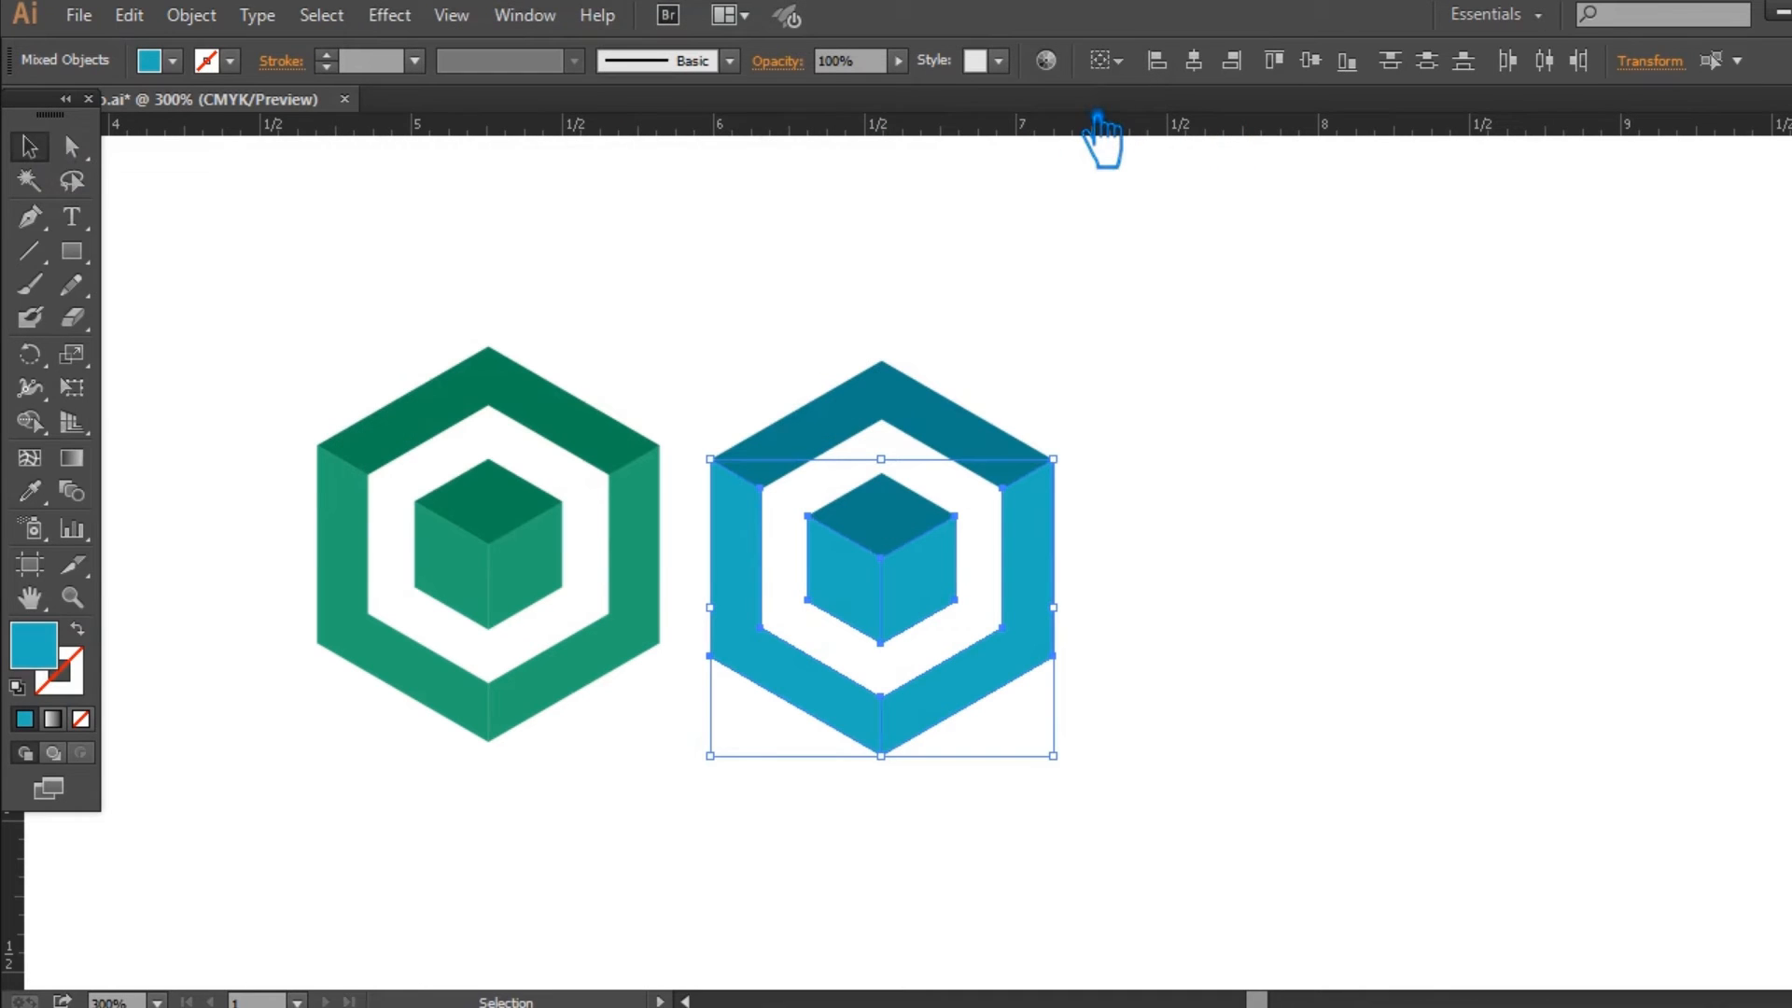
pyautogui.click(410, 233)
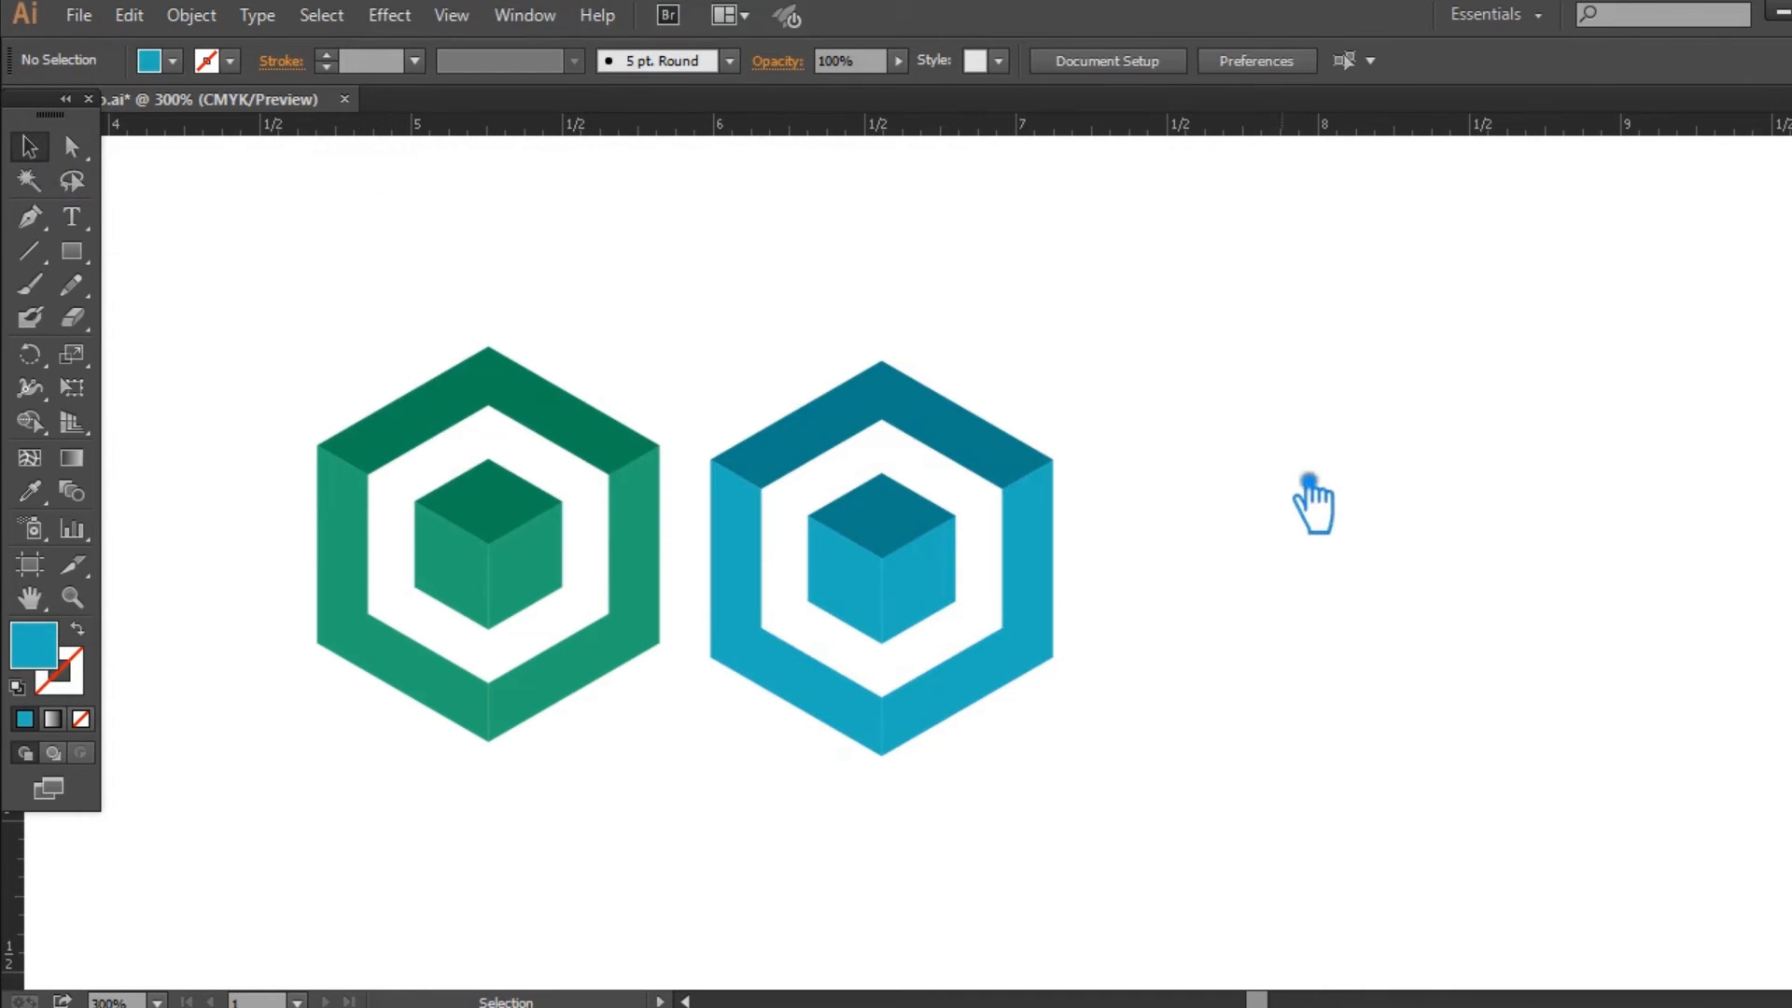
# Duplicate the blue logo and place the copy beside it as the third in the row
pyautogui.moveTo(1313, 699); pyautogui.dragTo(1230, 701)
pyautogui.moveTo(1041, 762); pyautogui.dragTo(705, 373)
pyautogui.moveTo(879, 600); pyautogui.dragTo(1275, 605)
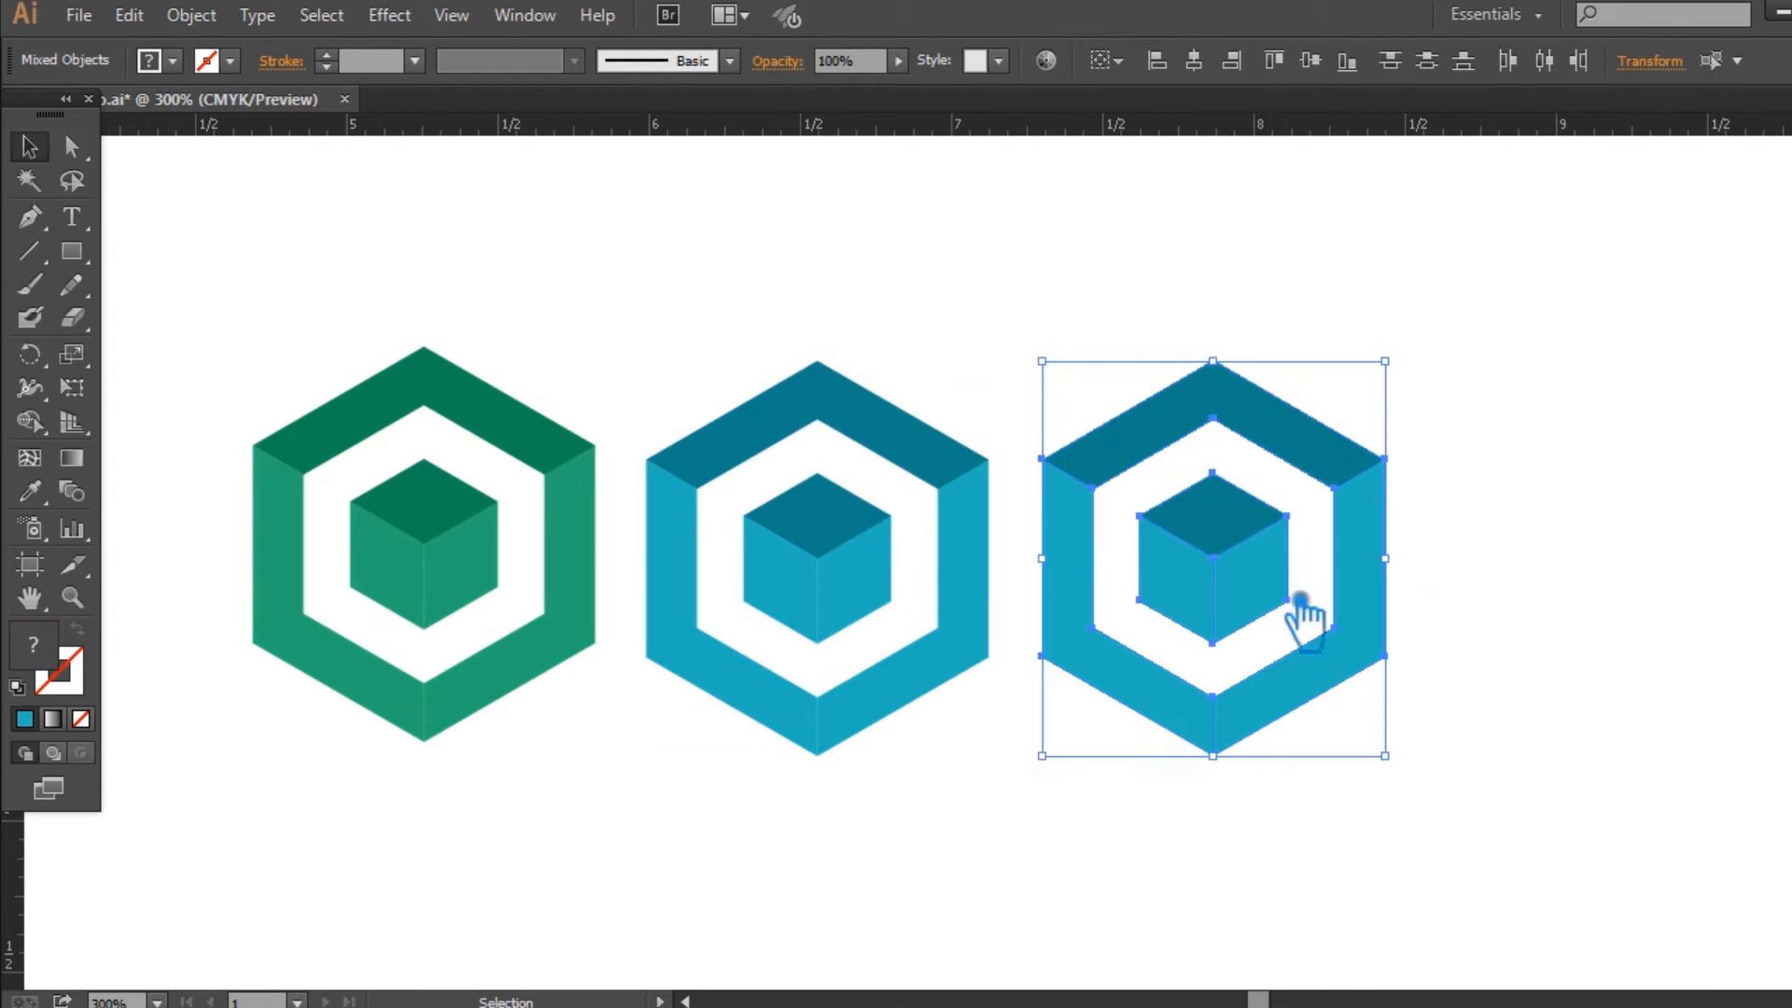
pyautogui.click(1558, 623)
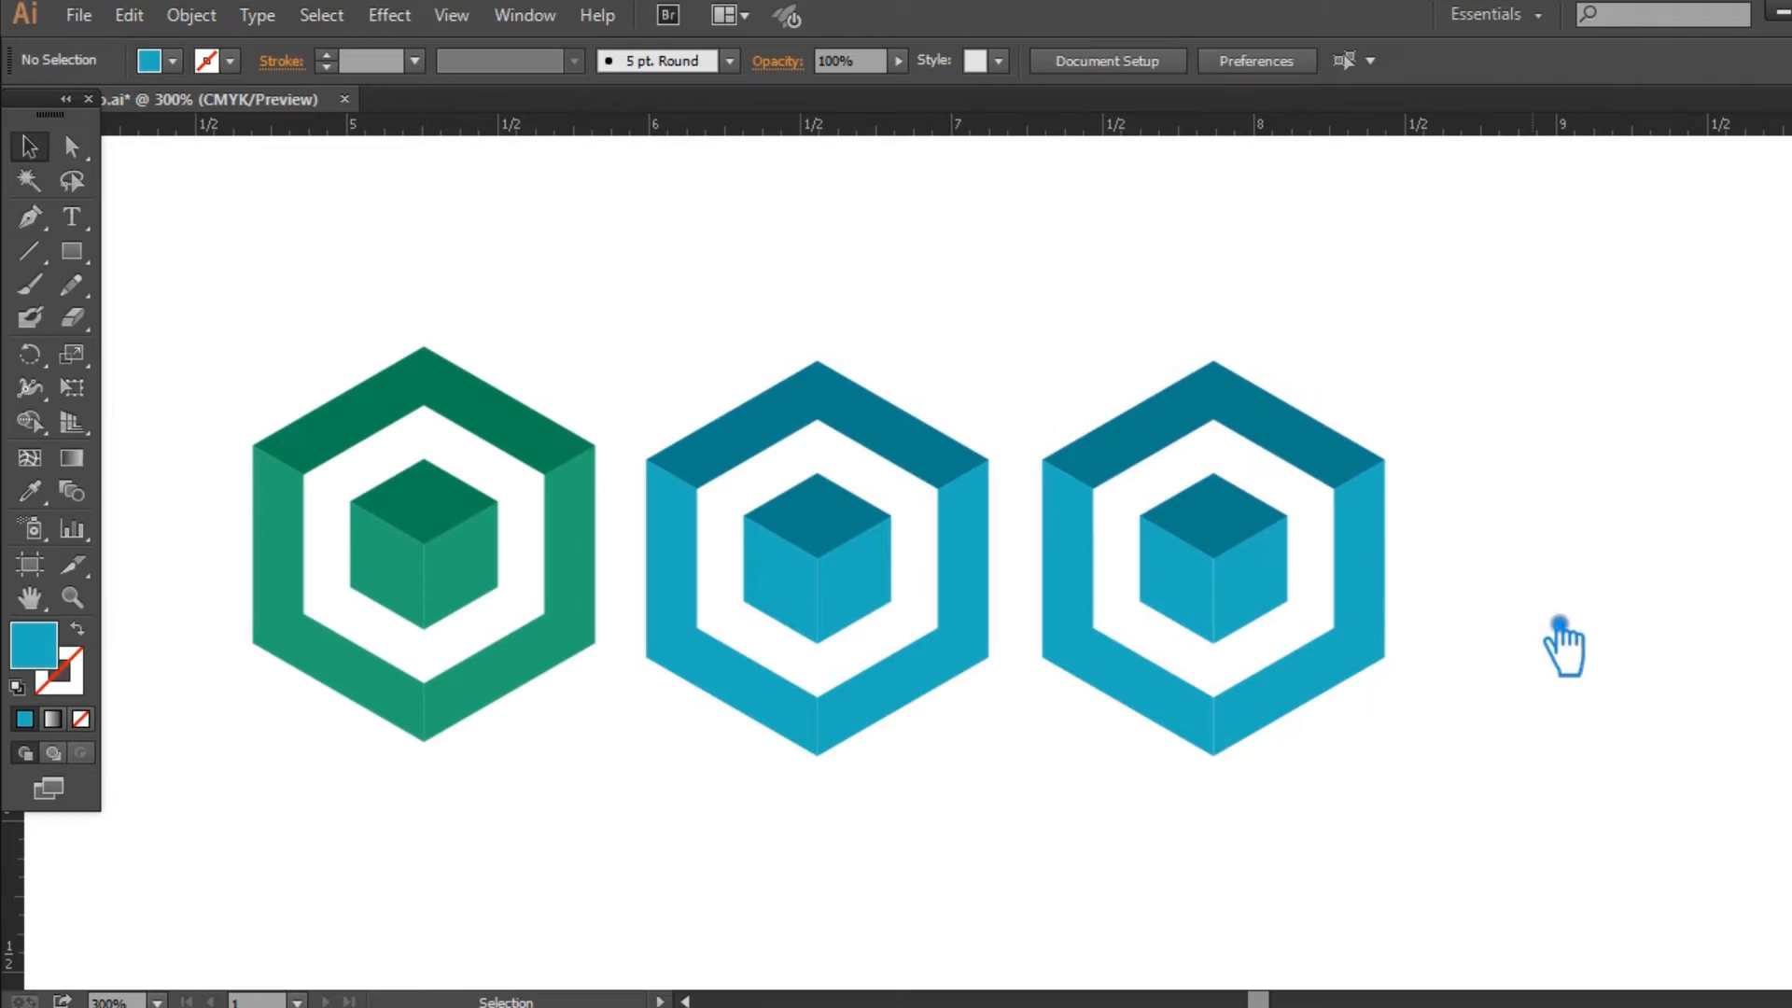
pyautogui.click(1295, 450)
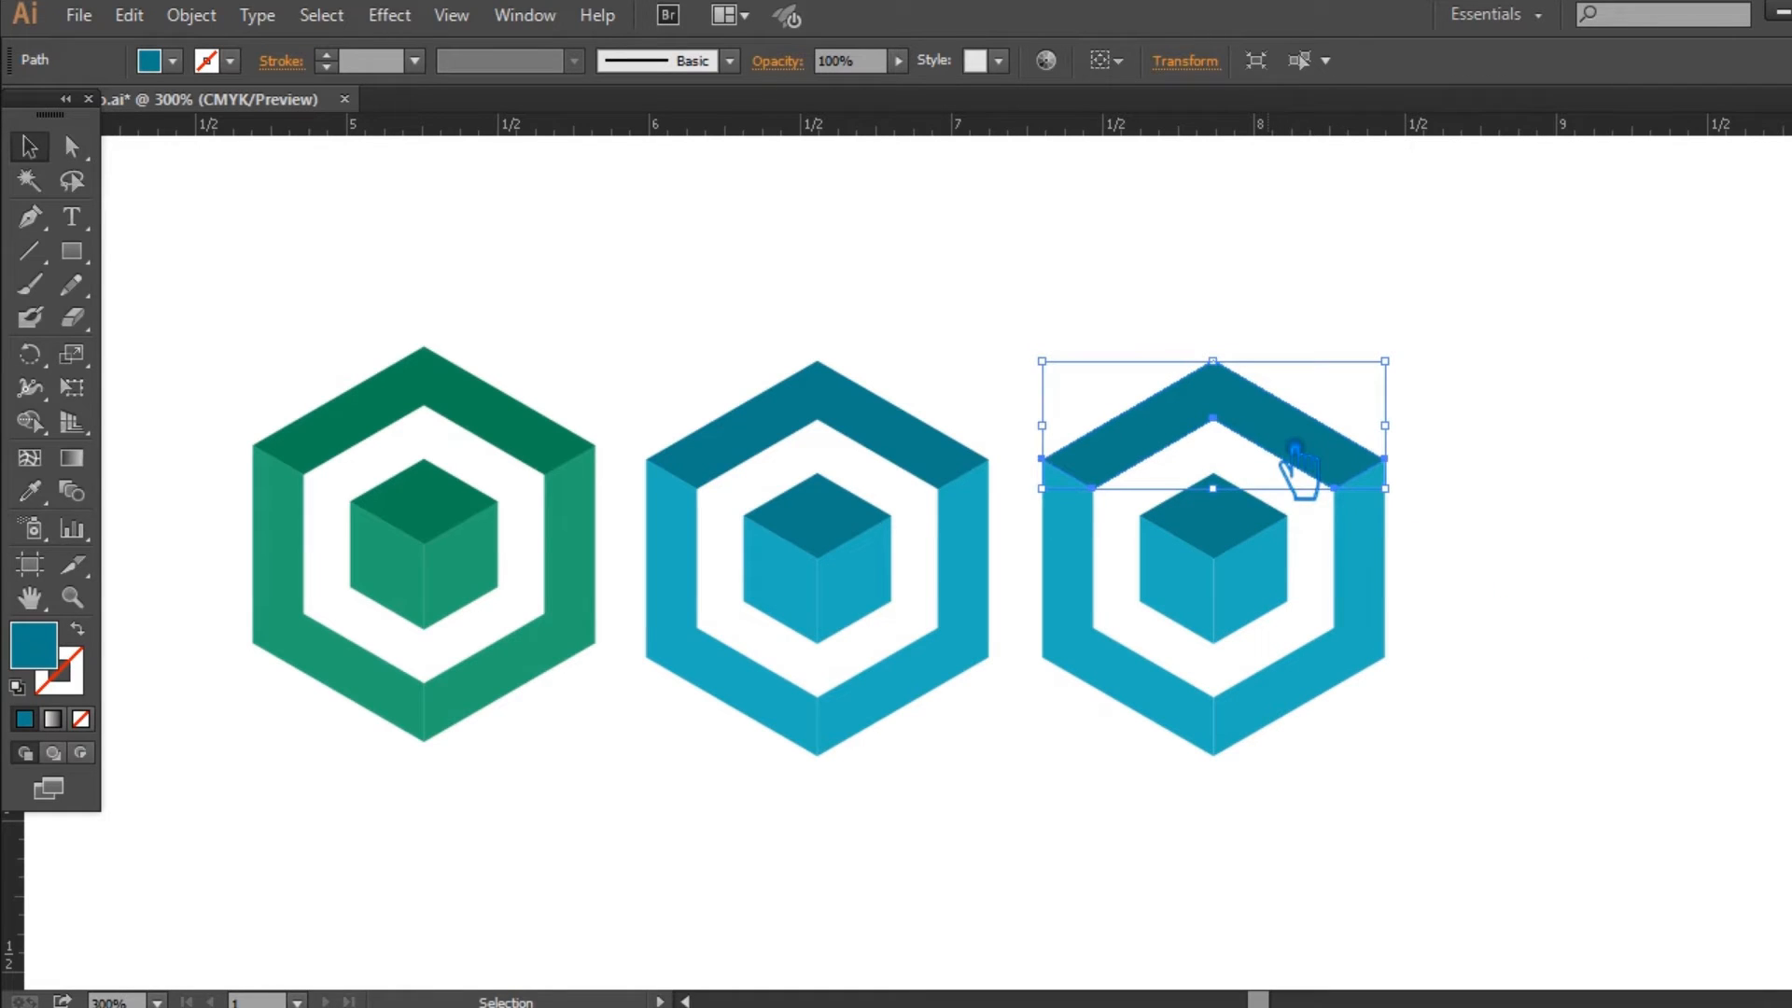
pyautogui.keyDown('shift'); pyautogui.click(1228, 551); pyautogui.keyUp('shift')
pyautogui.click(1532, 485)
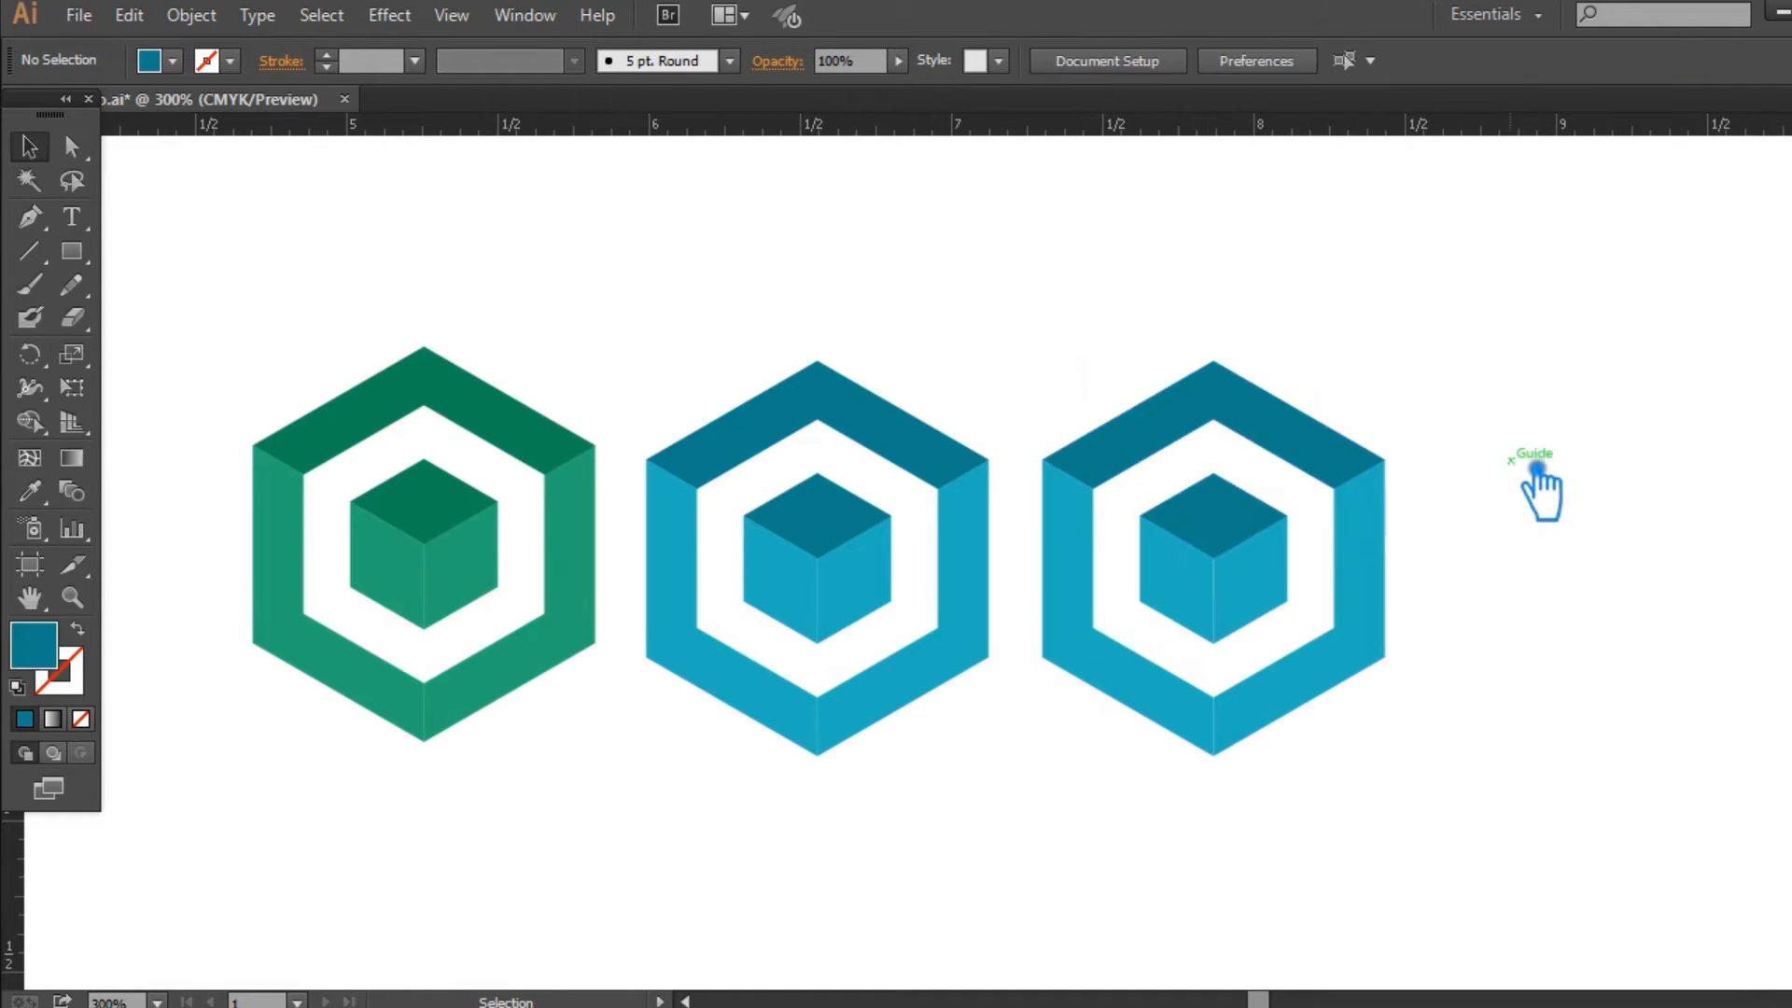
# Recolour the third logo's upper ring segment and cube top brownish orange
pyautogui.press('a')
pyautogui.click(1213, 509)
pyautogui.keyDown('shift'); pyautogui.click(1216, 427); pyautogui.keyUp('shift')
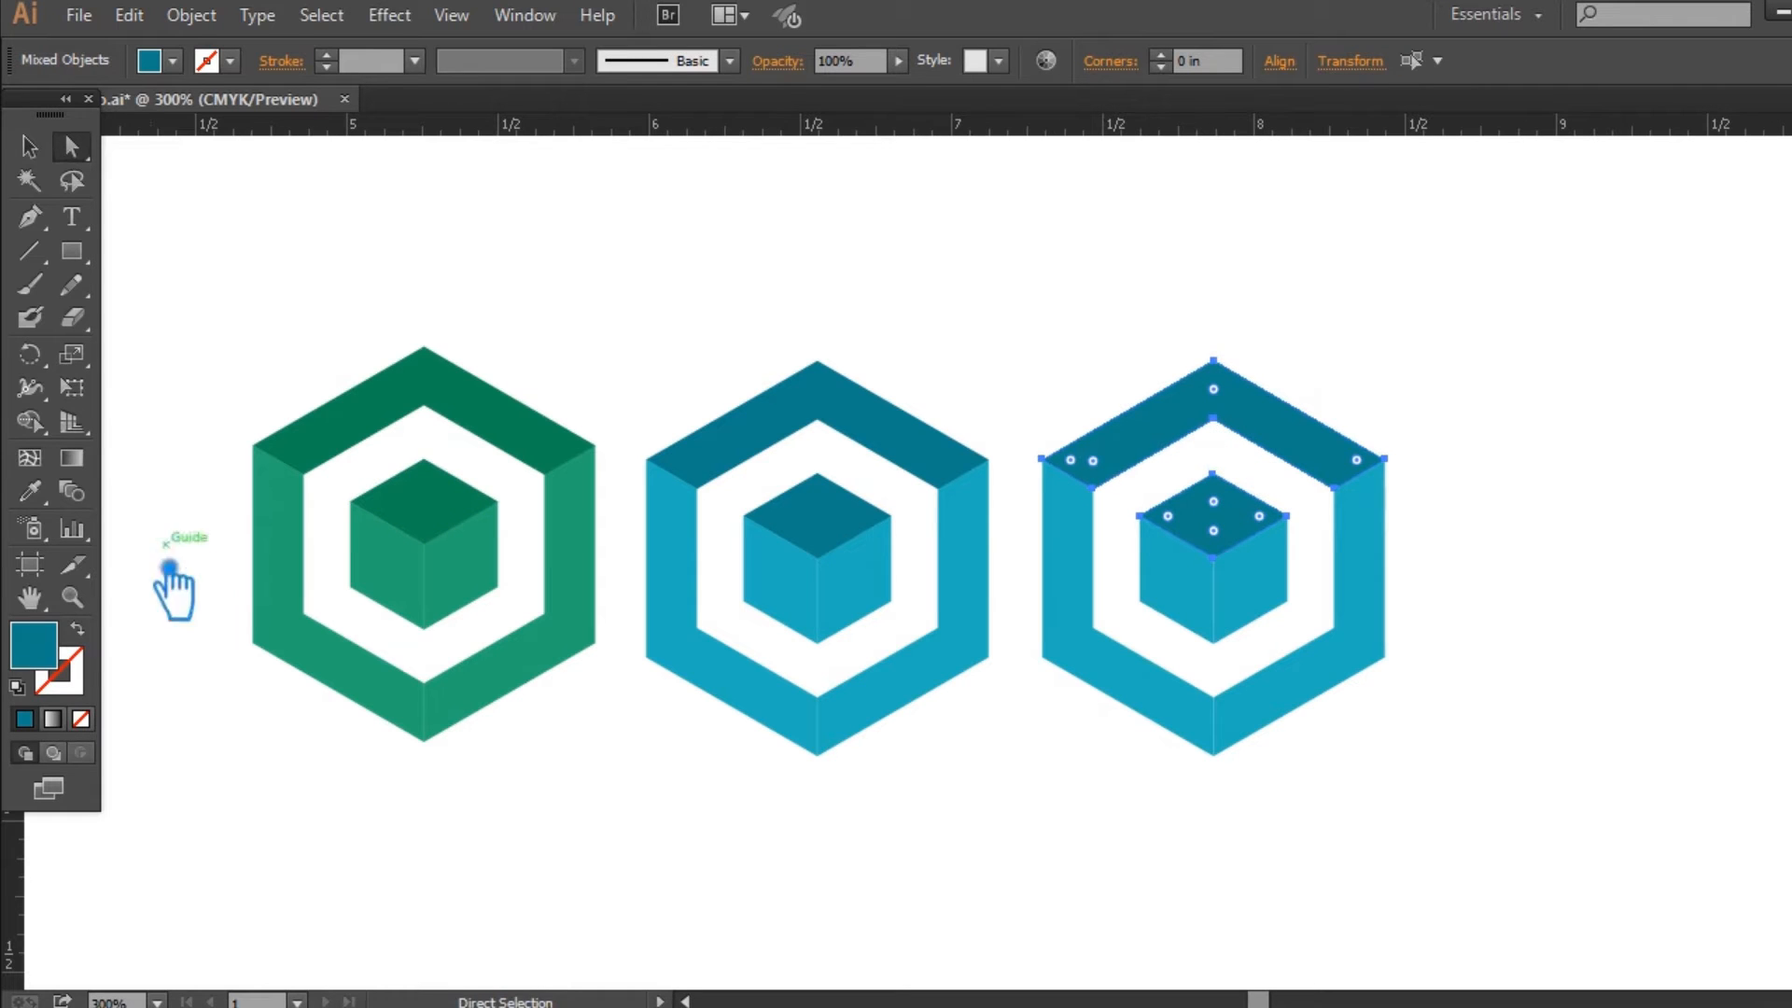
pyautogui.doubleClick(34, 646)
pyautogui.moveTo(805, 419); pyautogui.dragTo(811, 422)
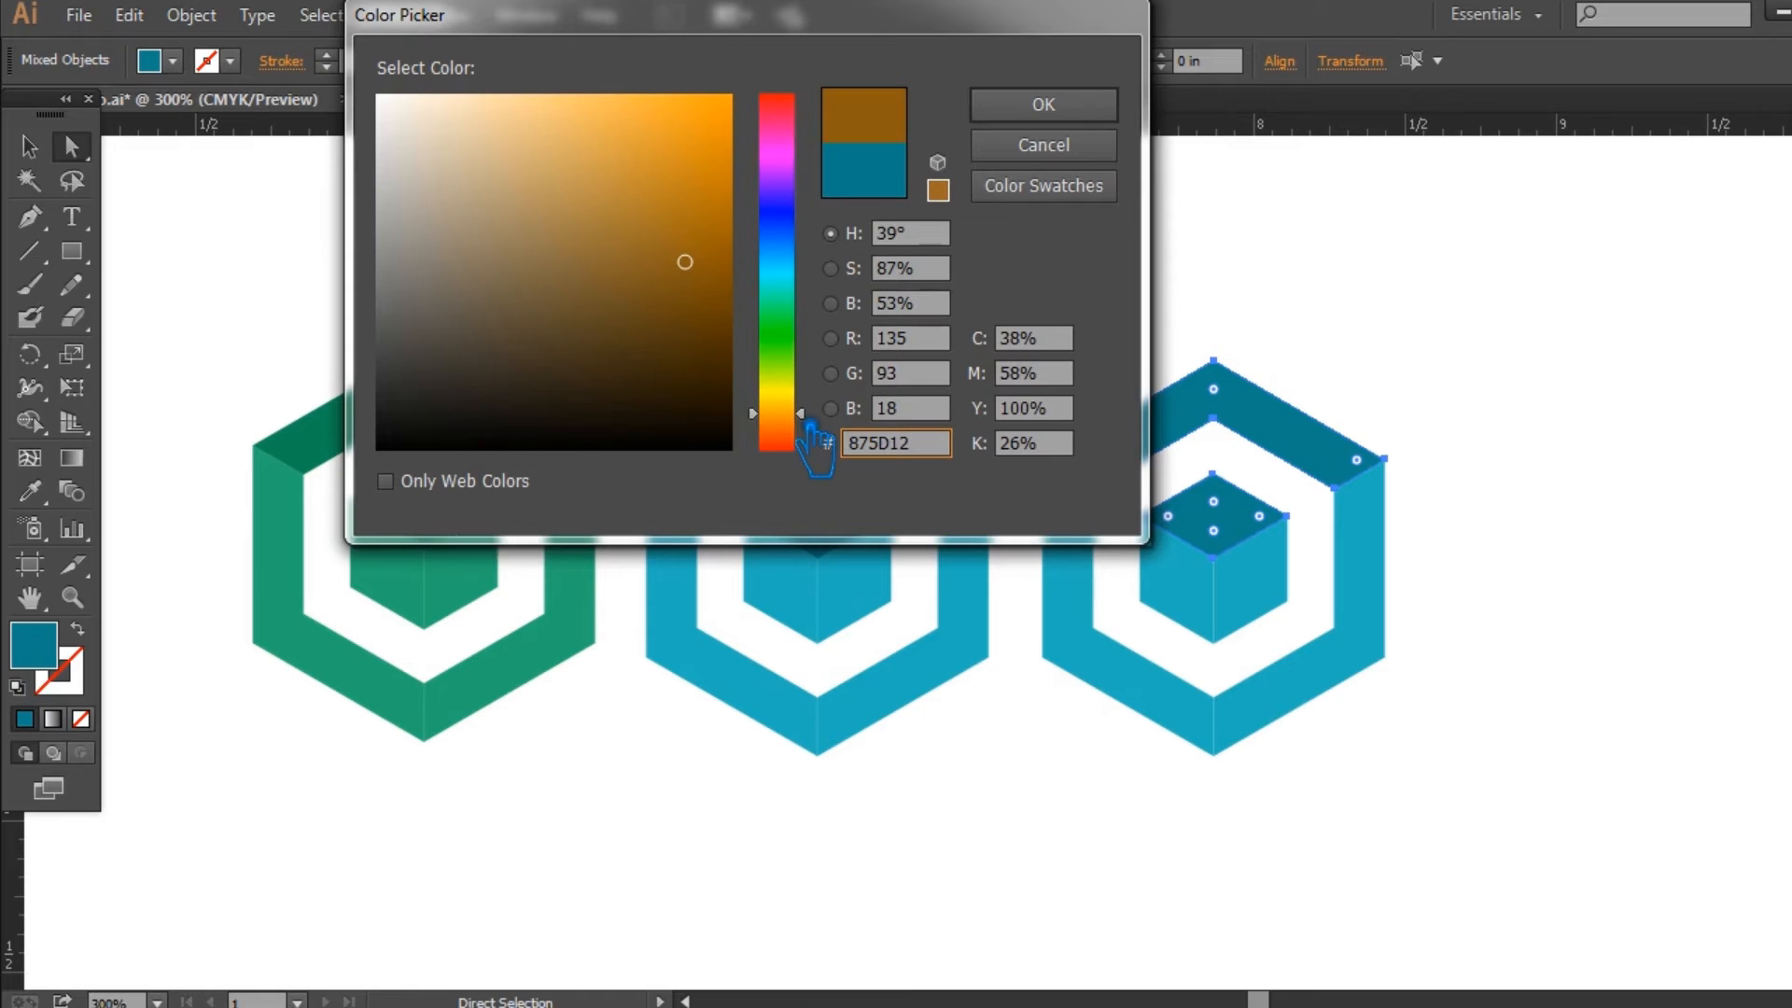
pyautogui.moveTo(717, 295); pyautogui.dragTo(718, 247)
pyautogui.click(1036, 116)
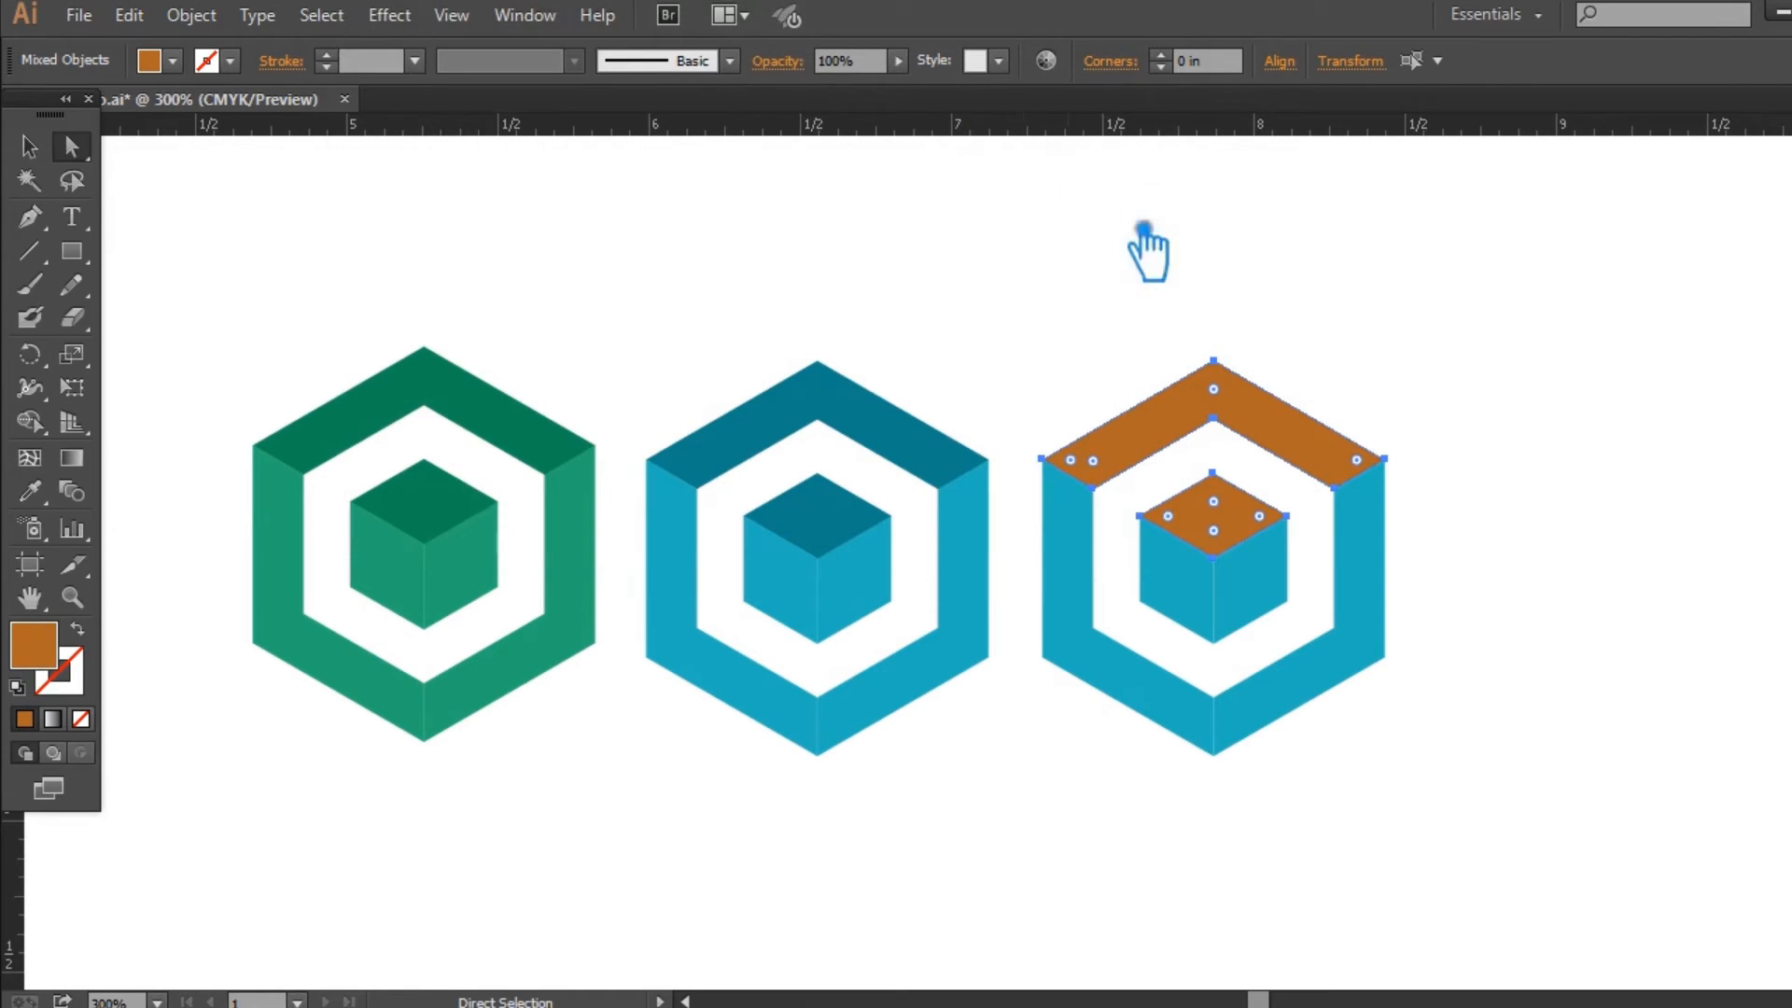
pyautogui.click(1463, 431)
# Give the third logo's right cube face and right ring segment the upper segment's brownish orange with the Eyedropper
pyautogui.click(1409, 624)
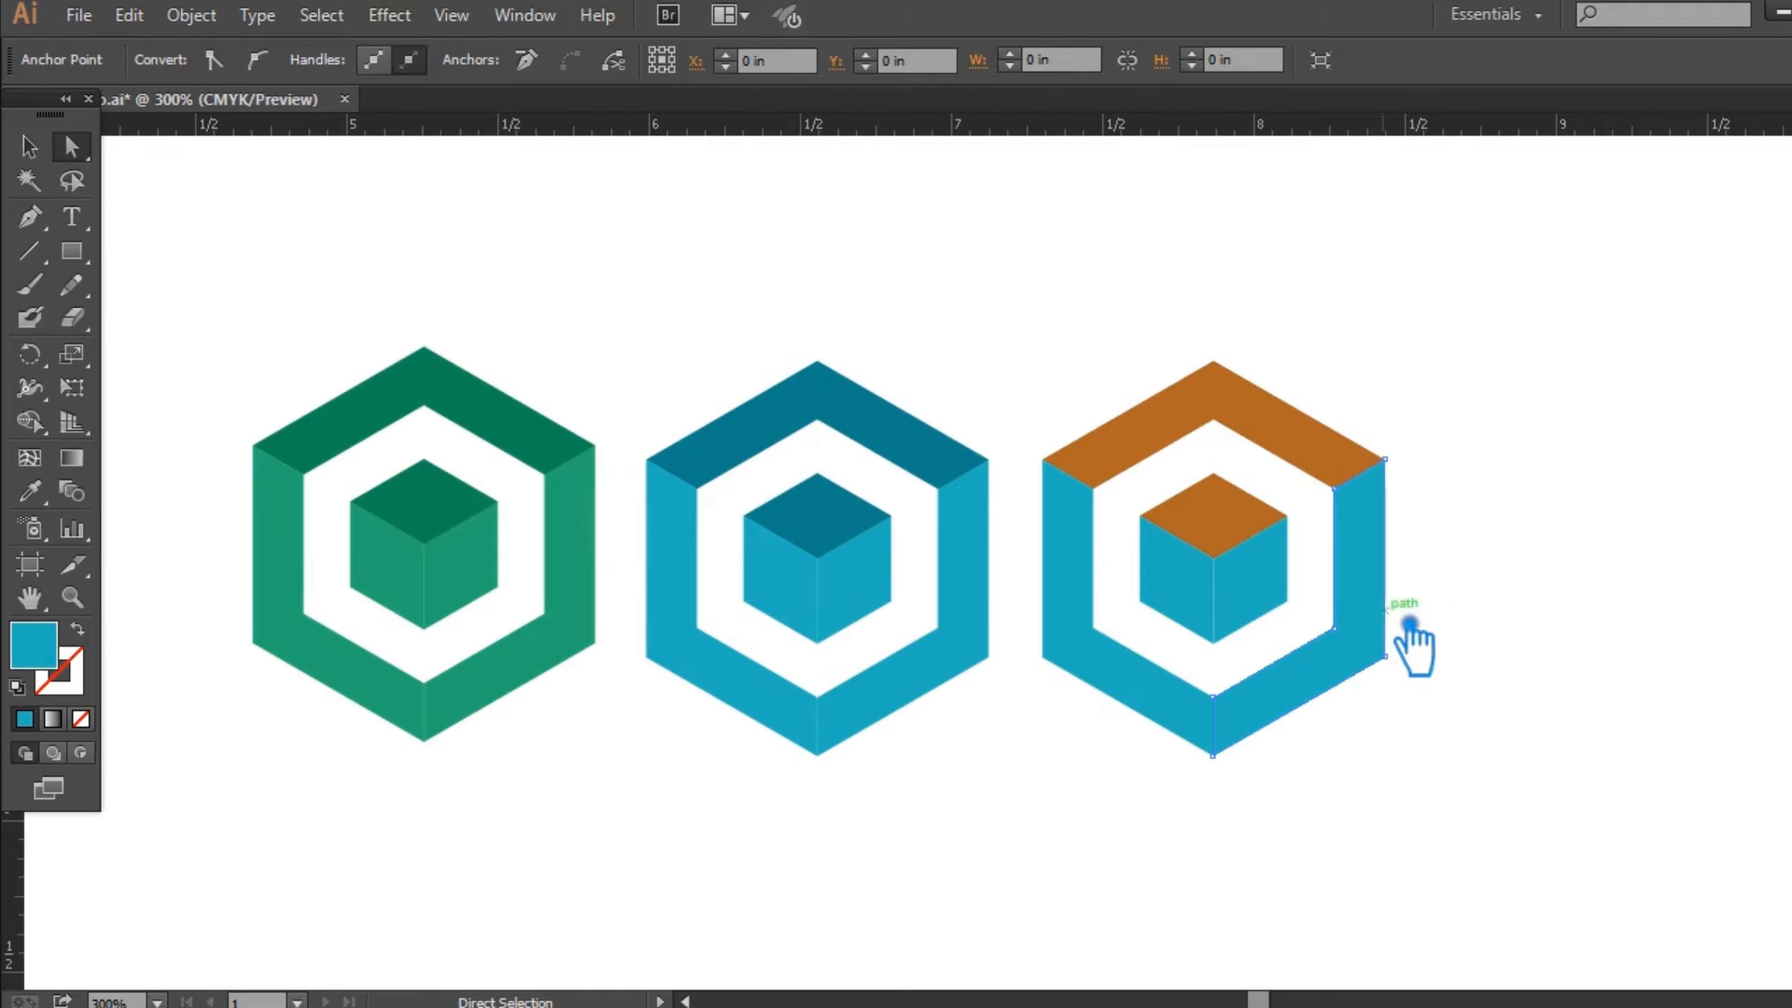
pyautogui.keyDown('shift'); pyautogui.click(1262, 595); pyautogui.keyUp('shift')
pyautogui.click(29, 251)
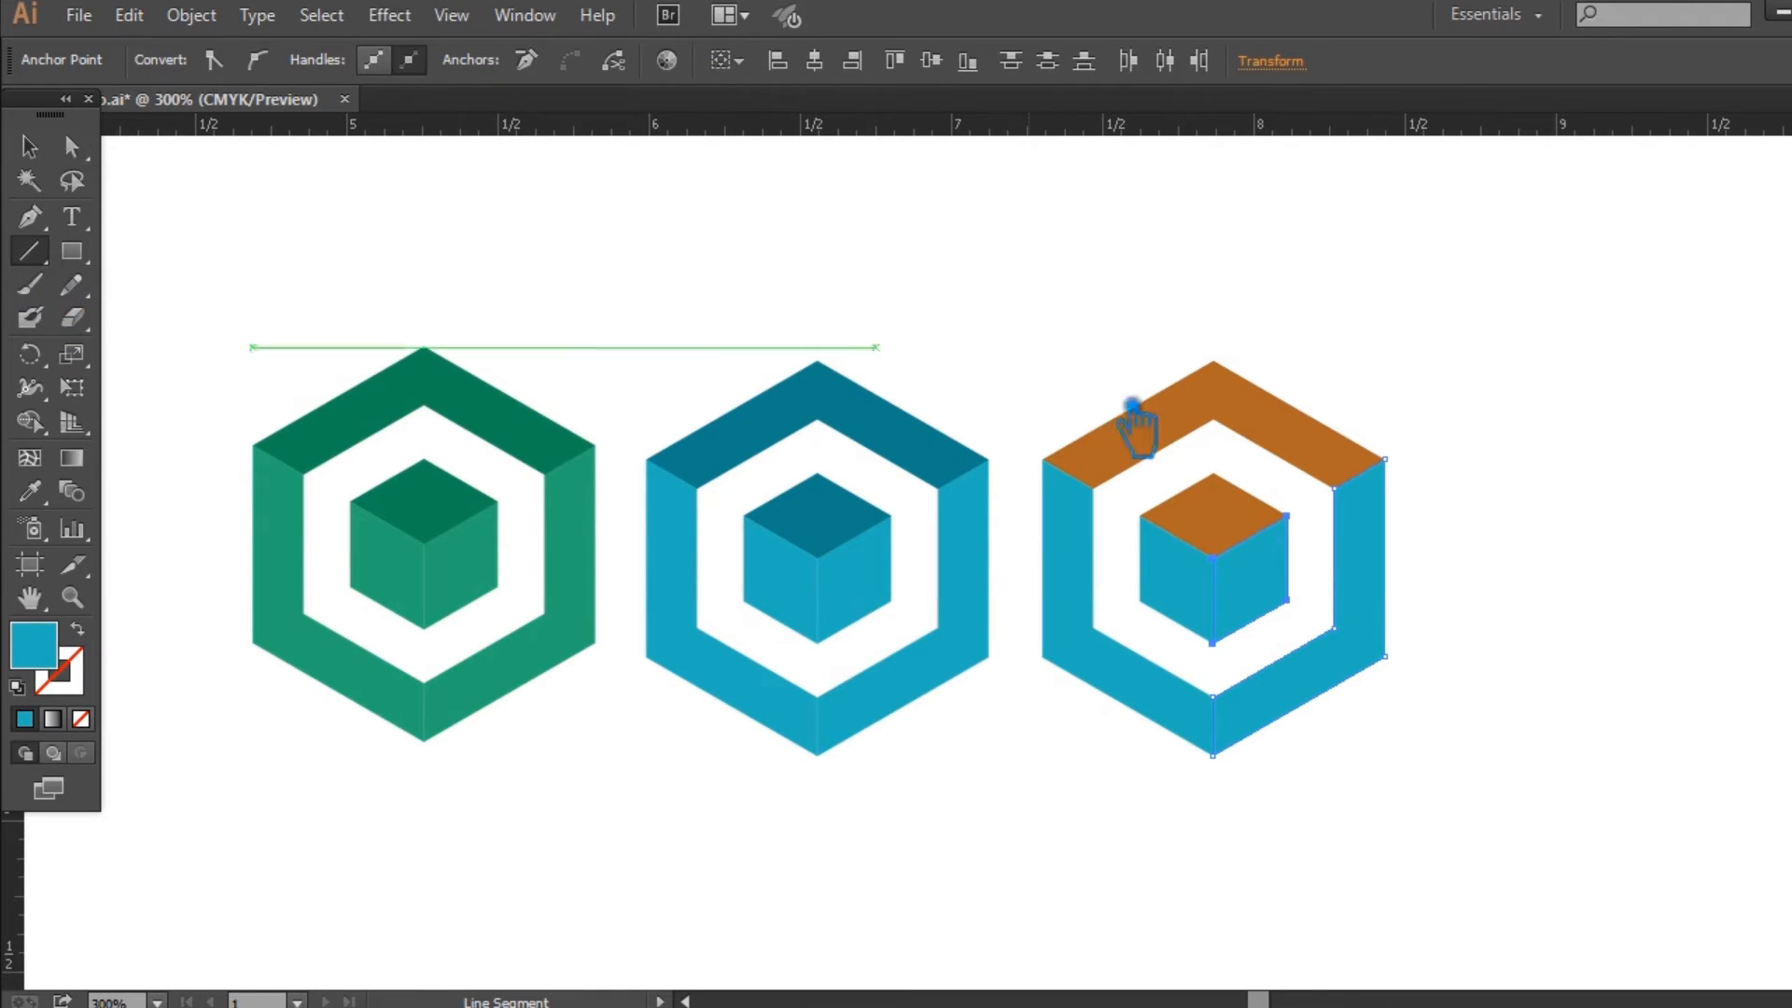
pyautogui.click(1178, 392)
pyautogui.click(1076, 598)
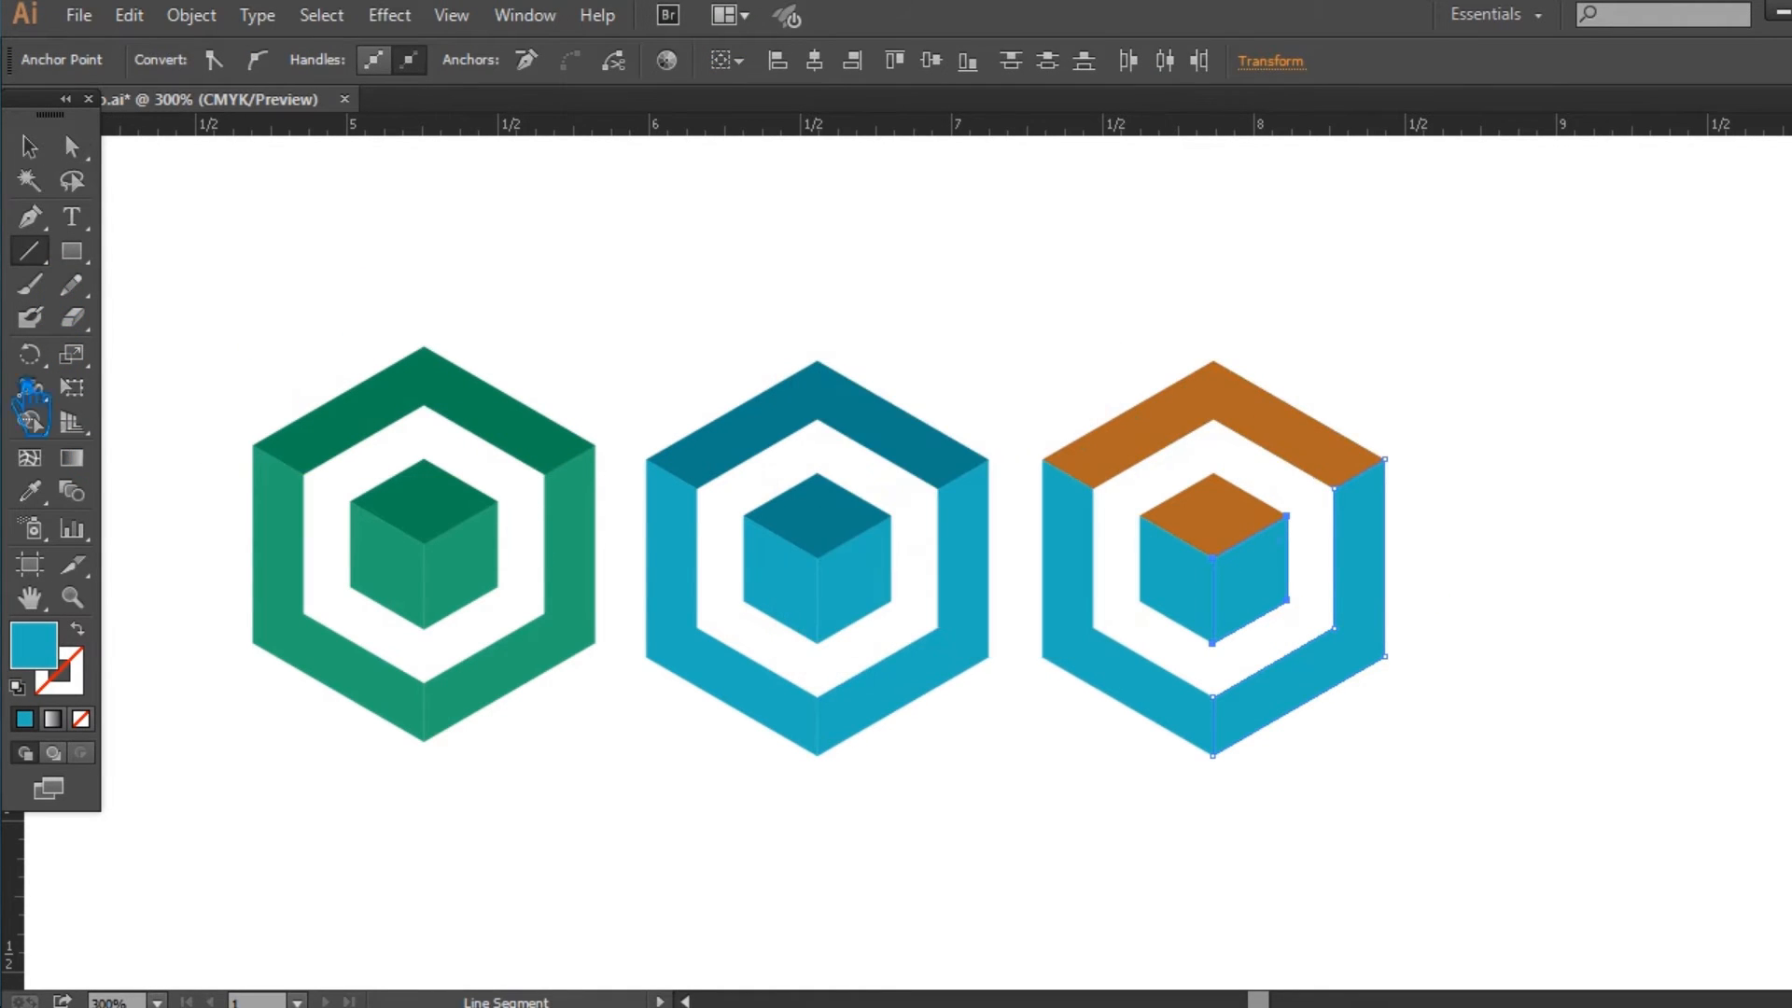
pyautogui.click(29, 491)
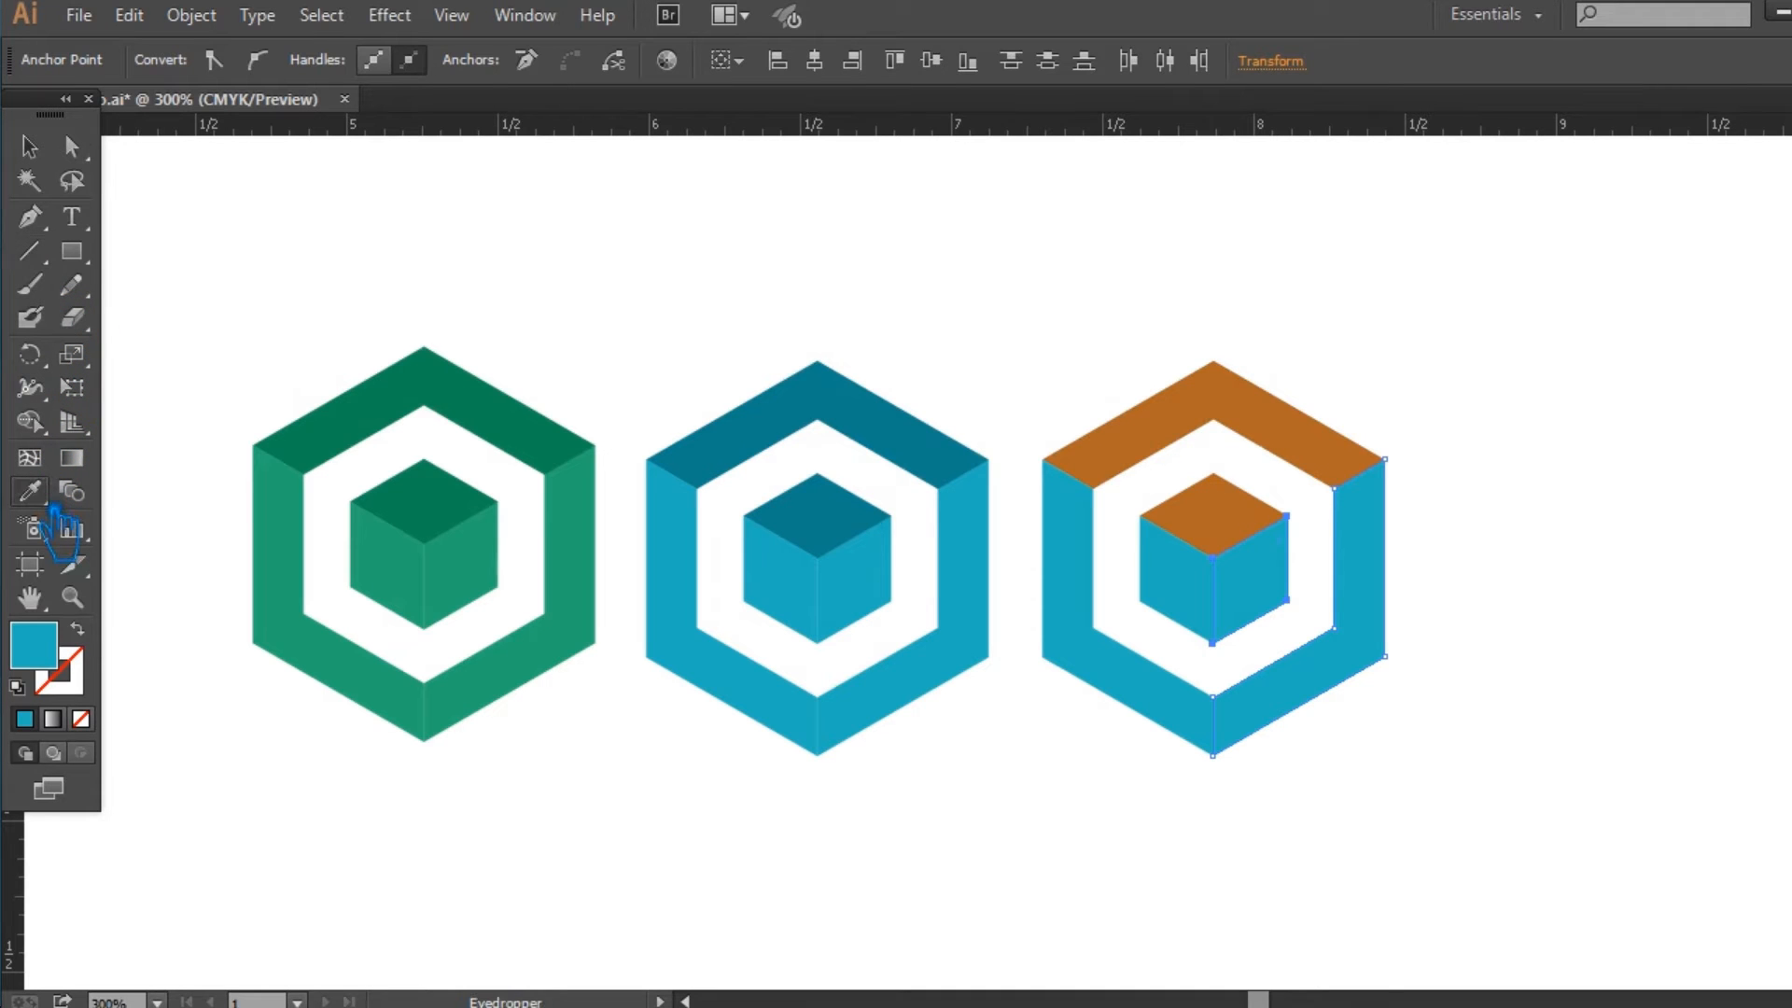
pyautogui.click(1180, 457)
# Lighten the fill of the third logo's right cube face and right ring segment to bright orange (#D37129)
pyautogui.doubleClick(34, 644)
pyautogui.moveTo(677, 237)
pyautogui.mouseDown()
pyautogui.moveTo(656, 164)
pyautogui.moveTo(694, 167)
pyautogui.mouseUp()
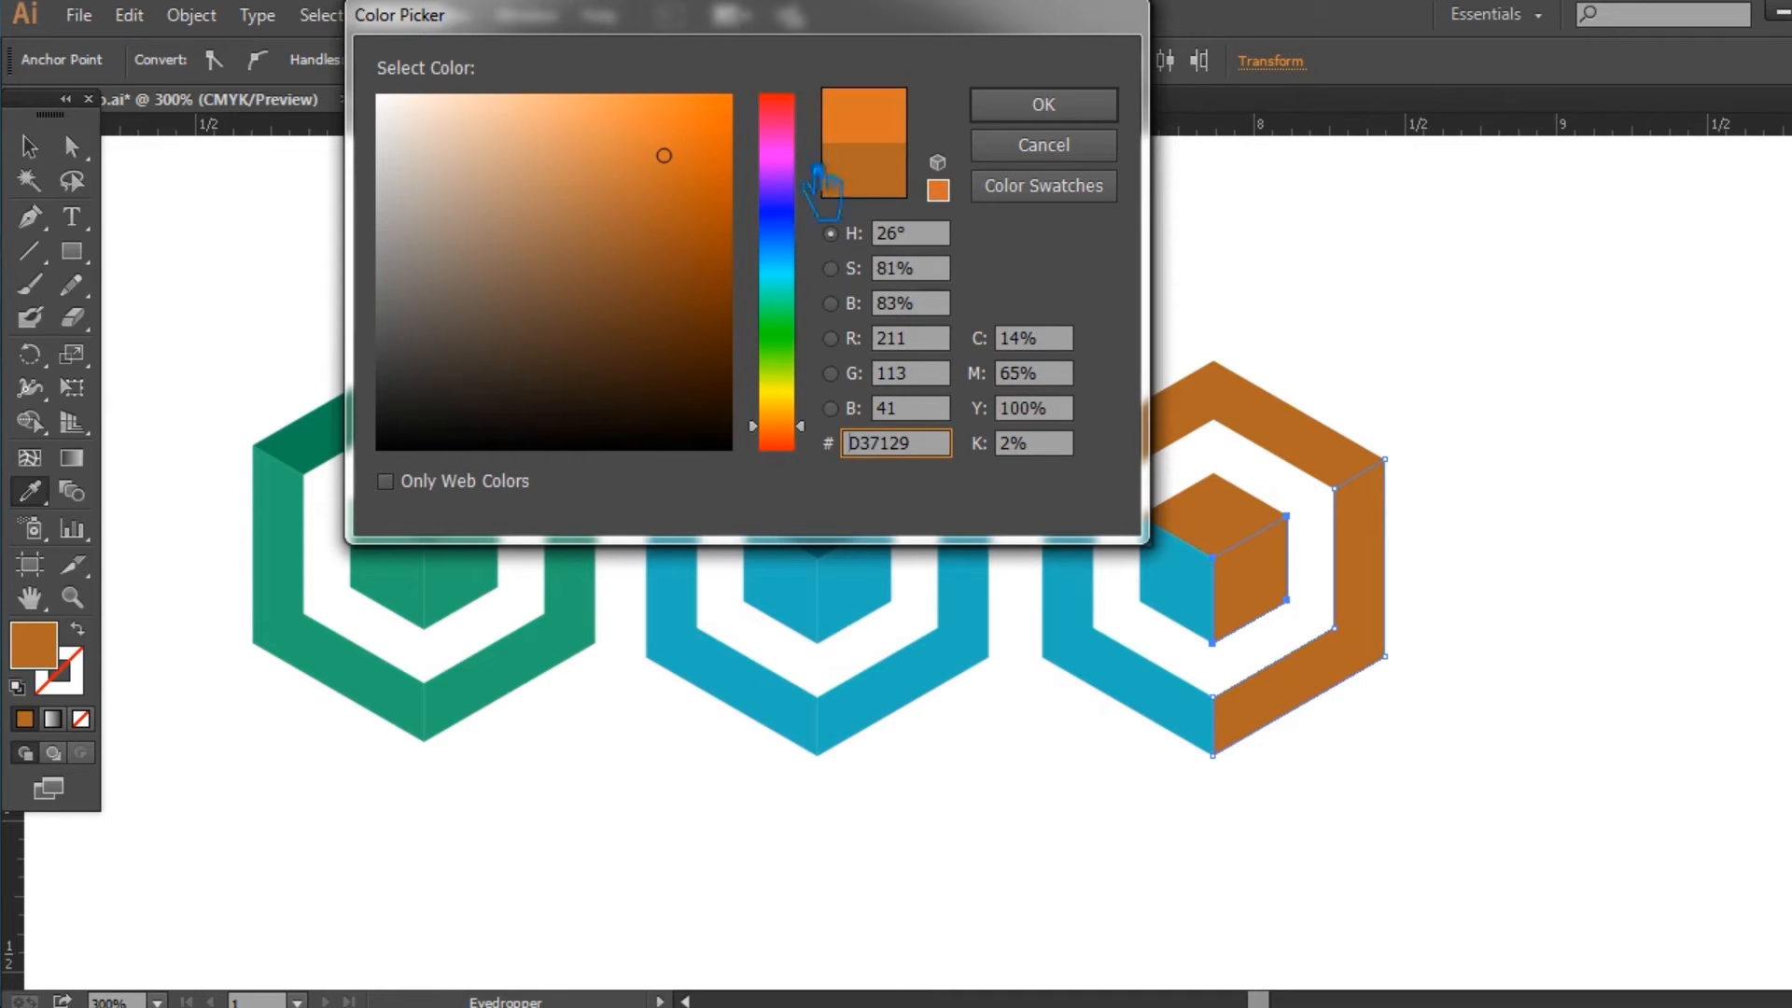
pyautogui.click(1043, 111)
# Give the third logo's left cube face and left ring segment the right segment's bright orange with the Eyedropper
pyautogui.click(28, 147)
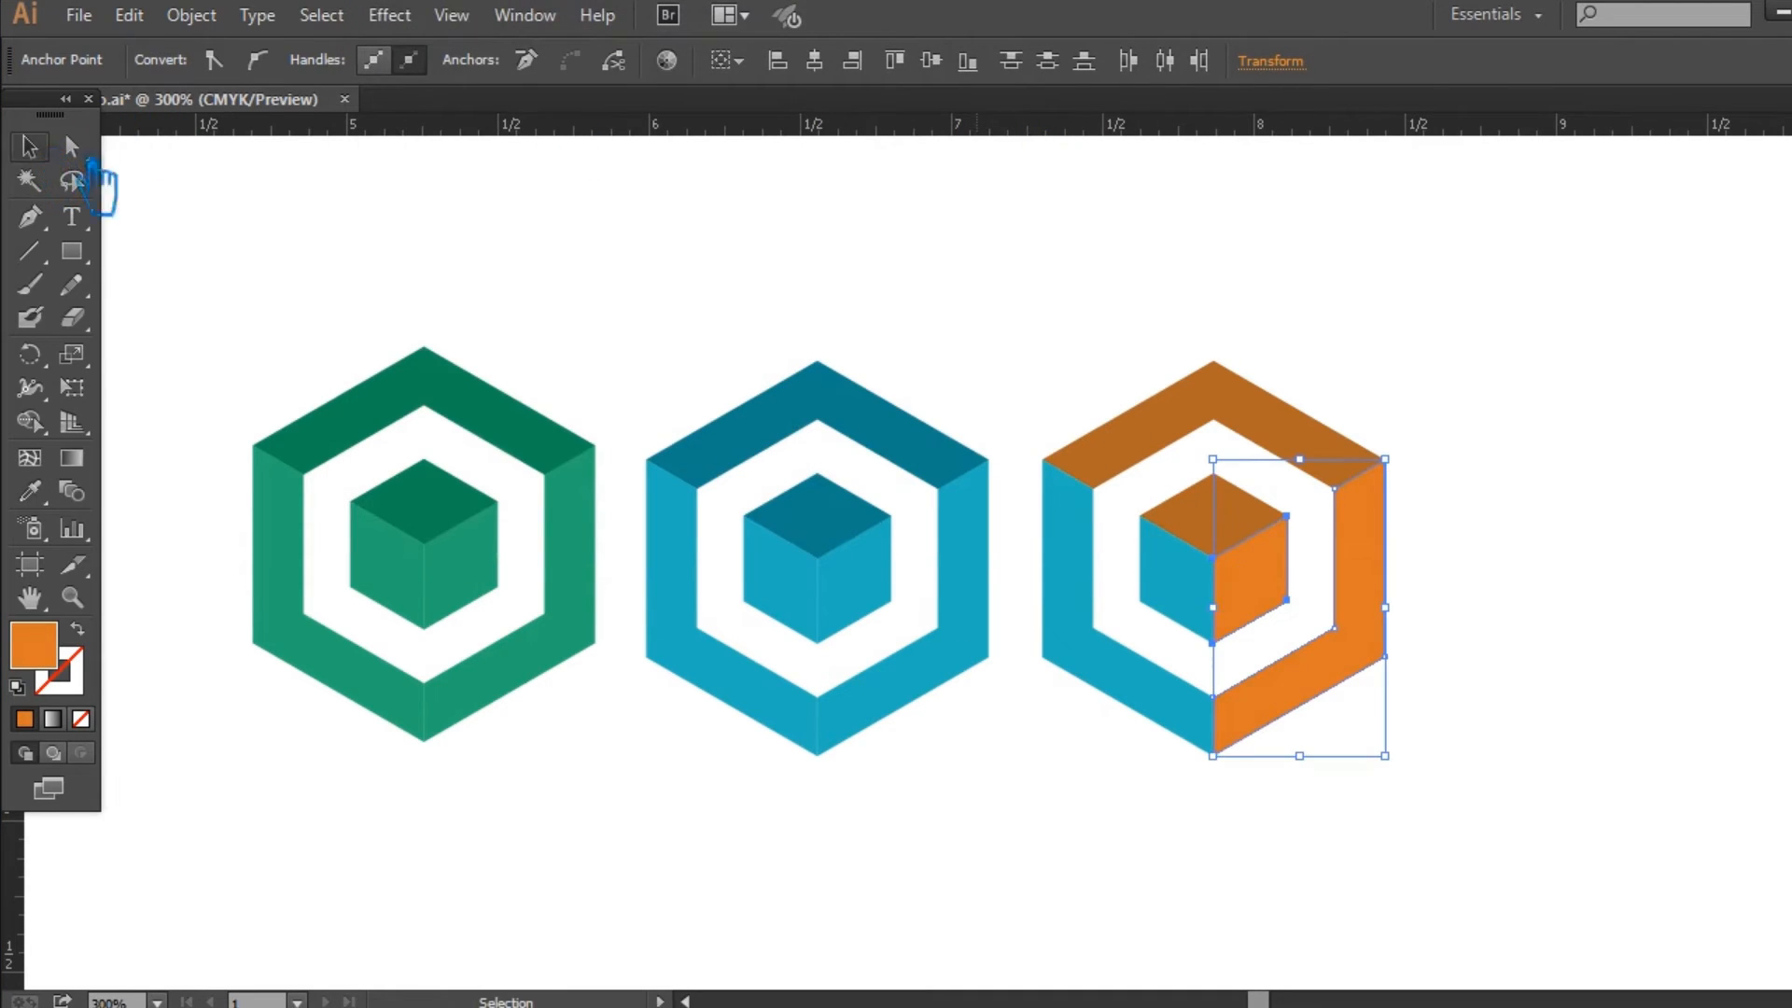
pyautogui.click(1181, 602)
pyautogui.press('a')
pyautogui.click(1120, 789)
pyautogui.click(1178, 606)
pyautogui.keyDown('shift'); pyautogui.click(1107, 686); pyautogui.keyUp('shift')
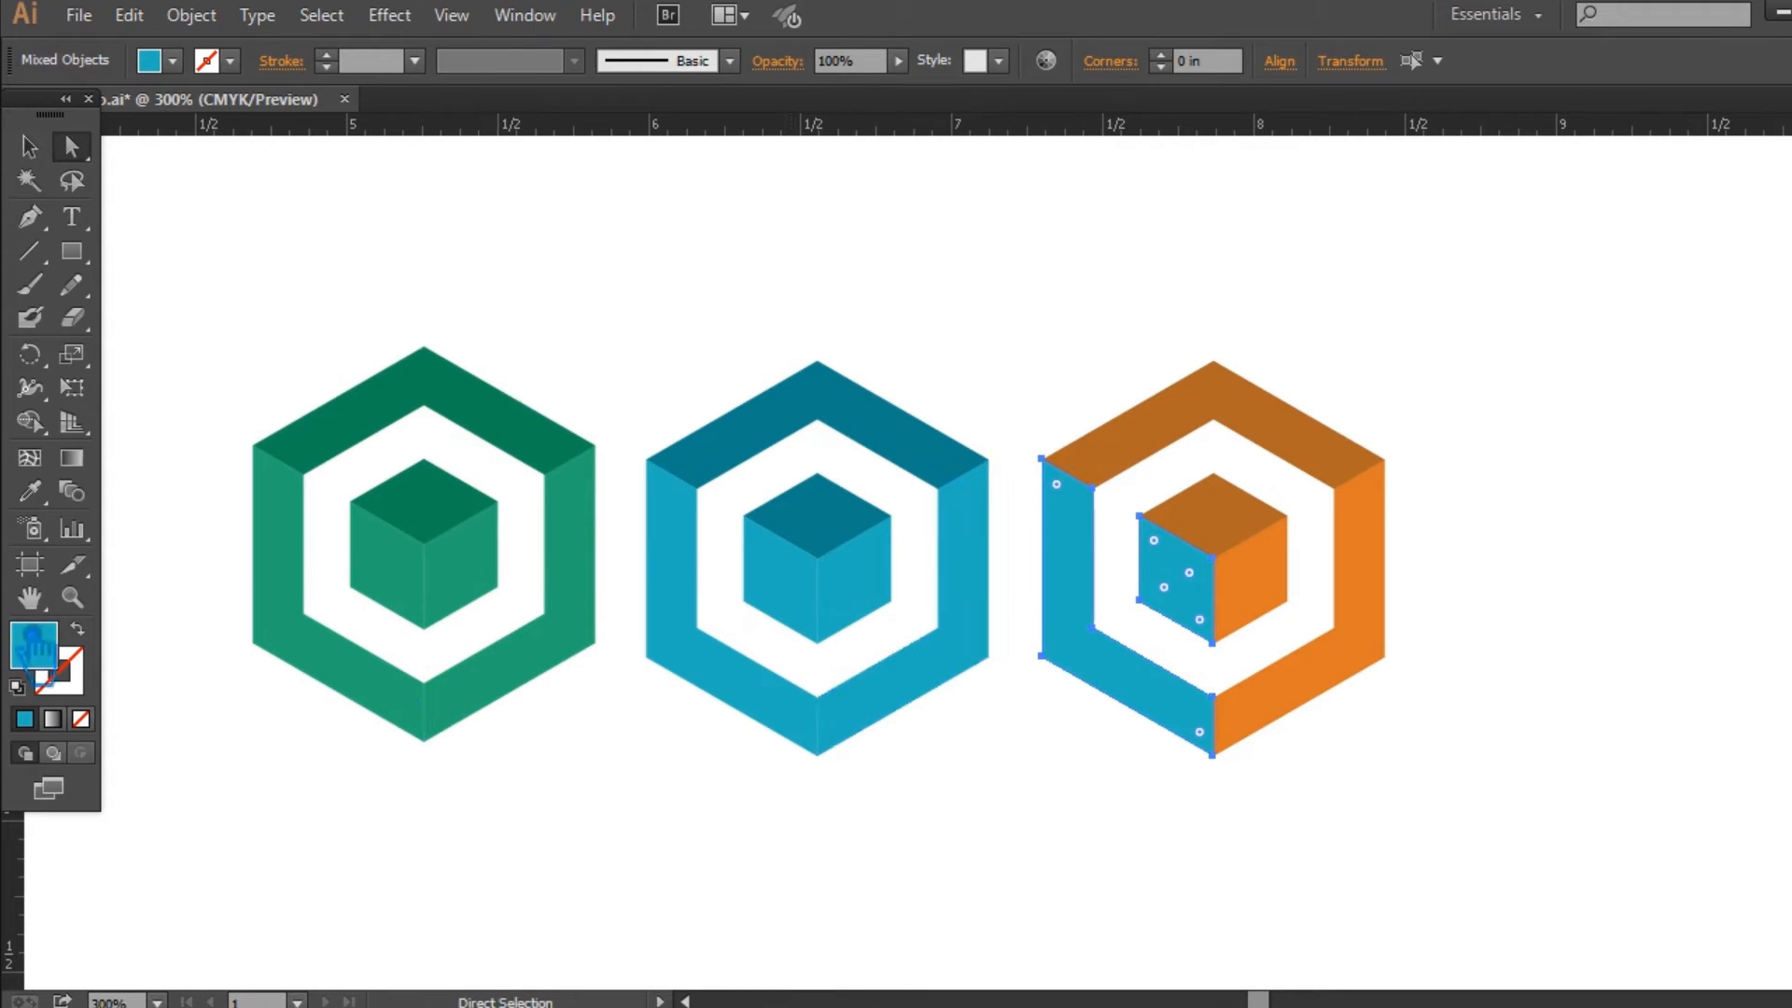
pyautogui.click(29, 491)
pyautogui.click(1330, 682)
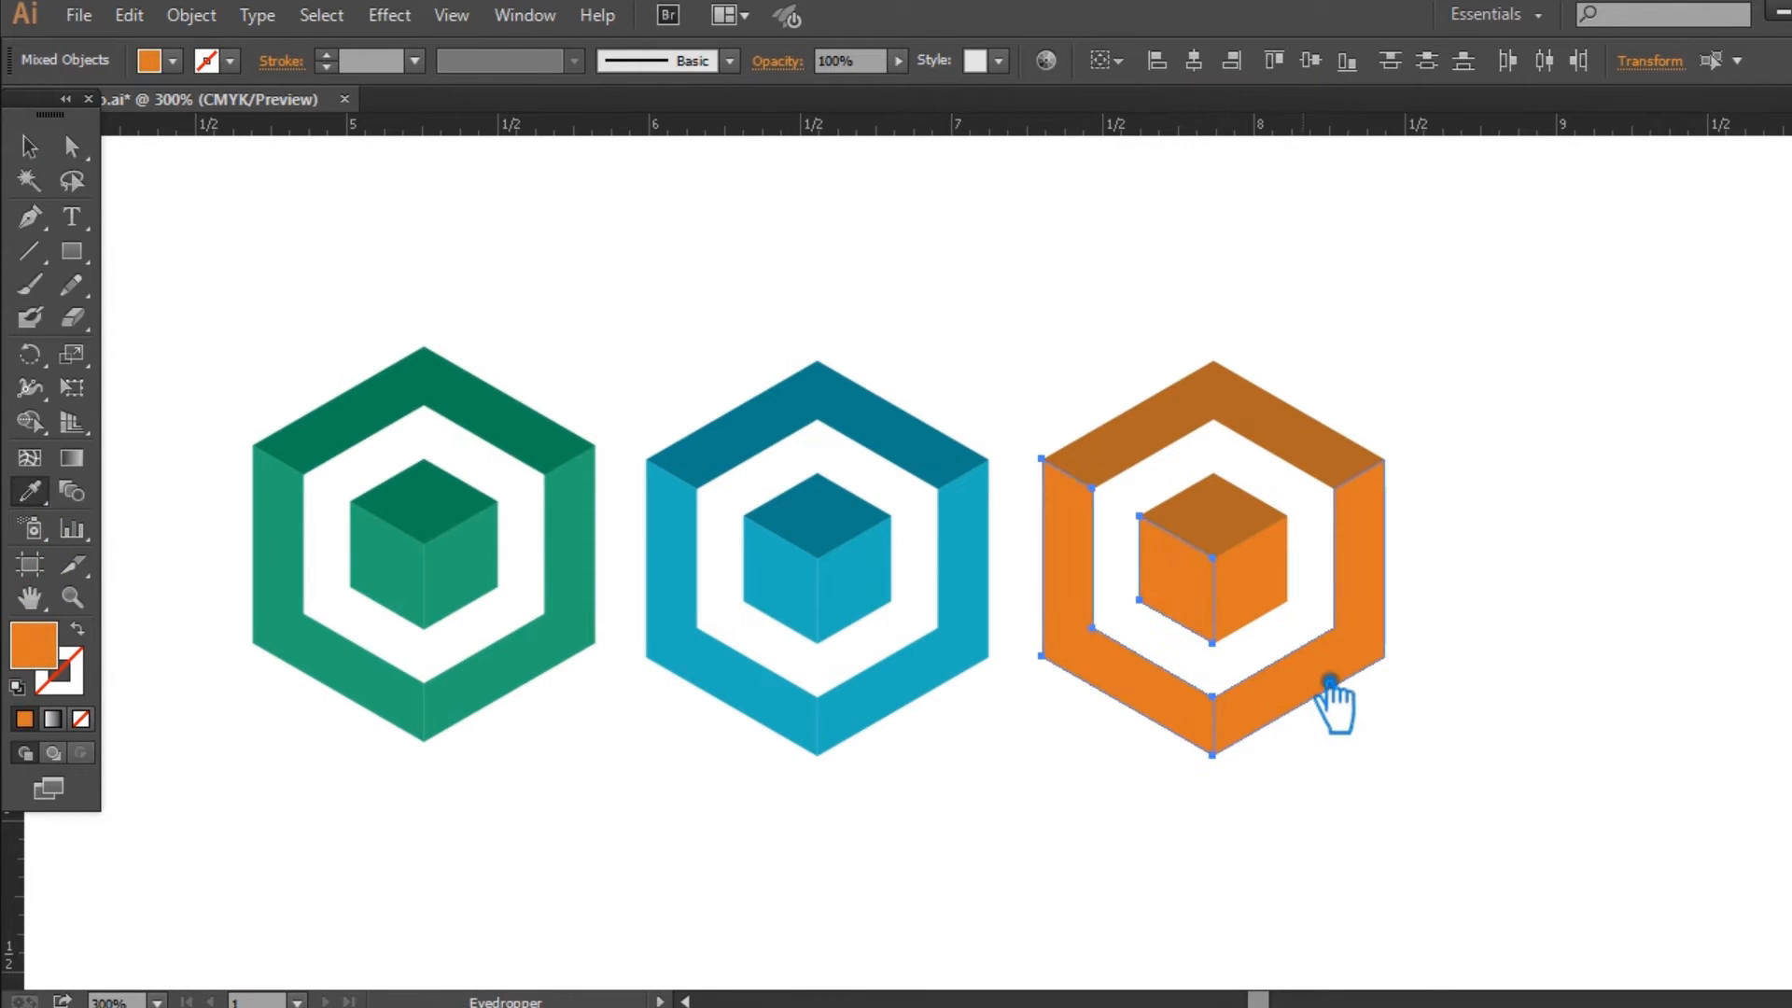
pyautogui.click(29, 147)
pyautogui.click(1264, 416)
pyautogui.keyDown('shift'); pyautogui.click(1246, 533); pyautogui.keyUp('shift')
pyautogui.click(1651, 539)
# Darken the orange logo's upper ring segment and cube top to brown (#934C16)
pyautogui.press('a')
pyautogui.click(1211, 495)
pyautogui.keyDown('shift'); pyautogui.click(1218, 406); pyautogui.keyUp('shift')
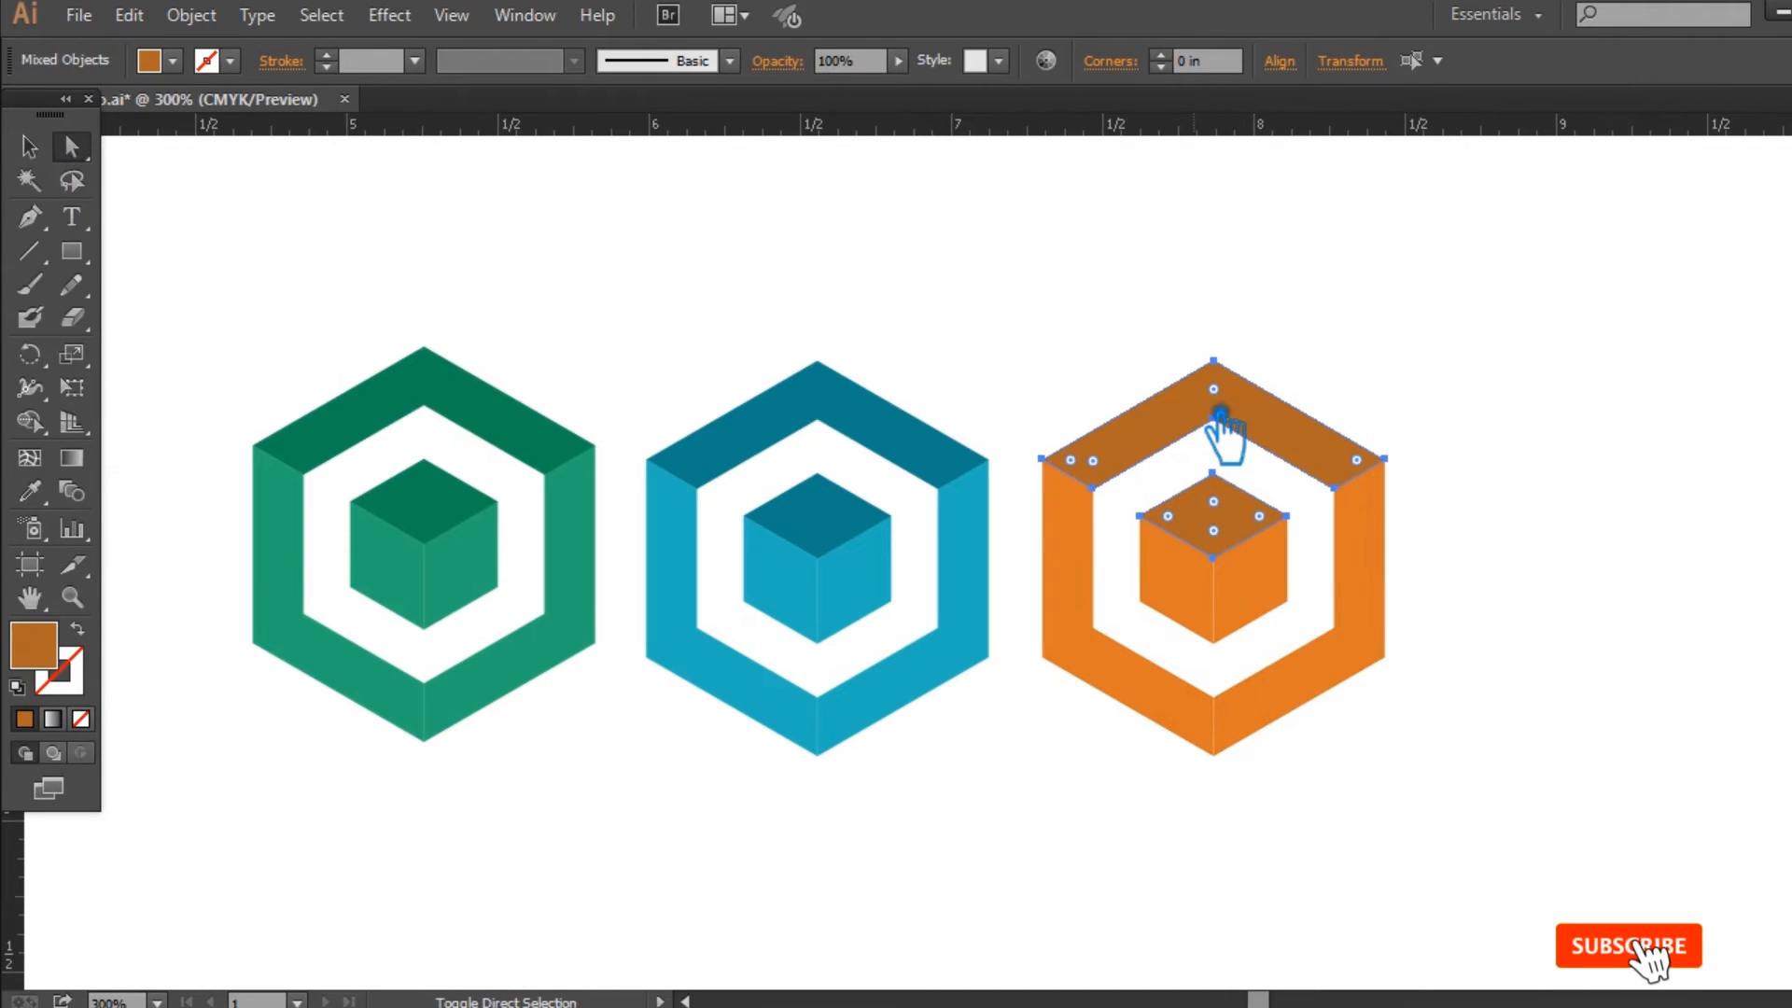
pyautogui.doubleClick(56, 658)
pyautogui.click(678, 246)
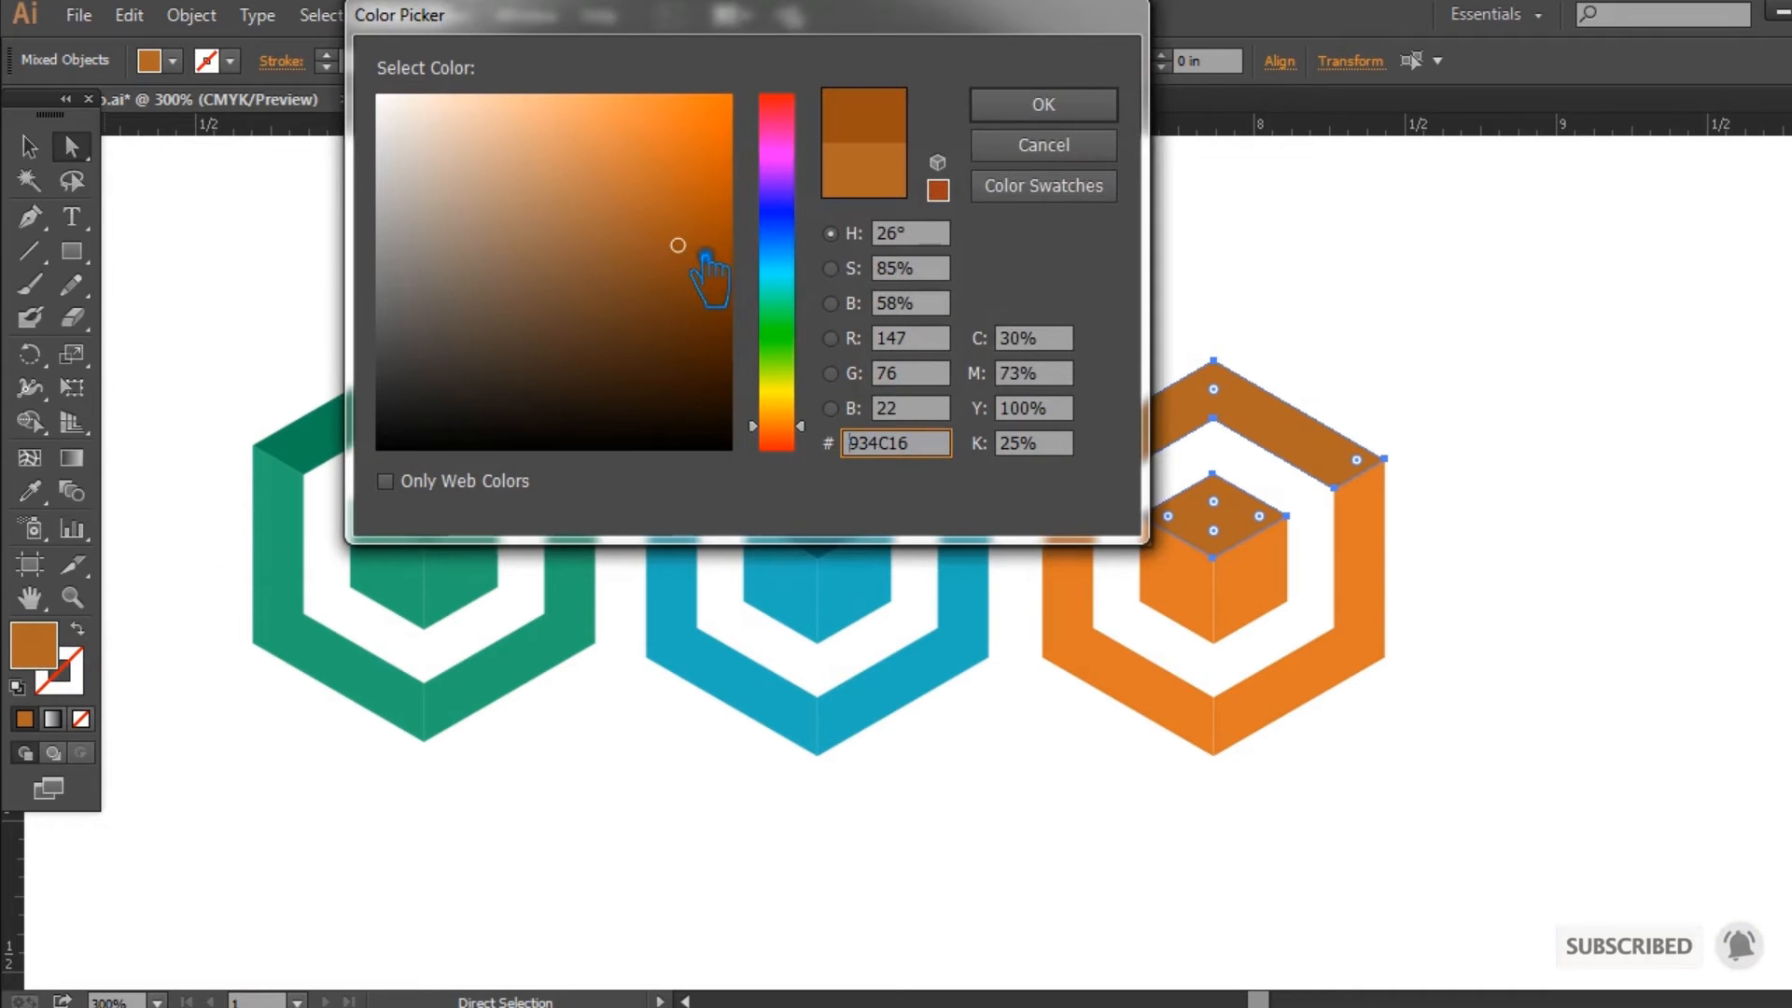
pyautogui.click(1047, 112)
pyautogui.click(29, 146)
pyautogui.click(504, 229)
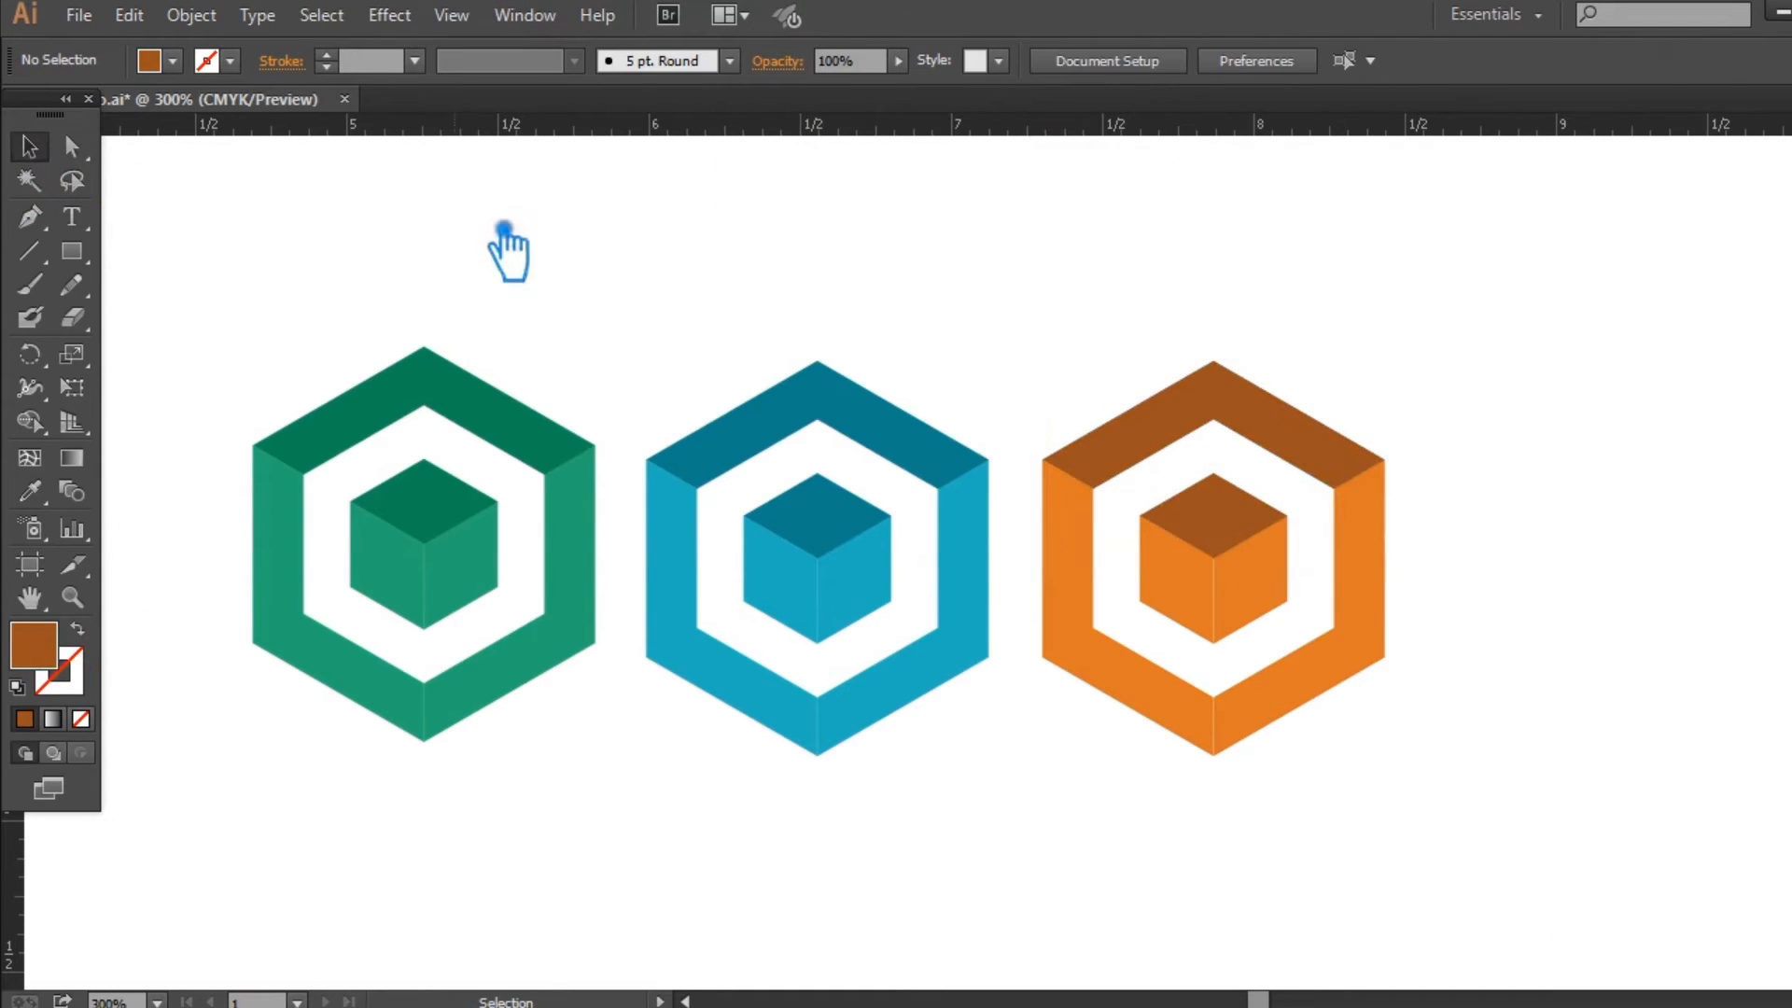
# Group the green, blue and orange logos and duplicate the group directly below the original row
pyautogui.moveTo(1516, 760); pyautogui.dragTo(213, 296)
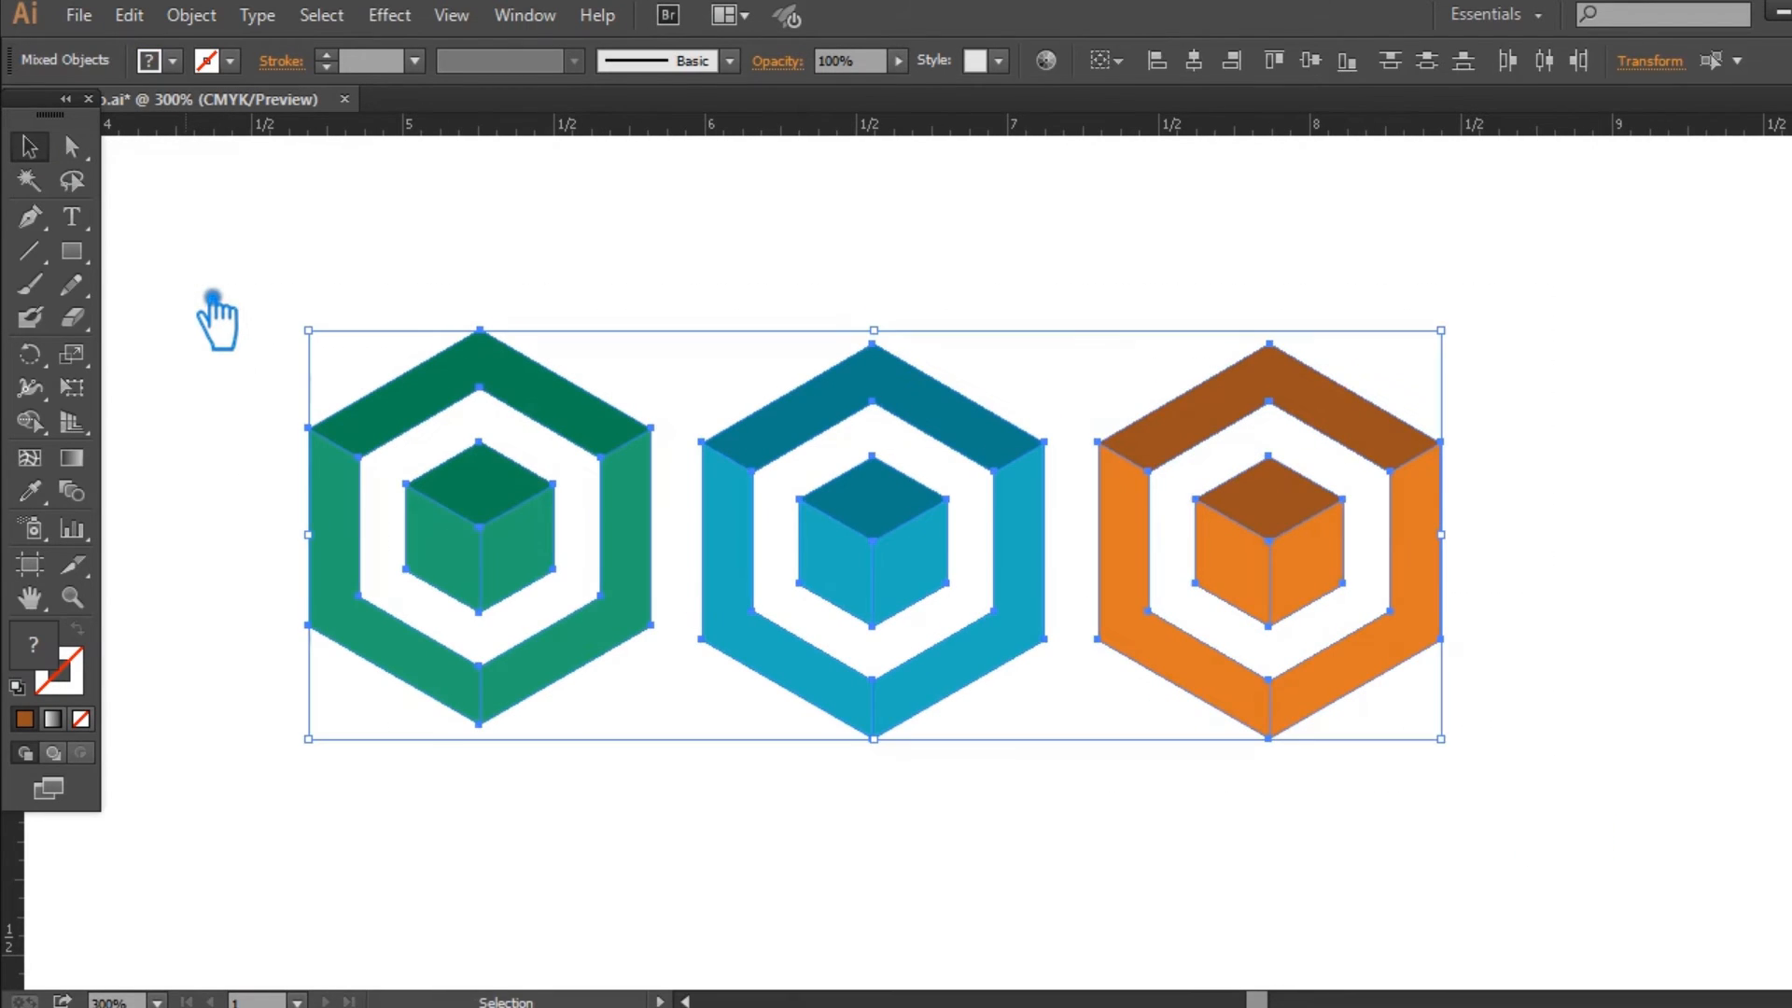
pyautogui.hotkey('ctrl', 'g')
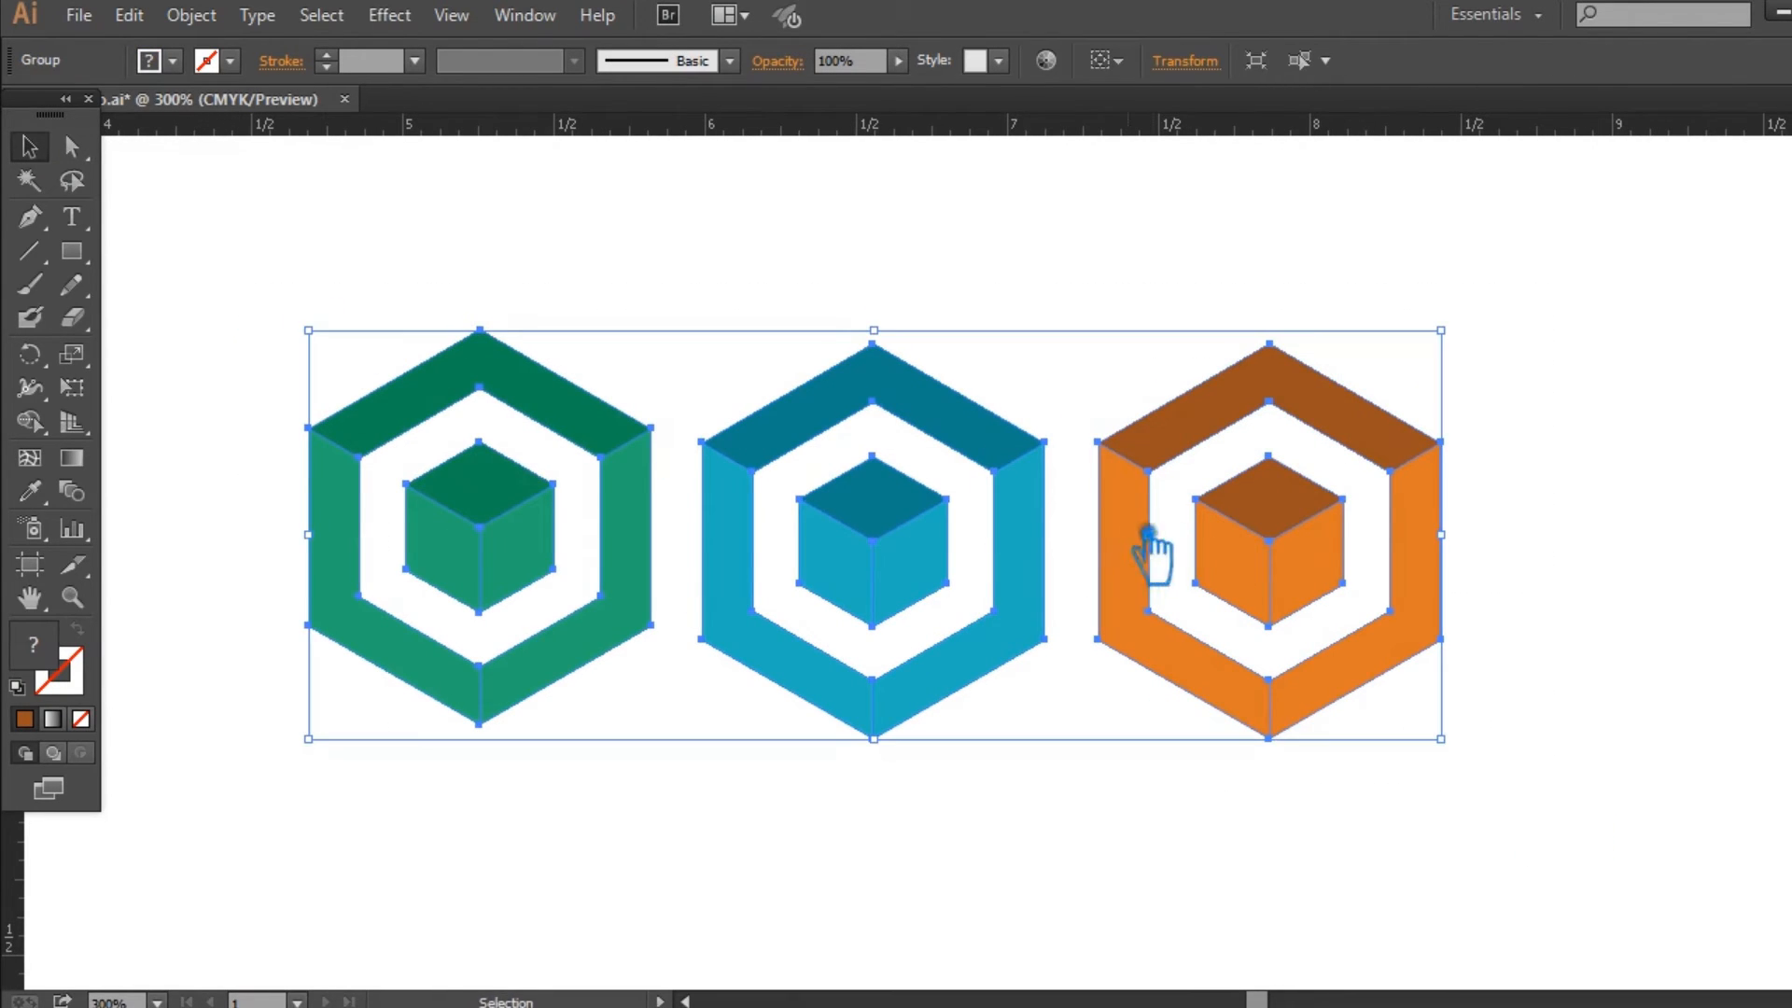
pyautogui.moveTo(1007, 454); pyautogui.dragTo(995, 745)
pyautogui.moveTo(1641, 746); pyautogui.dragTo(1649, 506)
pyautogui.click(1545, 463)
pyautogui.press('a')
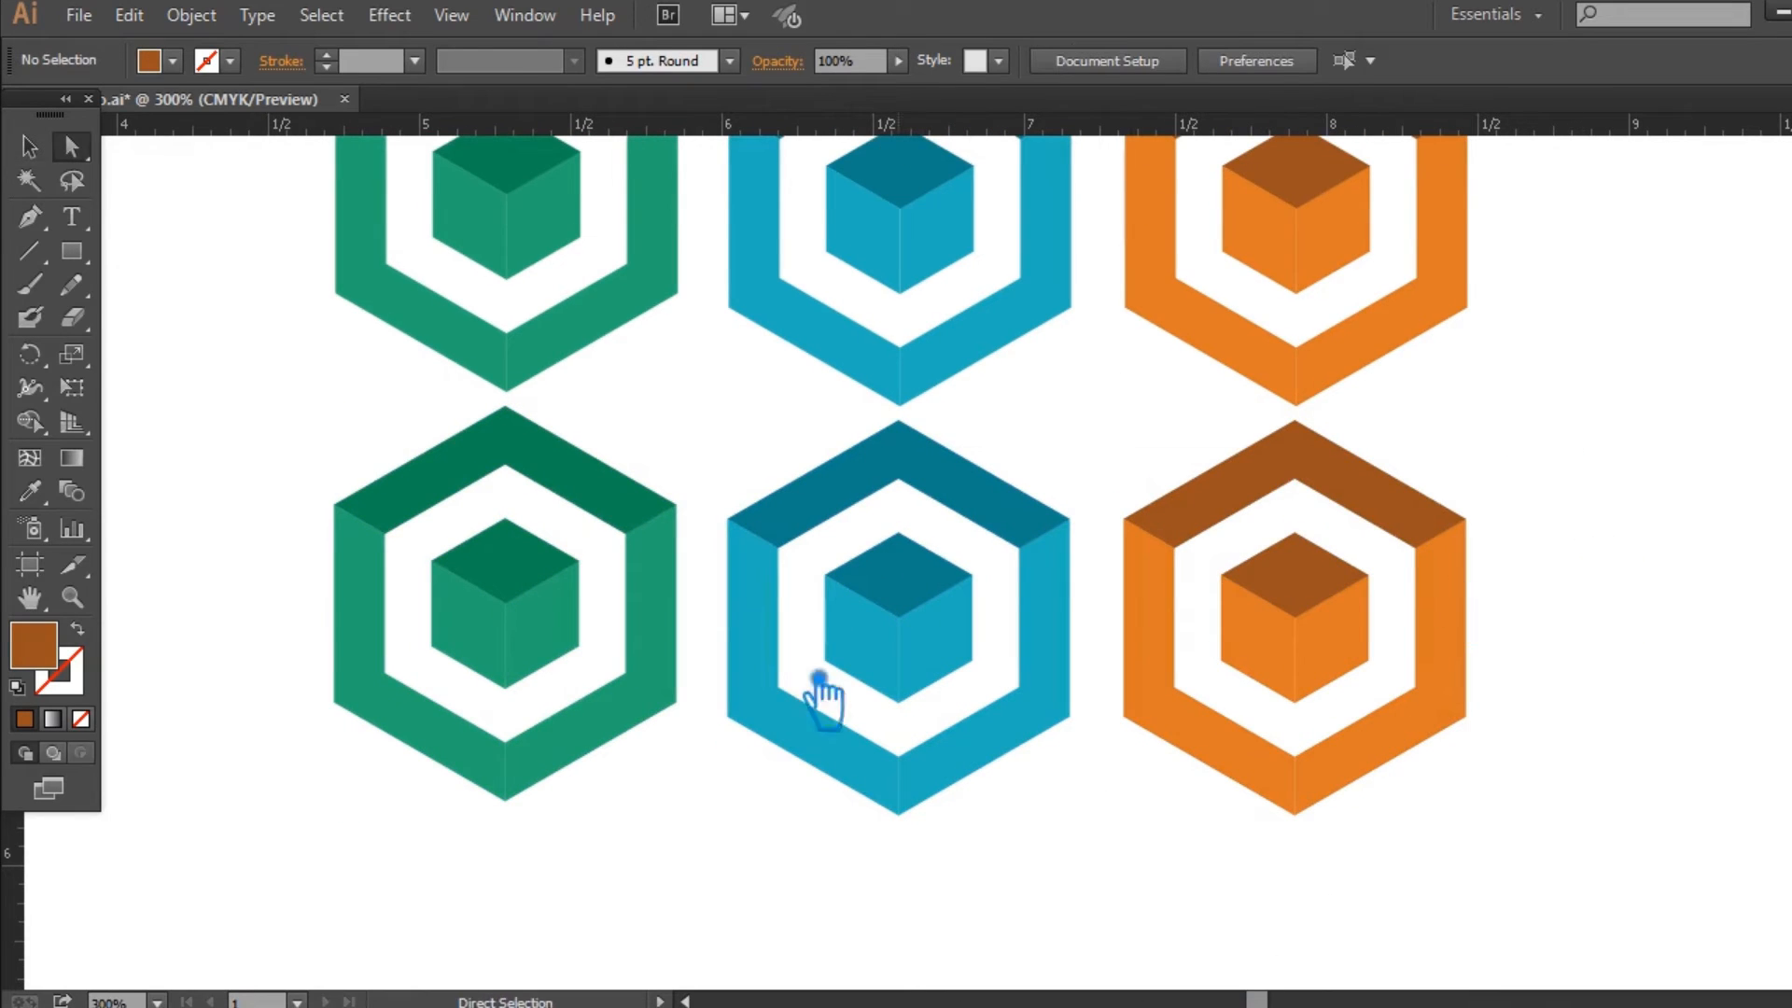
# Darken the fill of the lower green logo's left cube face and left ring segment to a medium-dark green
pyautogui.click(425, 673)
pyautogui.keyDown('shift'); pyautogui.click(402, 717); pyautogui.keyUp('shift')
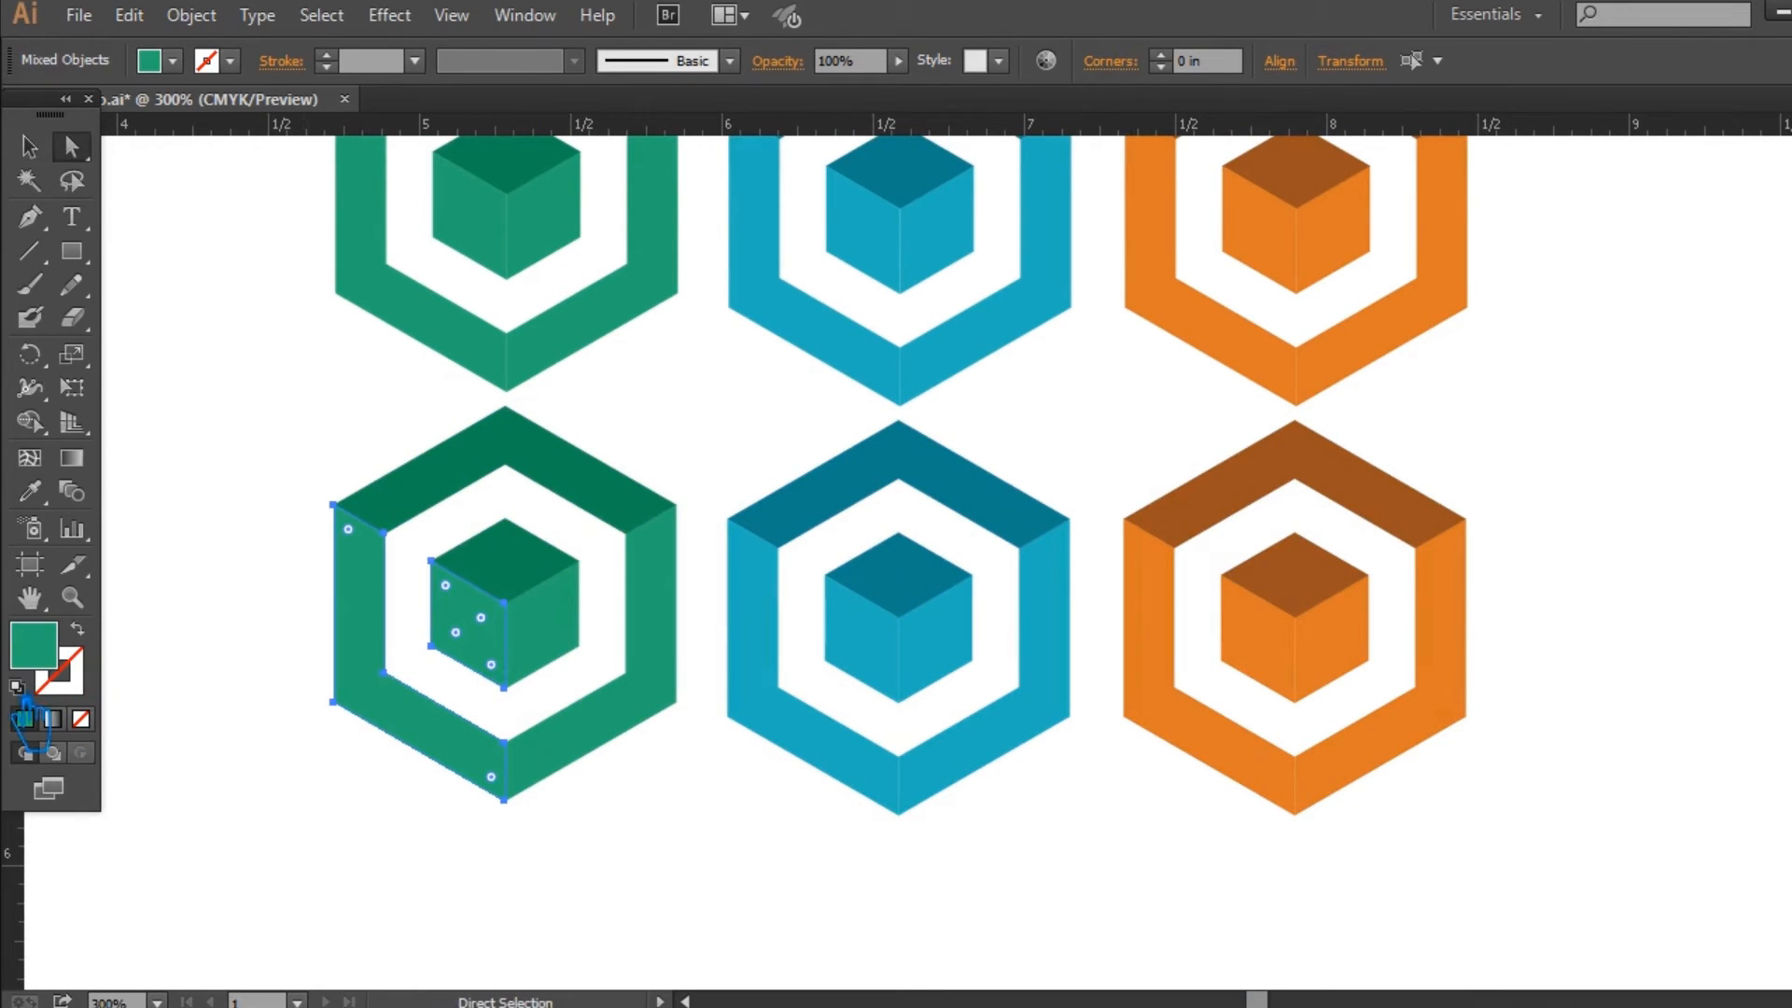
pyautogui.press('i')
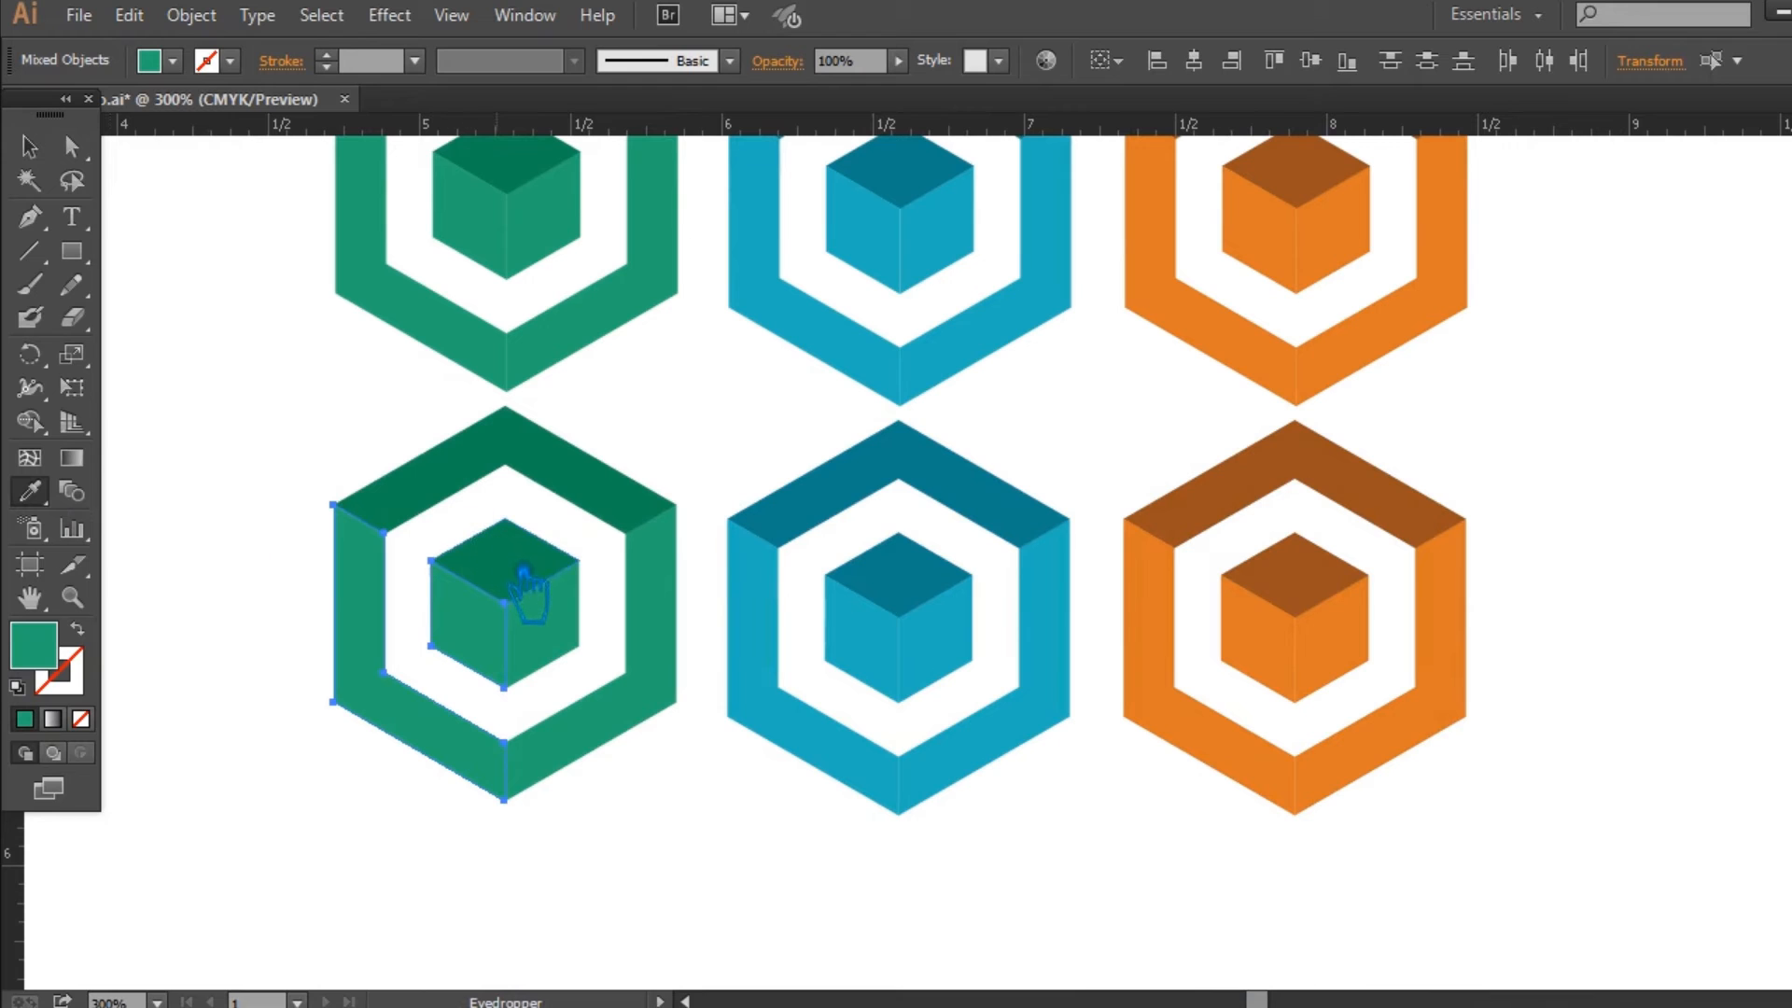
pyautogui.doubleClick(38, 653)
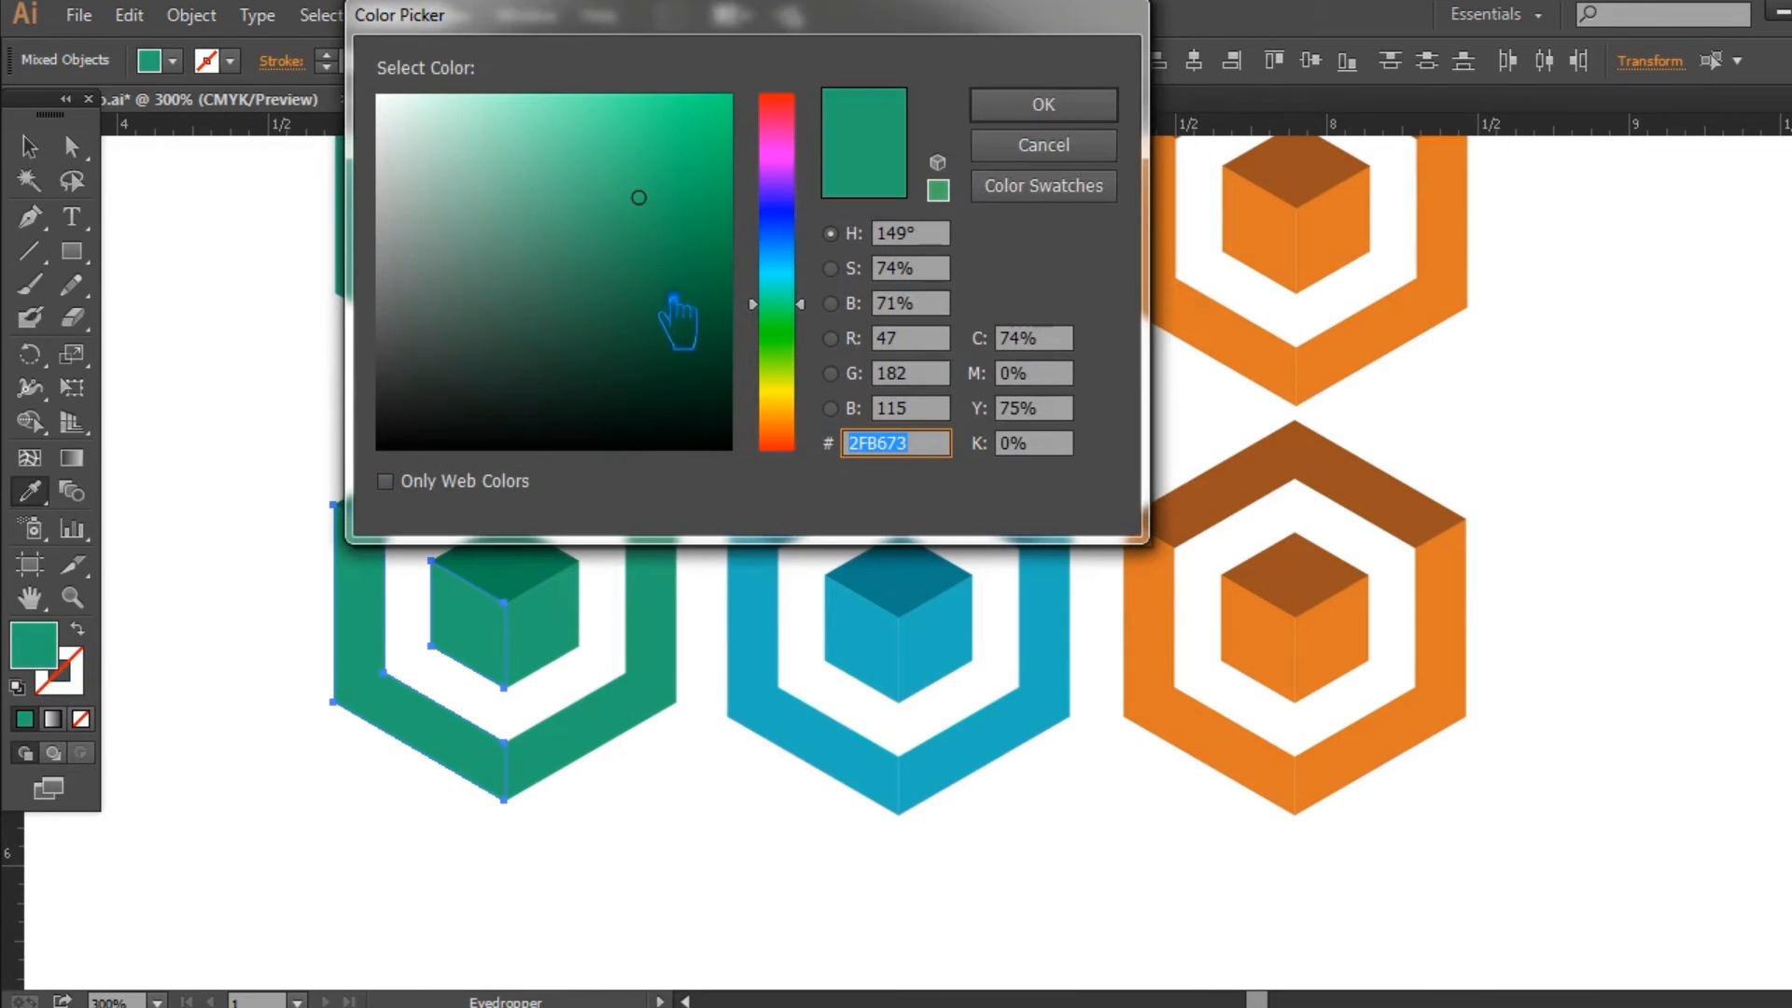
pyautogui.moveTo(670, 226); pyautogui.dragTo(686, 240)
pyautogui.click(1043, 104)
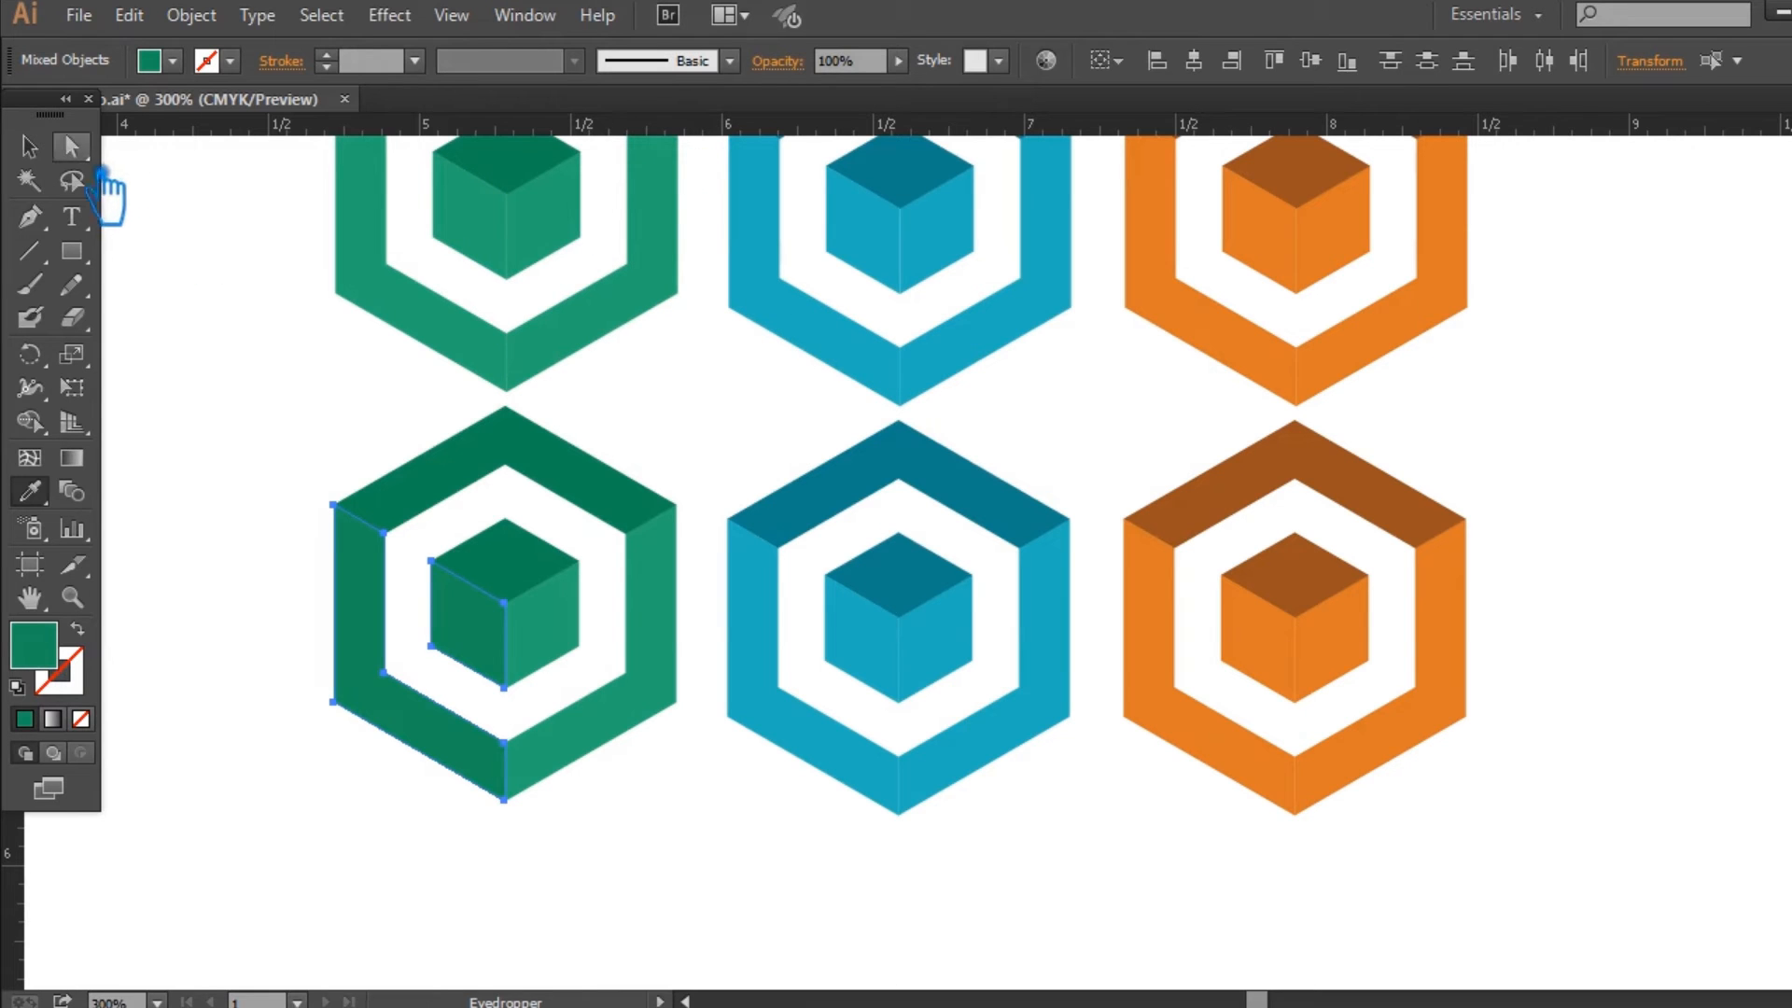
# Darken the lower green logo's cube top and upper ring segment to a deep green, darker than its left faces
pyautogui.click(71, 147)
pyautogui.click(528, 571)
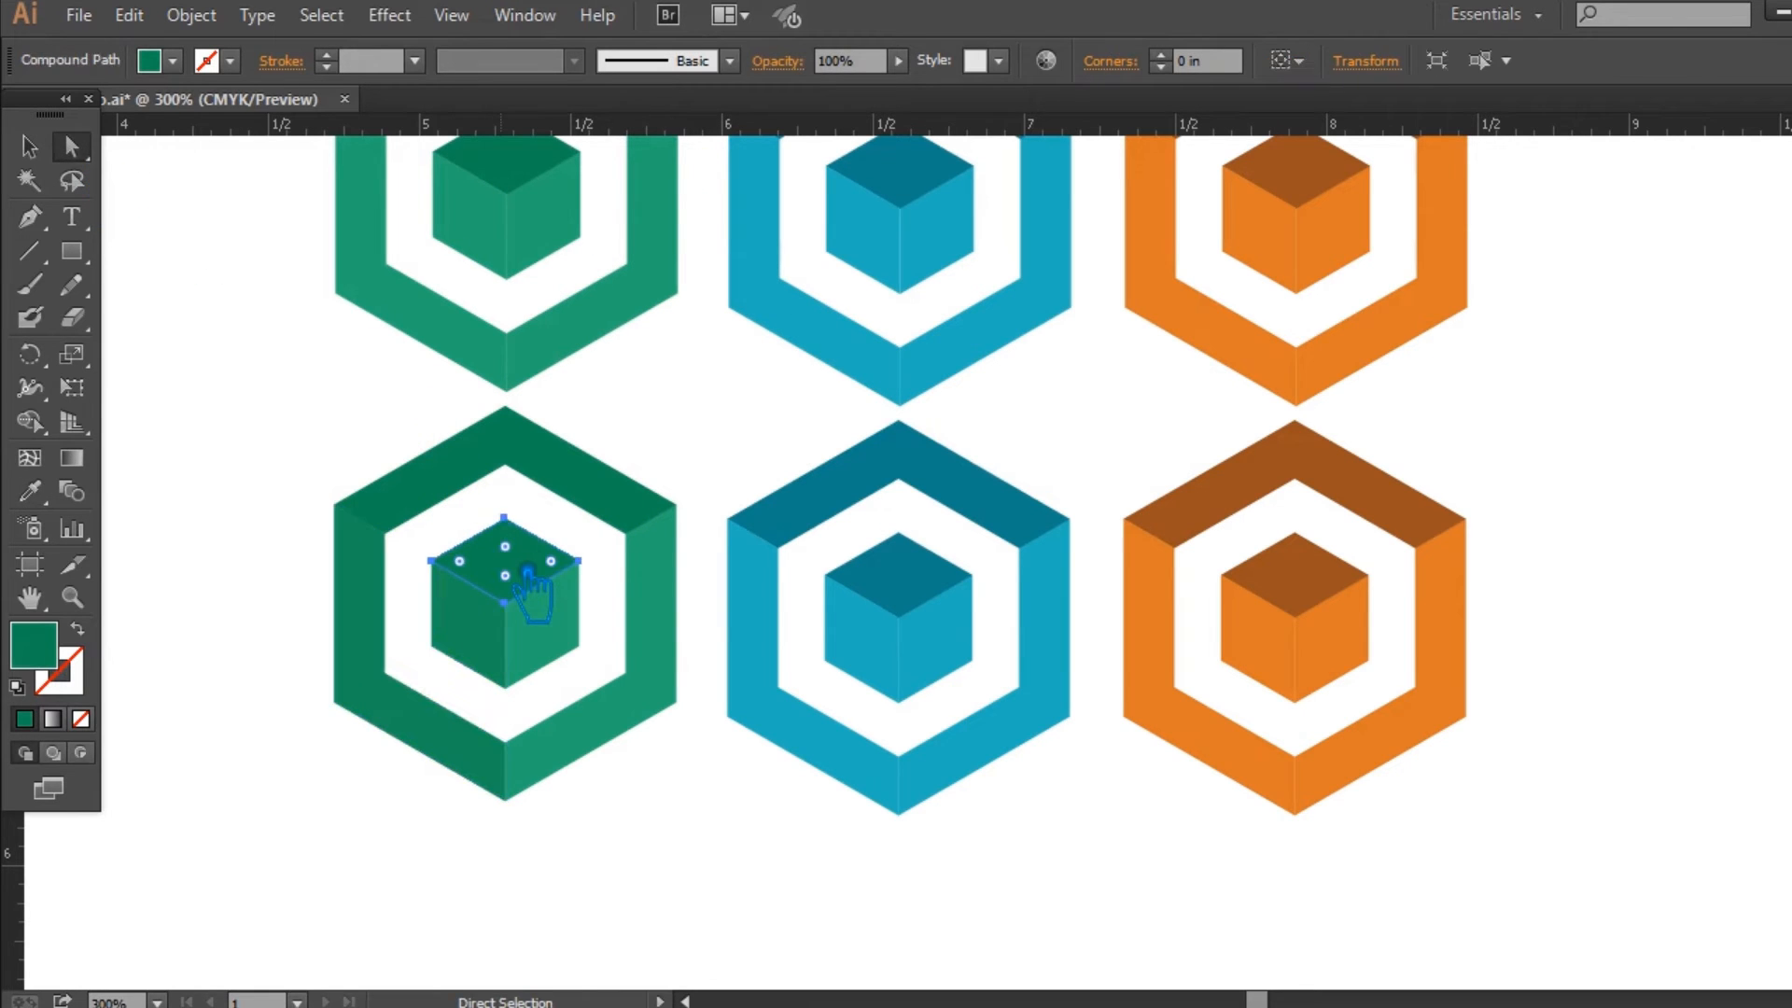
pyautogui.keyDown('shift'); pyautogui.click(606, 490); pyautogui.keyUp('shift')
pyautogui.doubleClick(58, 662)
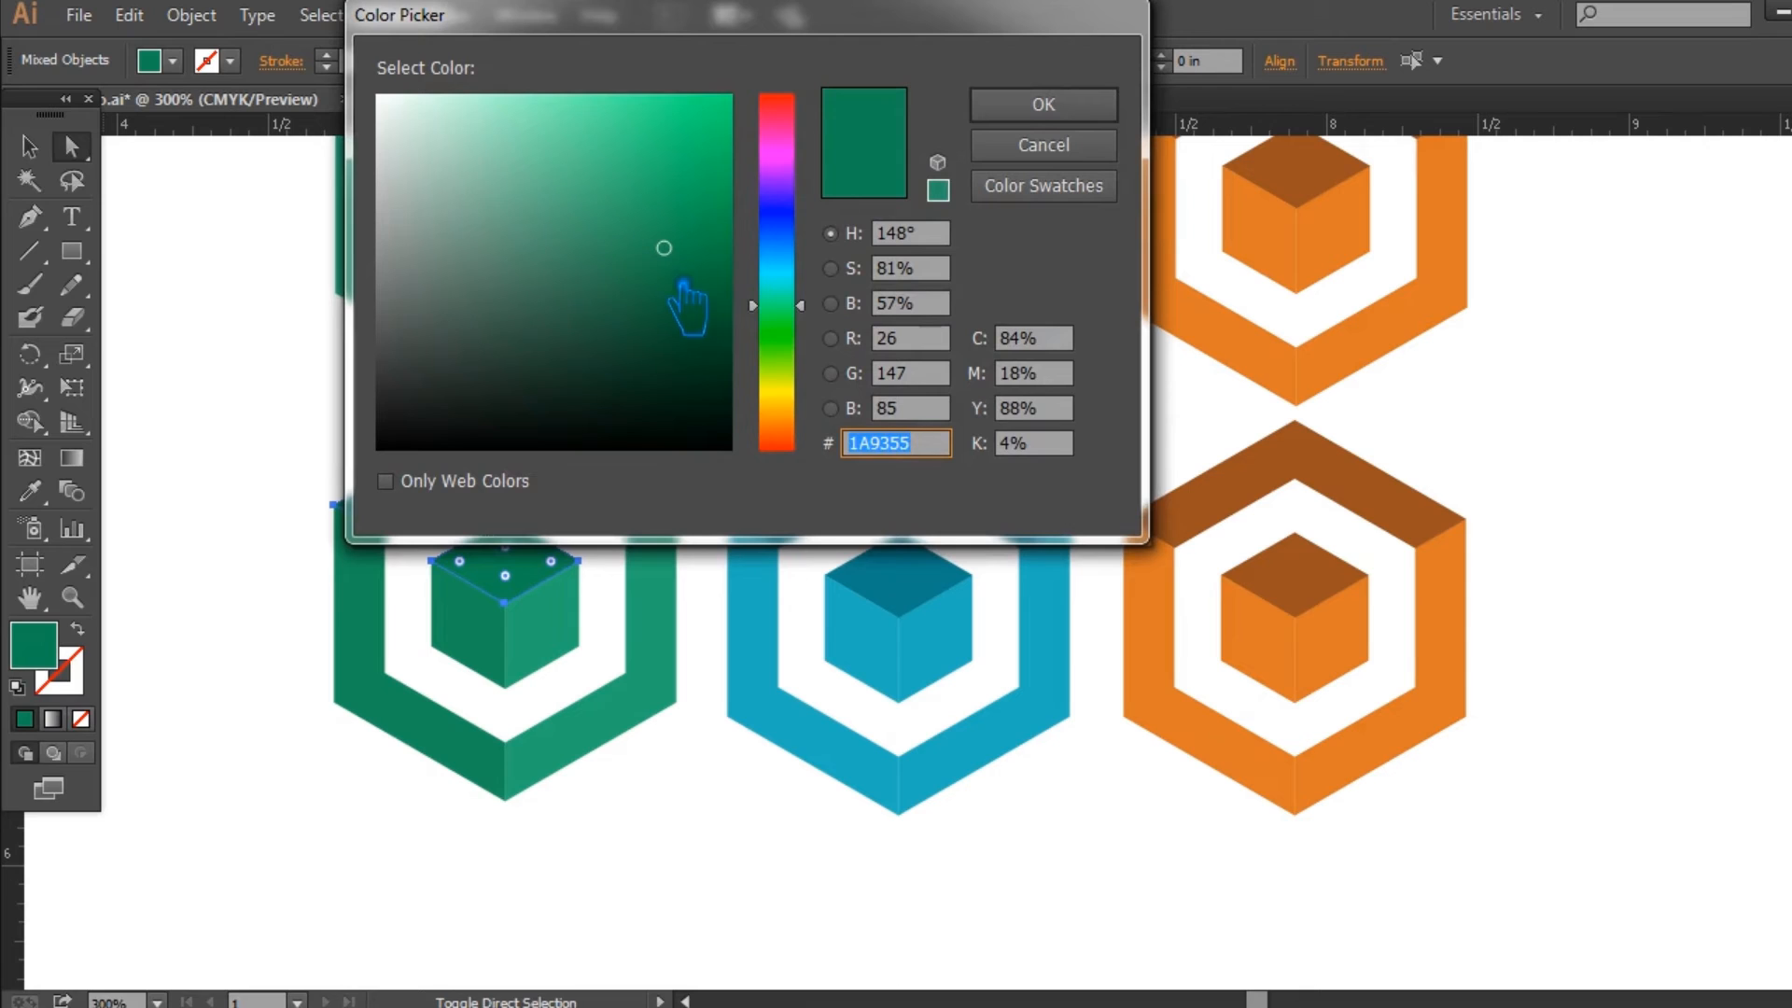
pyautogui.click(698, 276)
pyautogui.click(1044, 103)
pyautogui.click(29, 146)
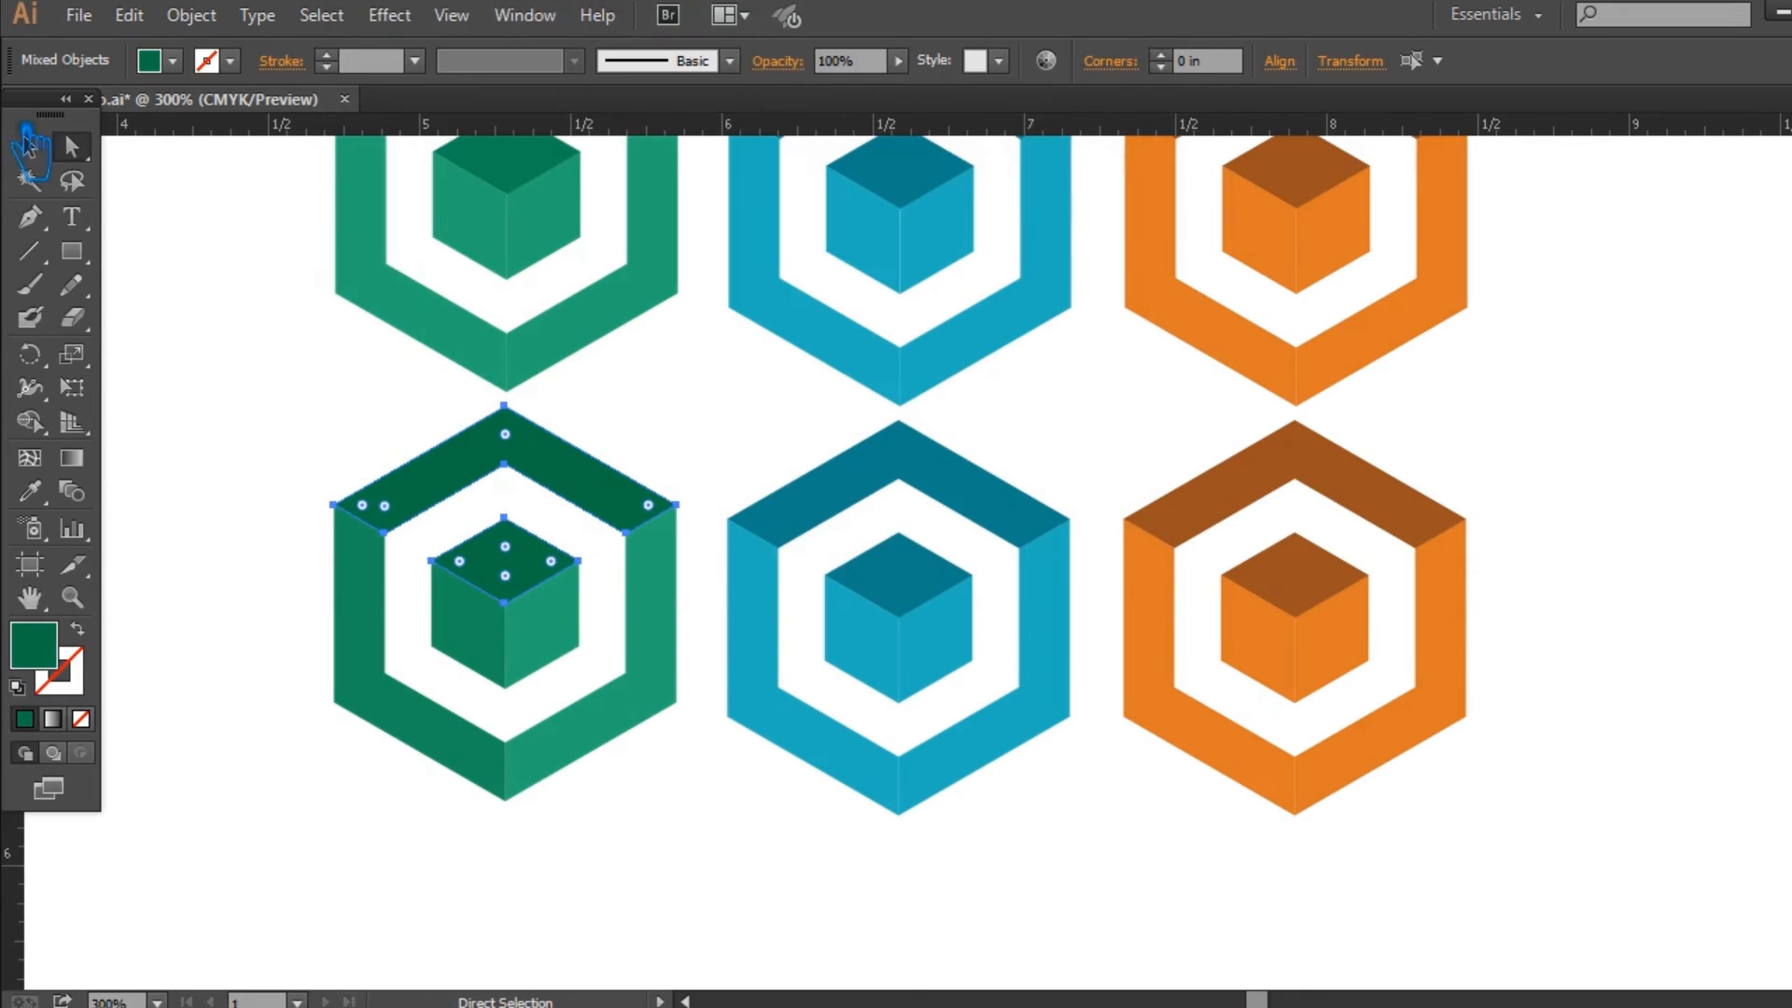
# Recolour the lower blue logo's left cube face and left ring segment from the upper segment's dark blue, lightened to #1E9E9A
pyautogui.click(855, 695)
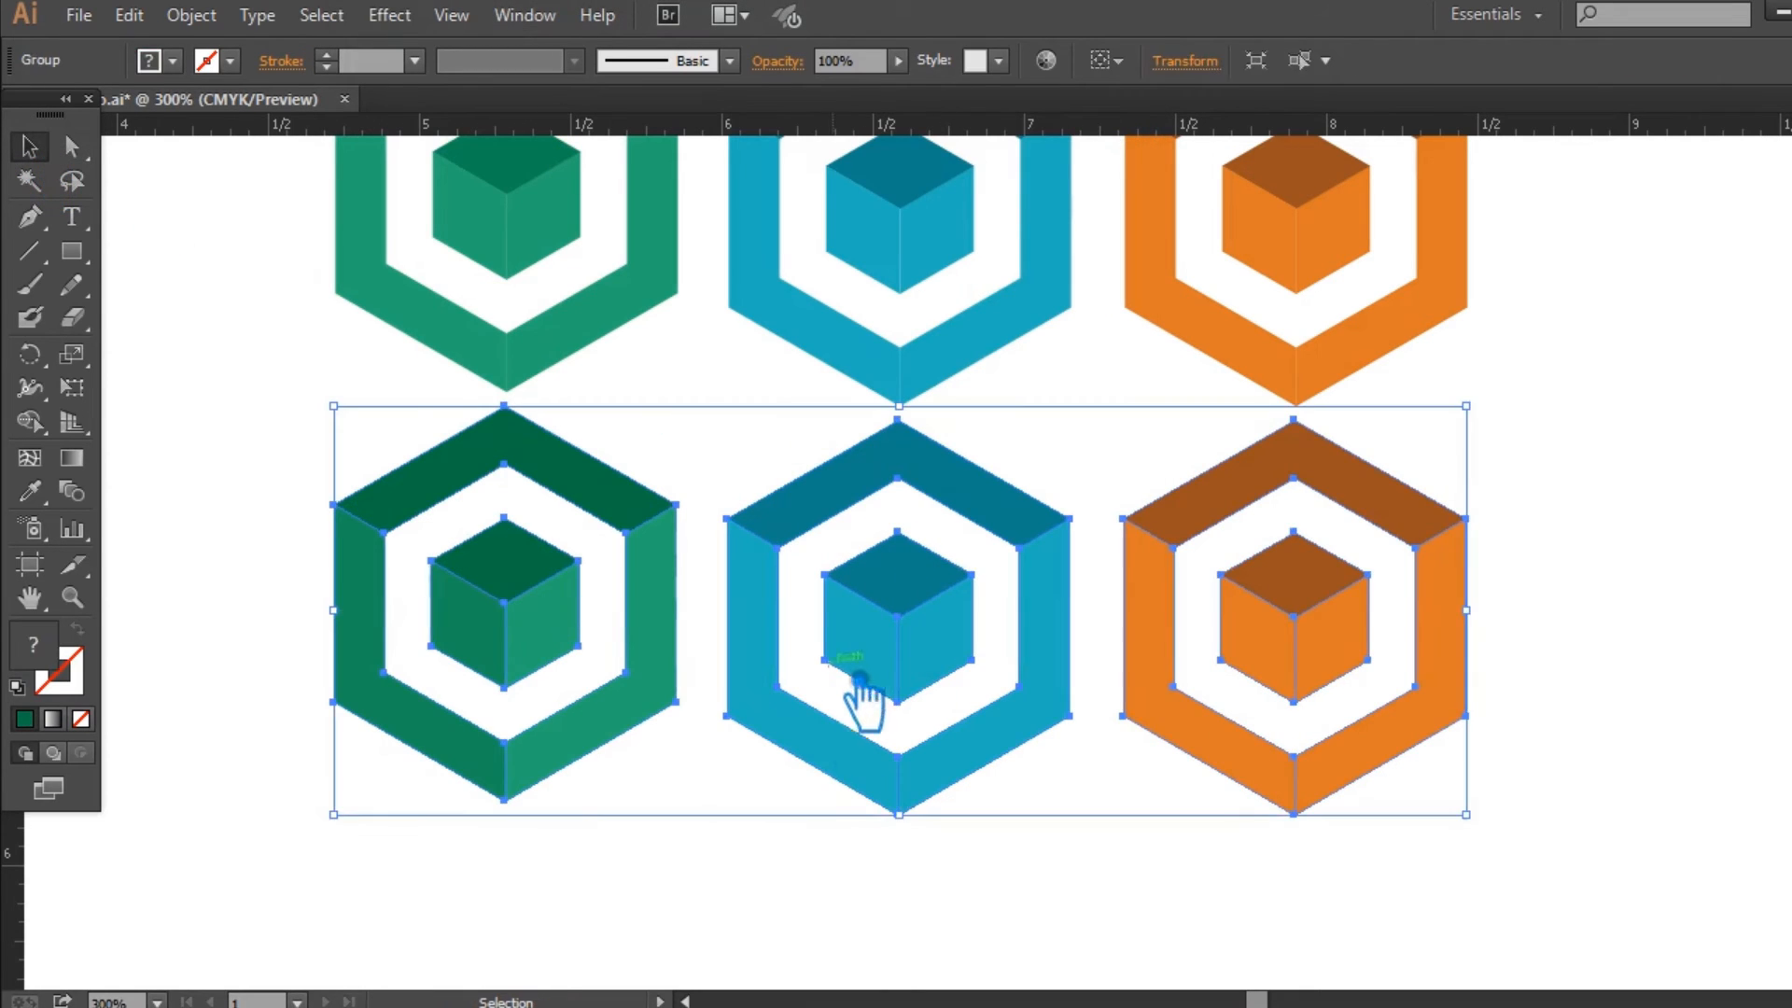
pyautogui.click(751, 864)
pyautogui.moveTo(880, 687); pyautogui.dragTo(686, 766)
pyautogui.click(42, 496)
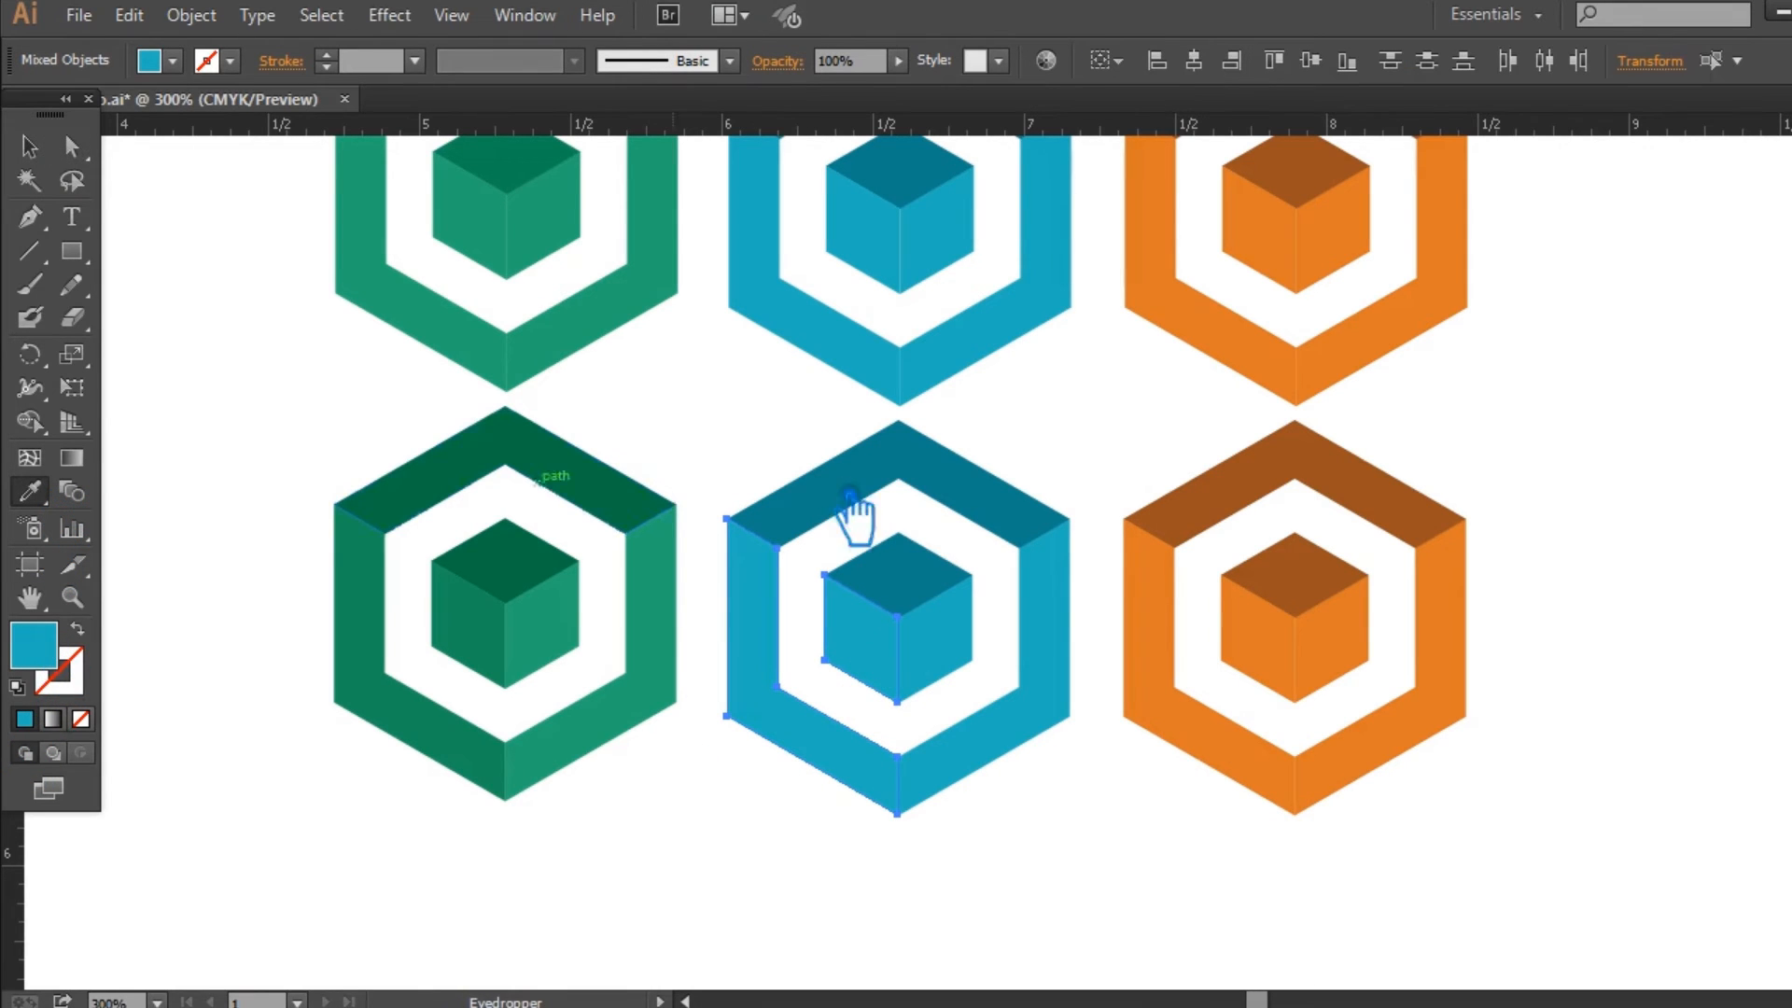
pyautogui.click(927, 508)
pyautogui.doubleClick(71, 657)
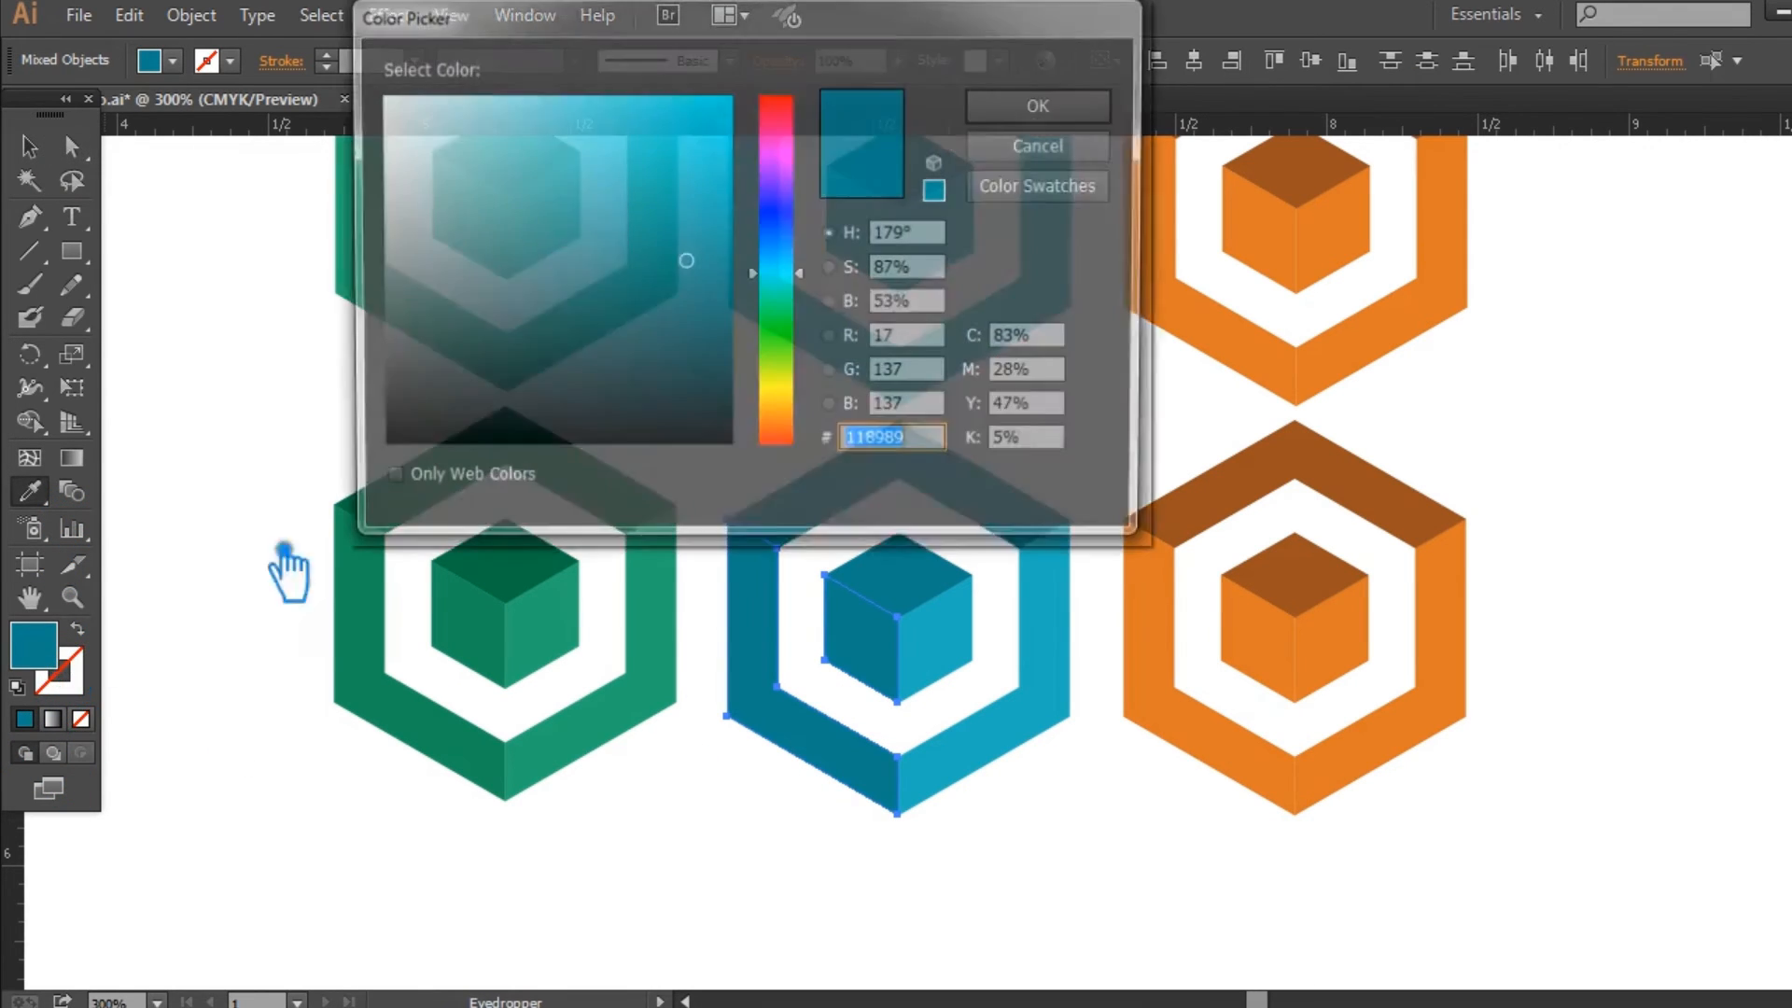
pyautogui.click(664, 229)
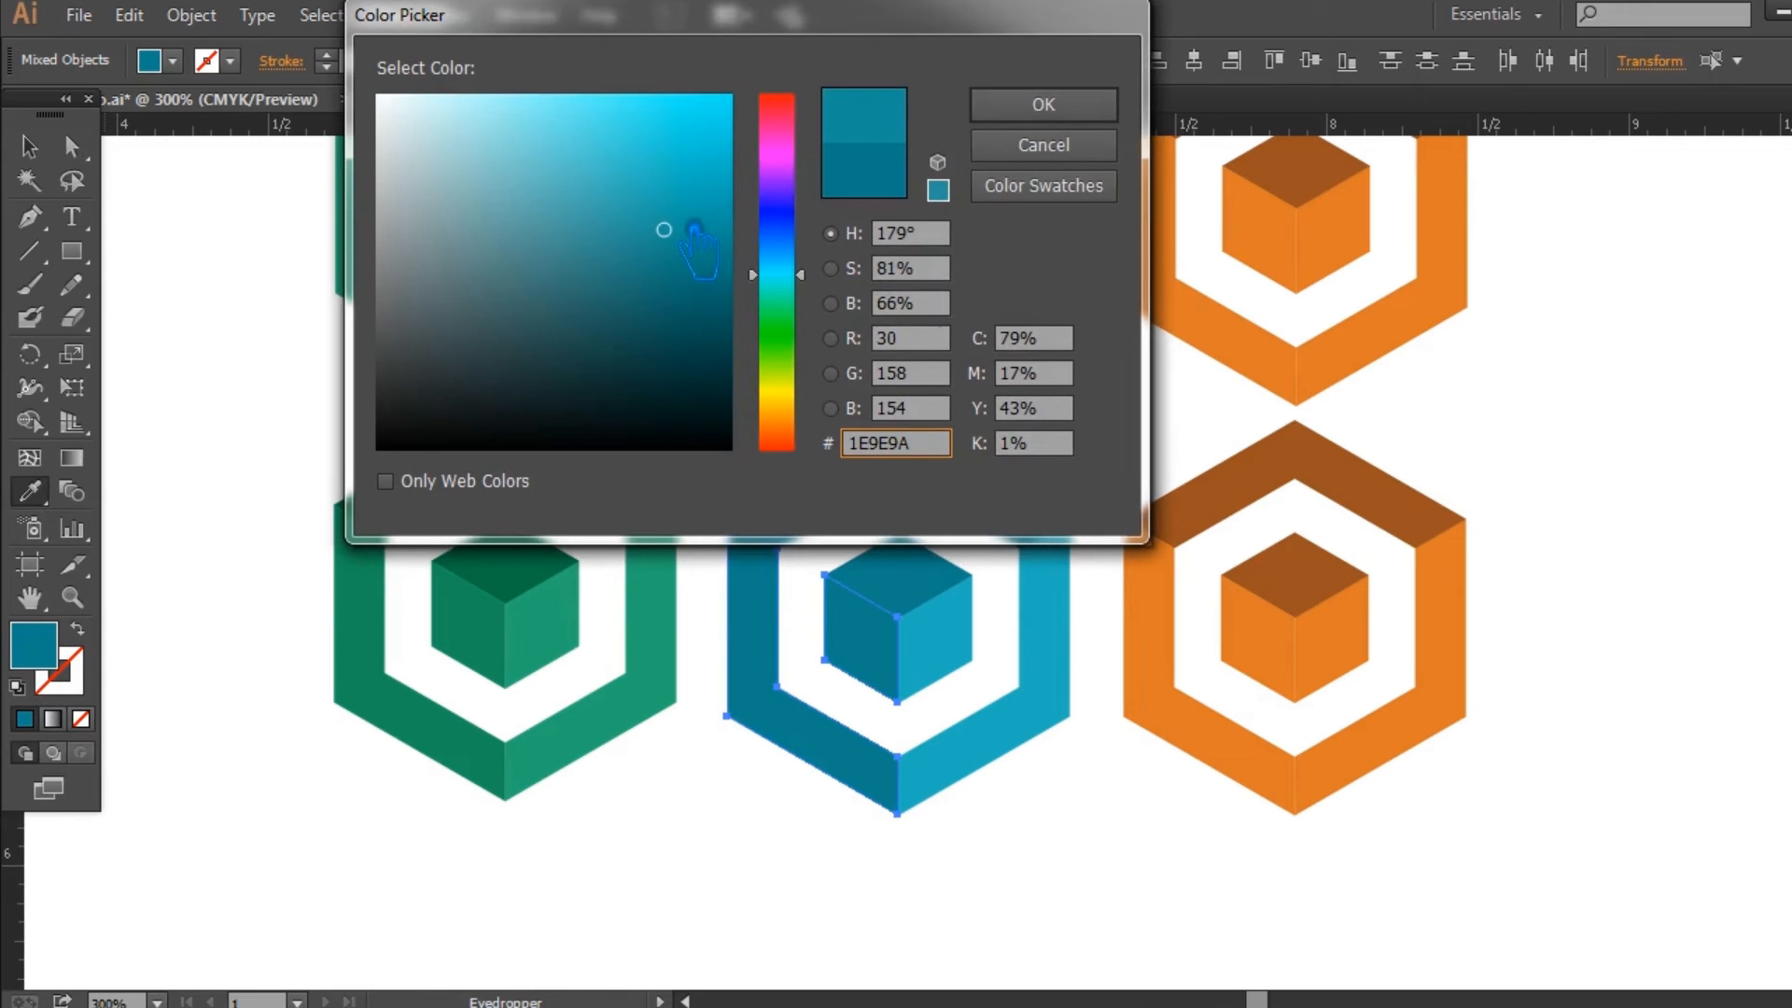
pyautogui.click(1004, 108)
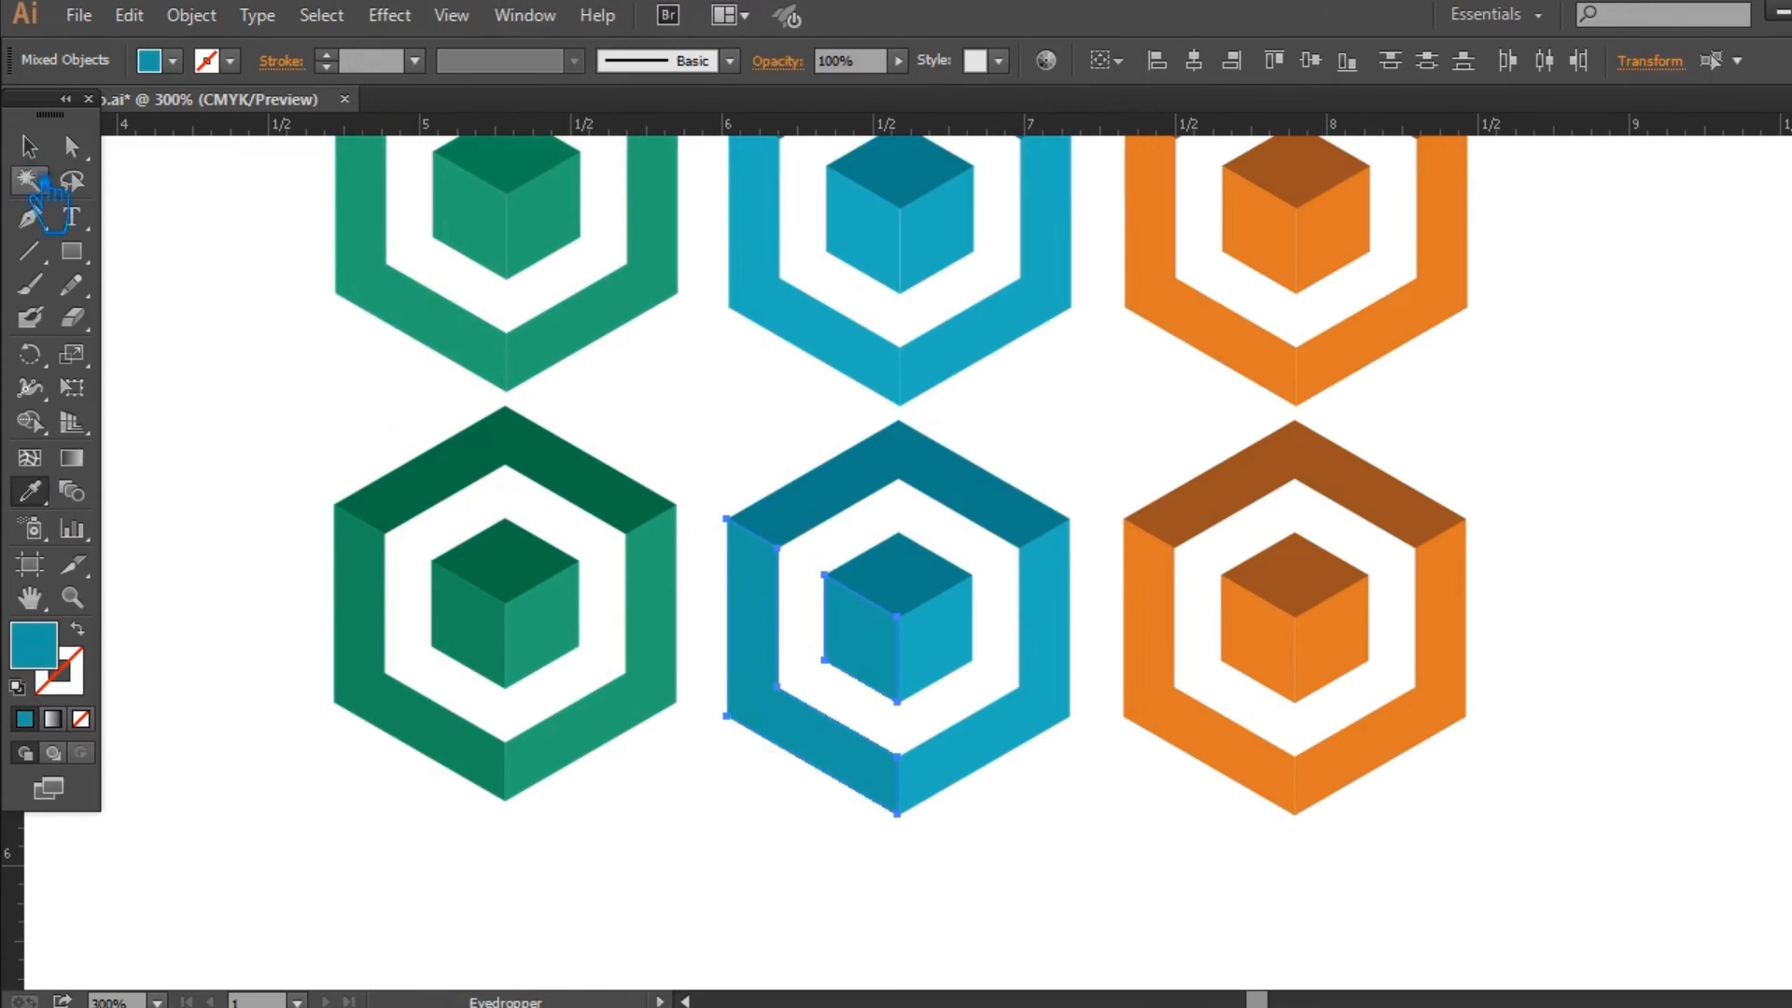
# Darken the lower blue logo's upper ring segment and cube top to #0D7572
pyautogui.click(38, 151)
pyautogui.press('a')
pyautogui.click(980, 486)
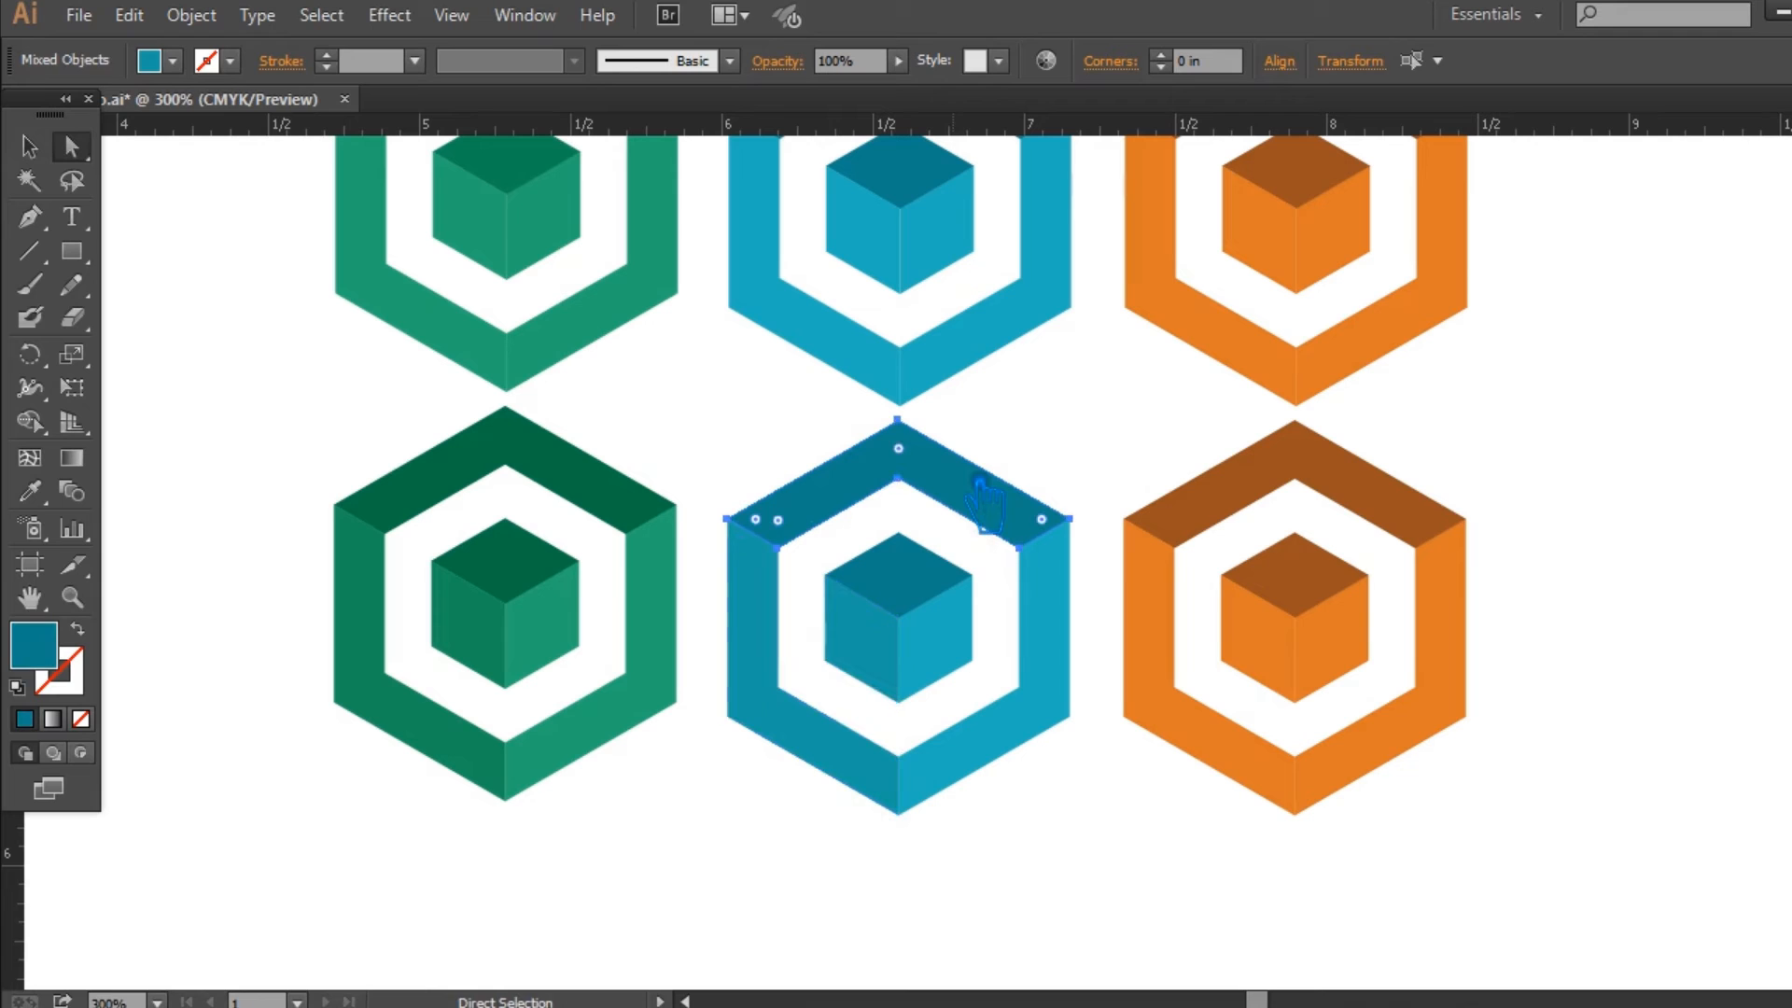
pyautogui.keyDown('shift'); pyautogui.click(941, 579); pyautogui.keyUp('shift')
pyautogui.doubleClick(34, 646)
pyautogui.click(688, 289)
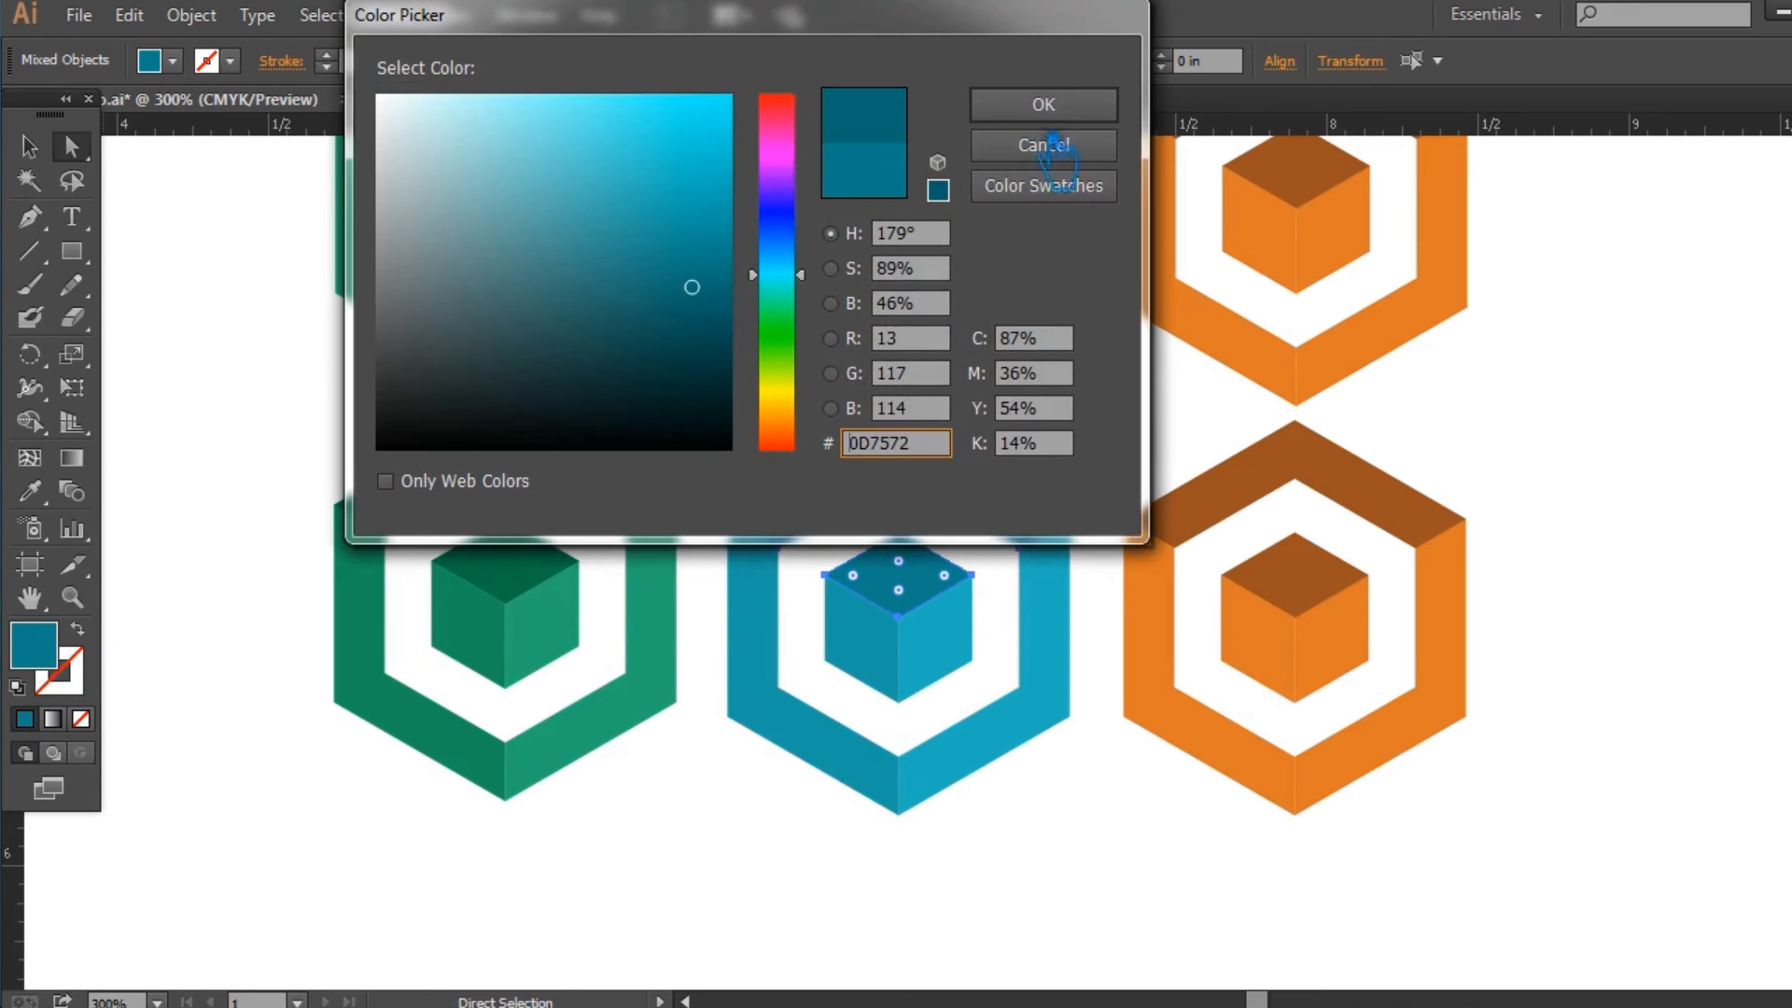
pyautogui.click(1043, 104)
pyautogui.click(39, 154)
pyautogui.click(333, 345)
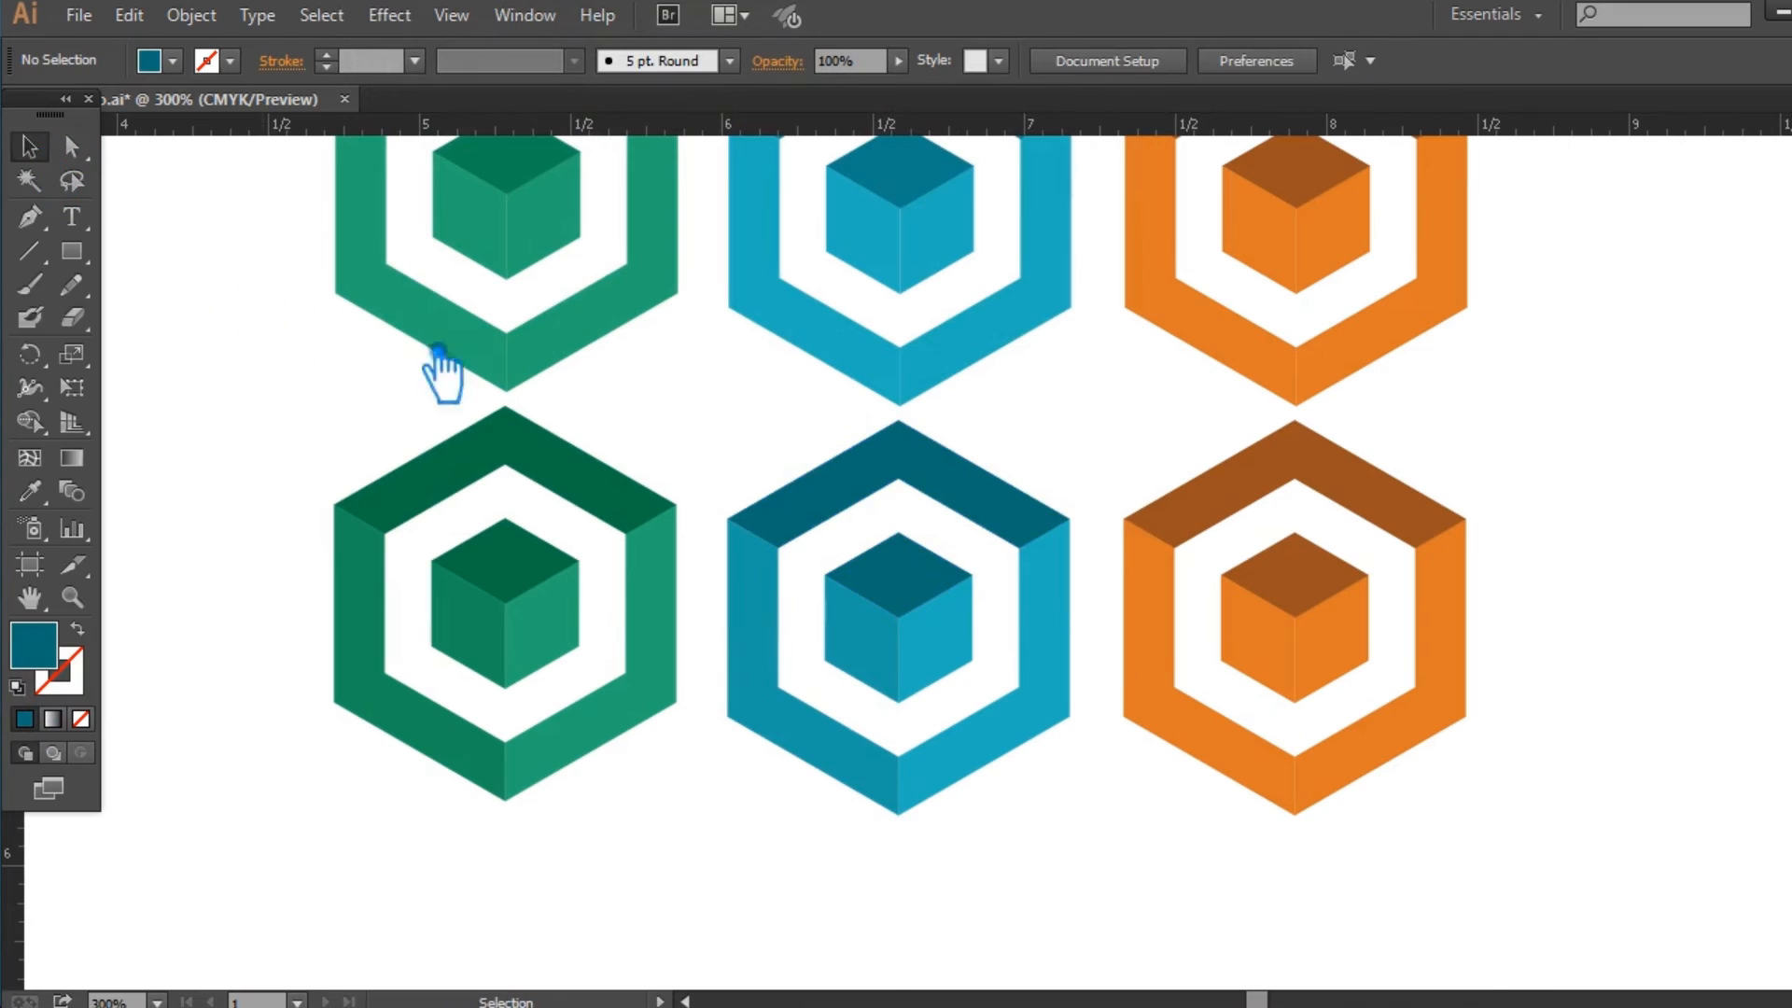
# Recolour the lower orange logo's left cube face and left ring segment from the upper segment's brown, lightened to #AF5827
pyautogui.moveTo(1604, 688); pyautogui.dragTo(1498, 718)
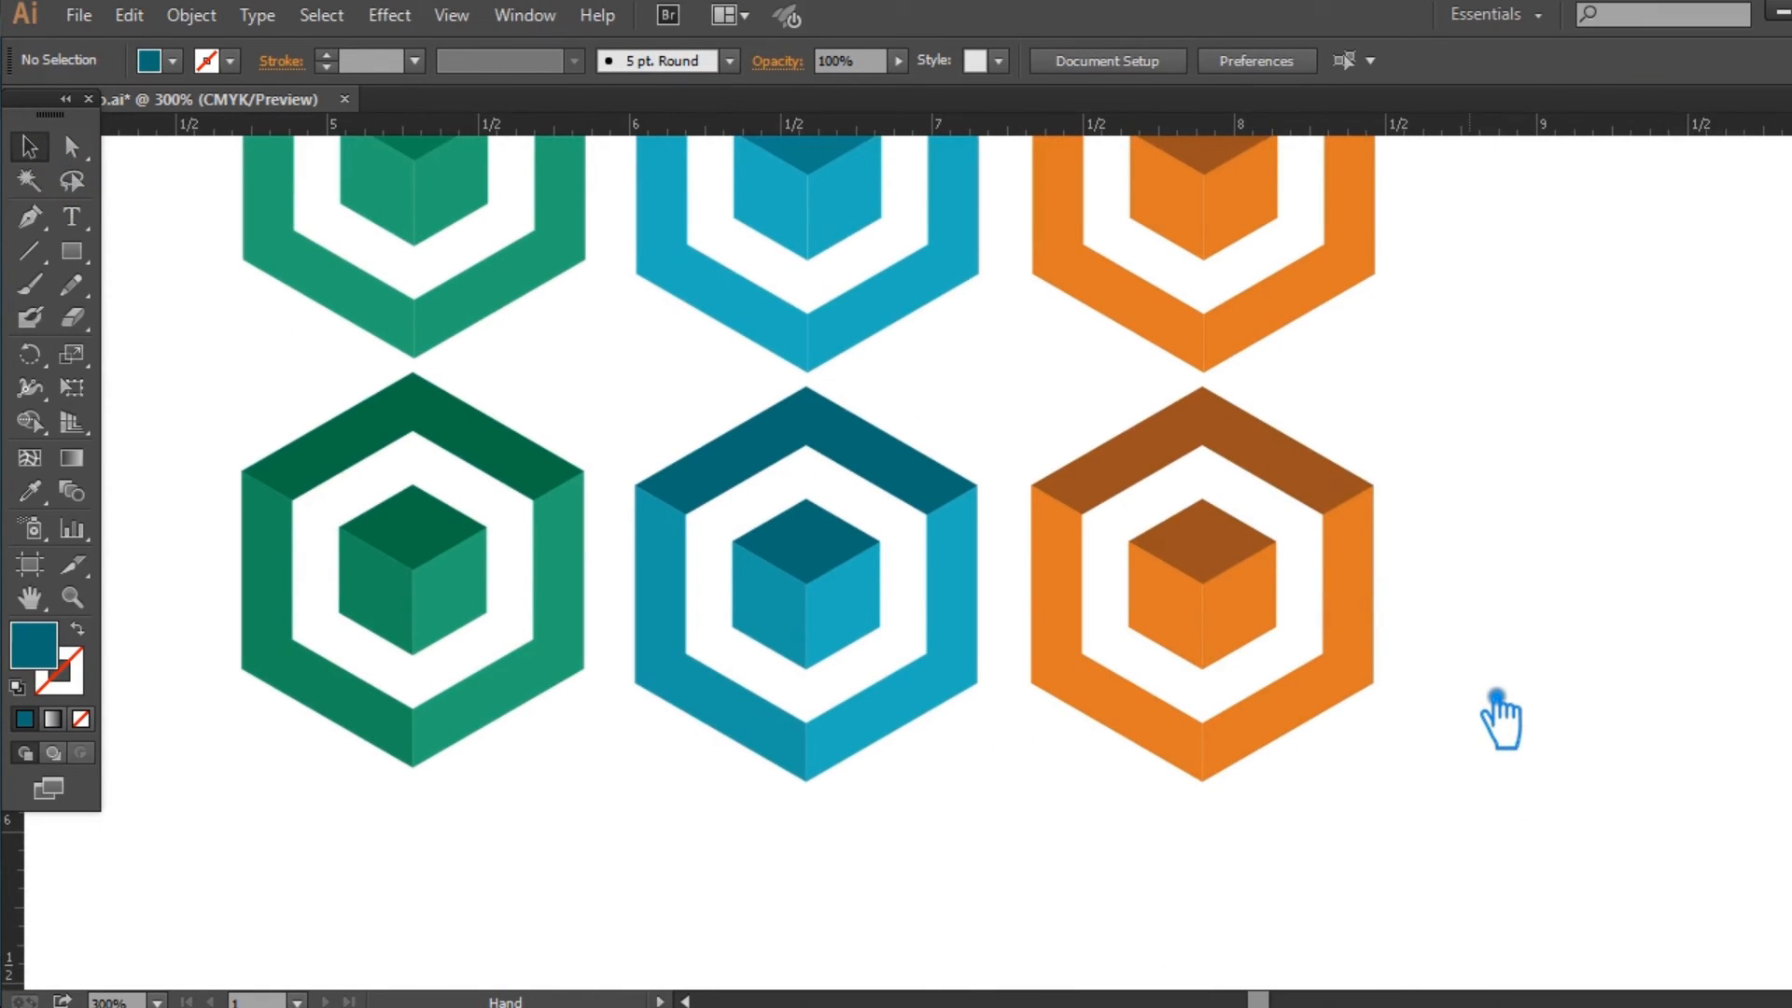
pyautogui.press('a')
pyautogui.click(1146, 738)
pyautogui.keyDown('shift'); pyautogui.click(1183, 648); pyautogui.keyUp('shift')
pyautogui.click(45, 494)
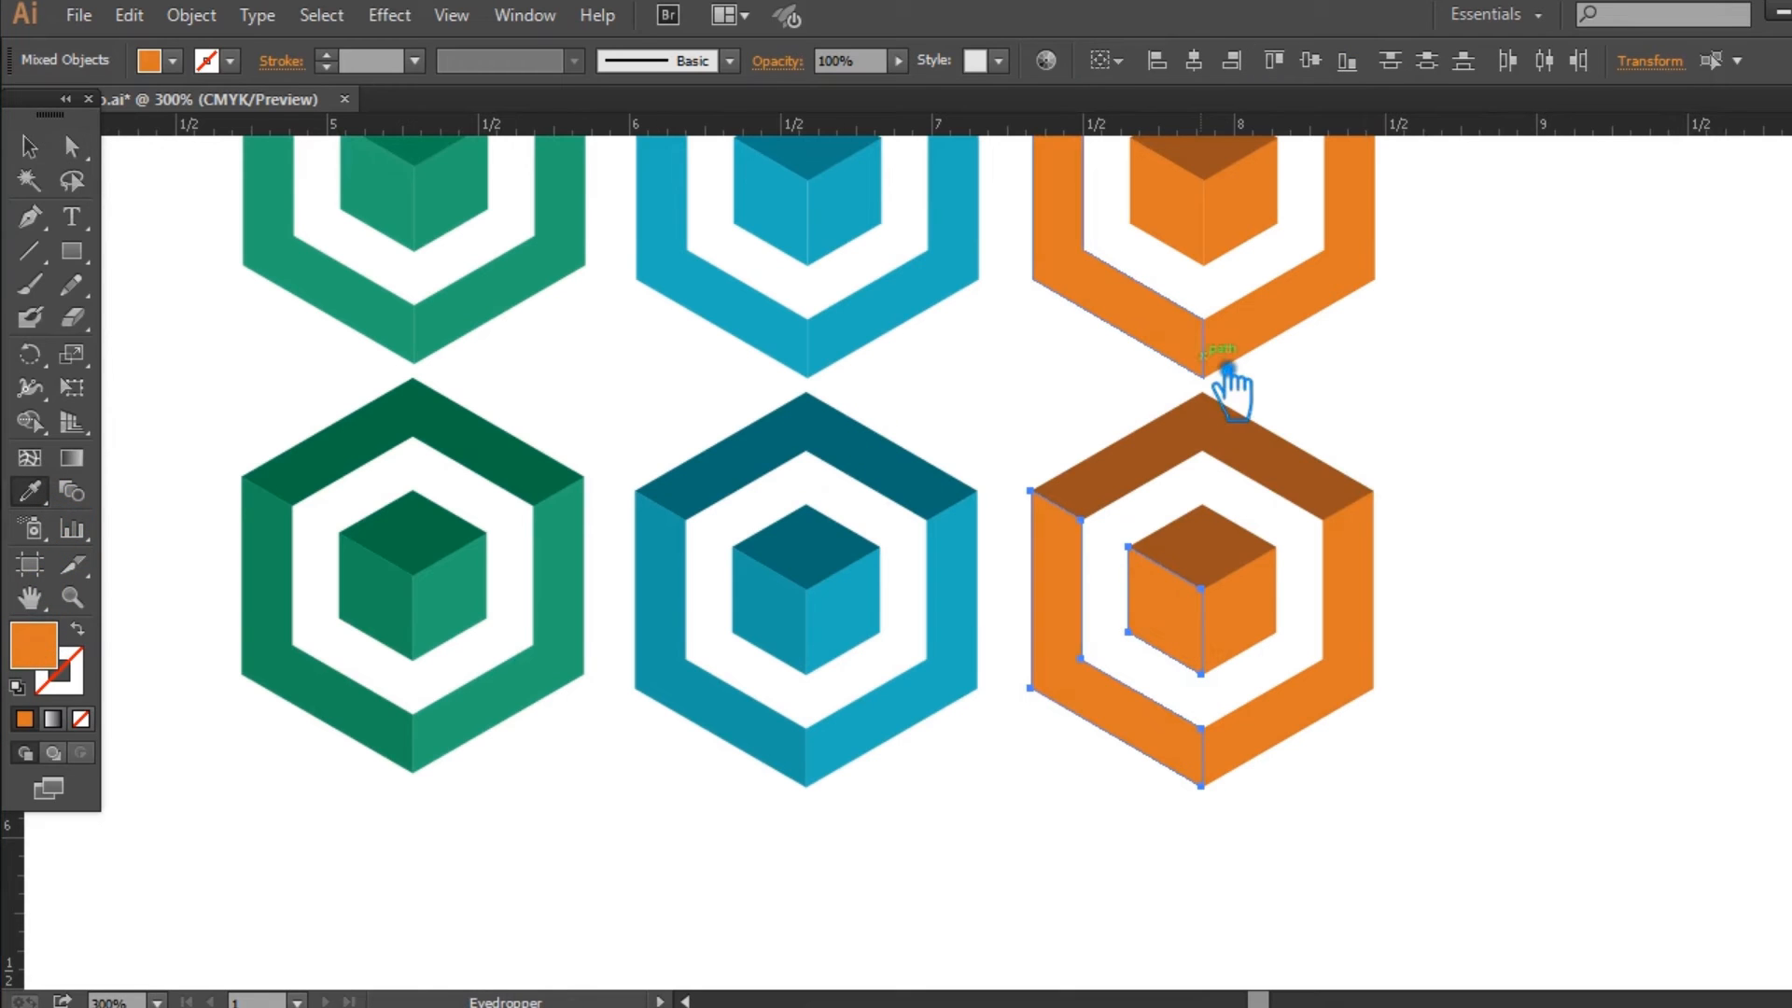
pyautogui.click(1226, 450)
pyautogui.doubleClick(78, 681)
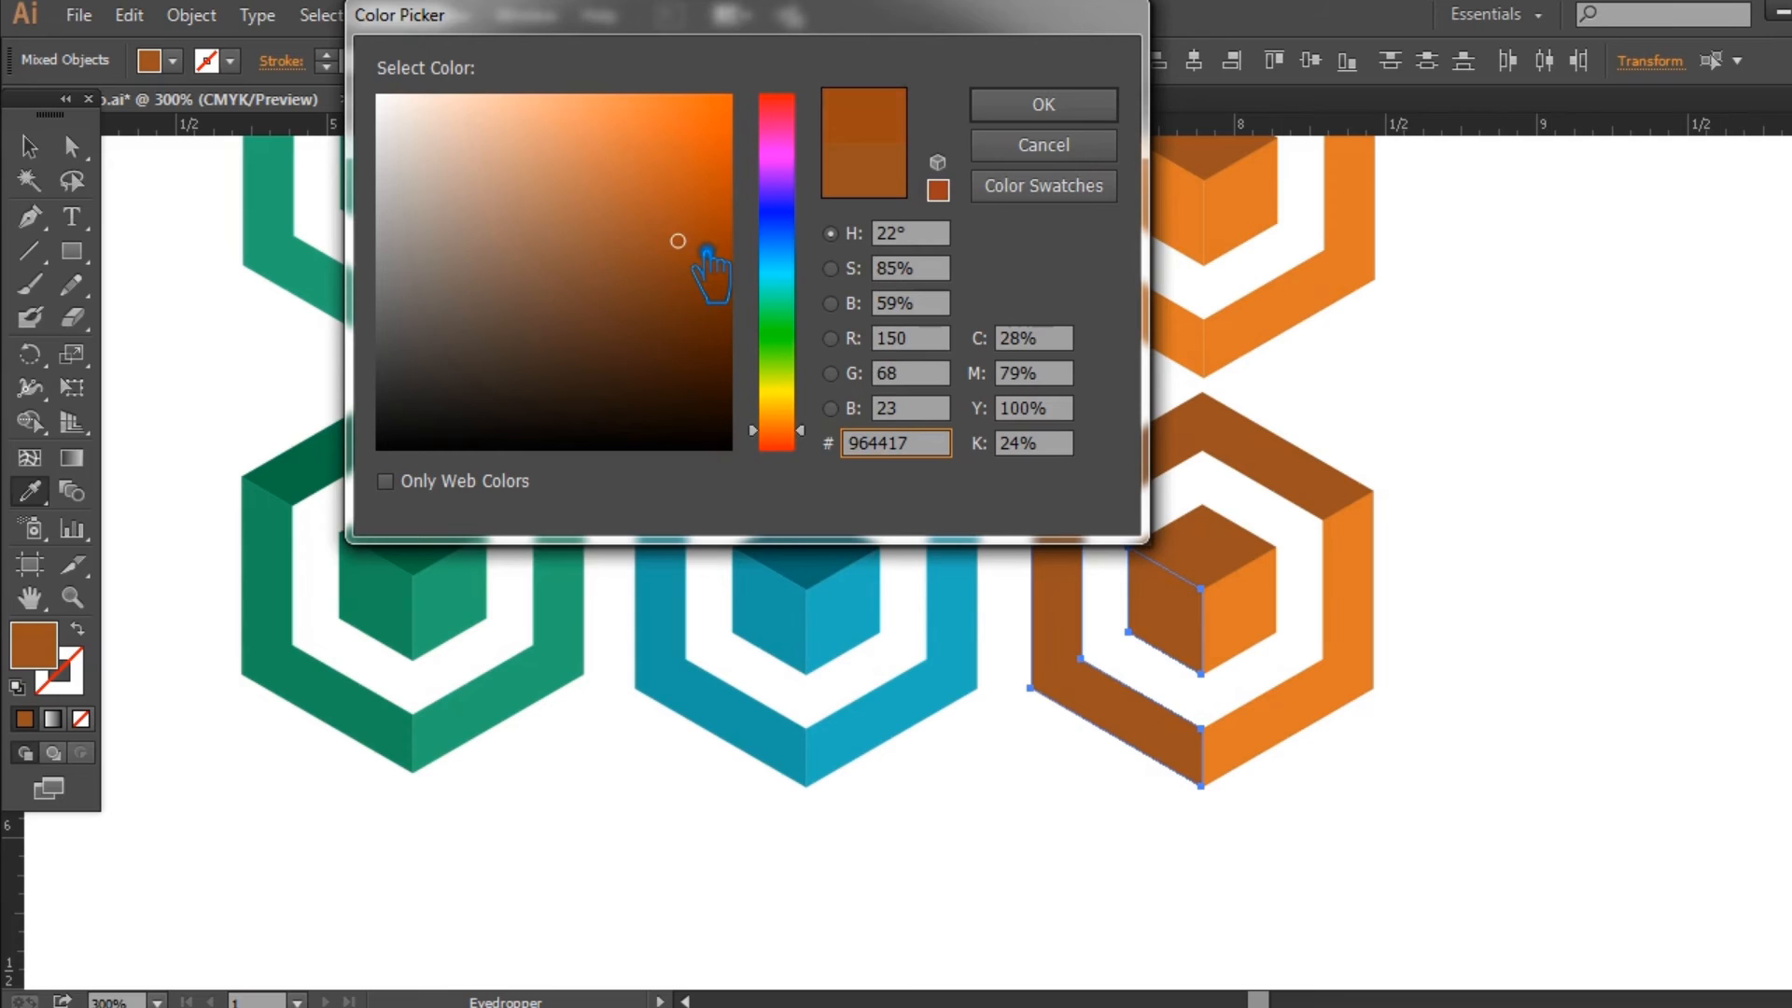
pyautogui.moveTo(706, 252); pyautogui.dragTo(682, 221)
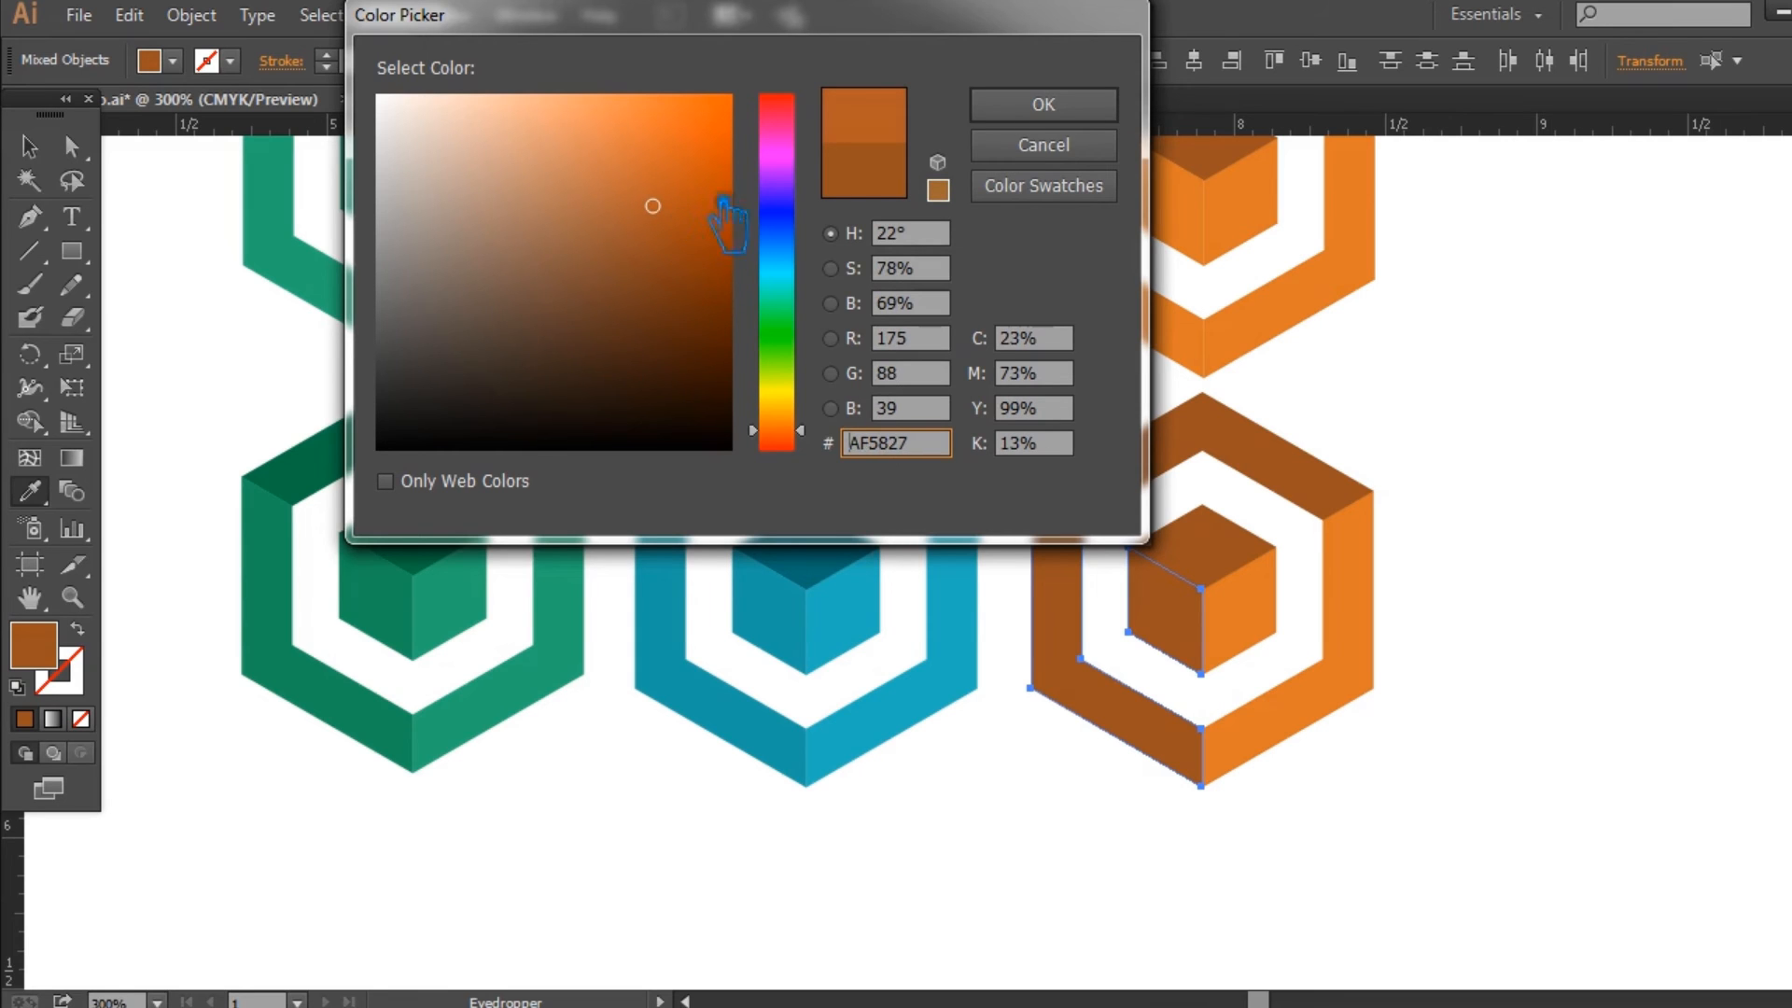
pyautogui.click(1043, 103)
pyautogui.click(30, 146)
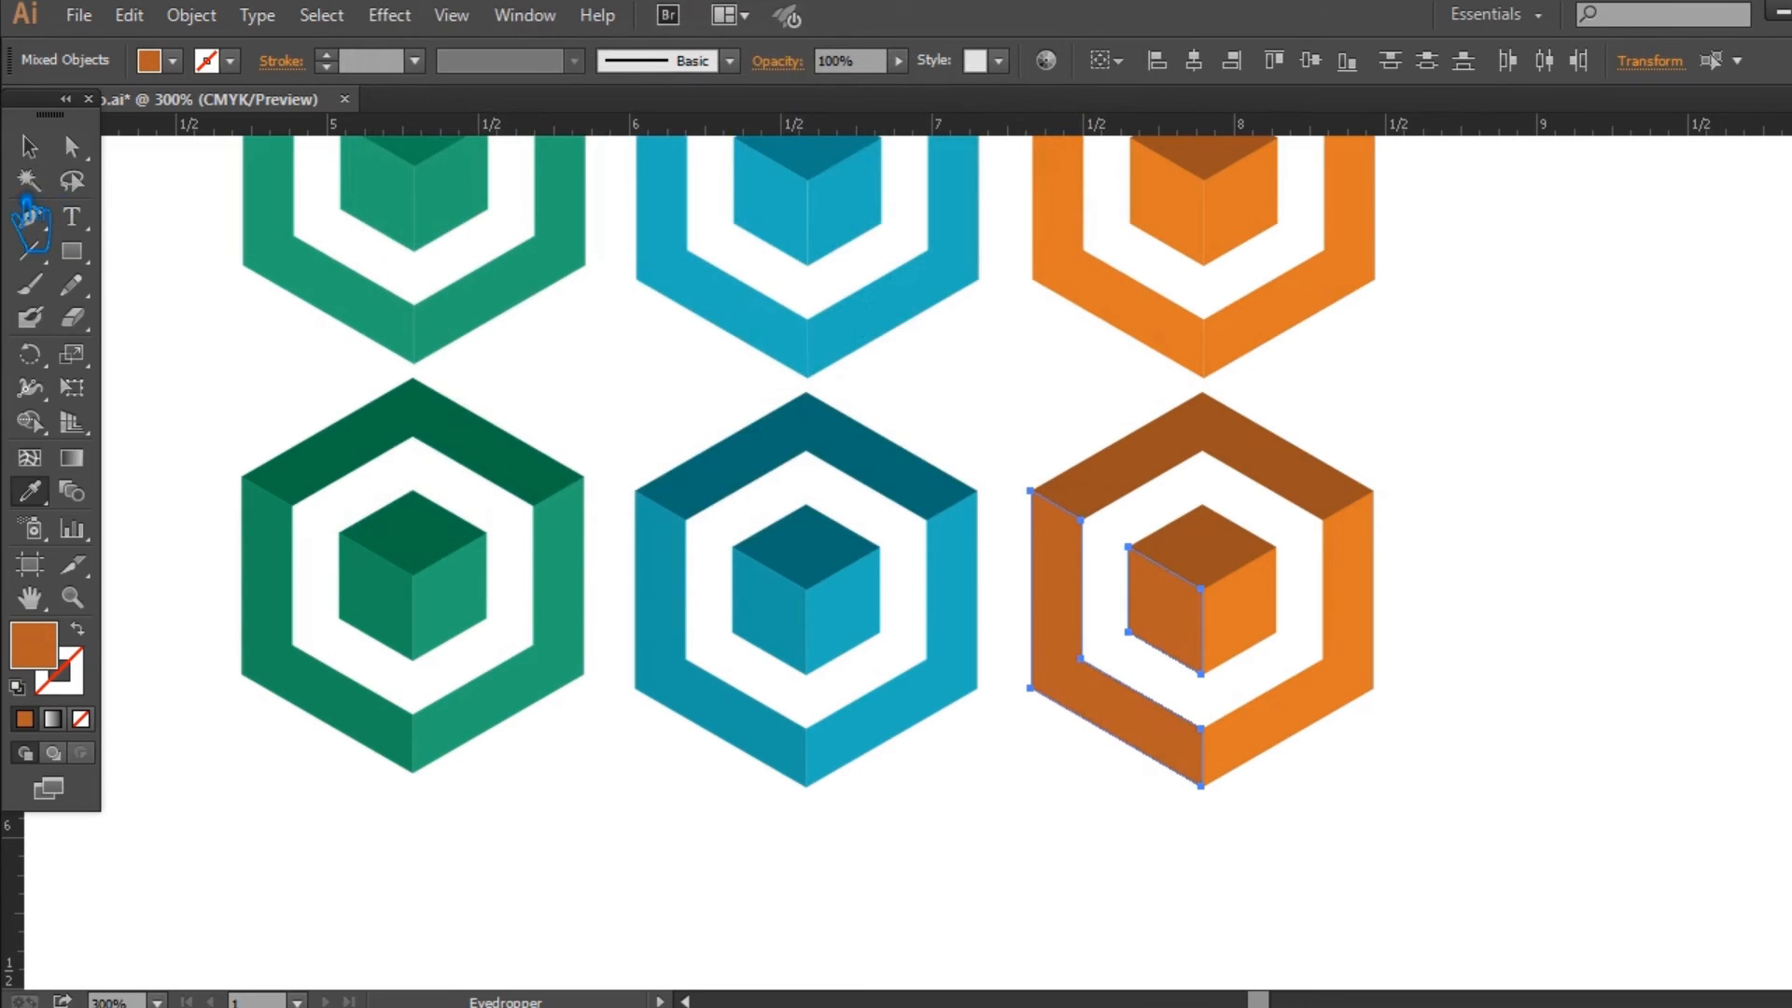
# Select only the lower orange logo's upper ring segment and cube top
pyautogui.click(1292, 487)
pyautogui.press('a')
pyautogui.keyDown('shift'); pyautogui.click(1246, 571); pyautogui.keyUp('shift')
pyautogui.keyDown('shift'); pyautogui.click(1341, 571); pyautogui.keyUp('shift')
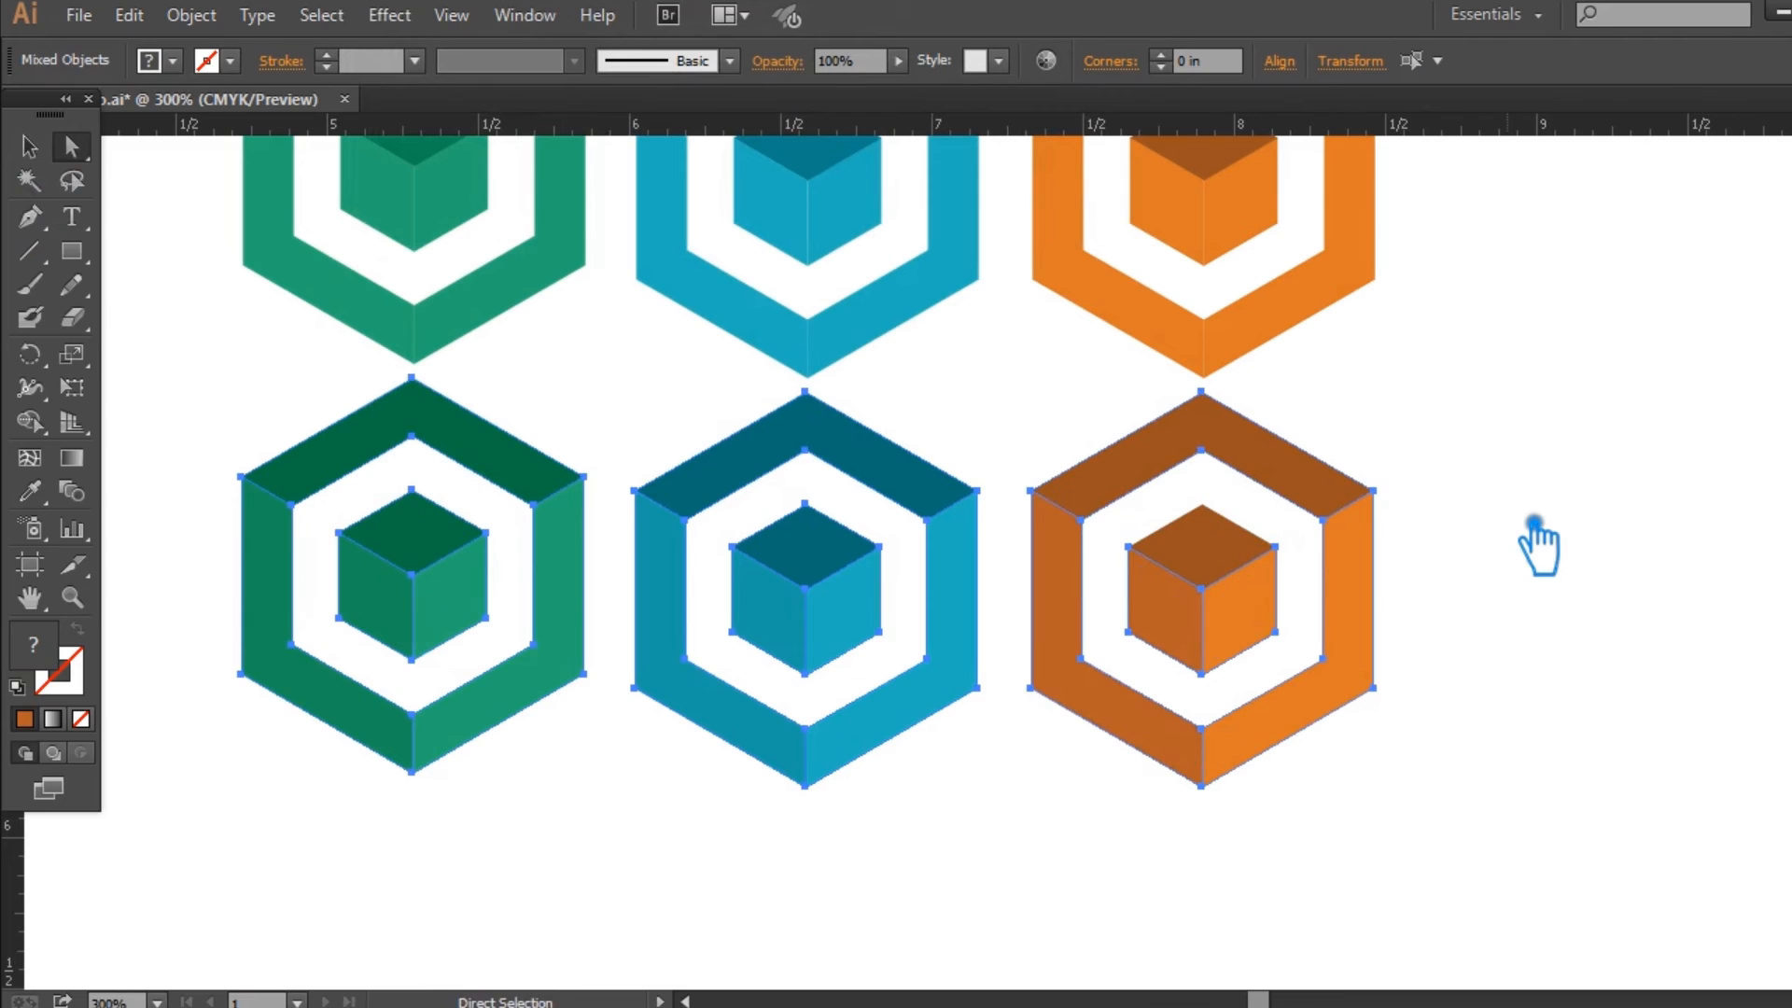
pyautogui.click(1534, 522)
pyautogui.click(1299, 469)
pyautogui.keyDown('shift'); pyautogui.click(1209, 558); pyautogui.keyUp('shift')
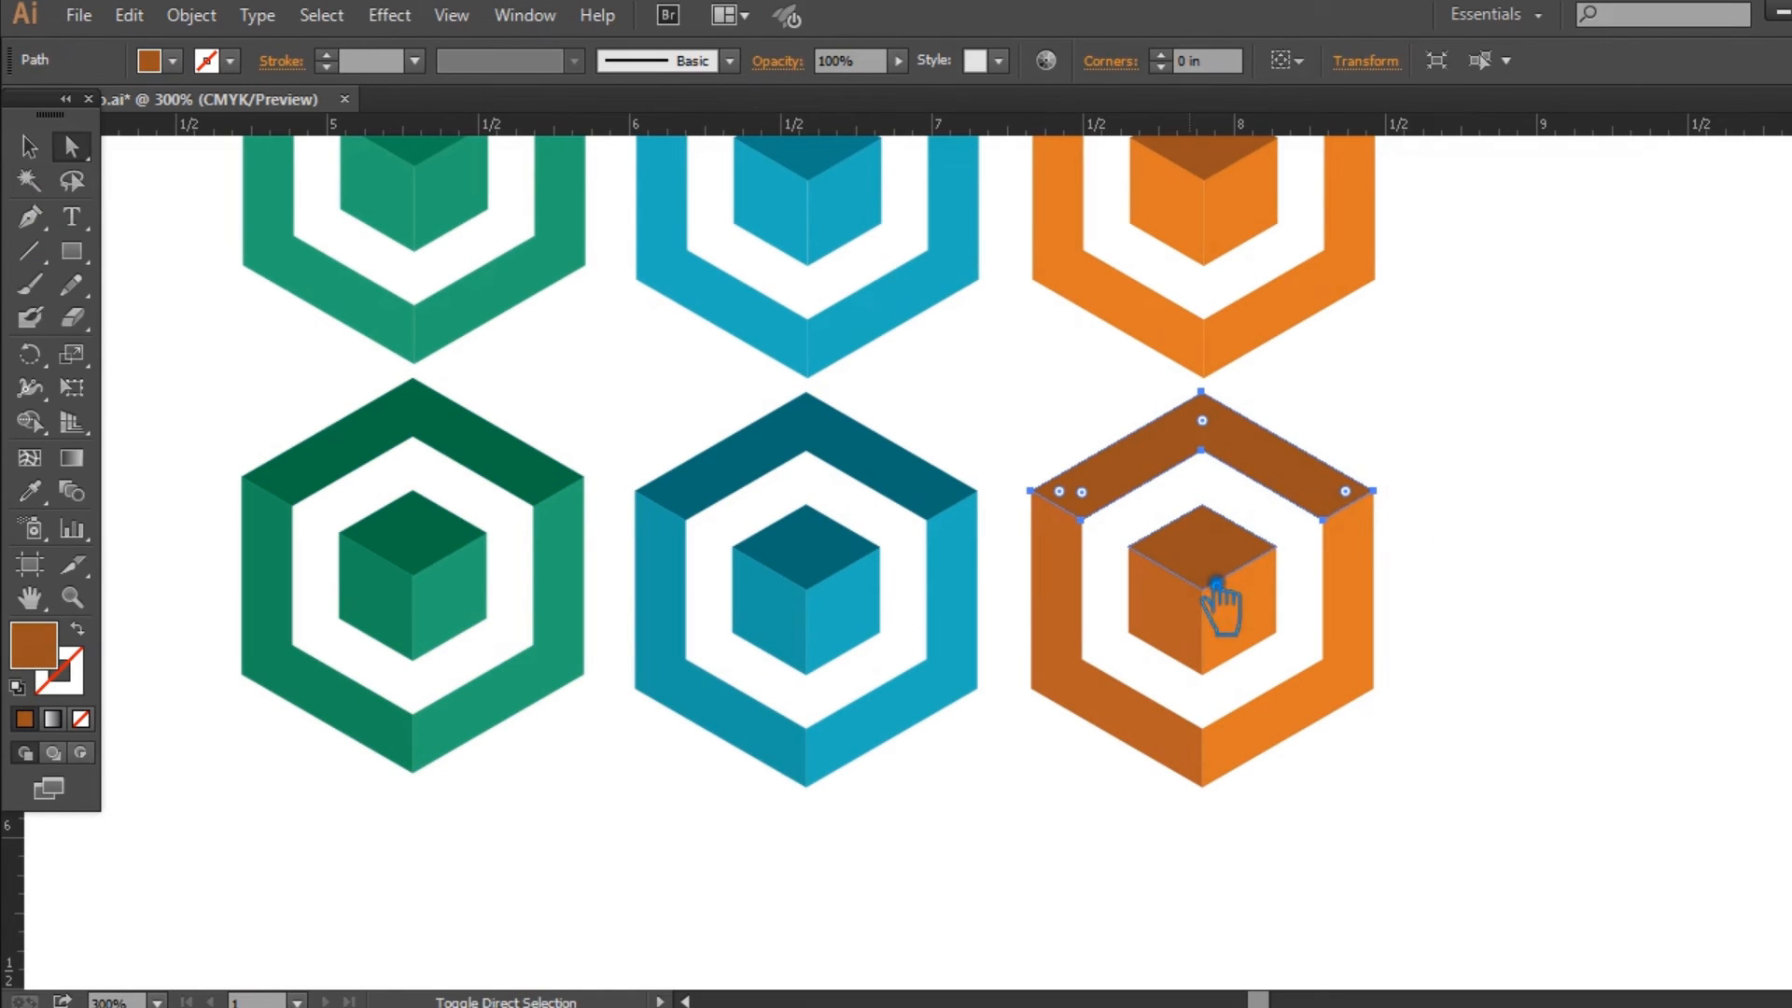
# Try darkening the selected upper ring segment and cube top to #72330F, and undo the change
pyautogui.doubleClick(56, 659)
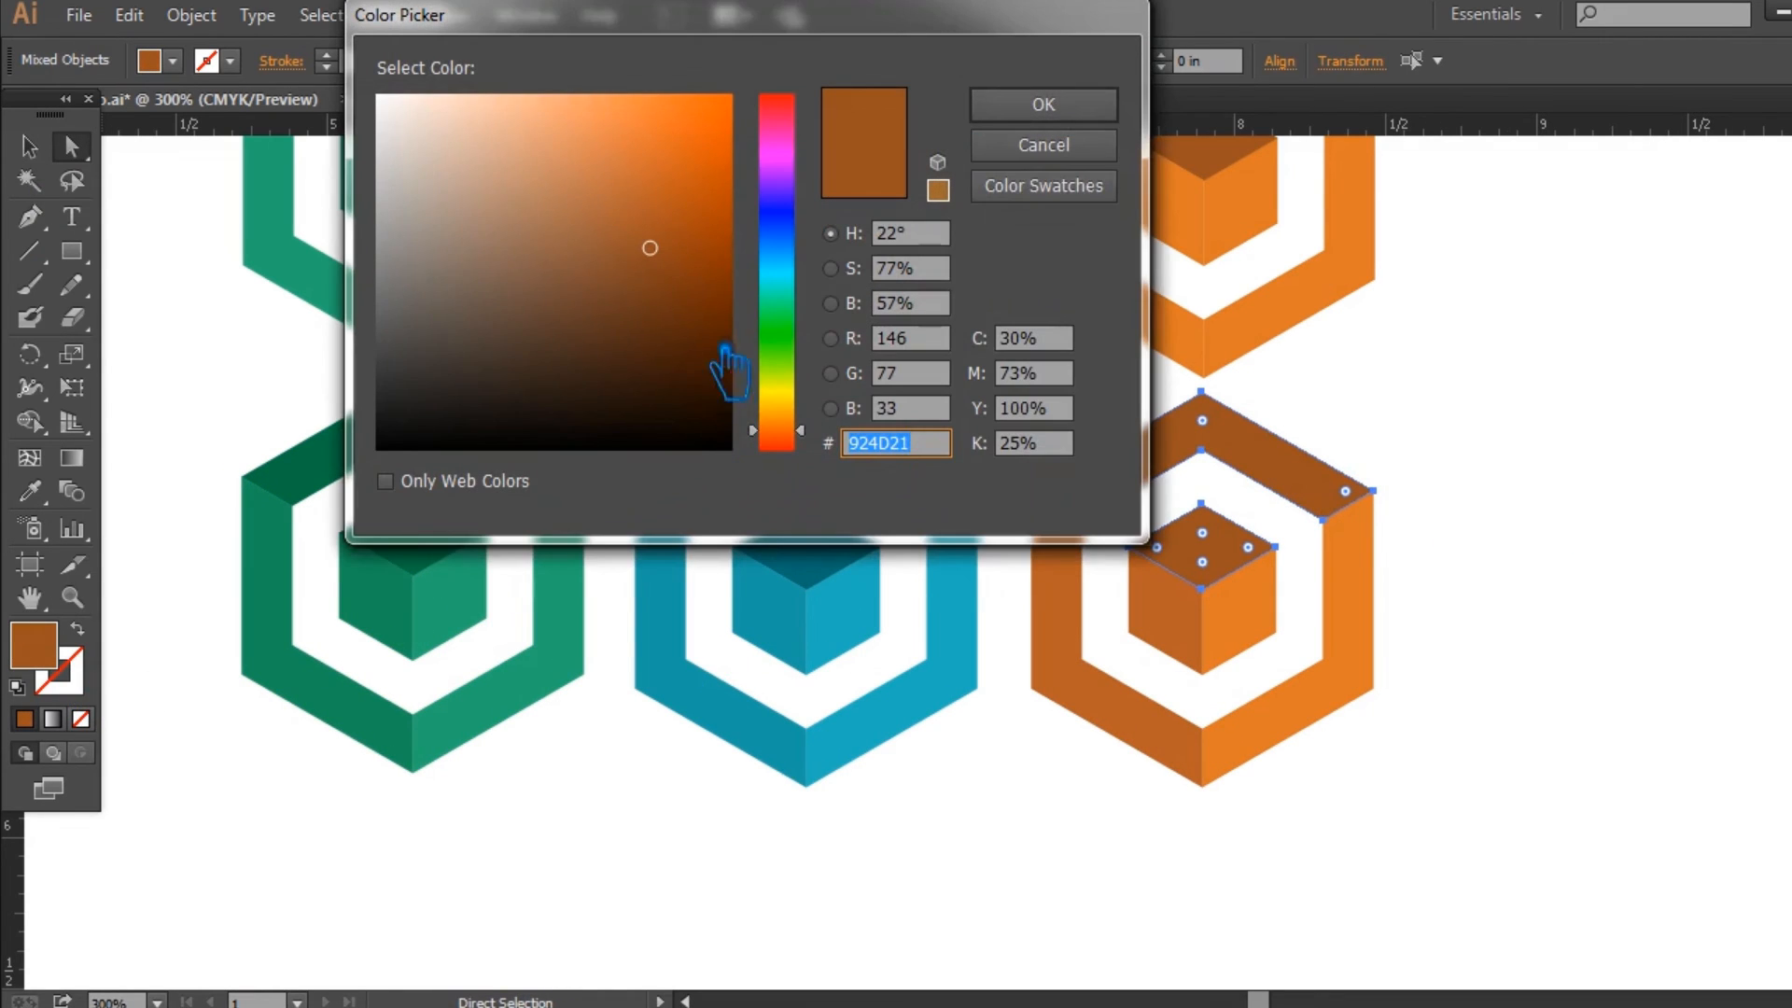
pyautogui.click(701, 277)
pyautogui.click(702, 289)
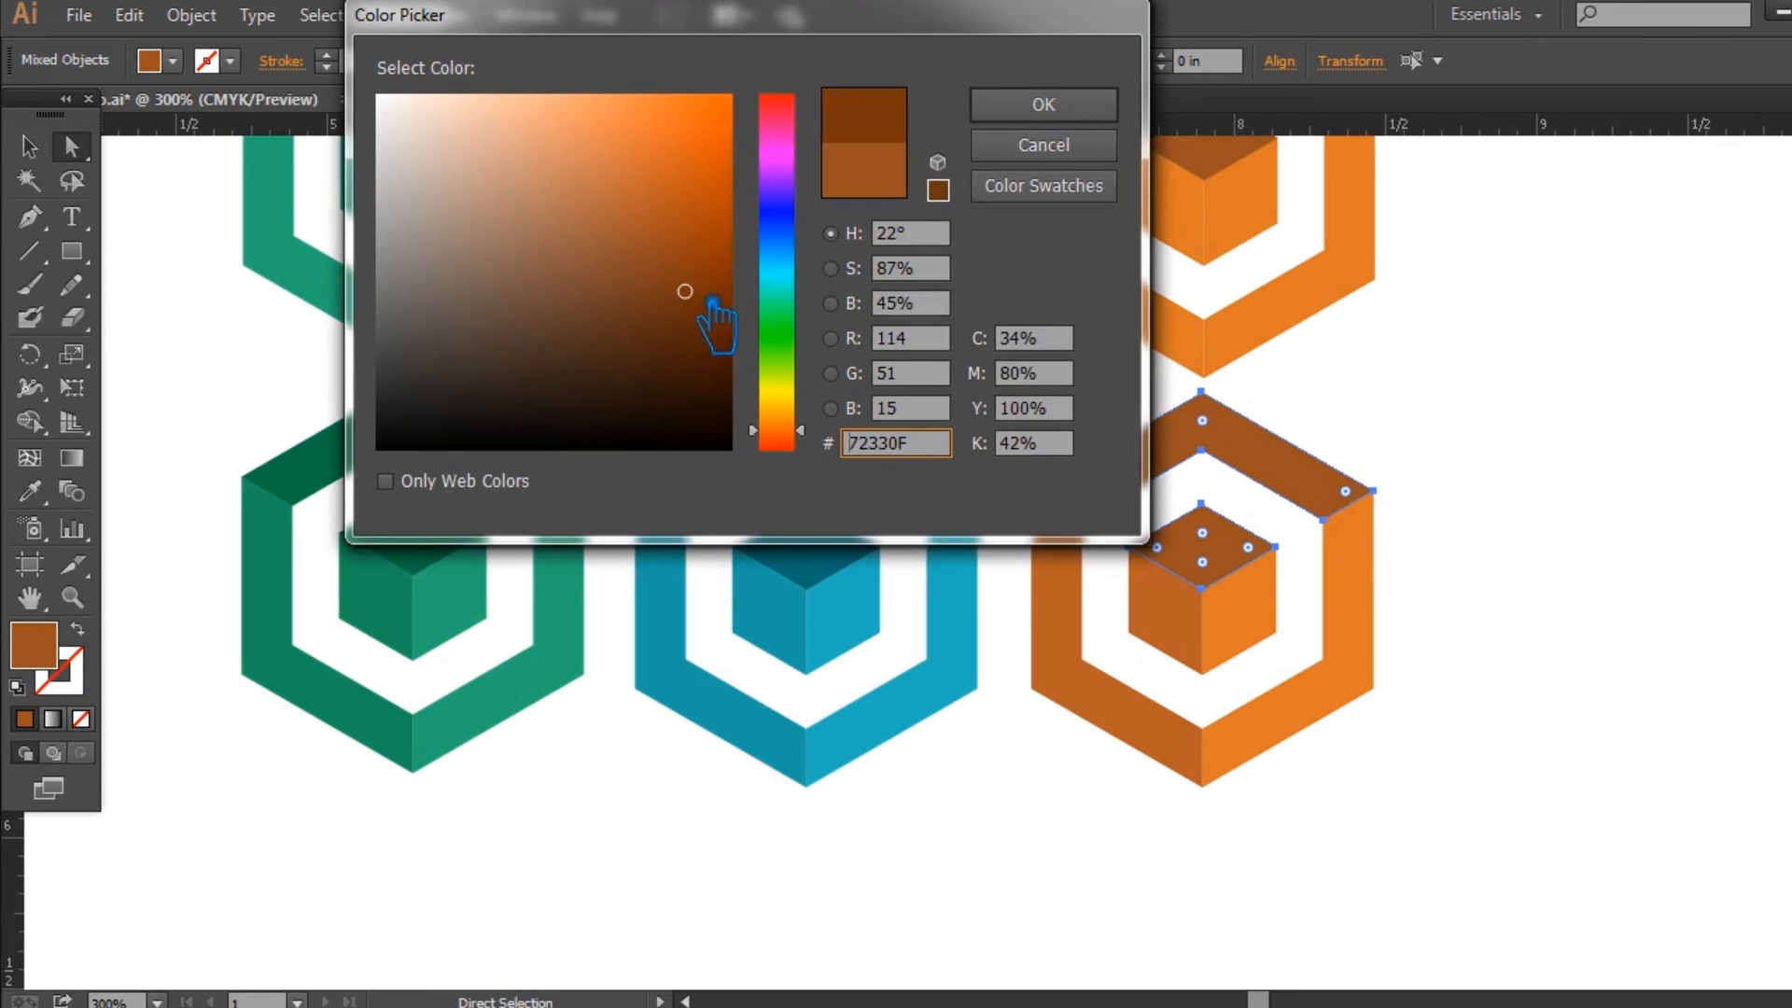
pyautogui.click(1044, 103)
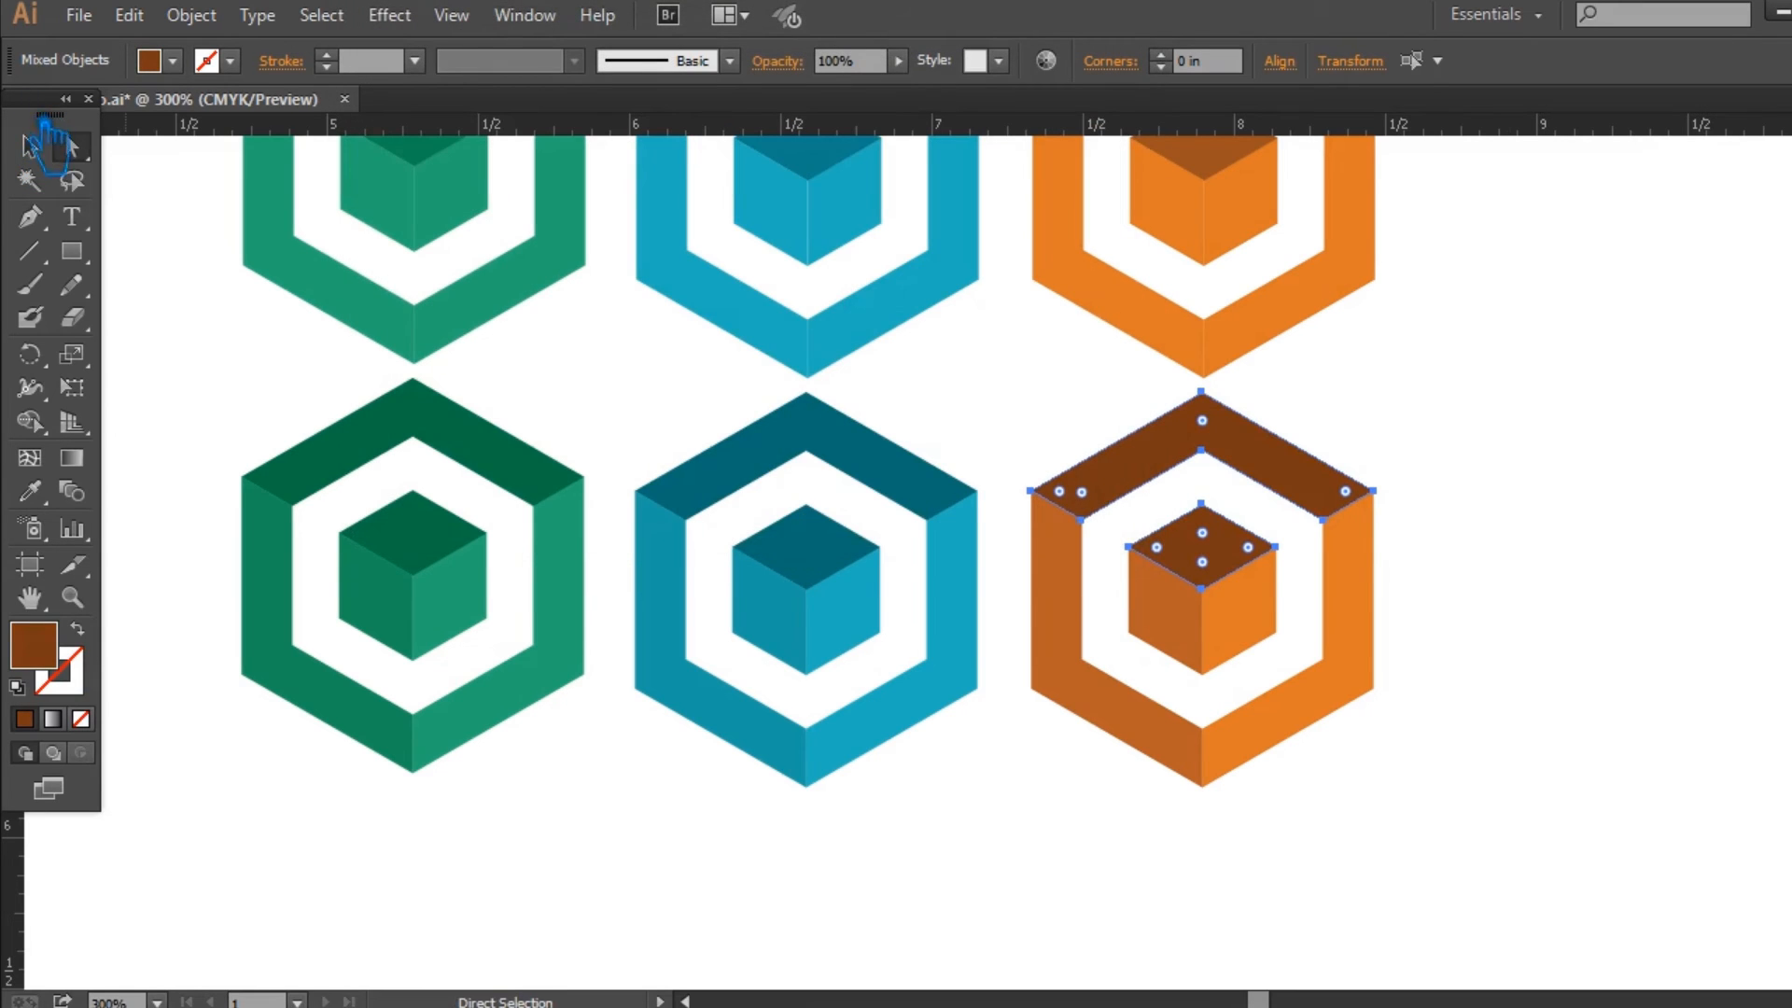
pyautogui.hotkey('ctrl', 'z')
# Darken the lower orange logo's upper ring segment and cube top to brown #843C14 and clear the selection
pyautogui.doubleClick(55, 665)
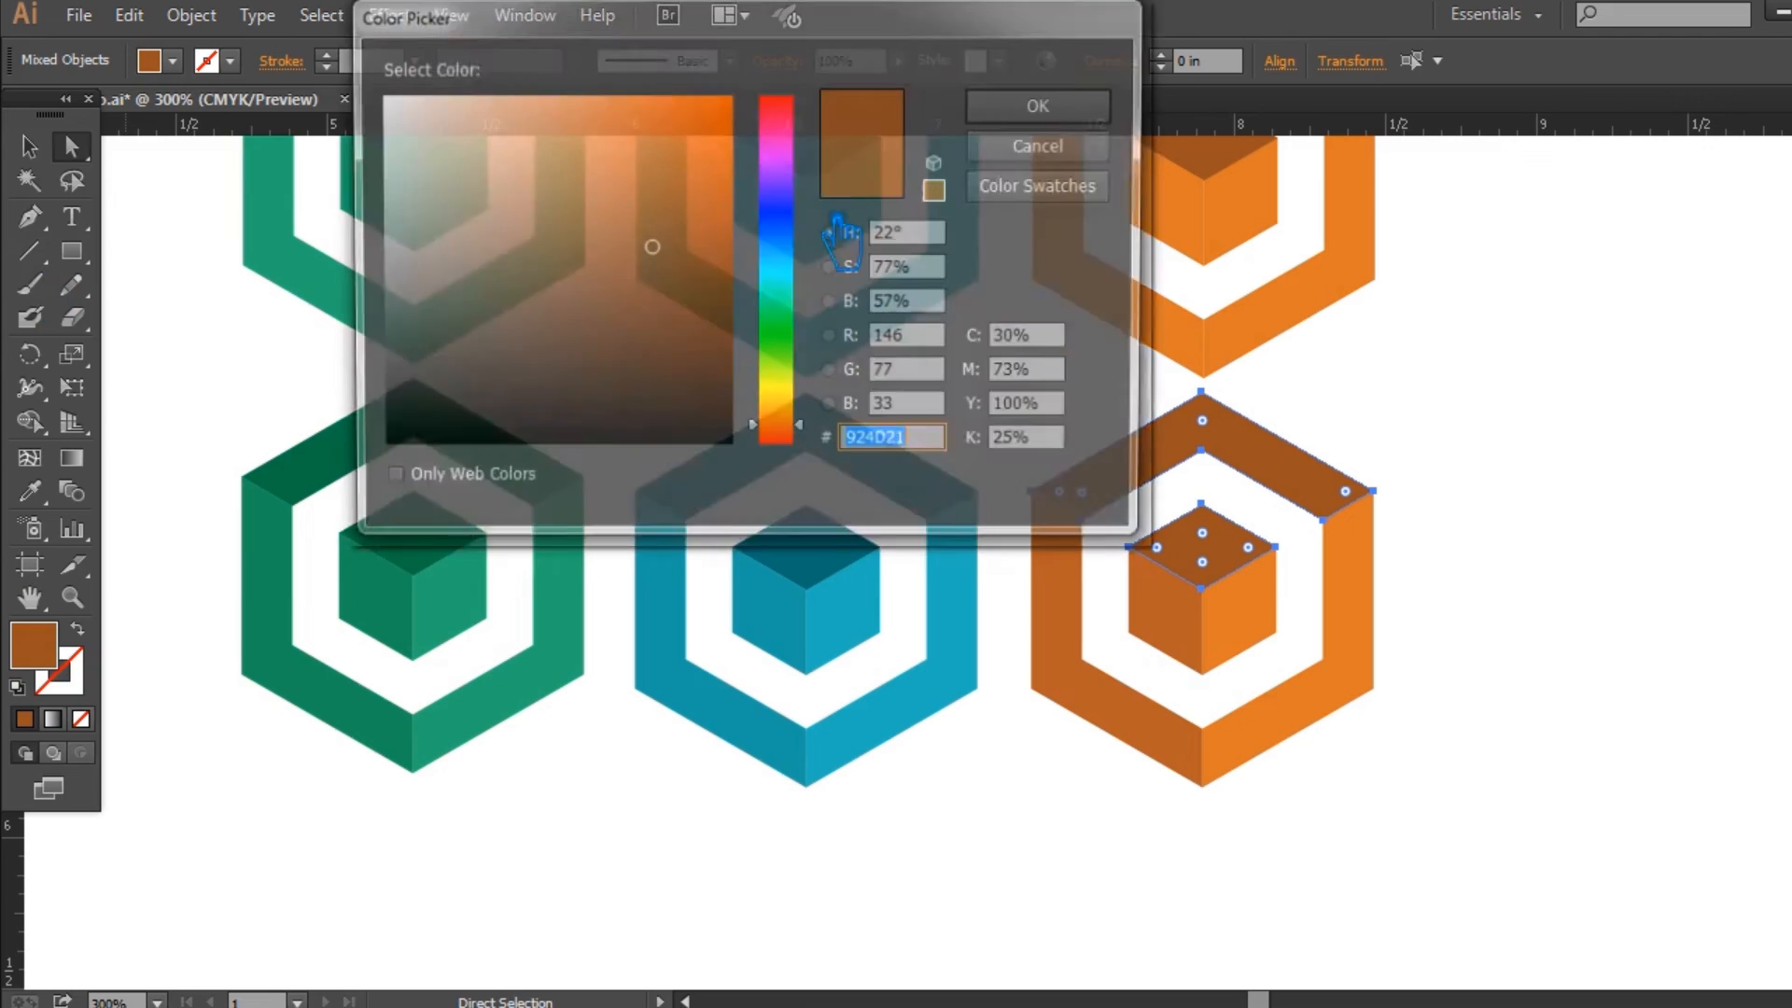
pyautogui.click(676, 268)
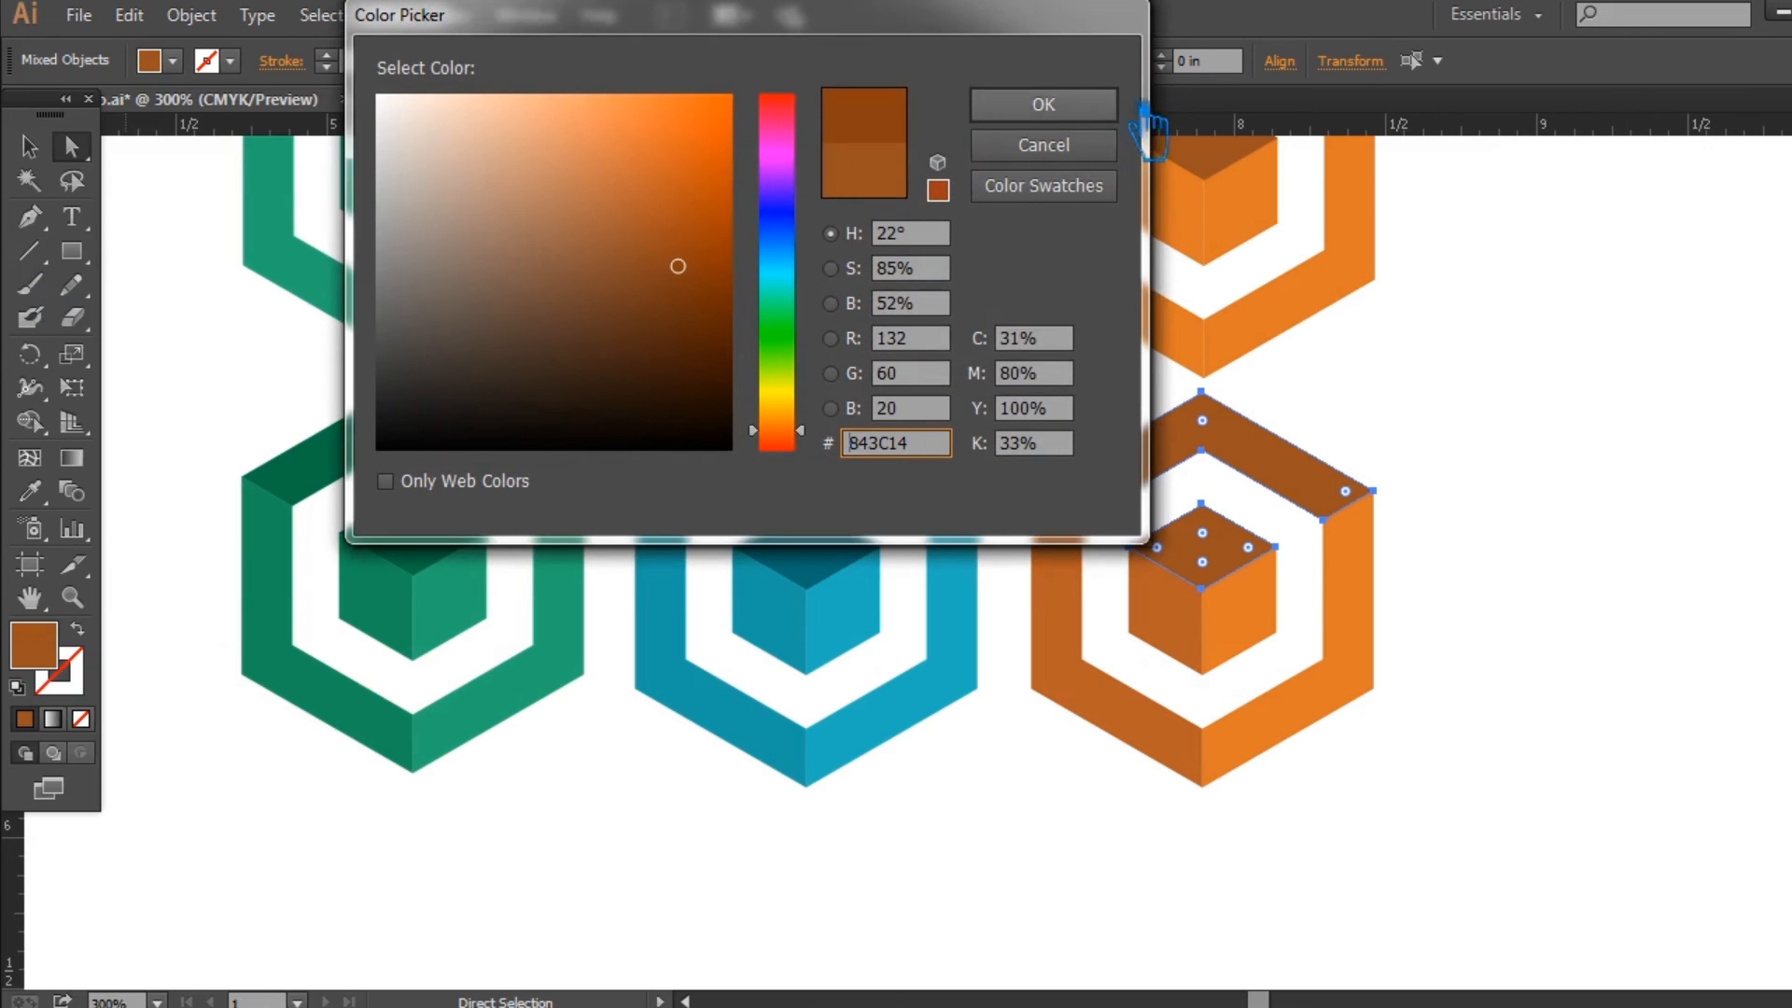
pyautogui.click(1083, 110)
pyautogui.click(47, 149)
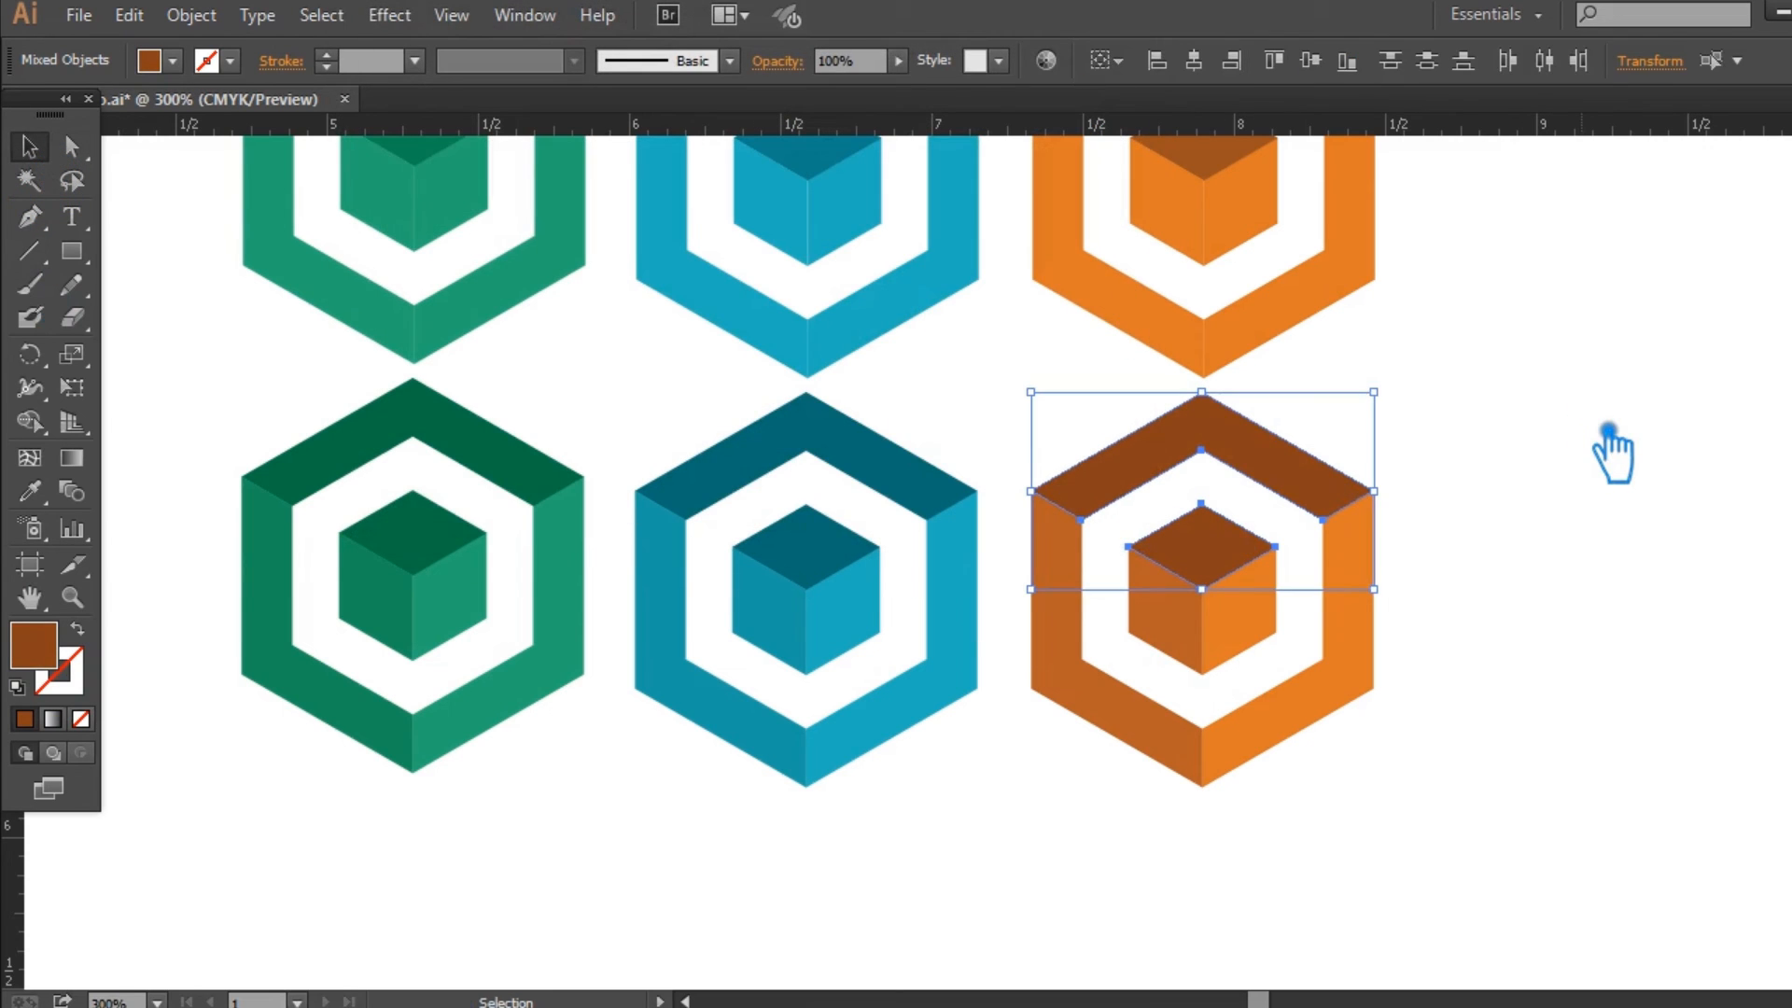
pyautogui.click(1600, 438)
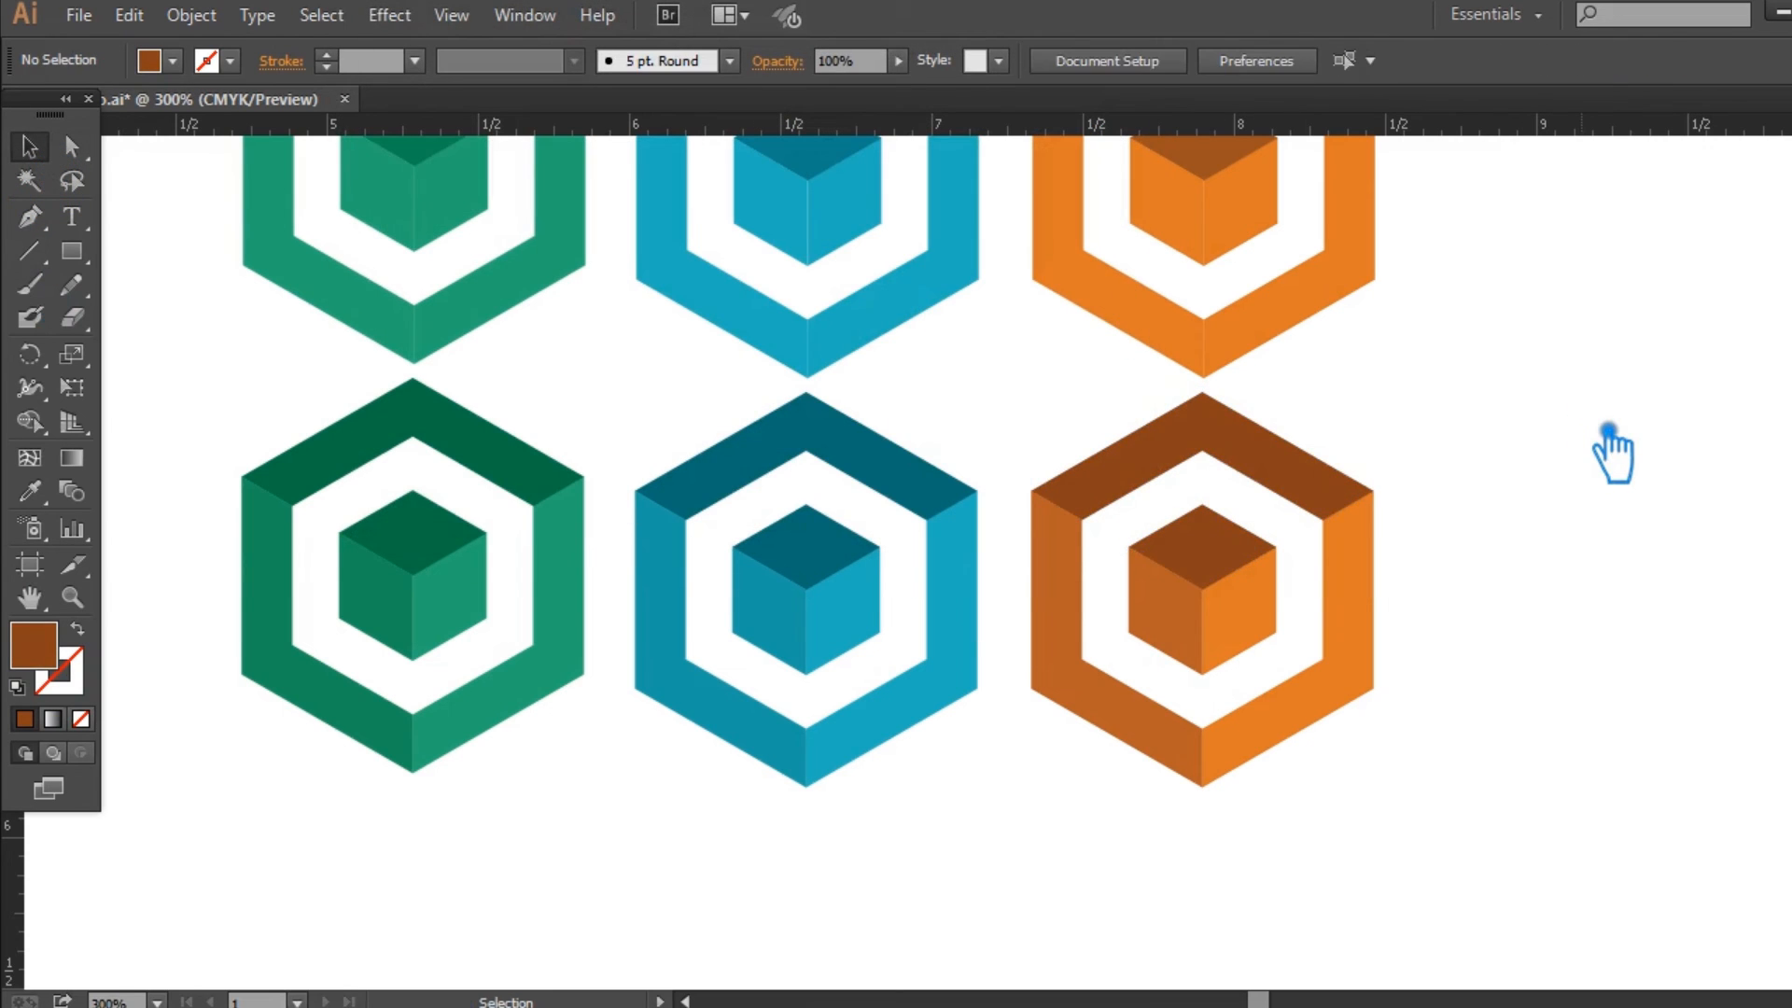
# Darken the lower blue logo's left cube face and left ring segment slightly to a deeper teal blue
pyautogui.press('a')
pyautogui.click(808, 635)
pyautogui.keyDown('shift'); pyautogui.click(760, 740); pyautogui.keyUp('shift')
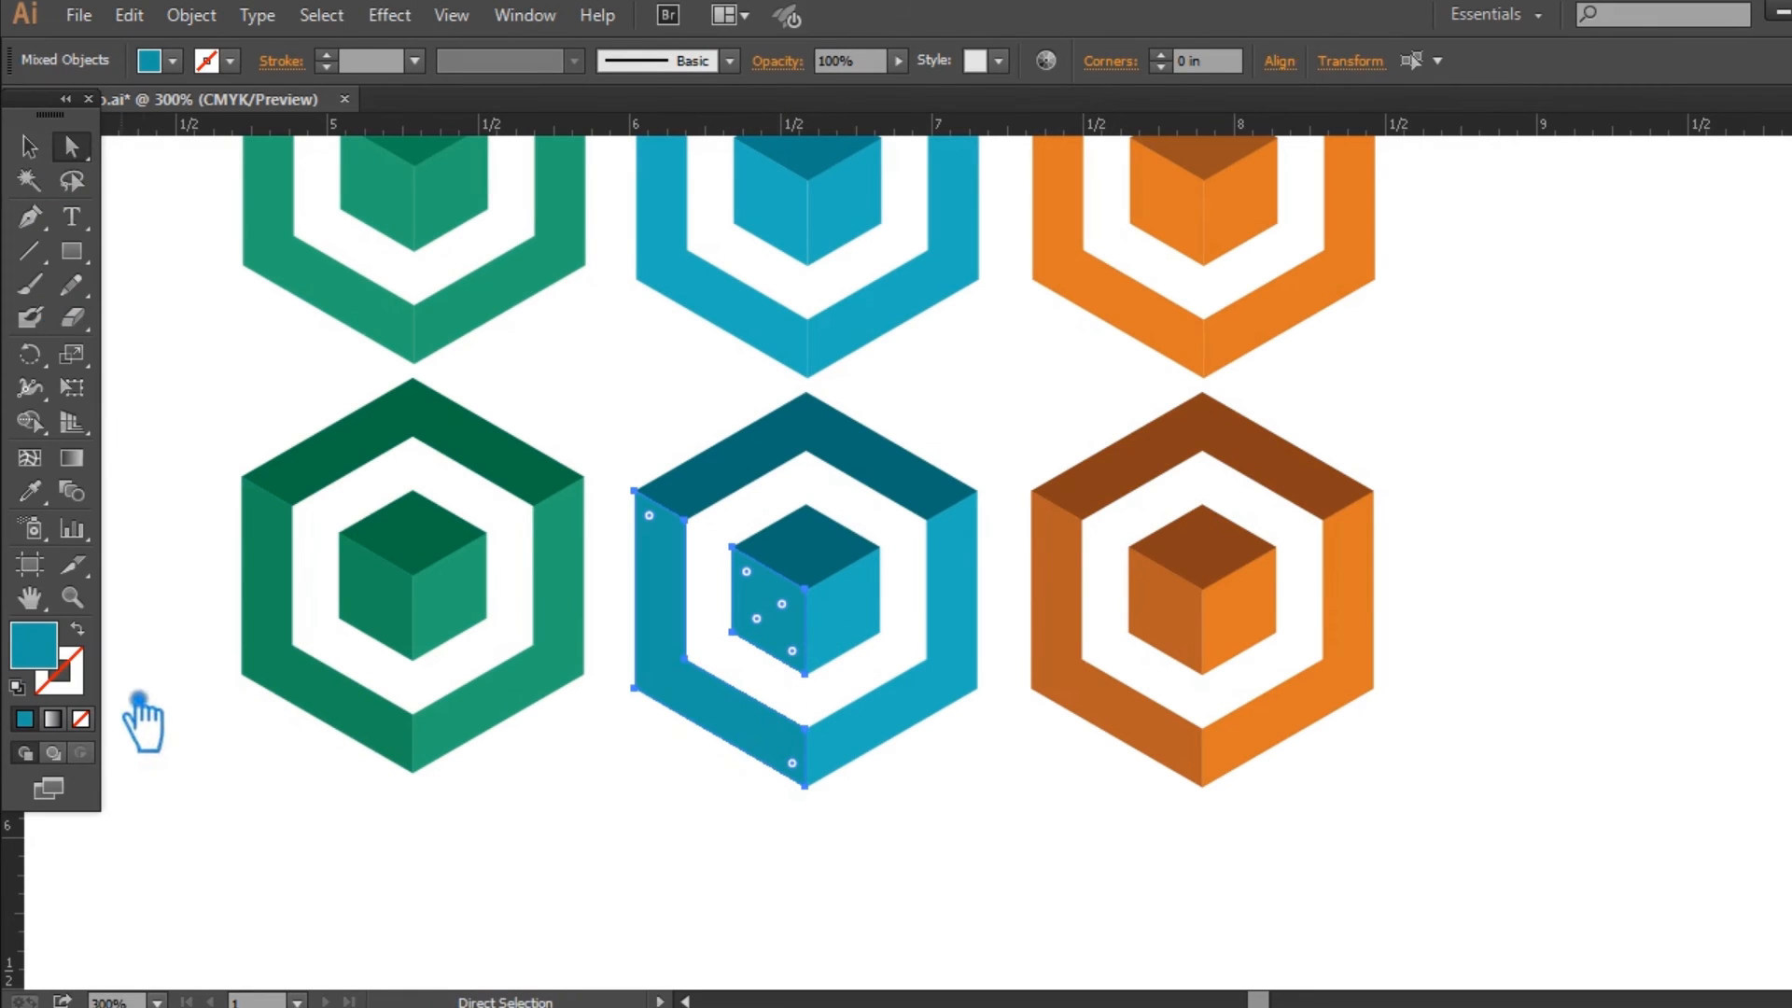
pyautogui.doubleClick(65, 661)
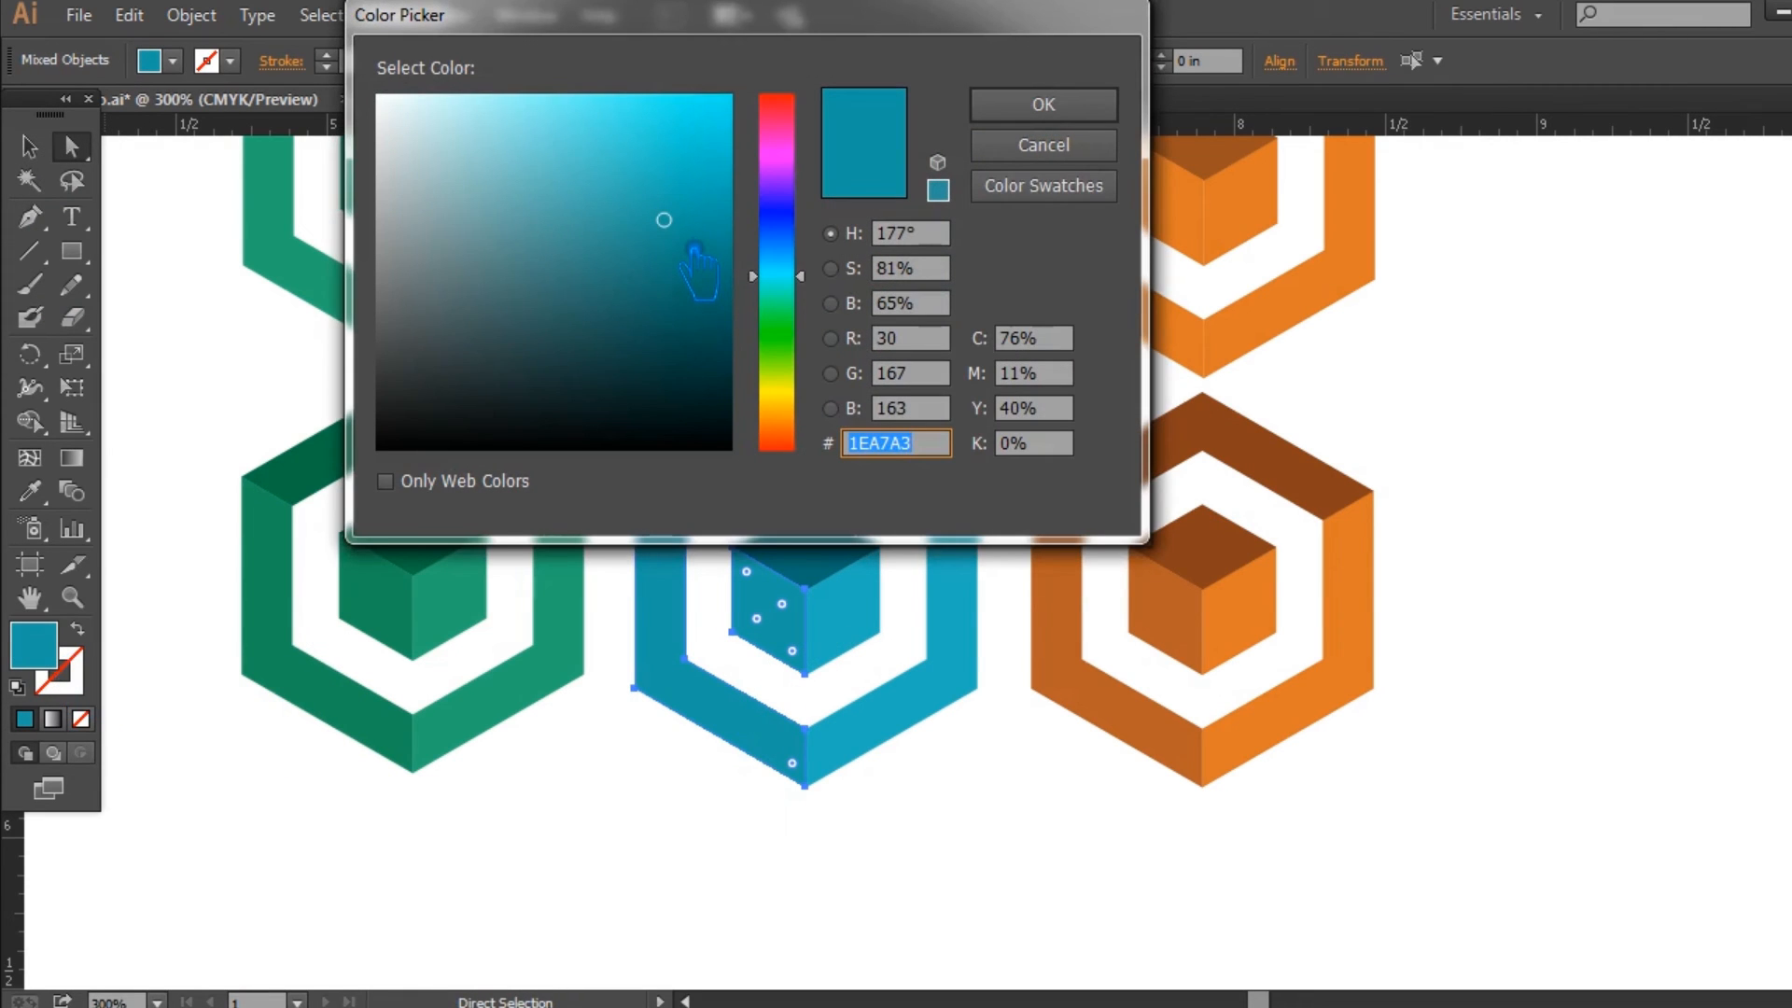
pyautogui.moveTo(664, 219); pyautogui.dragTo(667, 236)
pyautogui.click(1037, 106)
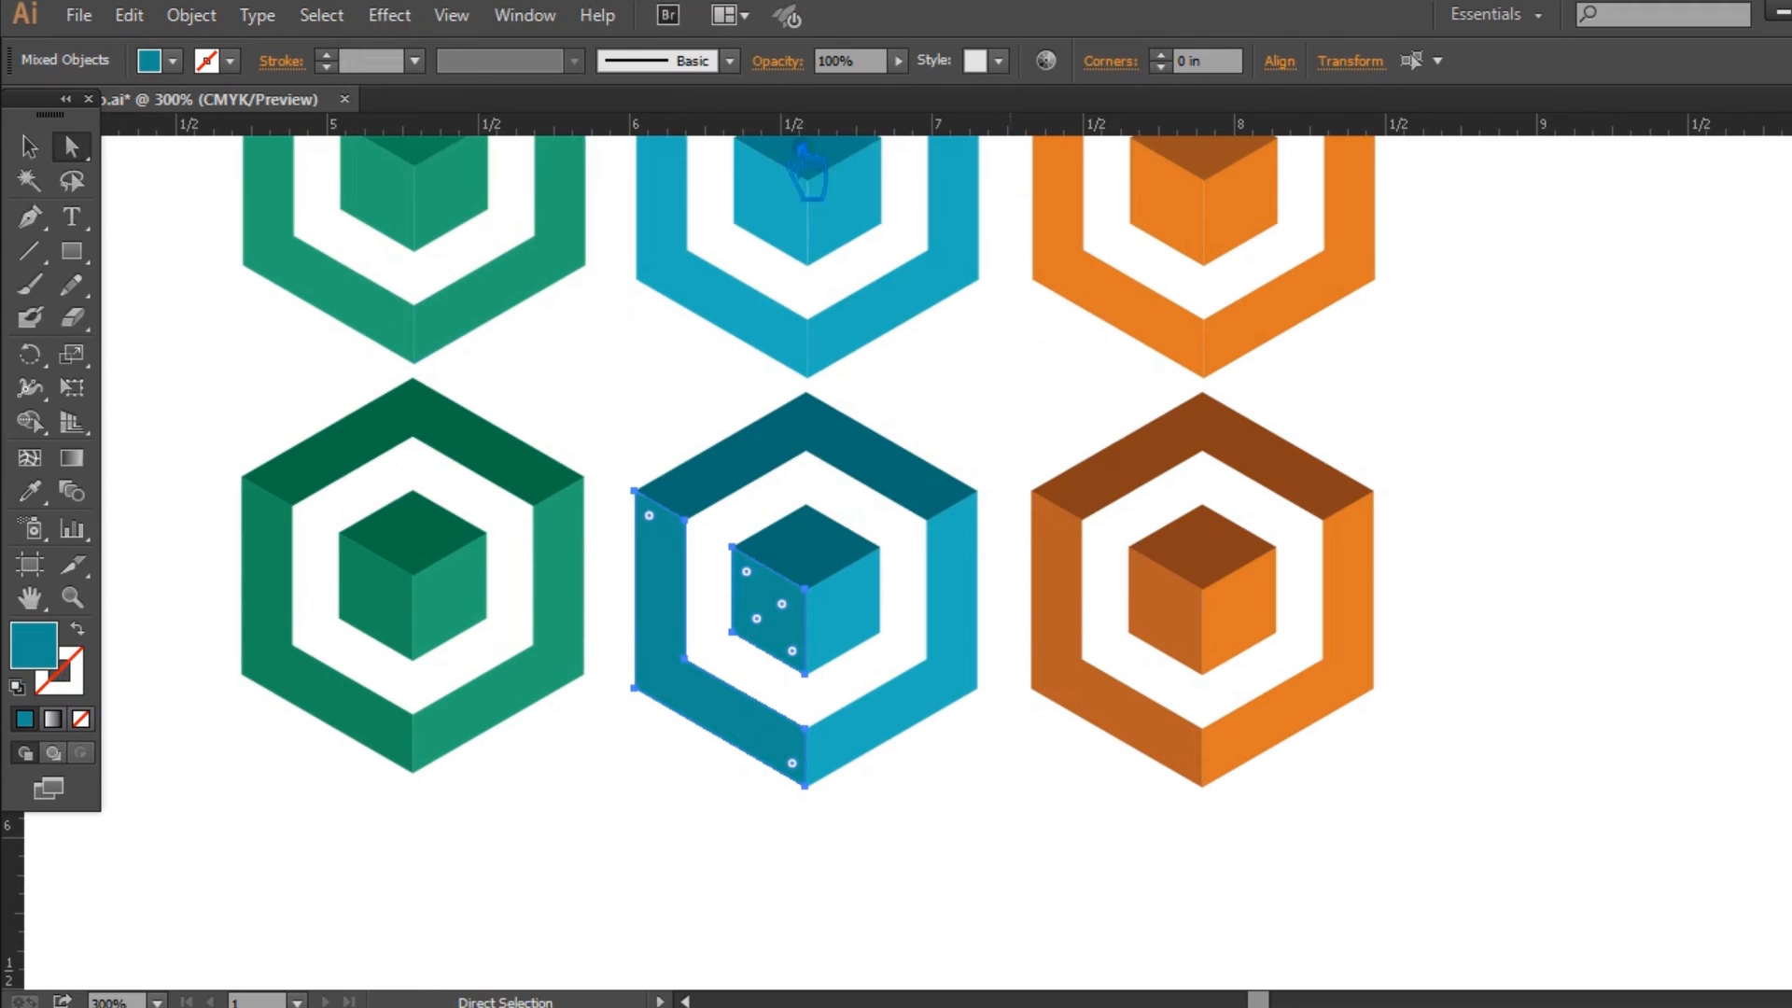
pyautogui.click(29, 147)
pyautogui.click(193, 292)
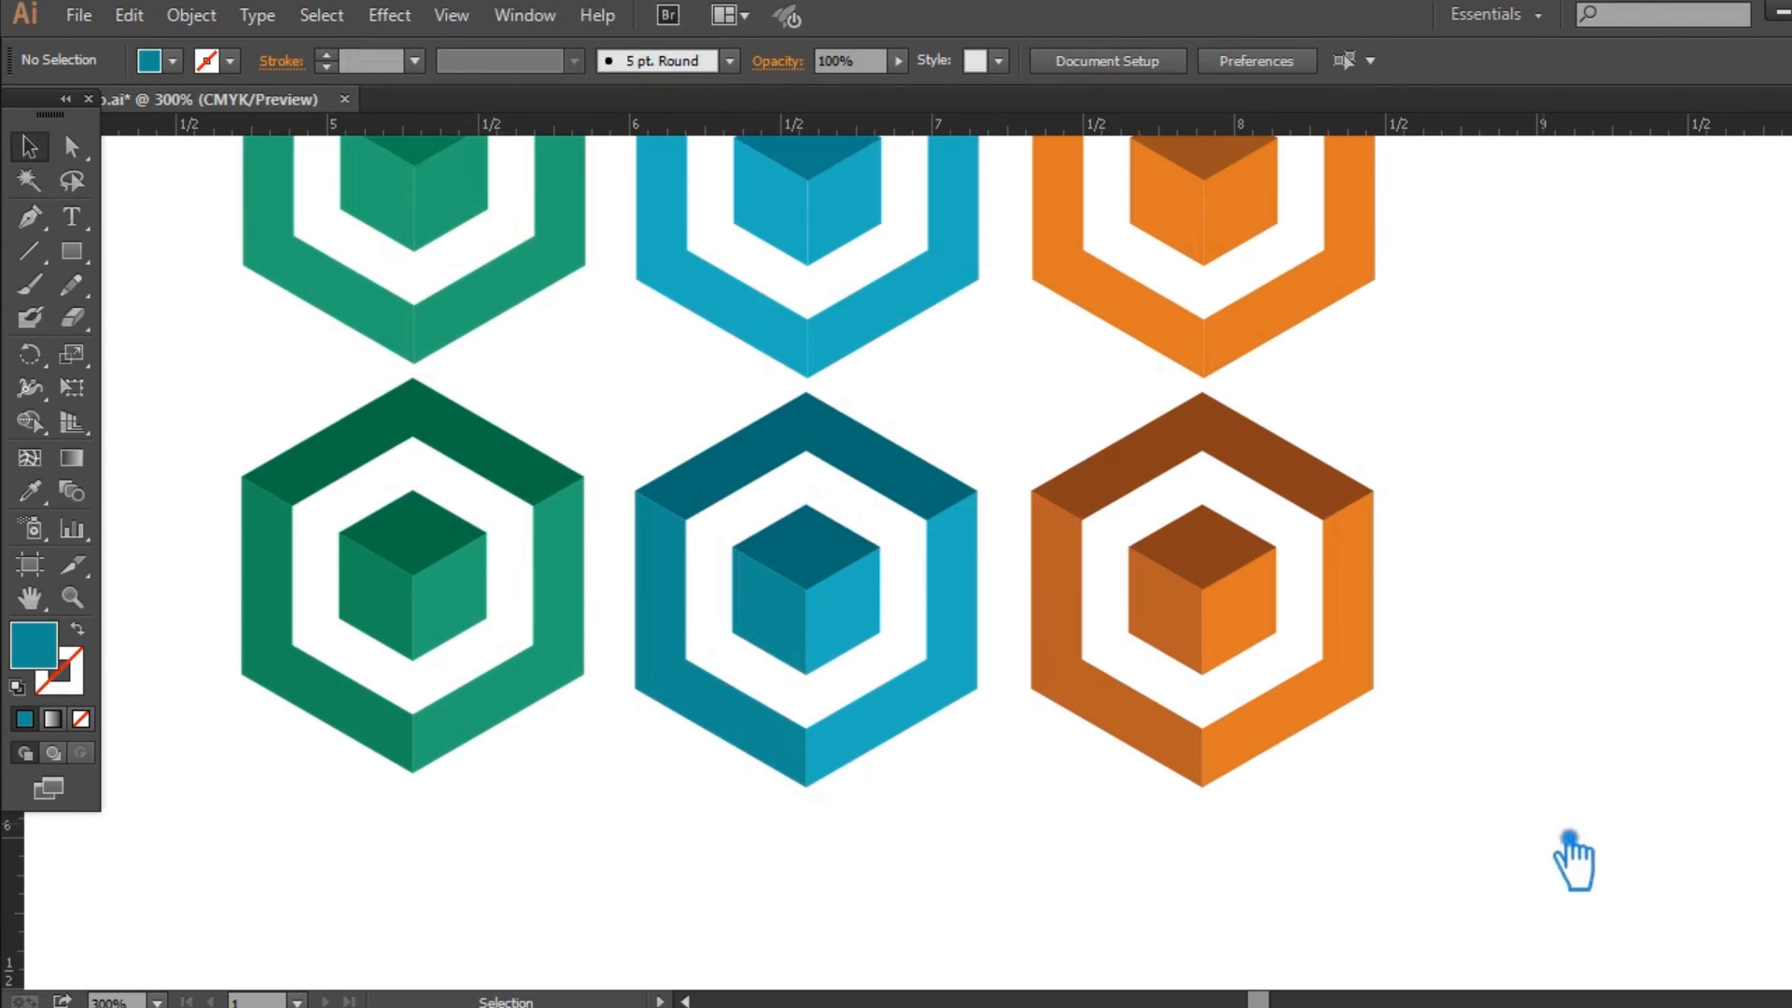
# Align the upper and lower logo rows to each other on their horizontal centres and clear the selection
pyautogui.moveTo(1588, 572); pyautogui.dragTo(1713, 716)
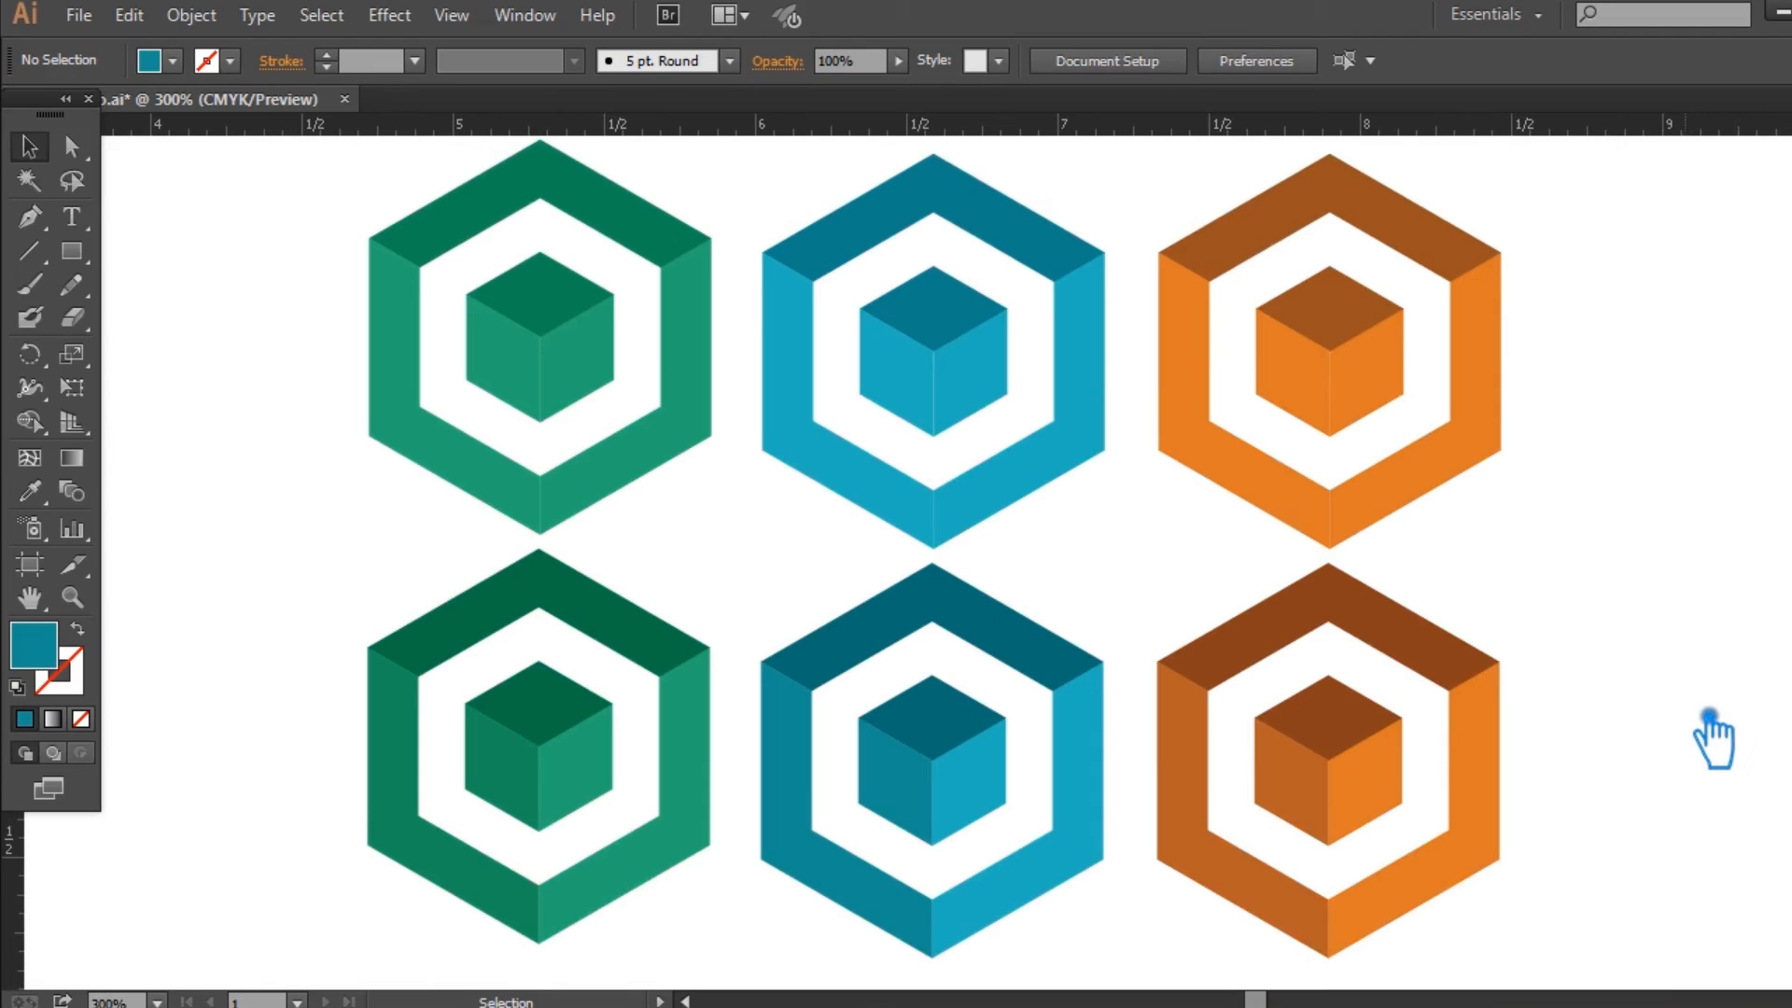
pyautogui.scroll(-1, 1713, 716)
pyautogui.moveTo(1749, 784); pyautogui.dragTo(1542, 761)
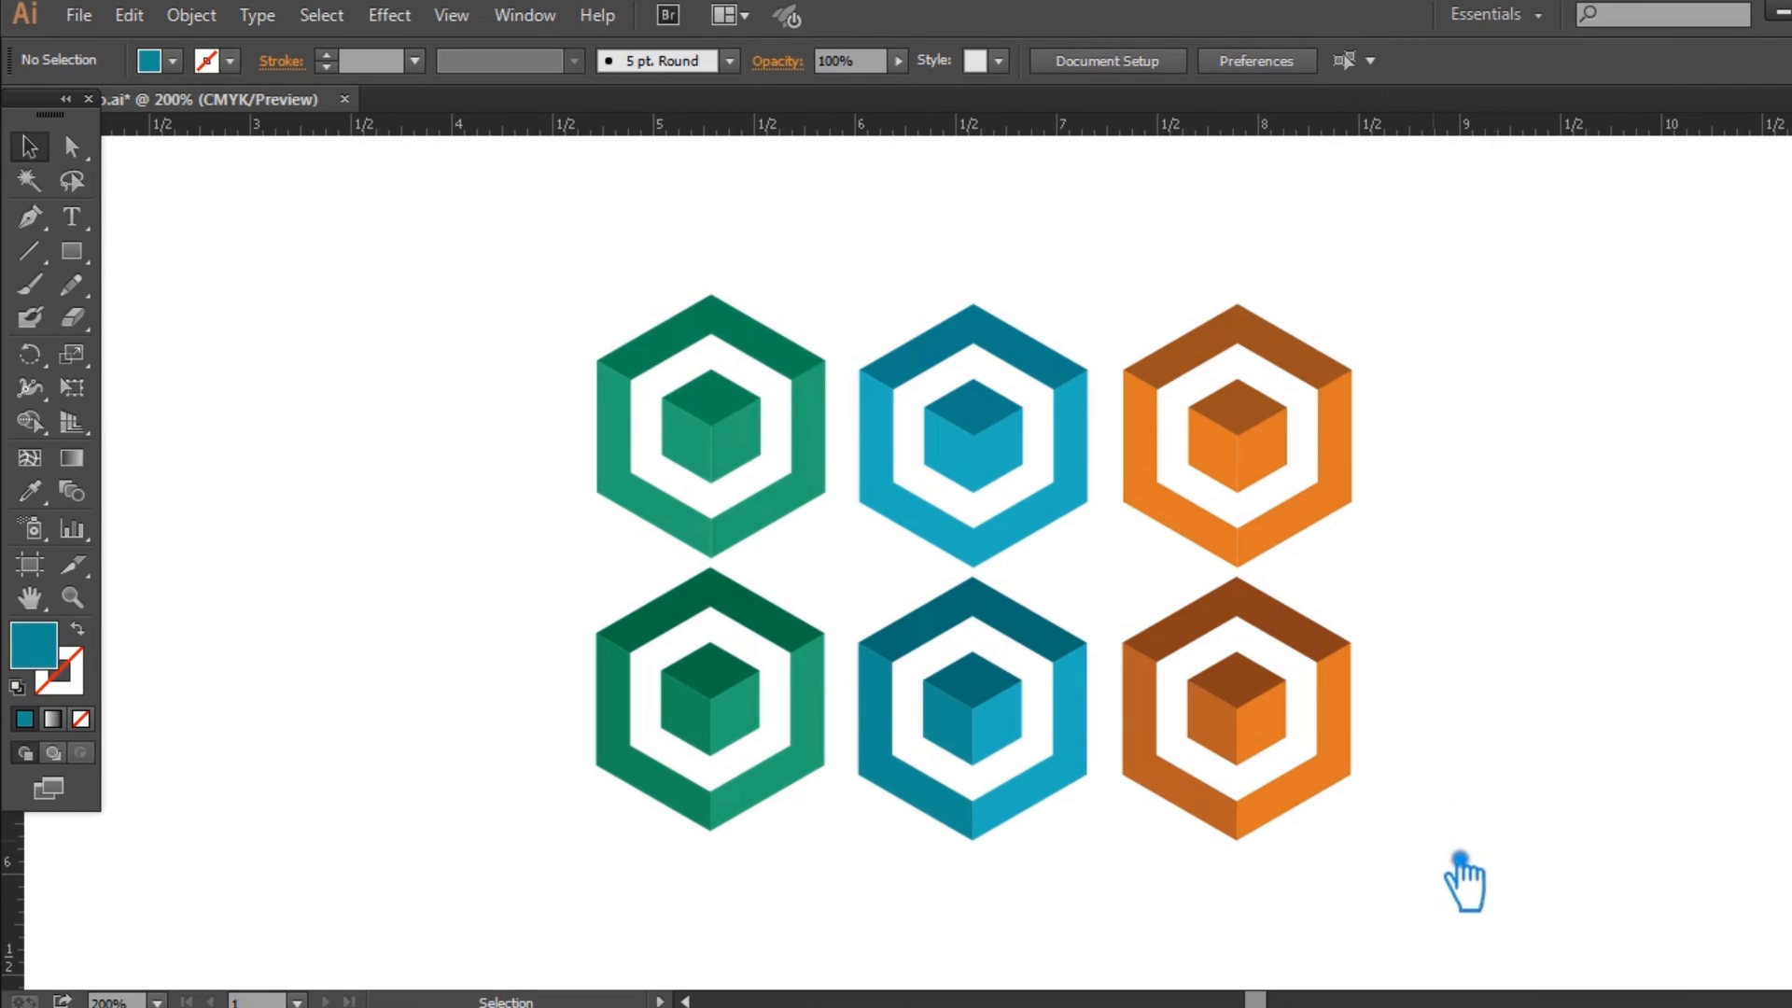
pyautogui.click(1002, 744)
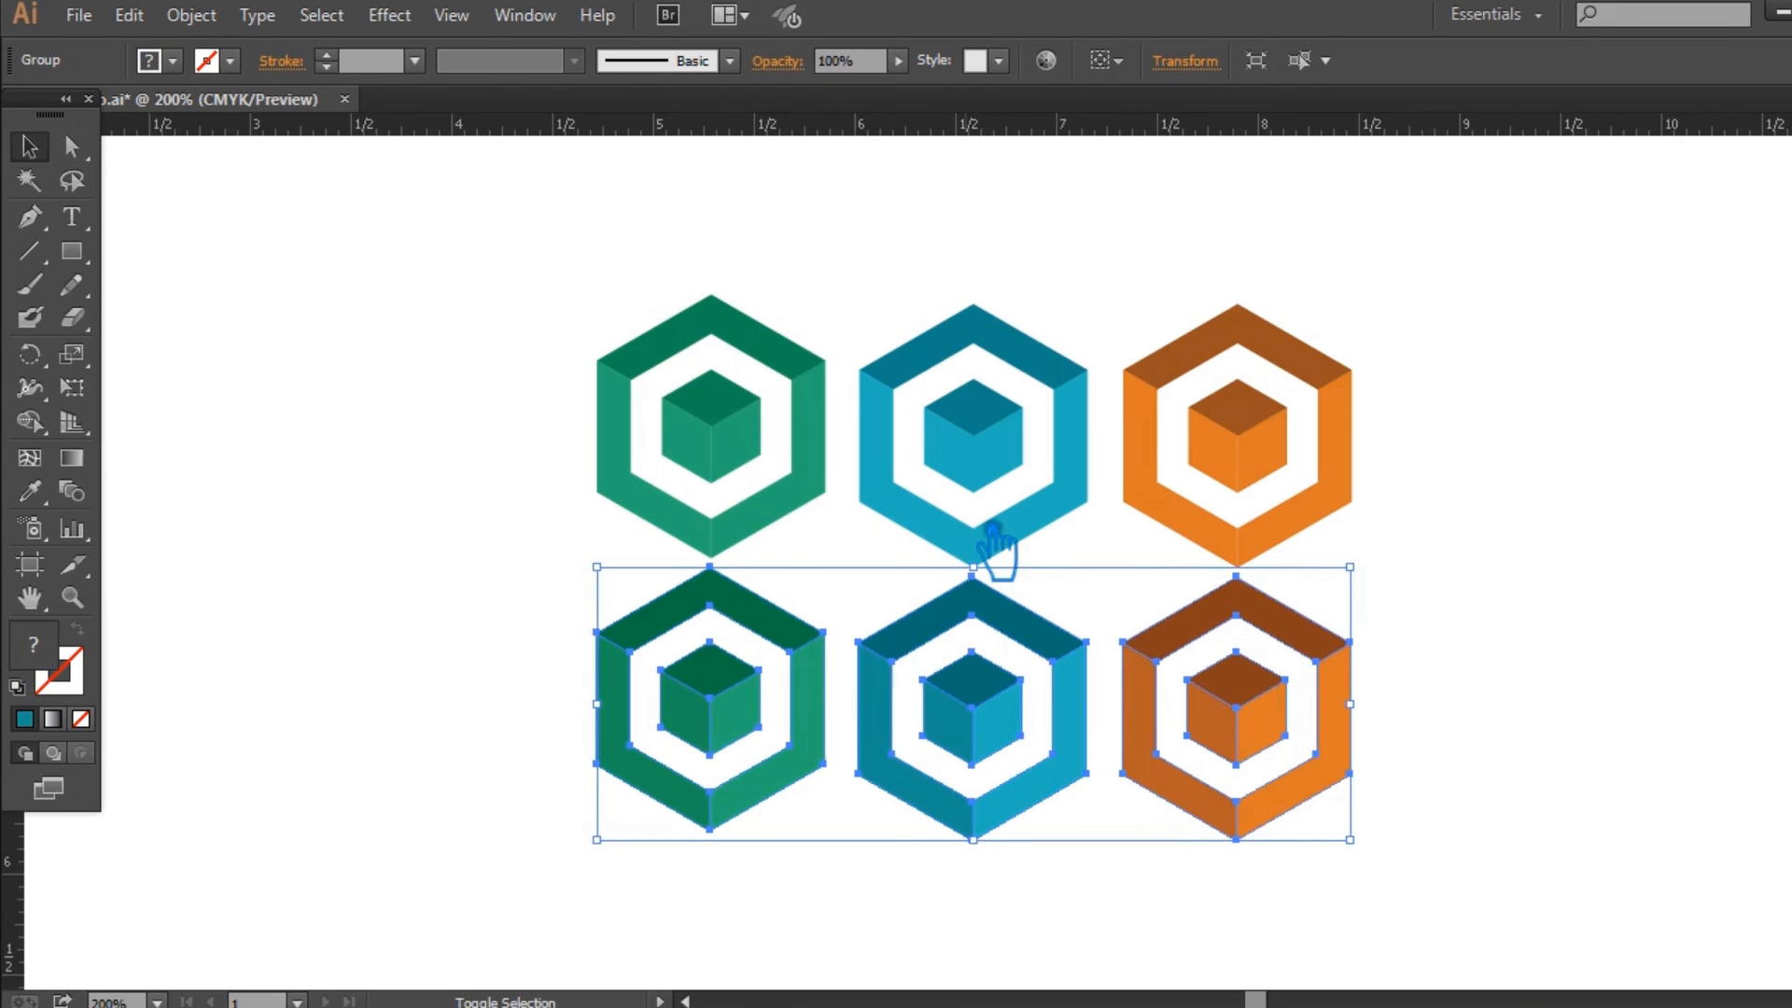
pyautogui.keyDown('shift'); pyautogui.click(1005, 469); pyautogui.keyUp('shift')
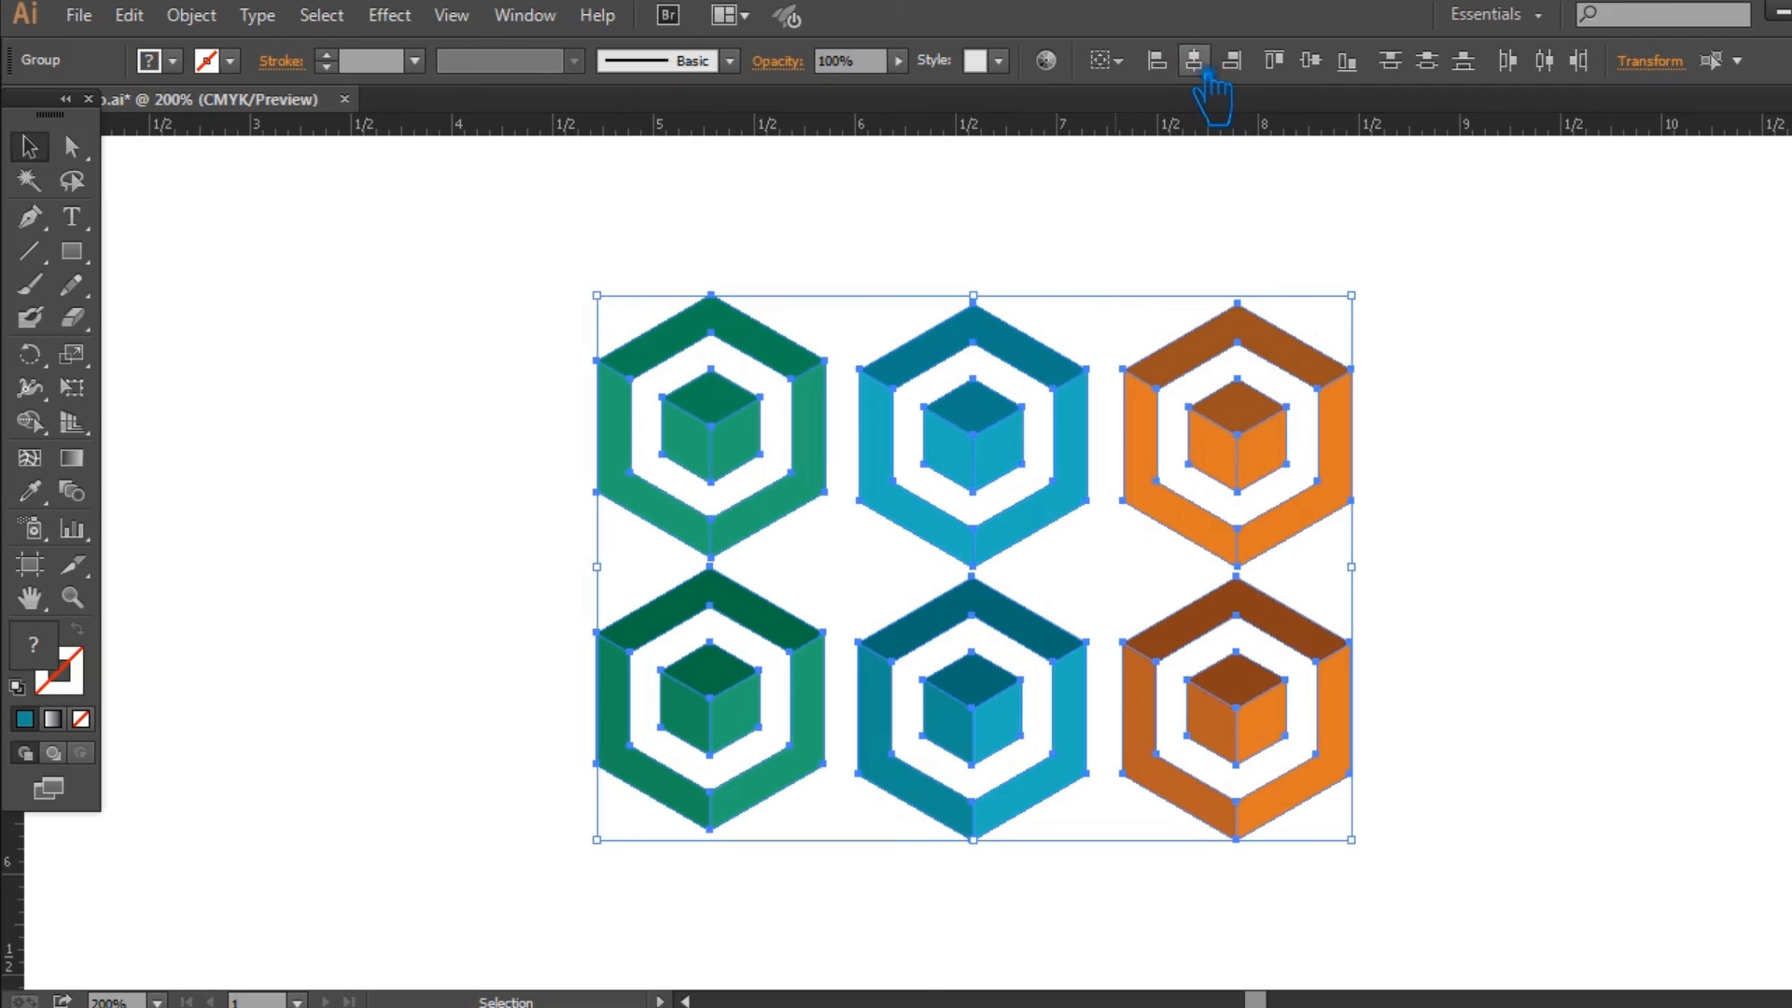
pyautogui.click(1509, 570)
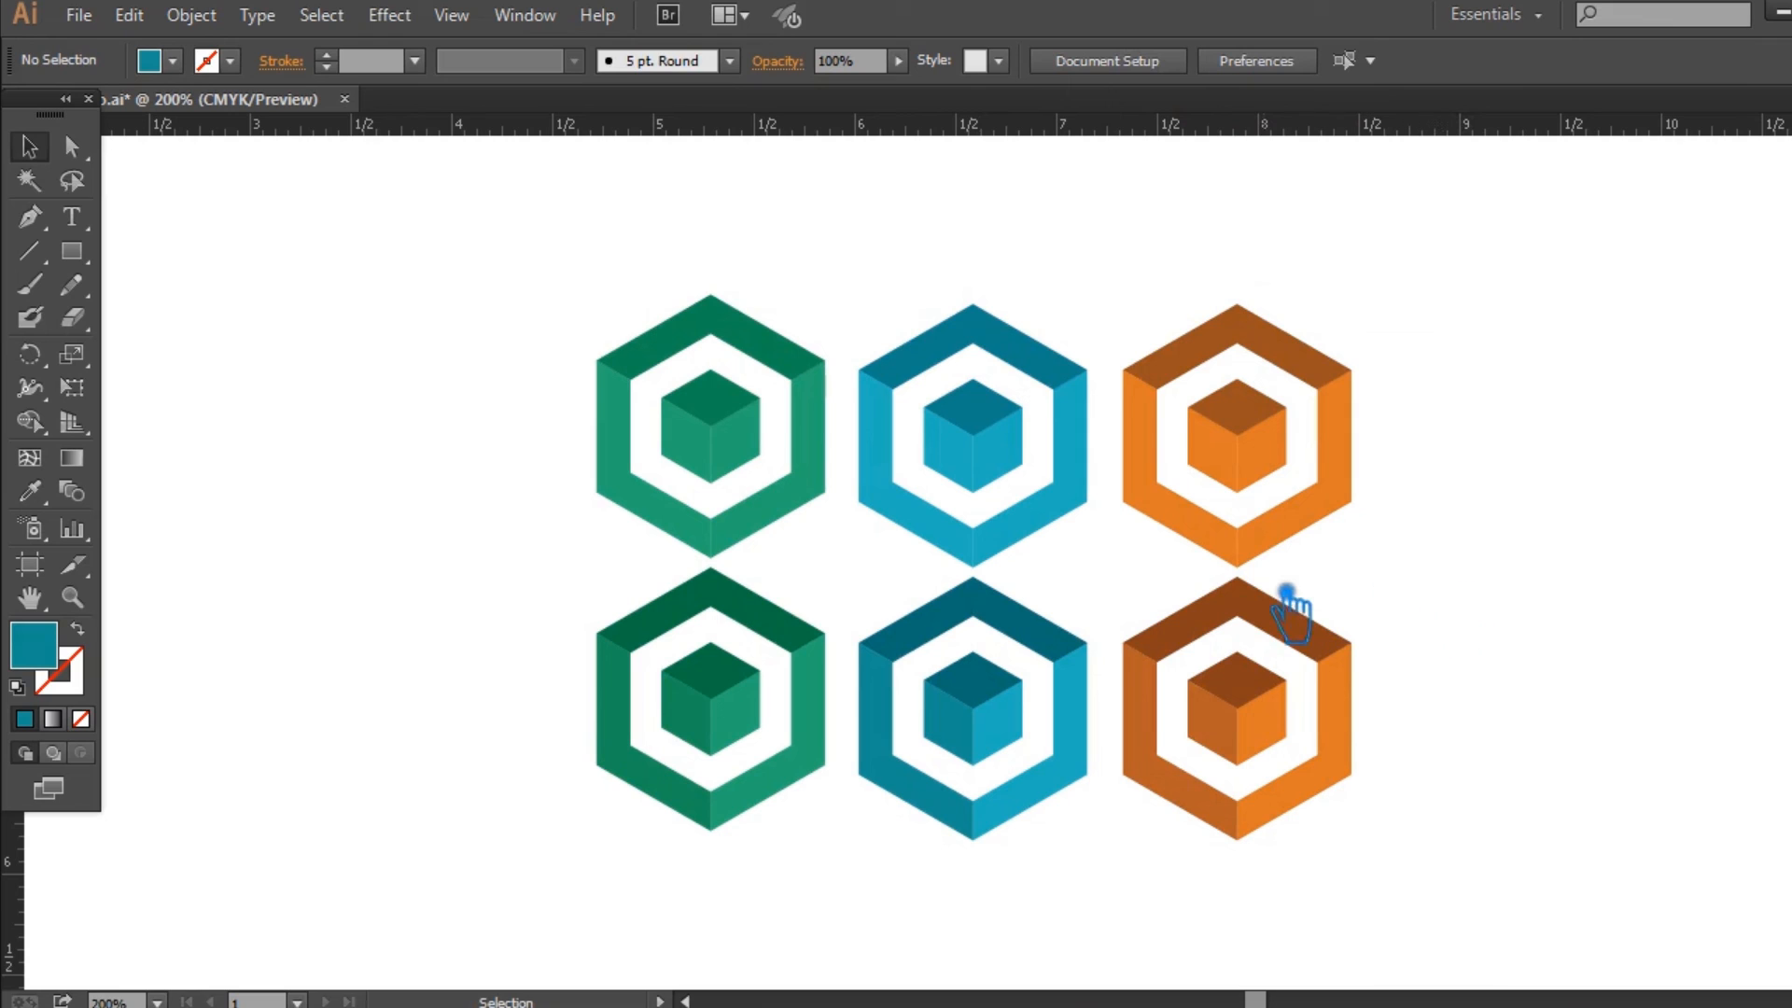
pyautogui.press('z')
pyautogui.moveTo(408, 220); pyautogui.dragTo(1540, 927)
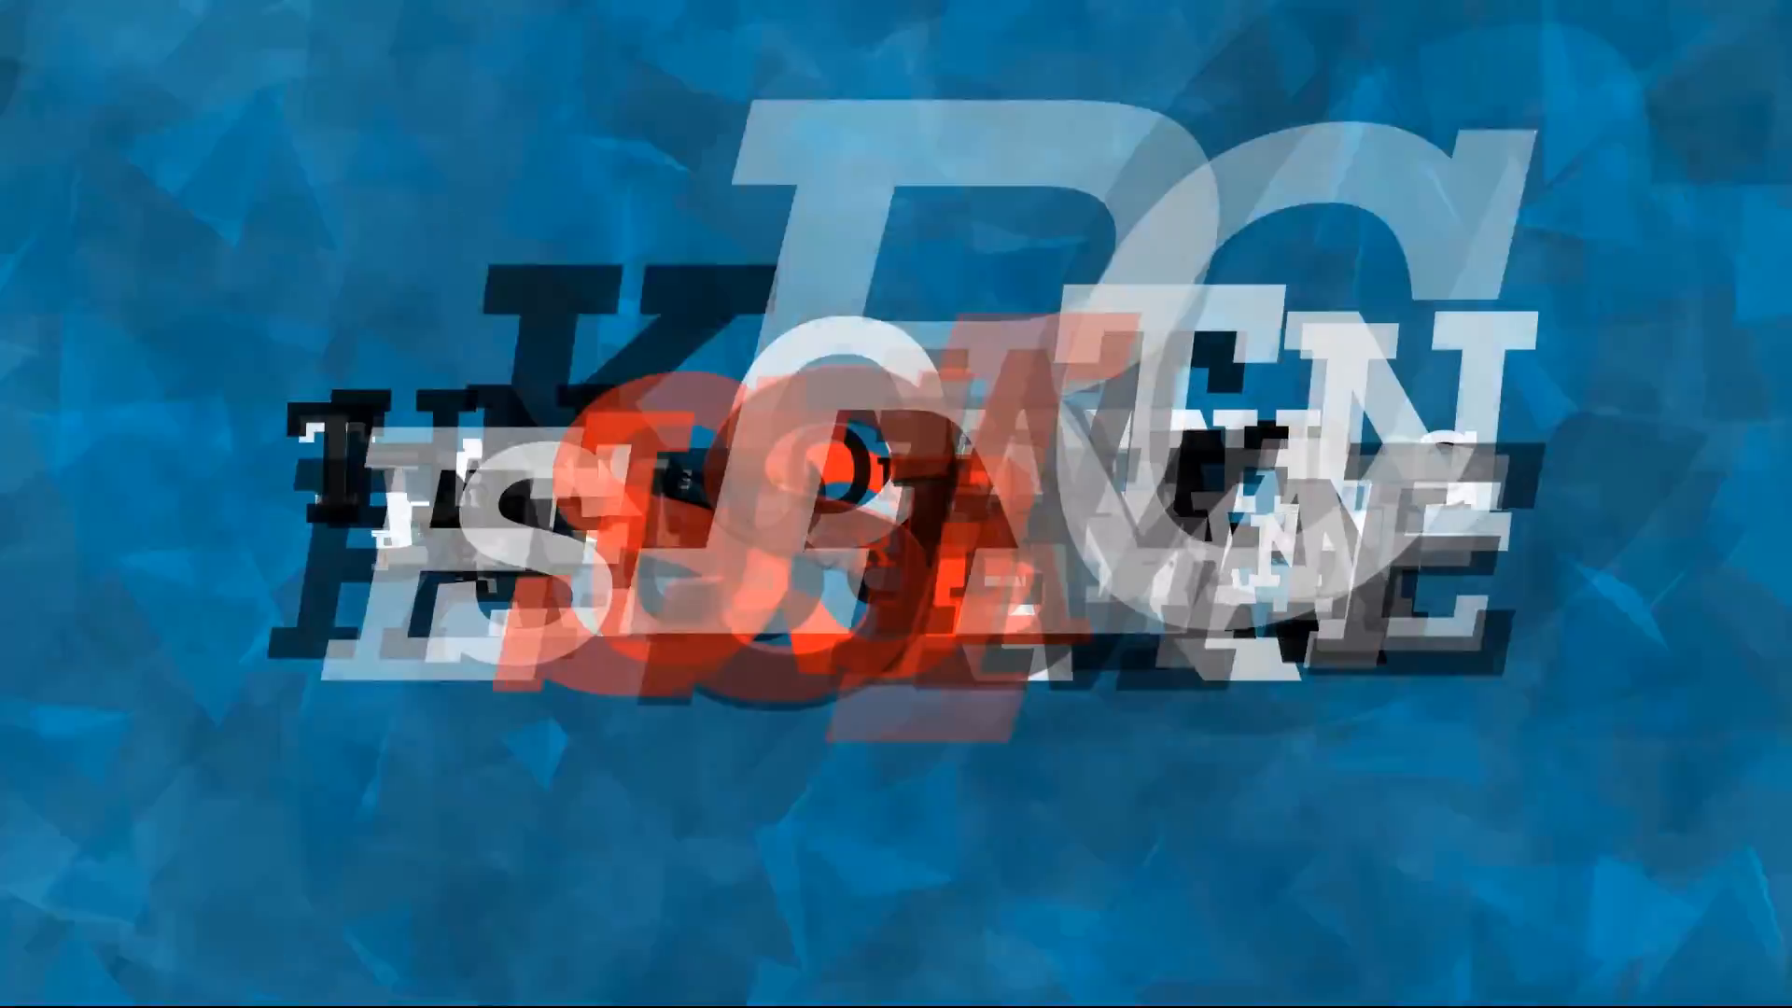